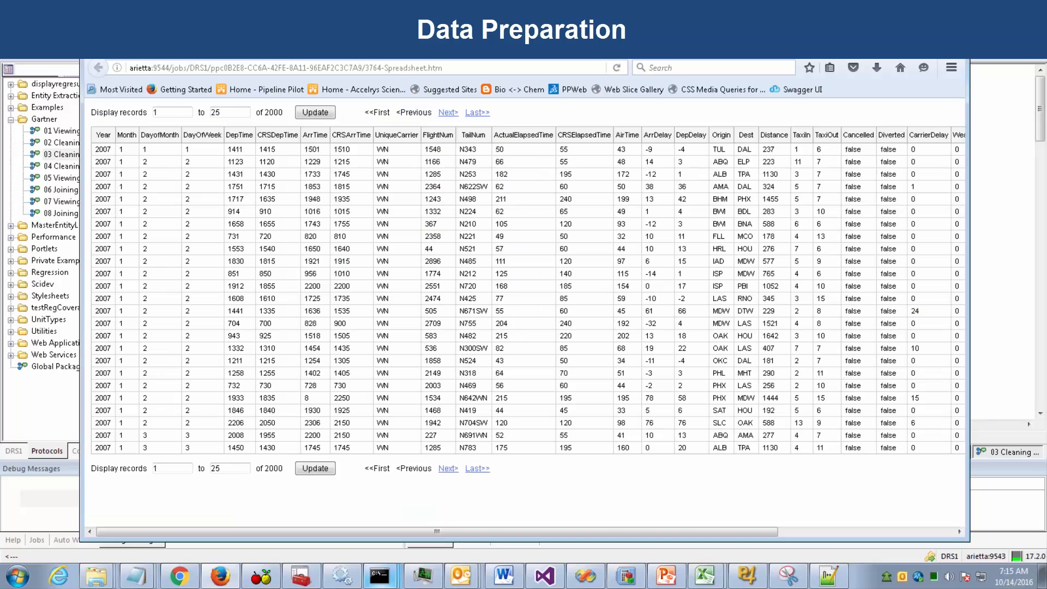
Close the results table and reconnect the HTML Table Viewer to the Fail port of Simple Clean Data.
click(954, 34)
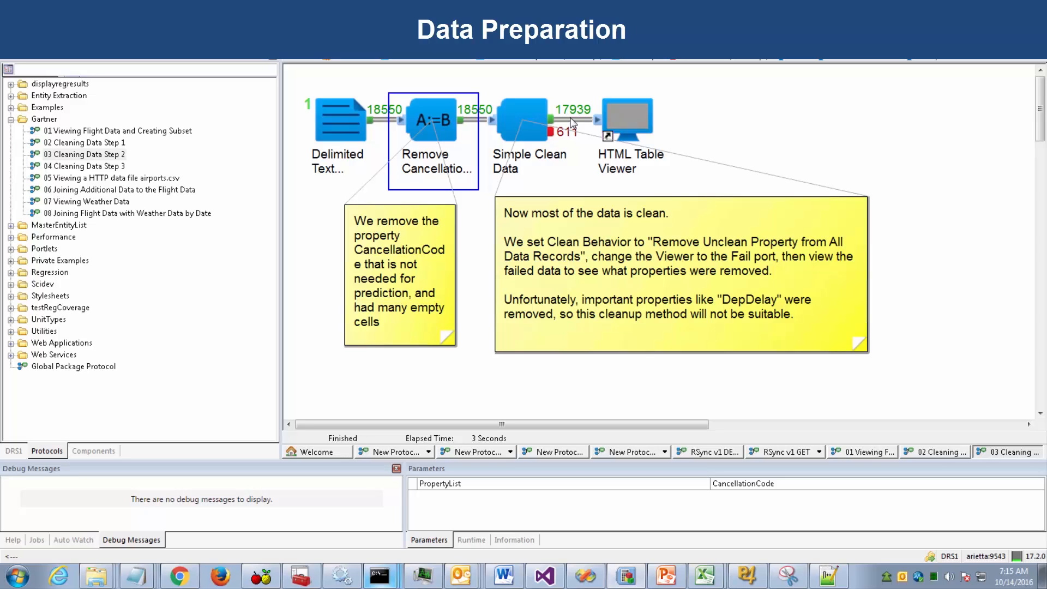
click(568, 119)
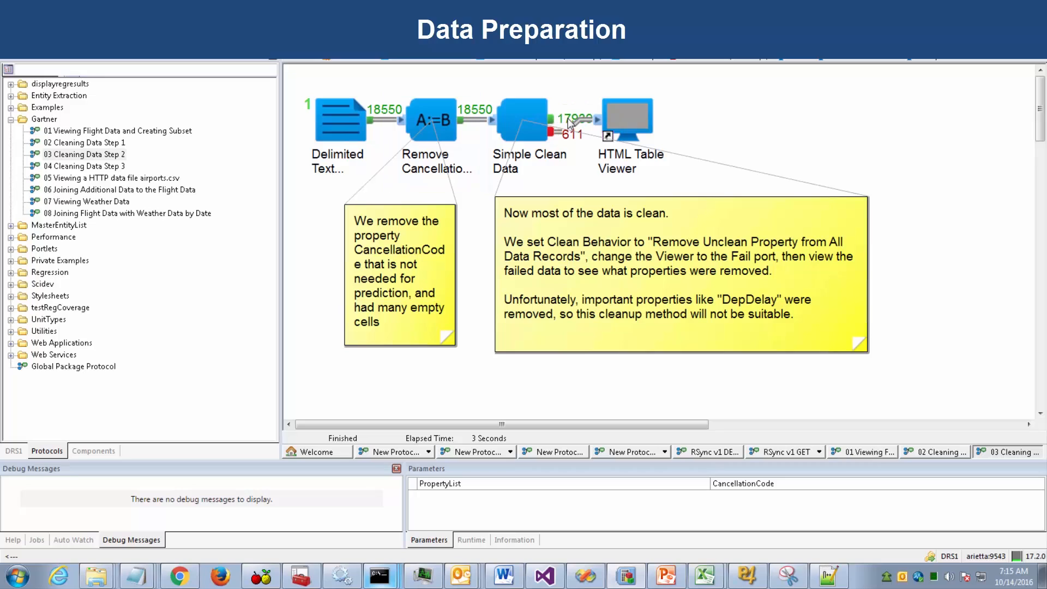
Set Clean Behavior of Simple Clean Data to "Remove Unclean Property from All Data Records" and run the protocol.
click(521, 130)
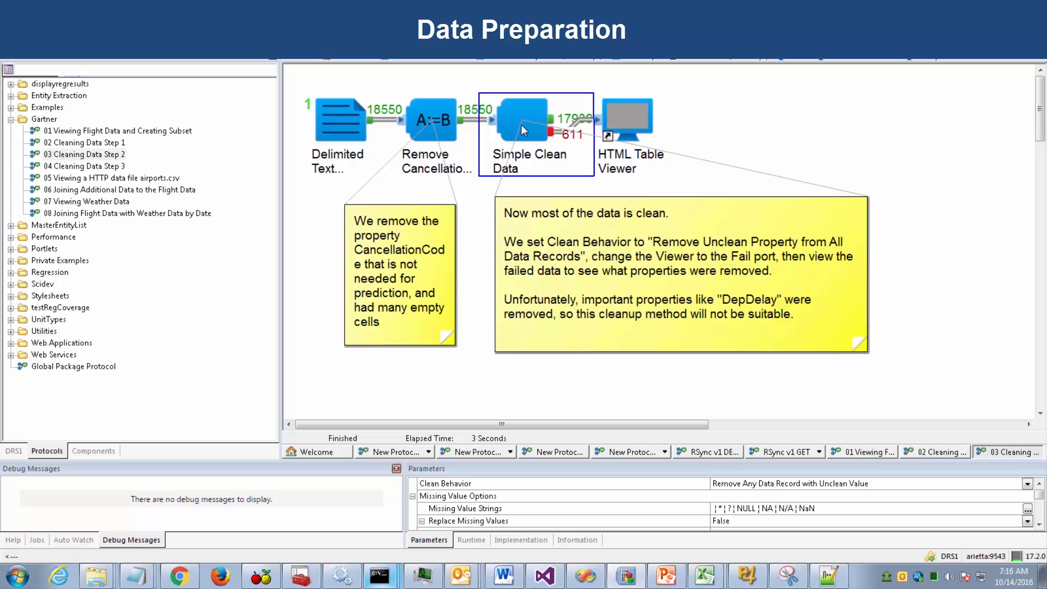
click(777, 484)
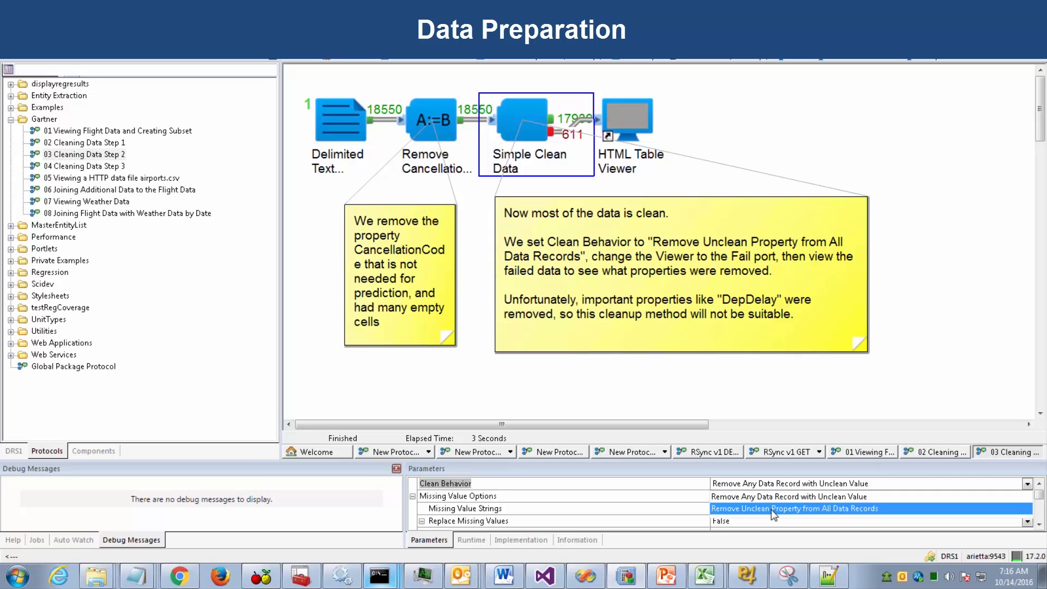
click(773, 510)
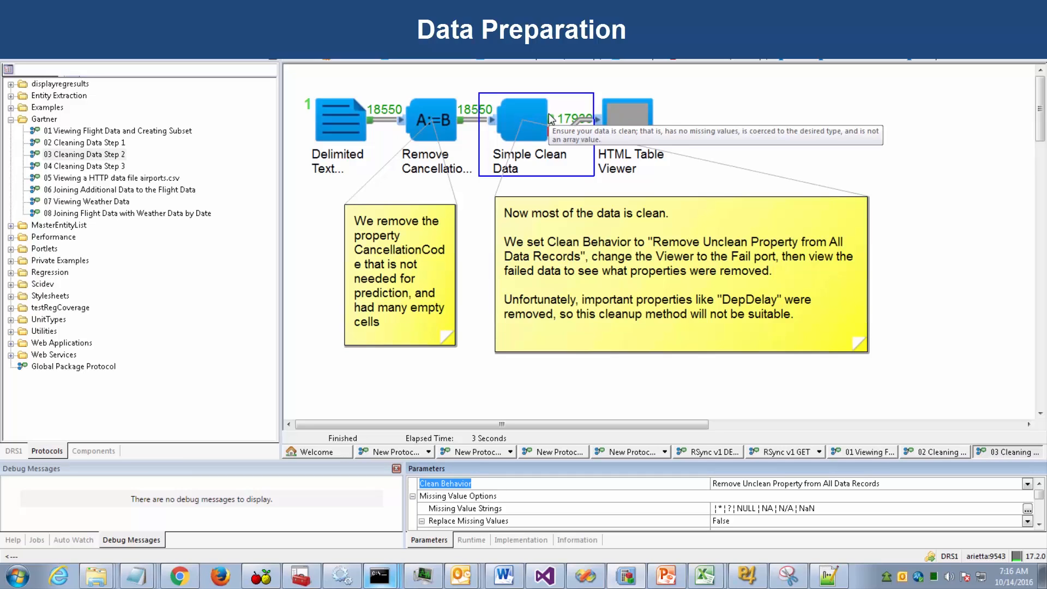
key(F5)
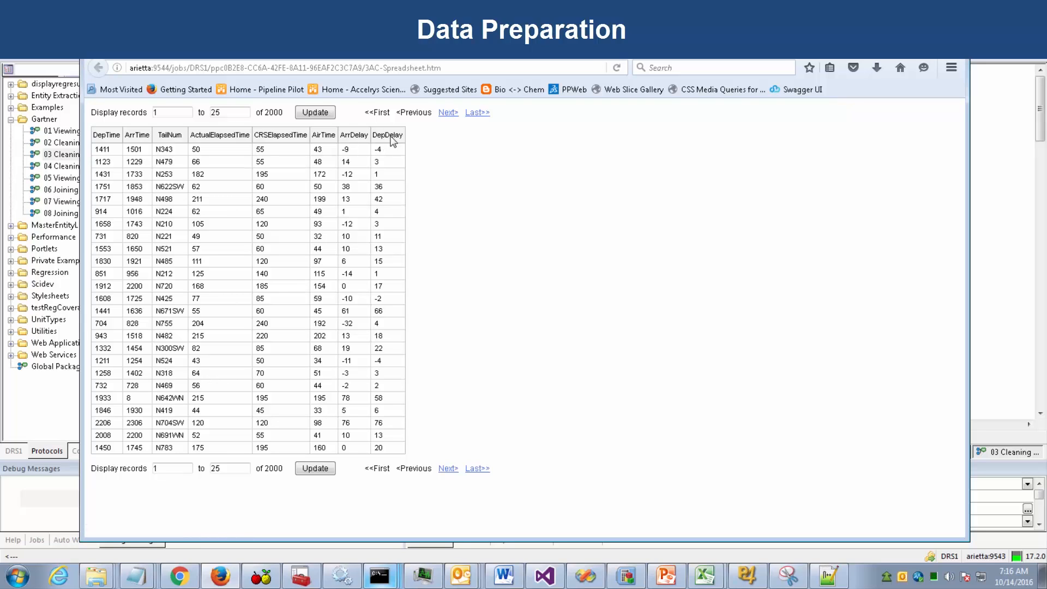
Page through the failed-data table to records 201 to 225, examine the removed properties and ErrorText, and close the table.
click(449, 469)
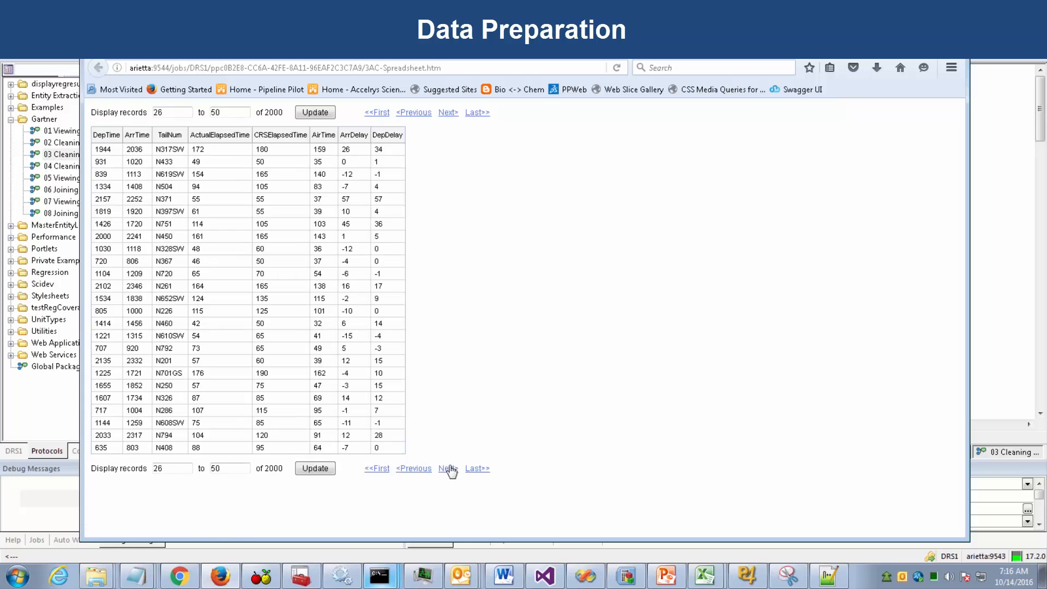
click(448, 469)
click(448, 469)
click(448, 469)
click(449, 469)
click(448, 469)
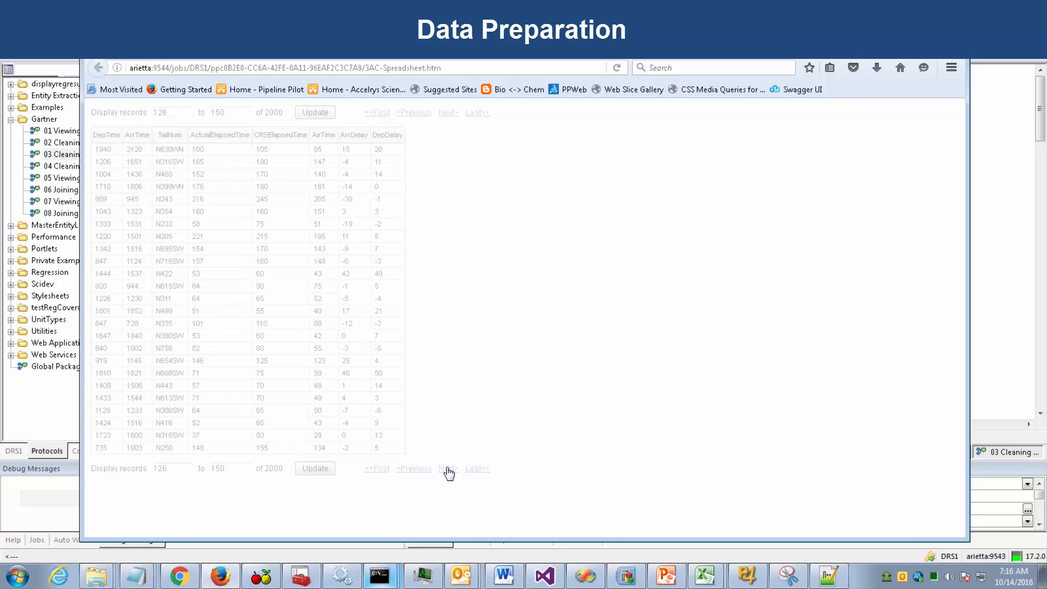
click(449, 469)
click(448, 469)
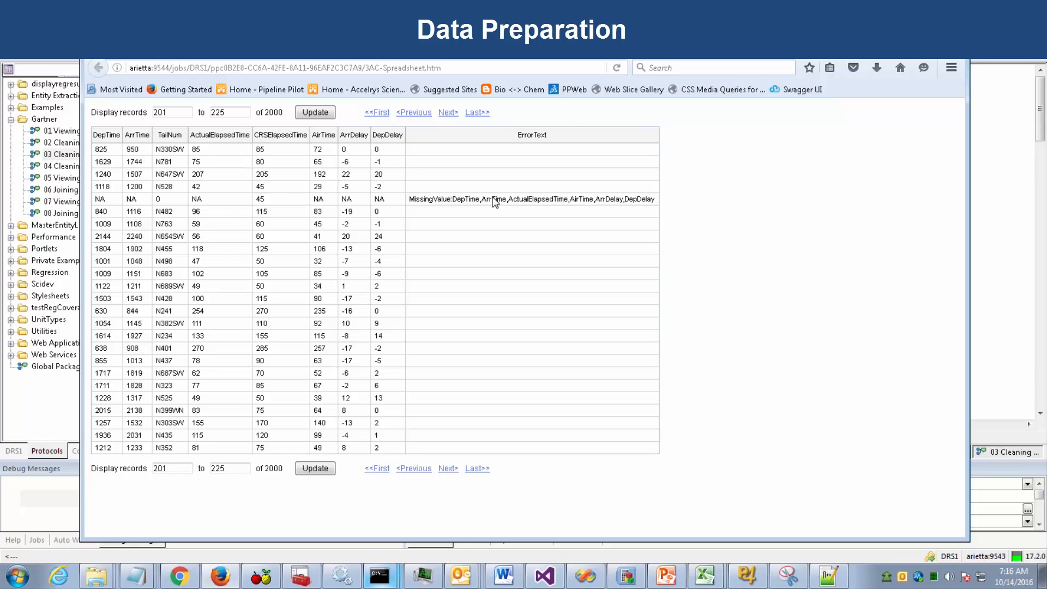
click(219, 47)
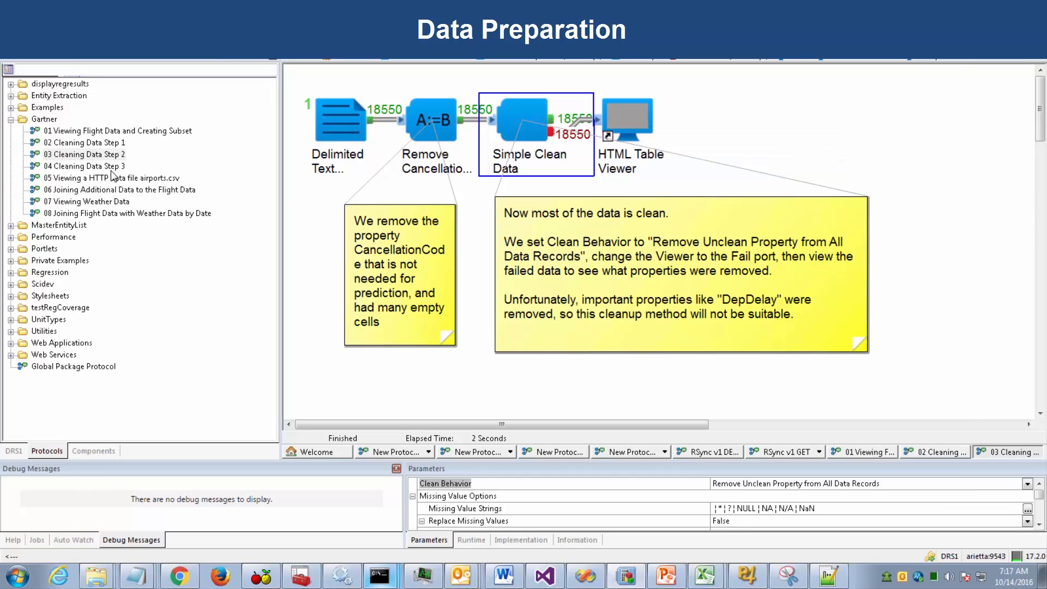
Open the 04 Cleaning Data Step 3 protocol and choose True for Replace Missing Values in Simple Clean Data.
click(117, 167)
double_click(116, 167)
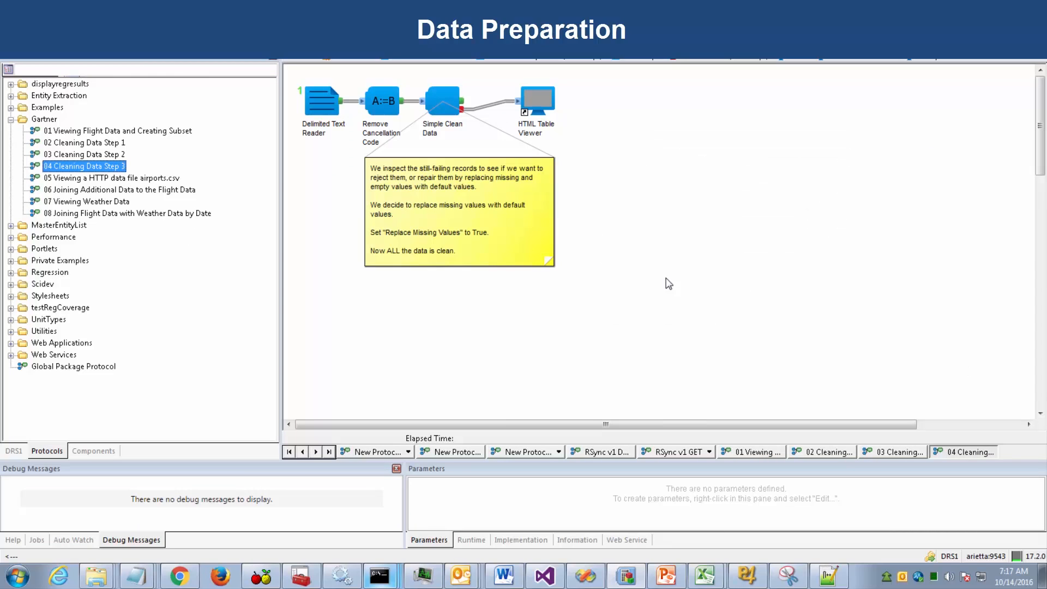
click(447, 112)
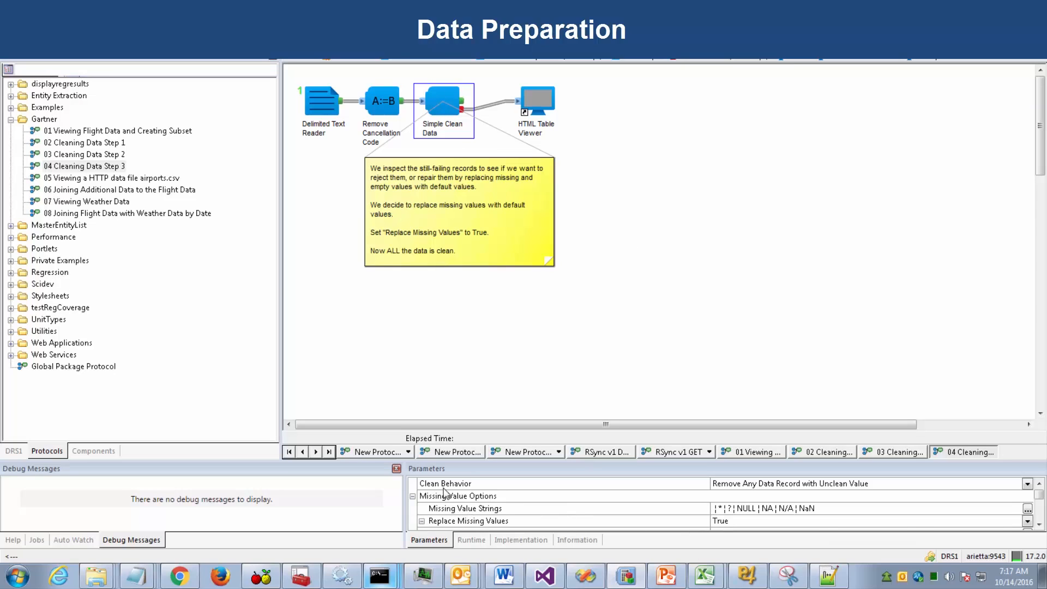
click(718, 521)
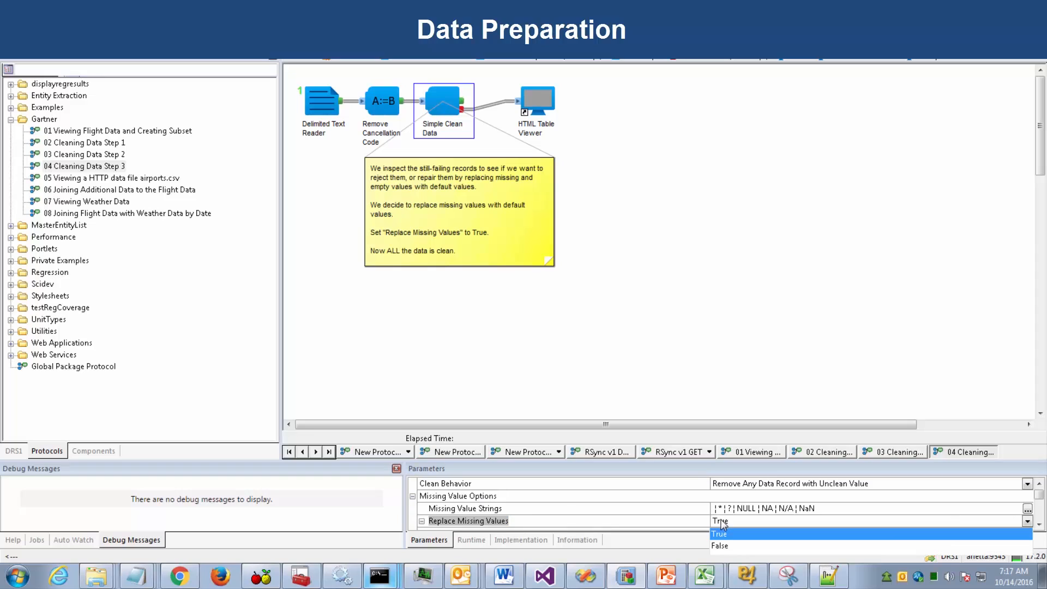
click(720, 534)
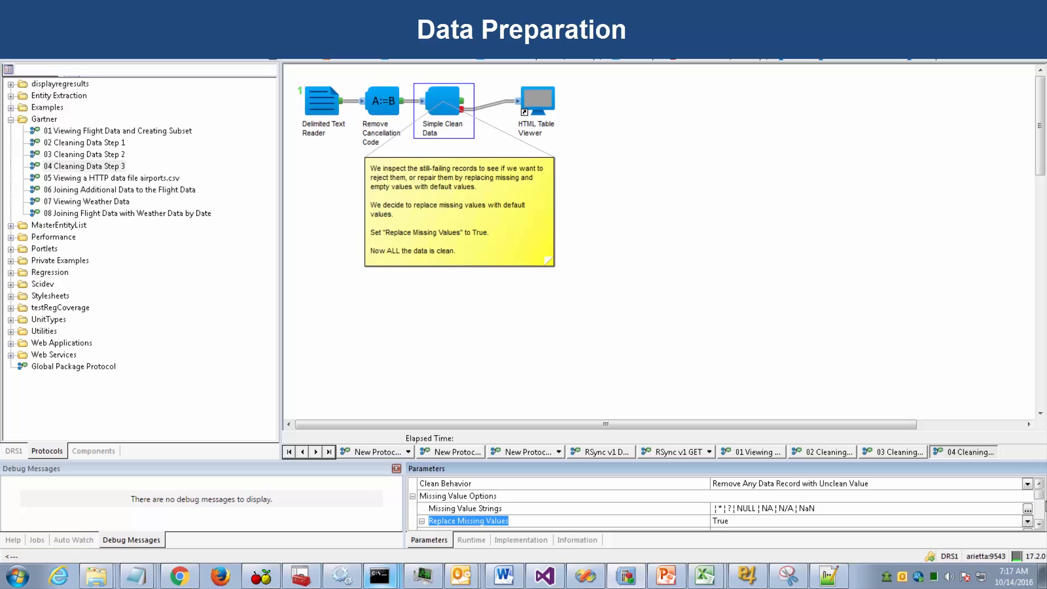
click(1040, 514)
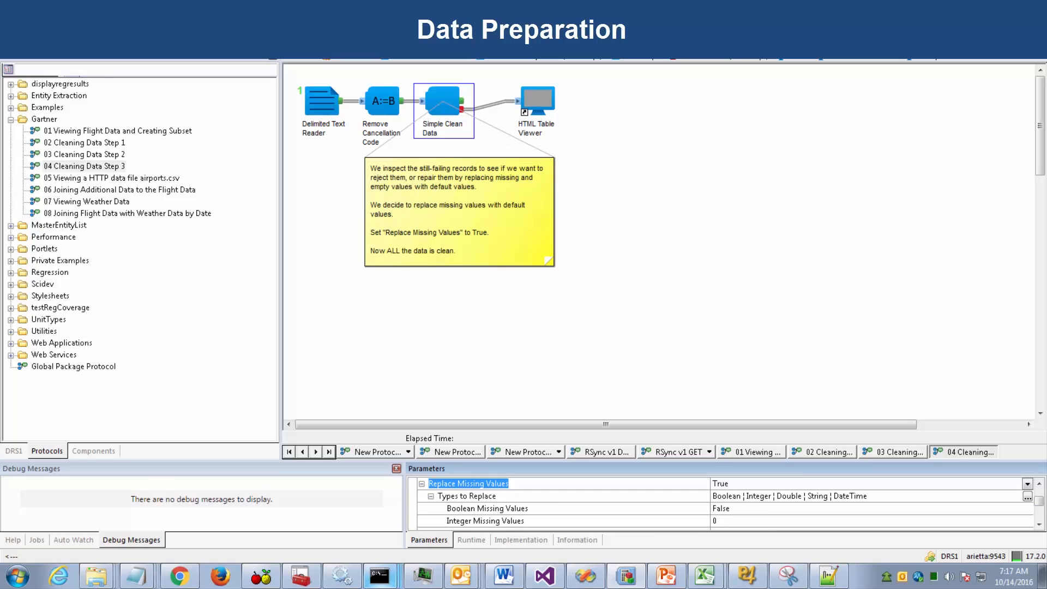
Run the 04 Cleaning Data Step 3 protocol and check the record flow out of Simple Clean Data.
key(F5)
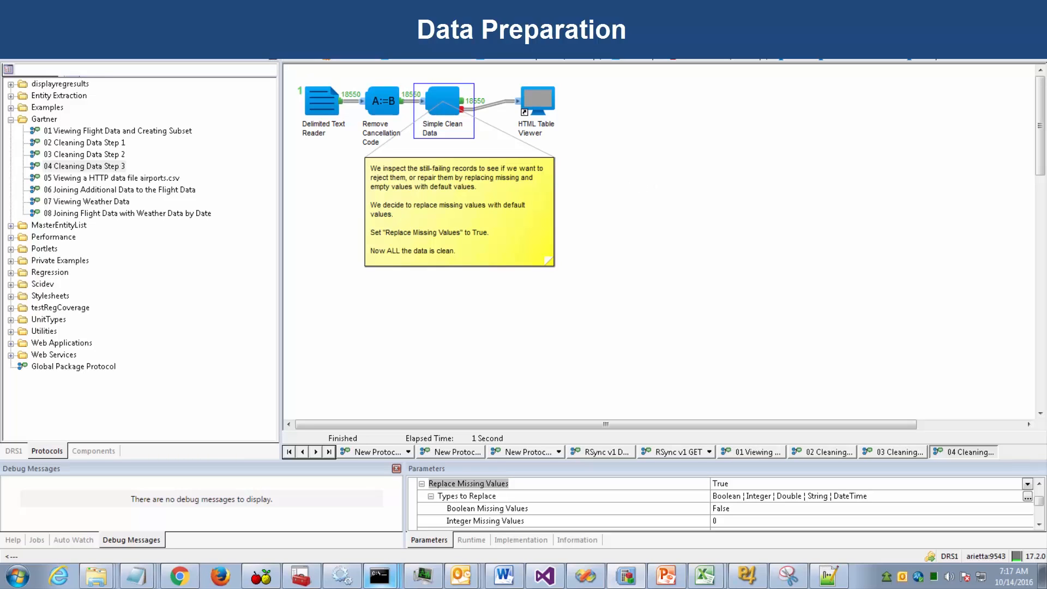
click(228, 39)
click(216, 53)
click(496, 126)
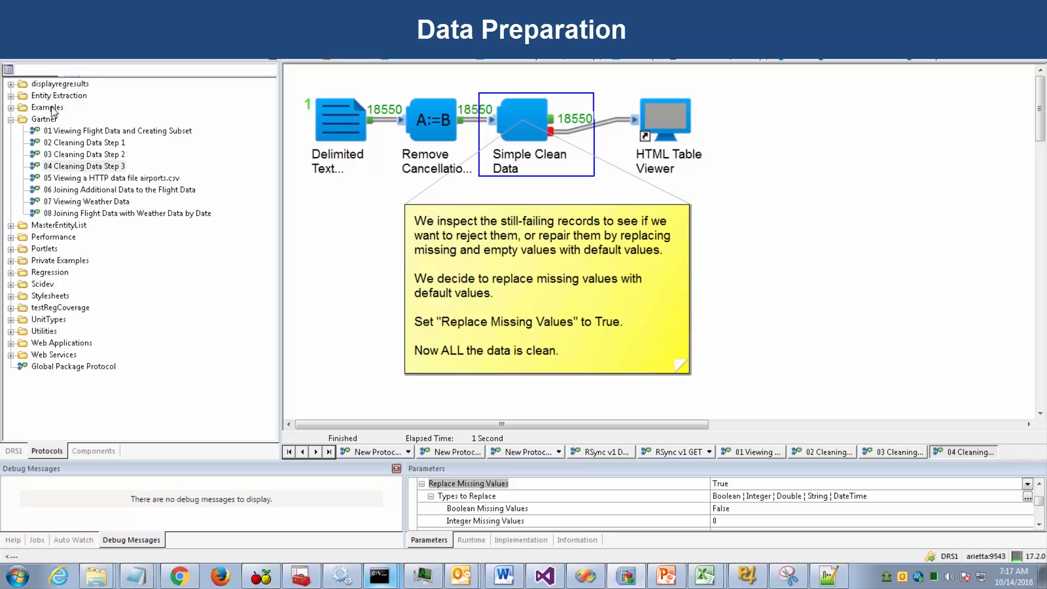
Open the 05 Viewing a HTTP data file airports.csv protocol and run it, closing the airport table after viewing.
click(125, 180)
double_click(125, 180)
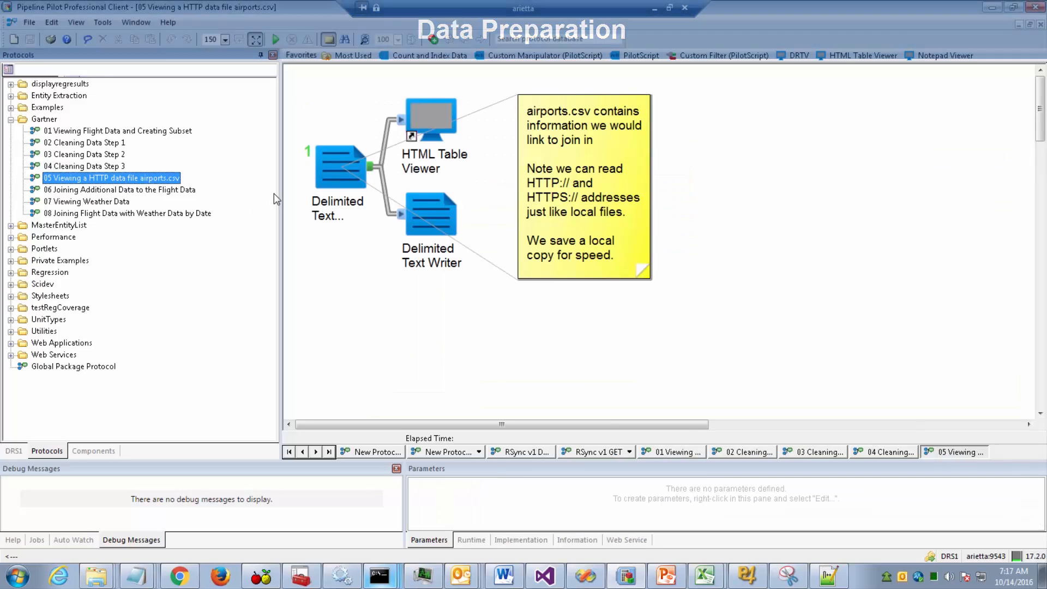
click(335, 174)
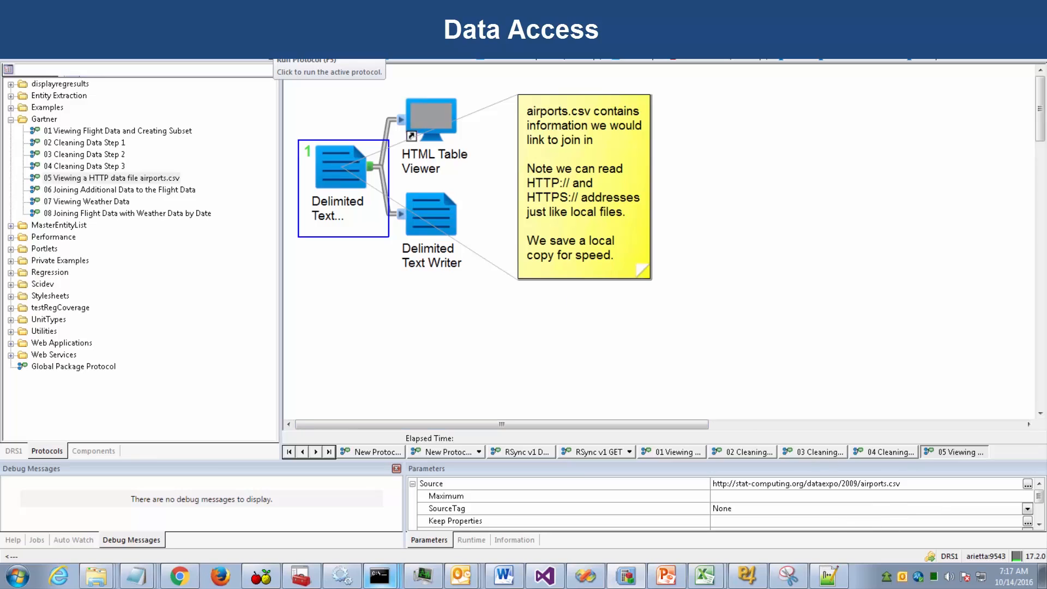
click(271, 46)
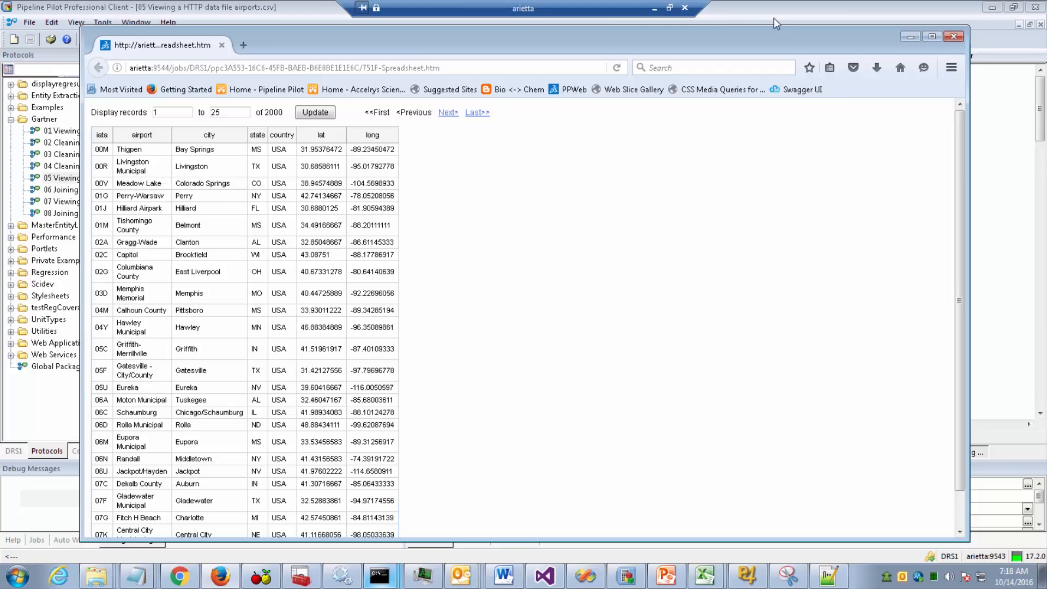
click(956, 37)
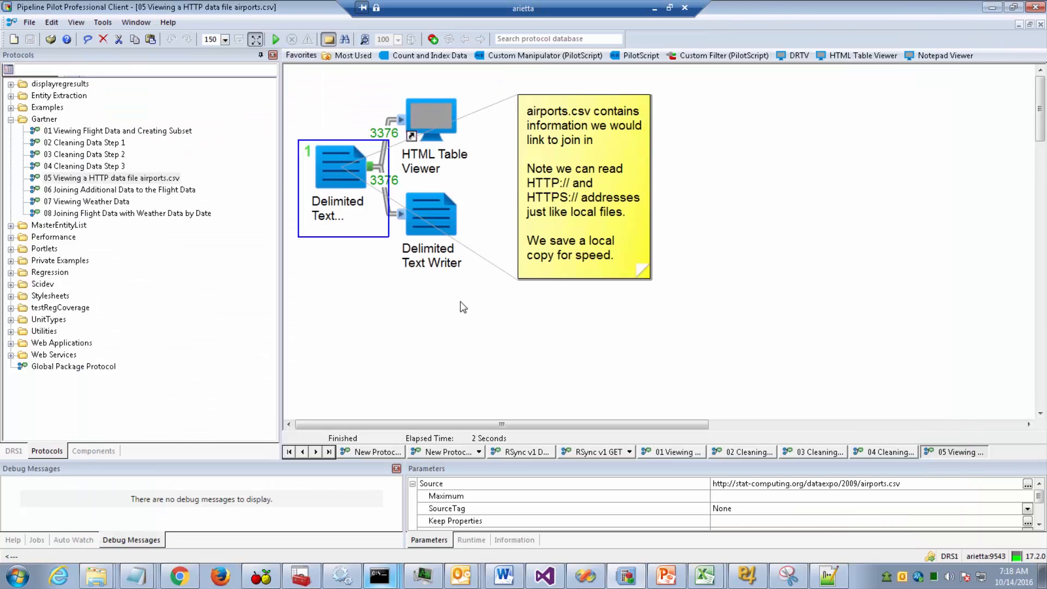
Open the 06 Joining Additional Data to the Flight Data protocol and examine its origin join settings and joined flight table.
double_click(56, 190)
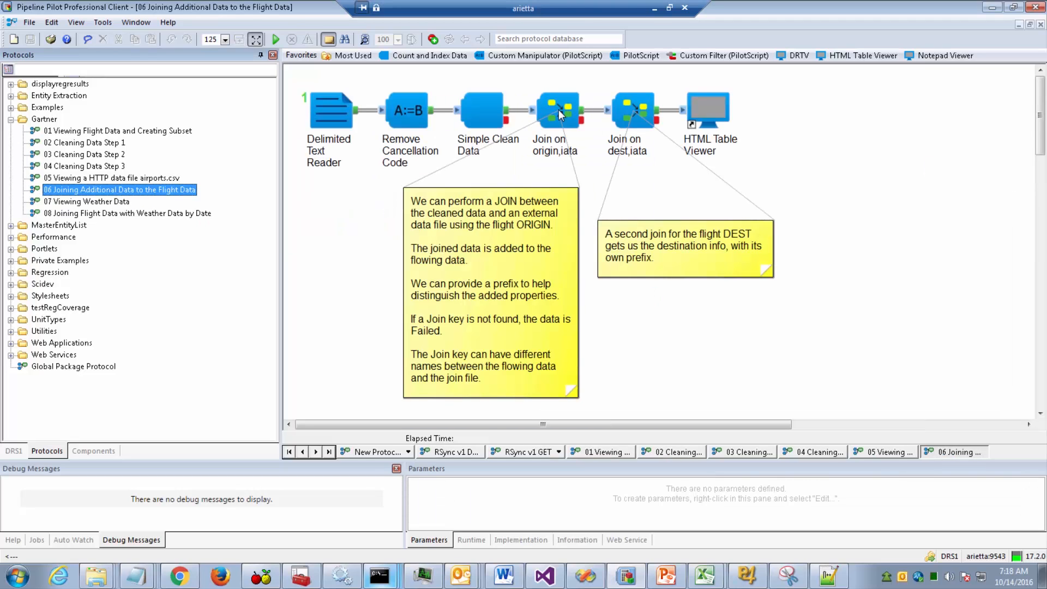
click(560, 114)
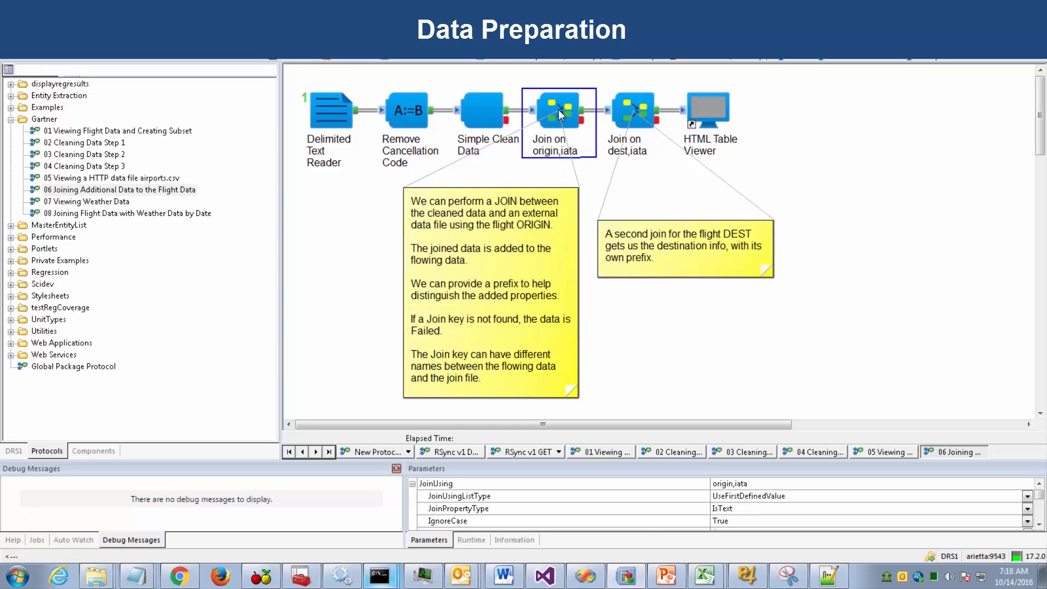
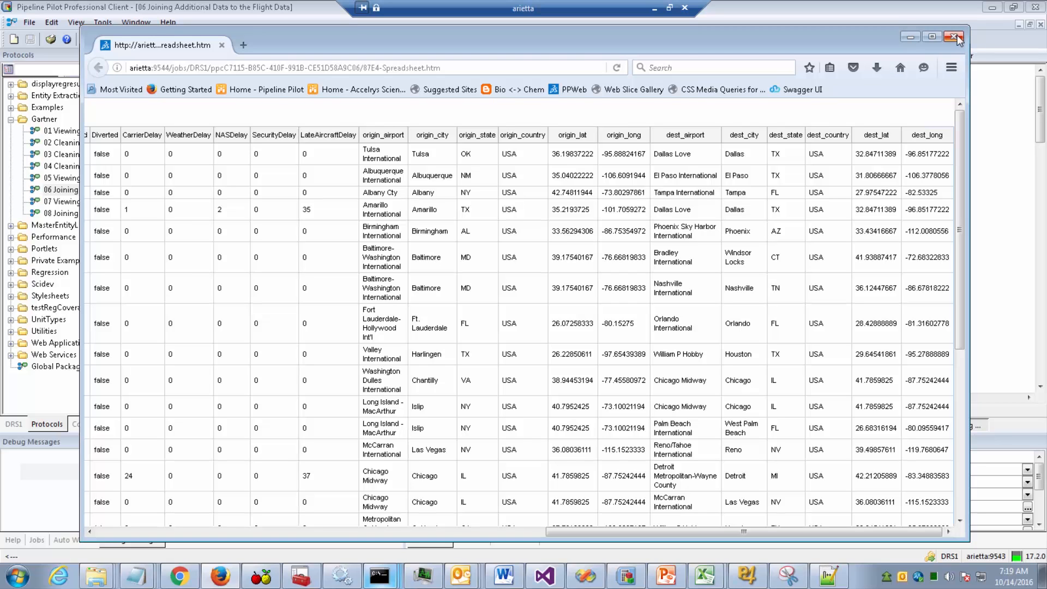
click(954, 37)
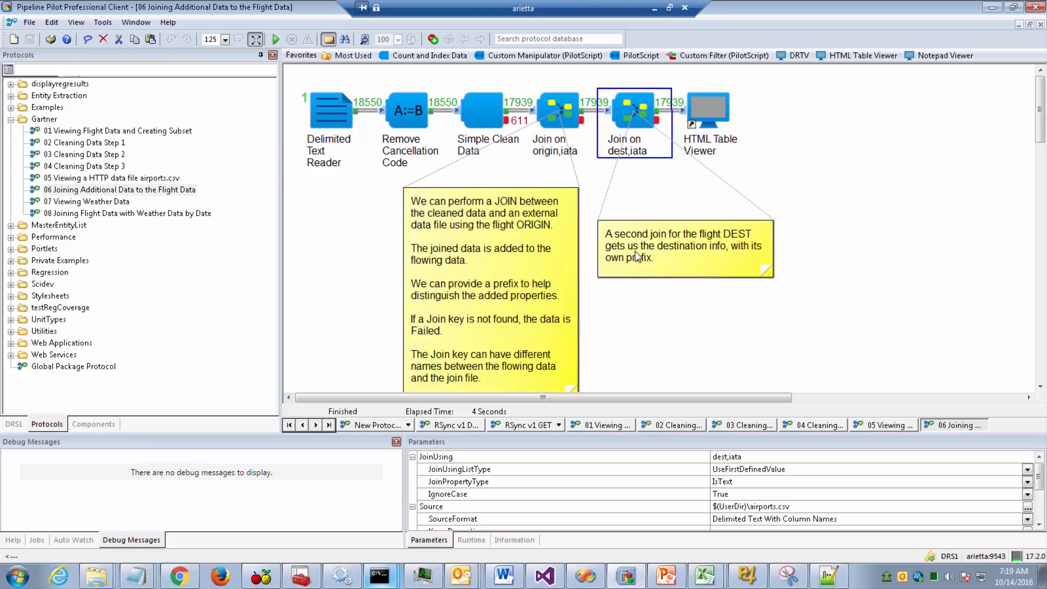
Open the 07 Viewing Weather Data protocol and run it, closing the weather table after viewing.
double_click(114, 201)
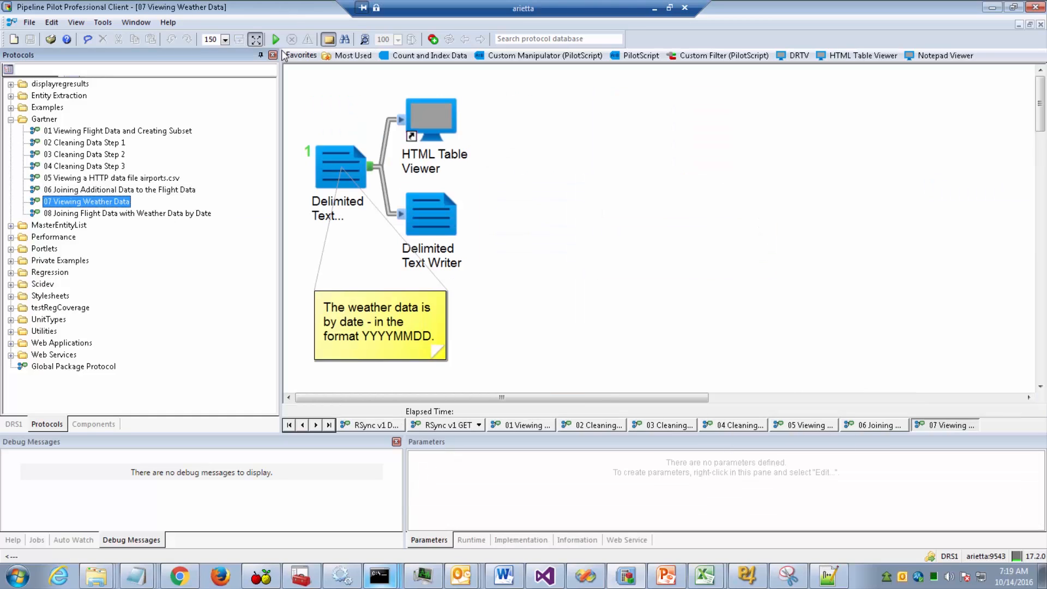
click(274, 42)
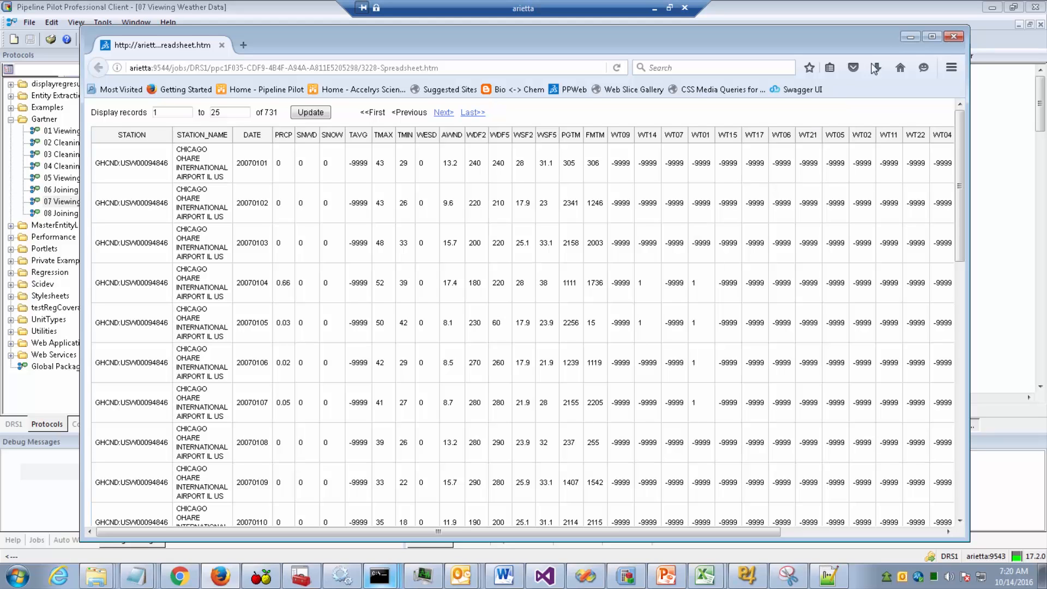
click(948, 40)
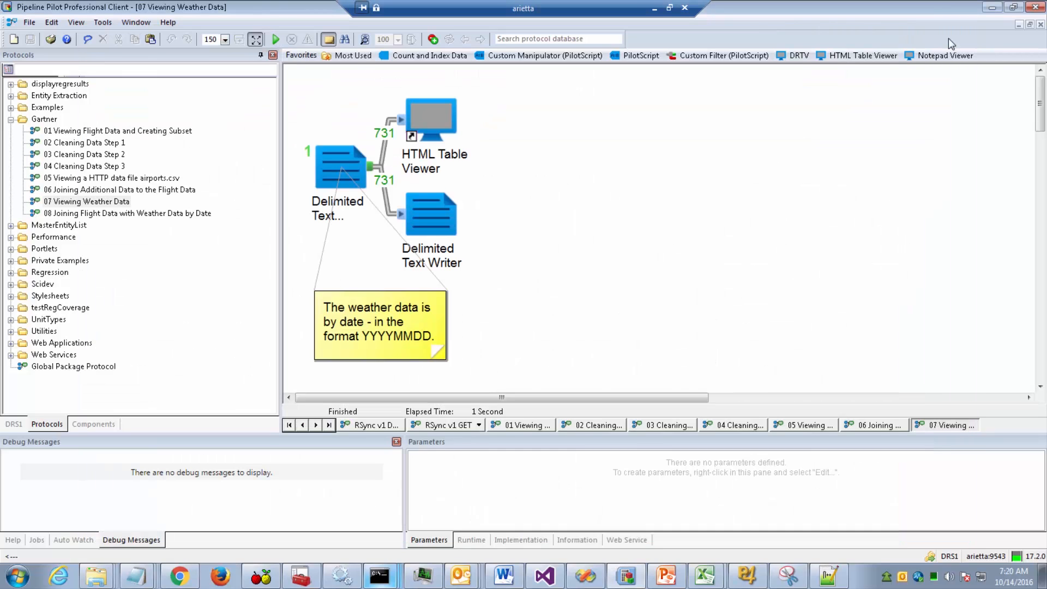
Open the 08 Joining Flight Data with Weather Data by Date protocol and examine its reader source, Origin filter and DATE expression.
double_click(88, 212)
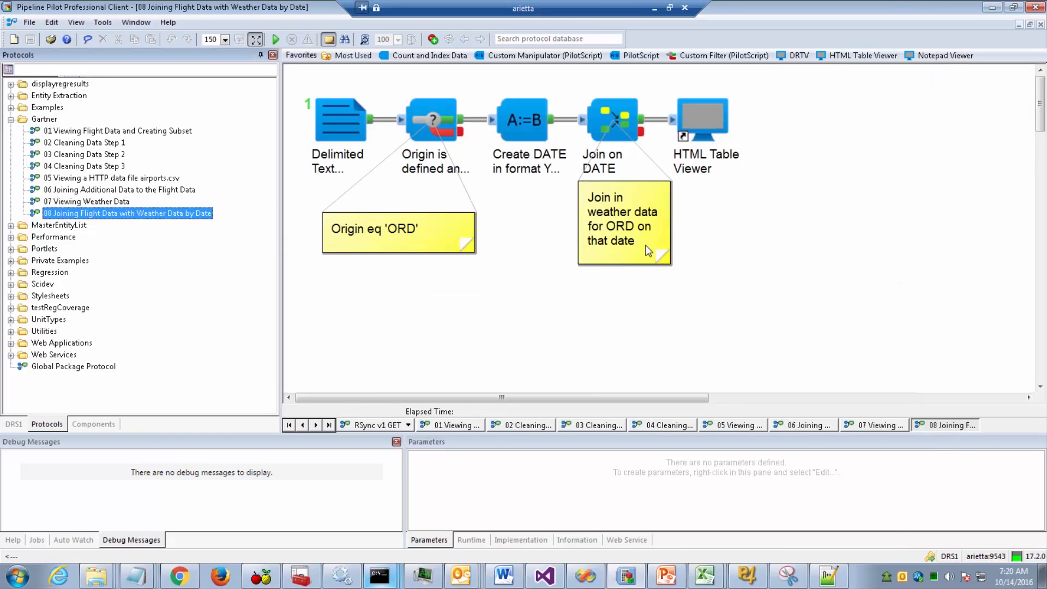
click(357, 136)
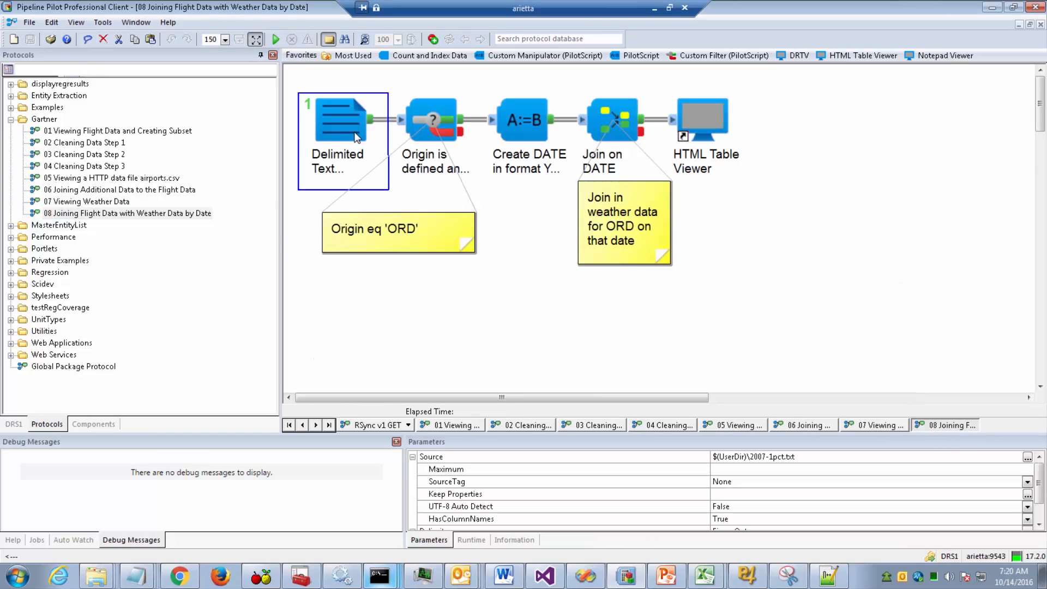
click(443, 118)
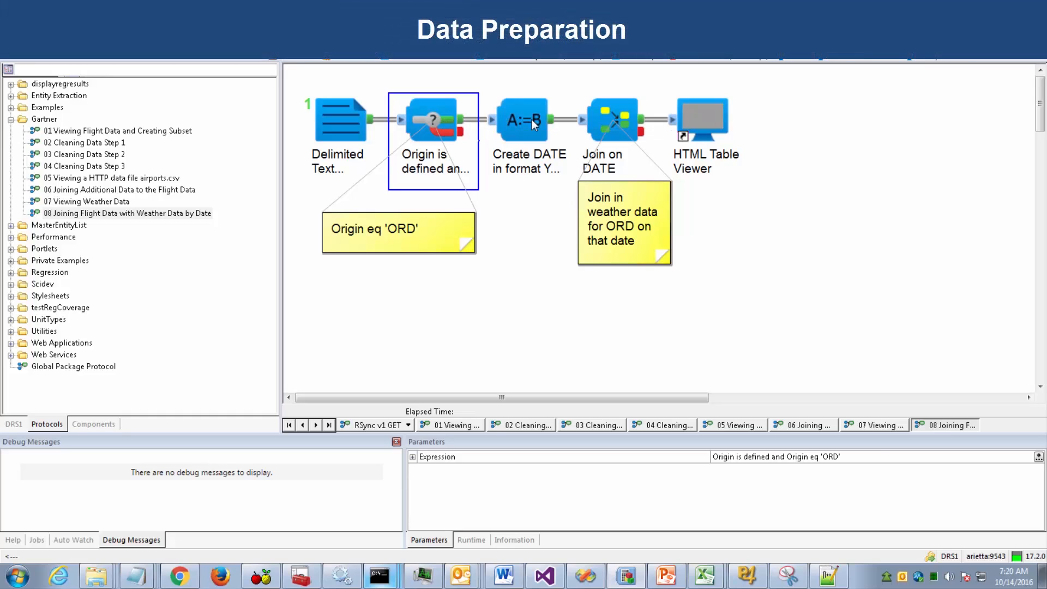
click(531, 120)
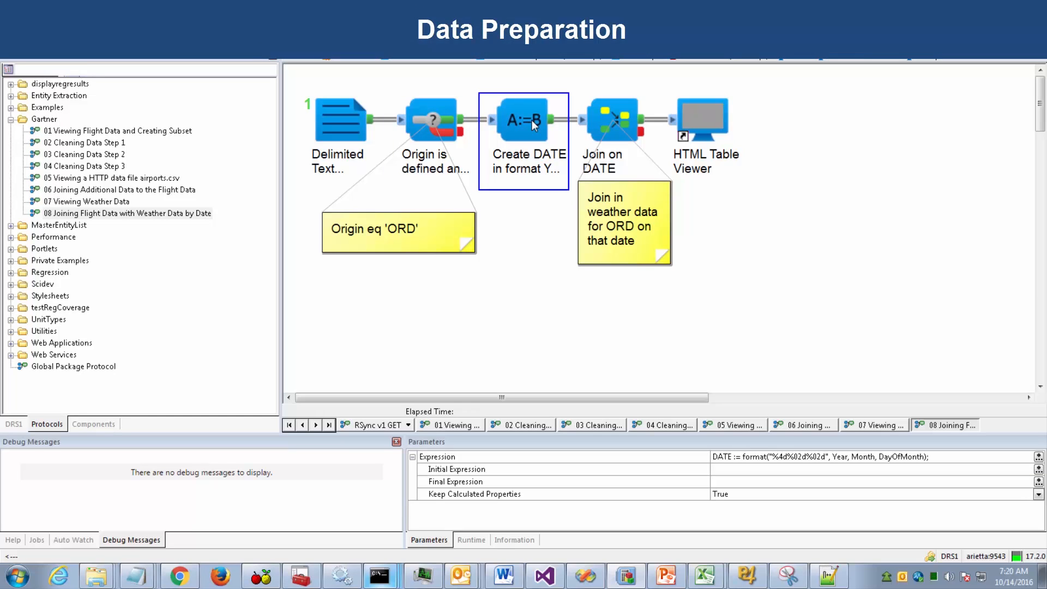
click(538, 176)
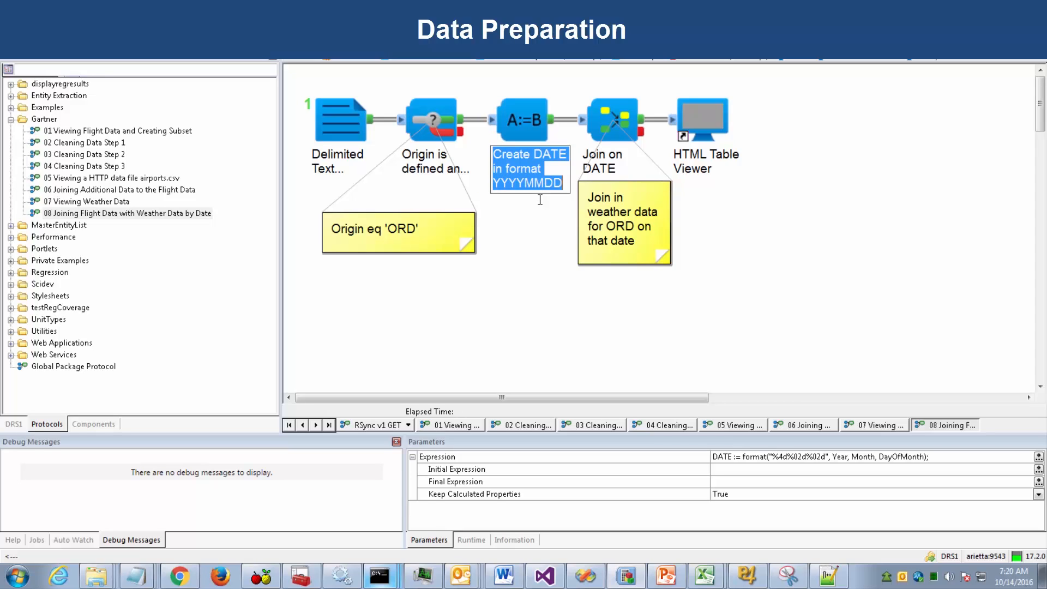
click(434, 120)
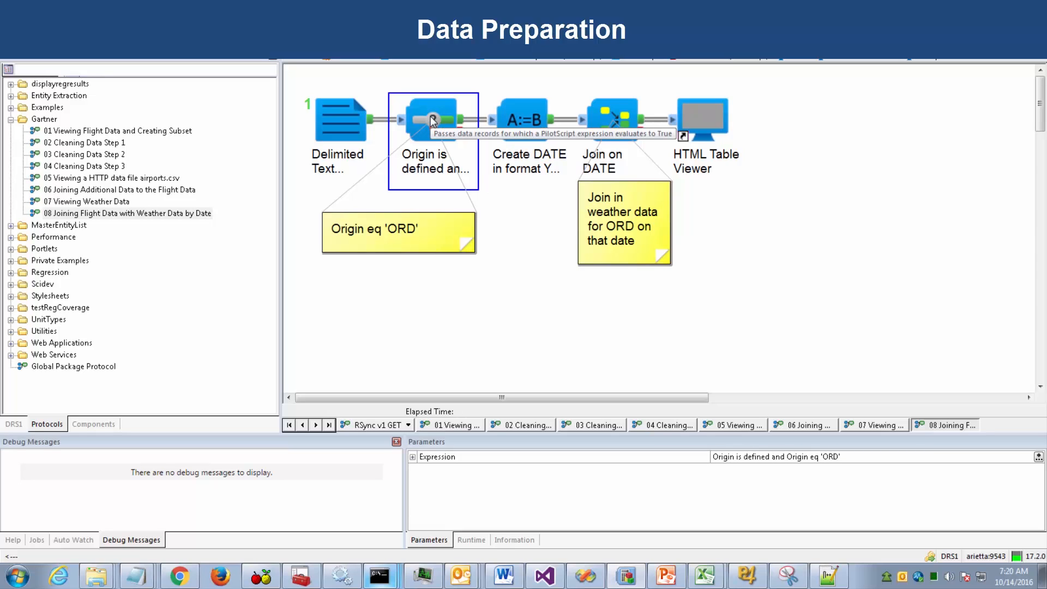
click(518, 130)
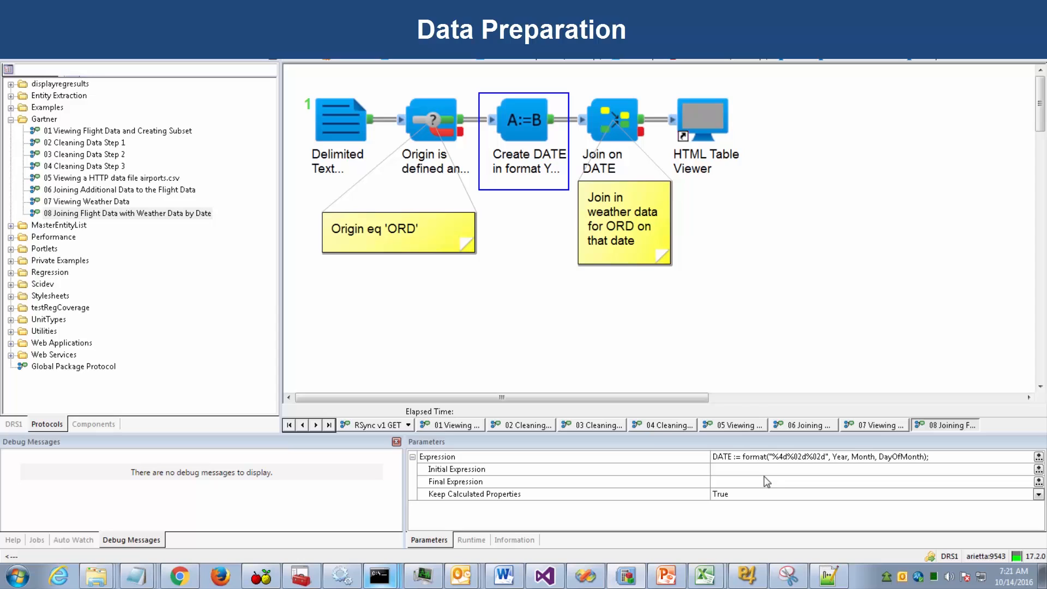
Check the Join on DATE component's settings, run the protocol, and close the joined flight and weather table after viewing its weather columns.
click(626, 119)
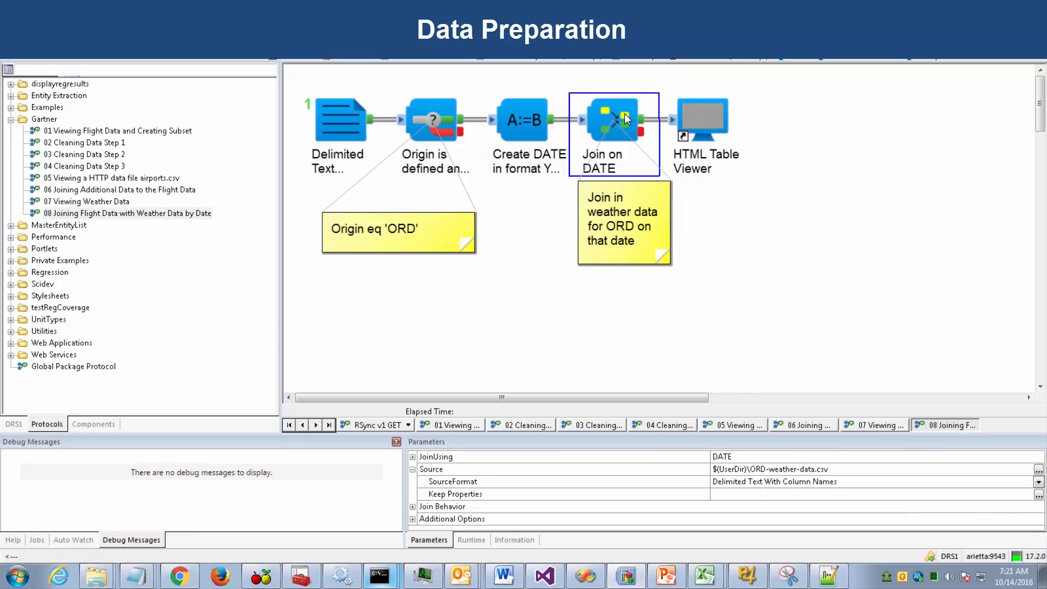
key(F5)
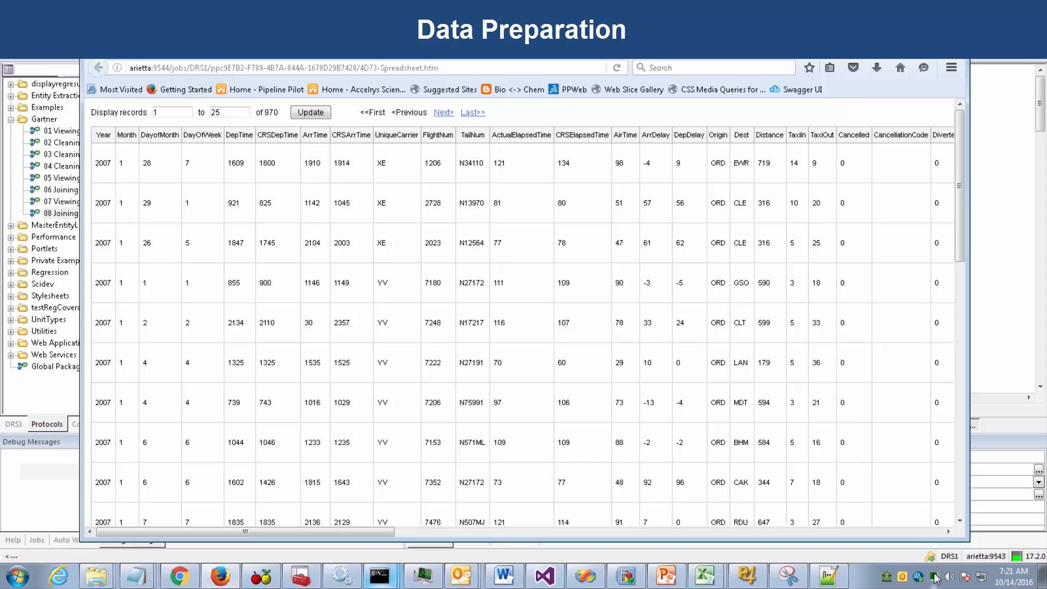
click(937, 534)
click(937, 534)
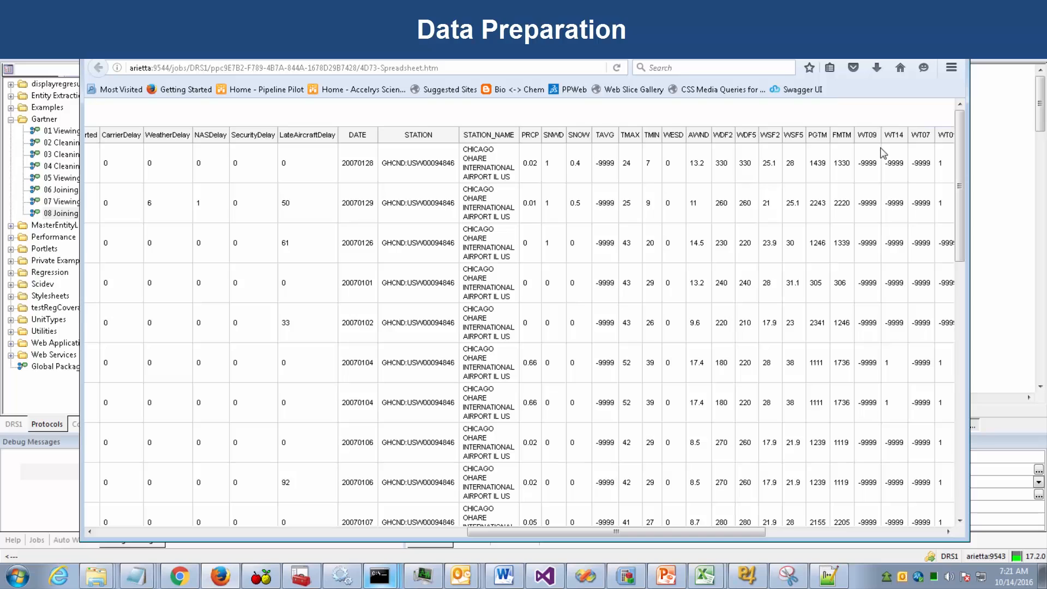
click(954, 41)
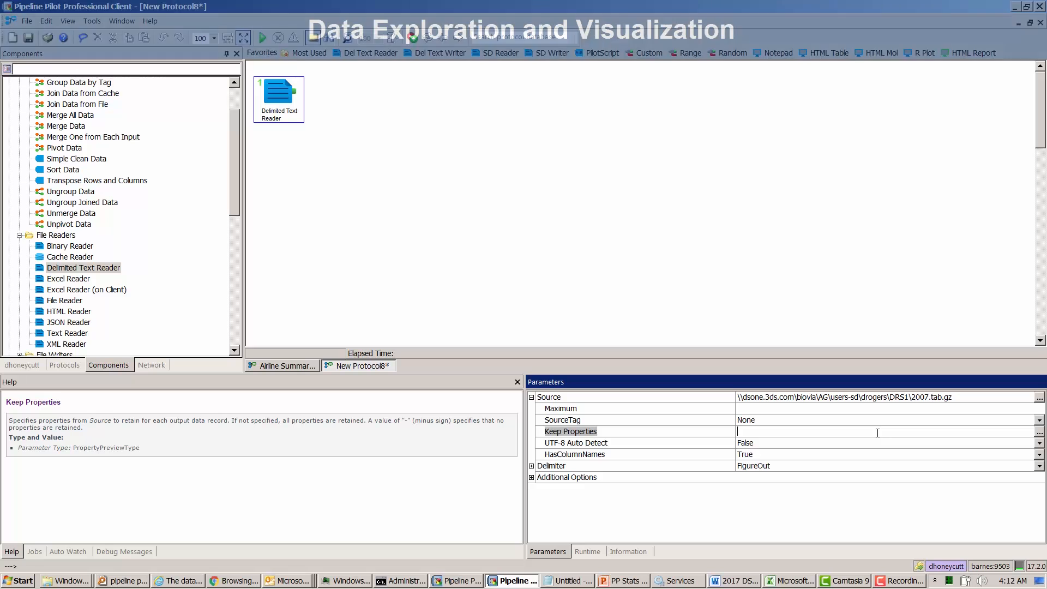
Open the source preview for the Delimited Text Reader's Keep Properties and check the variable descriptions on the Data expo 09 web page.
click(1038, 432)
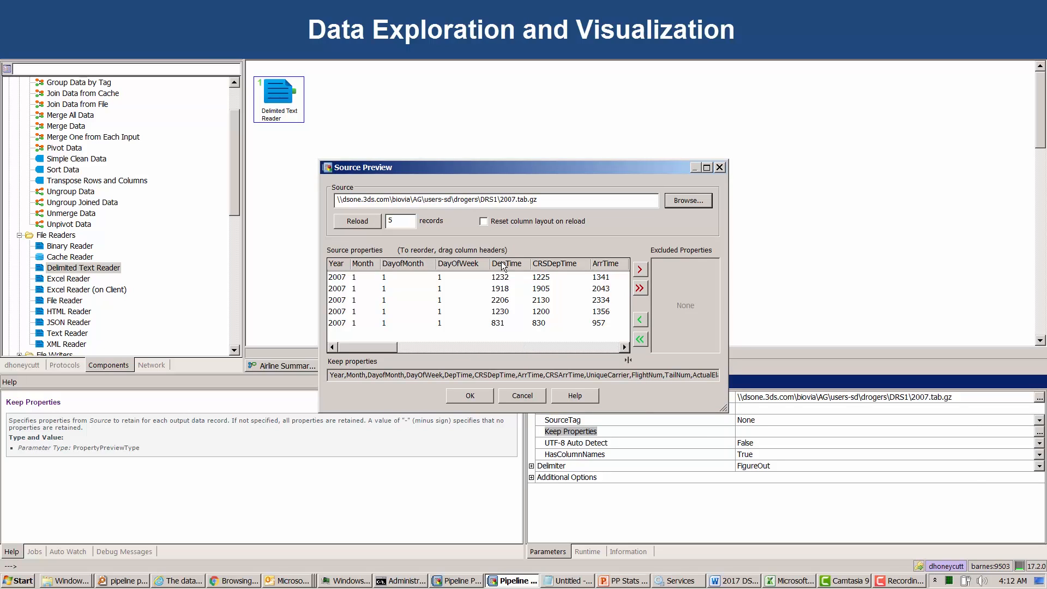
click(625, 348)
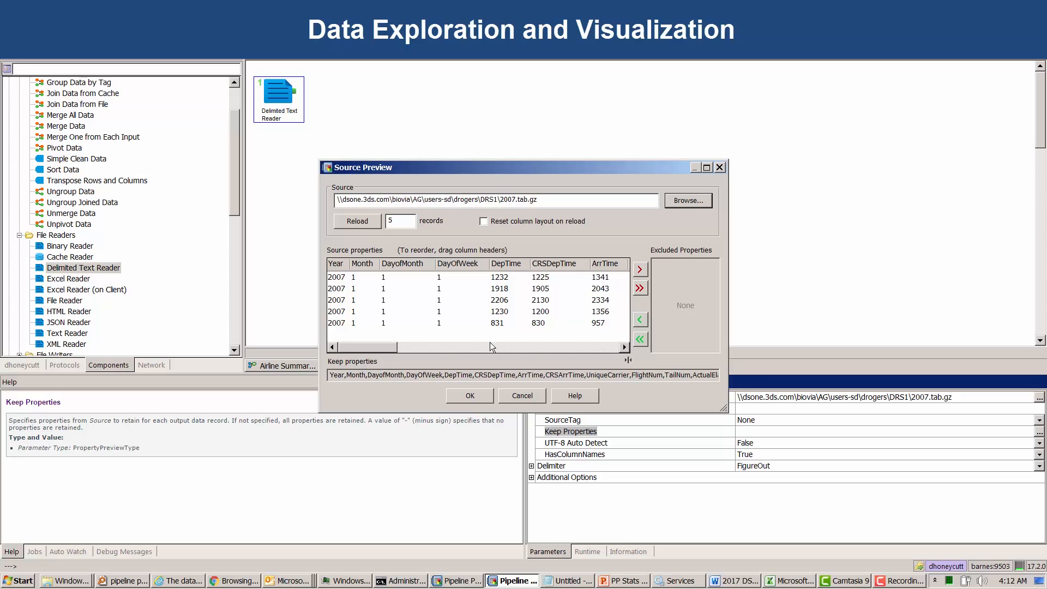
key(alt+Tab)
key(alt+Tab)
key(alt+Tab)
key(alt+Tab)
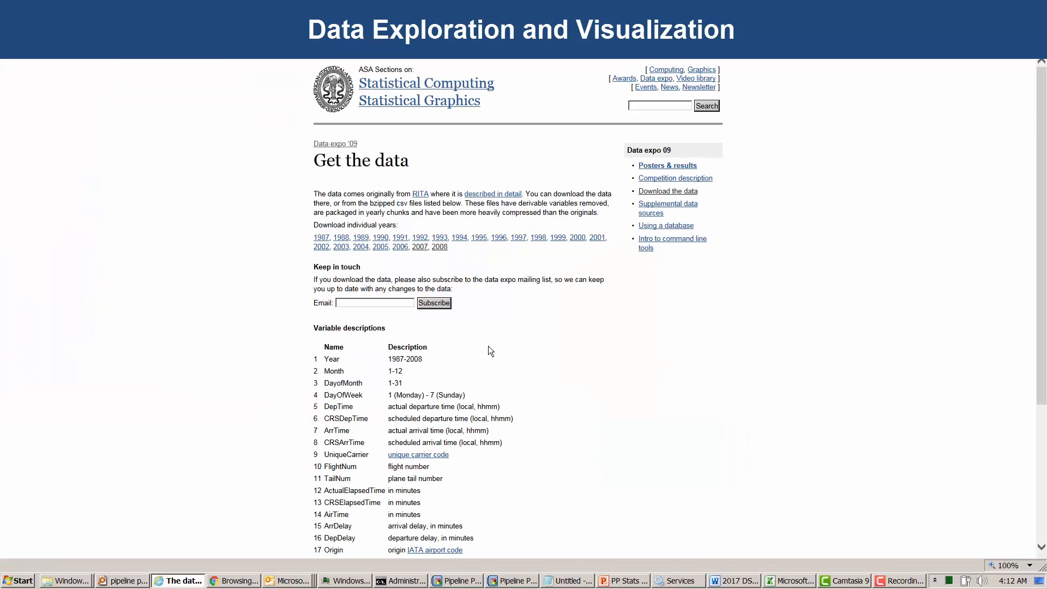
scroll(174, 398, down, 5)
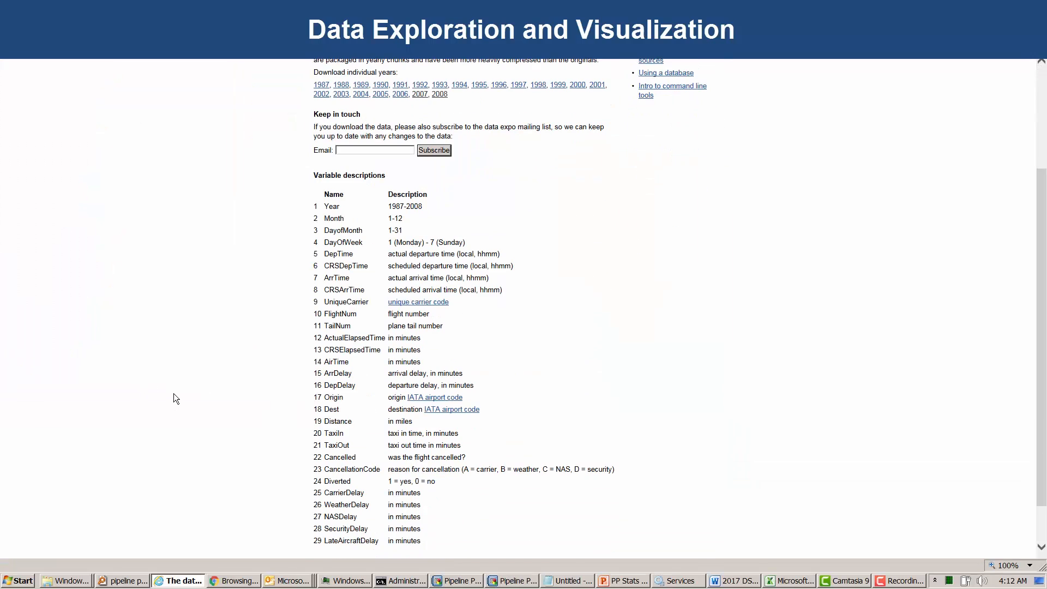
double_click(333, 386)
click(335, 492)
key(alt+Tab)
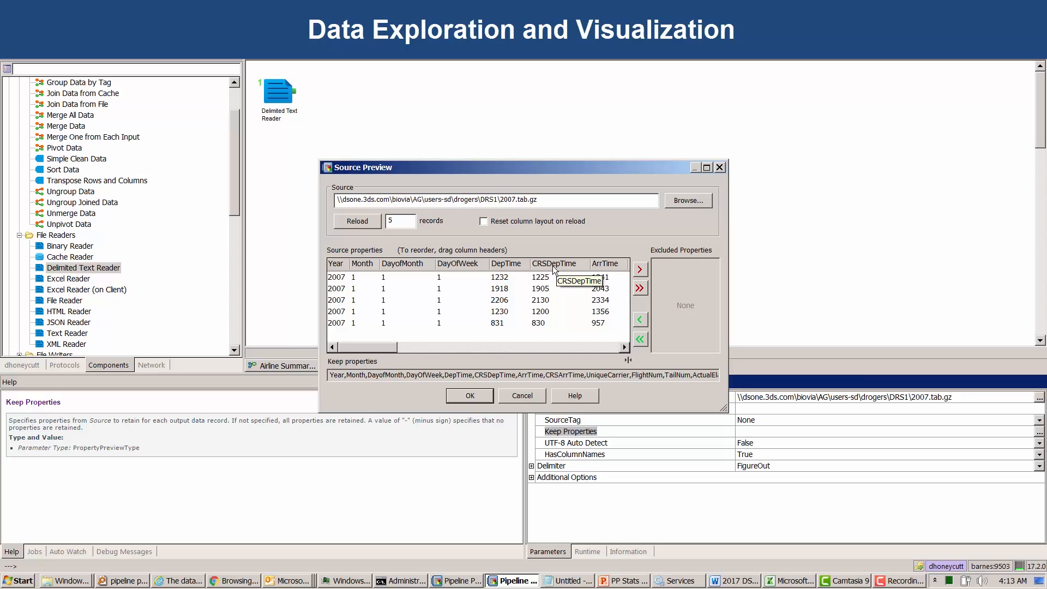
Exclude the DepTime, ArrTime and CRSArrTime properties from the 2007.tab.gz source.
click(519, 264)
click(640, 269)
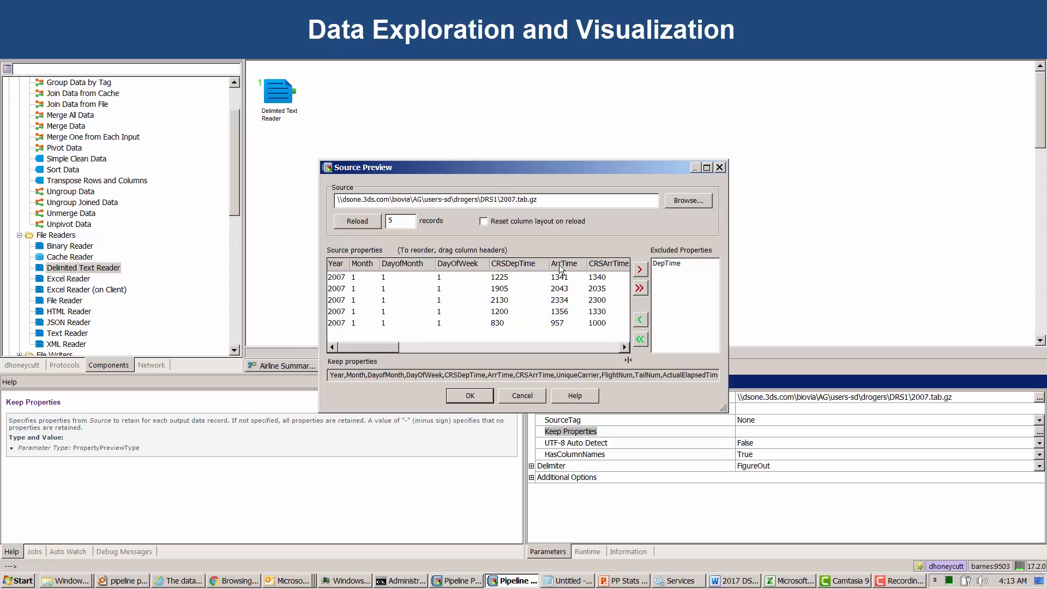
click(558, 267)
click(640, 269)
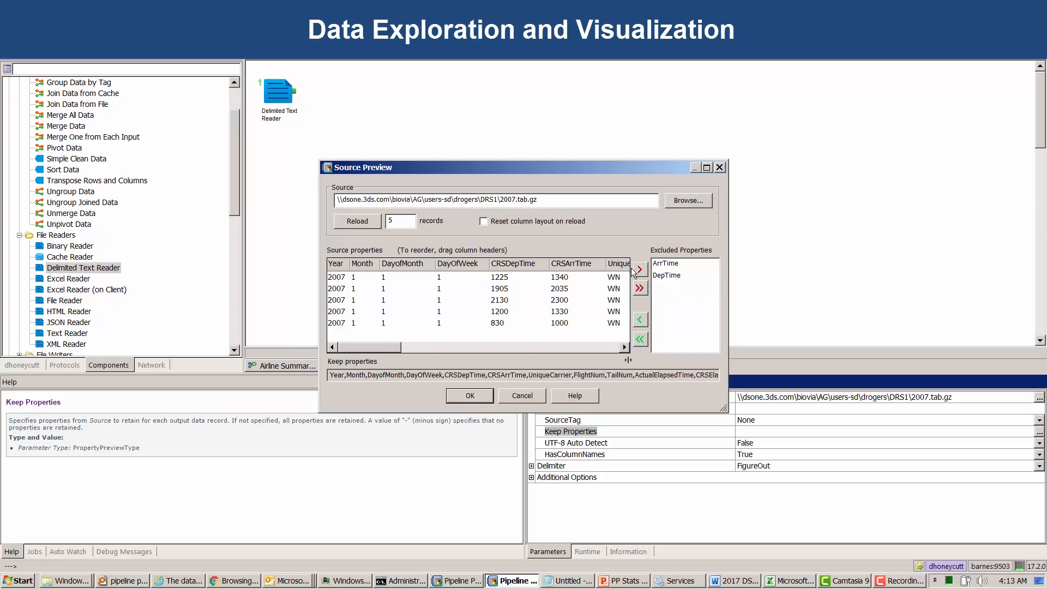
click(580, 264)
click(641, 269)
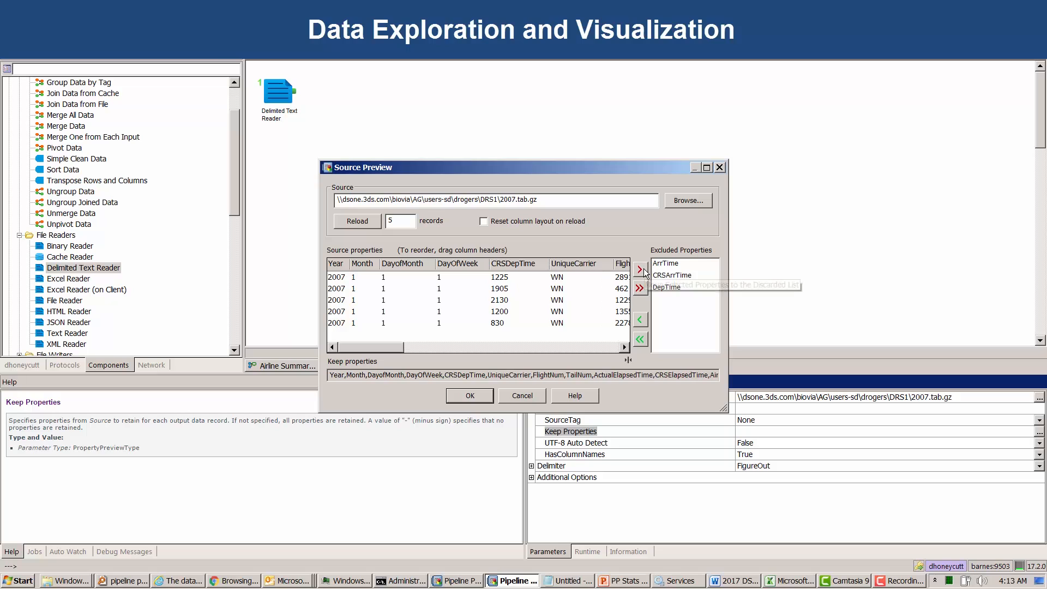
Exclude the FlightNum and TailNum properties from the source.
click(625, 348)
click(625, 348)
click(625, 348)
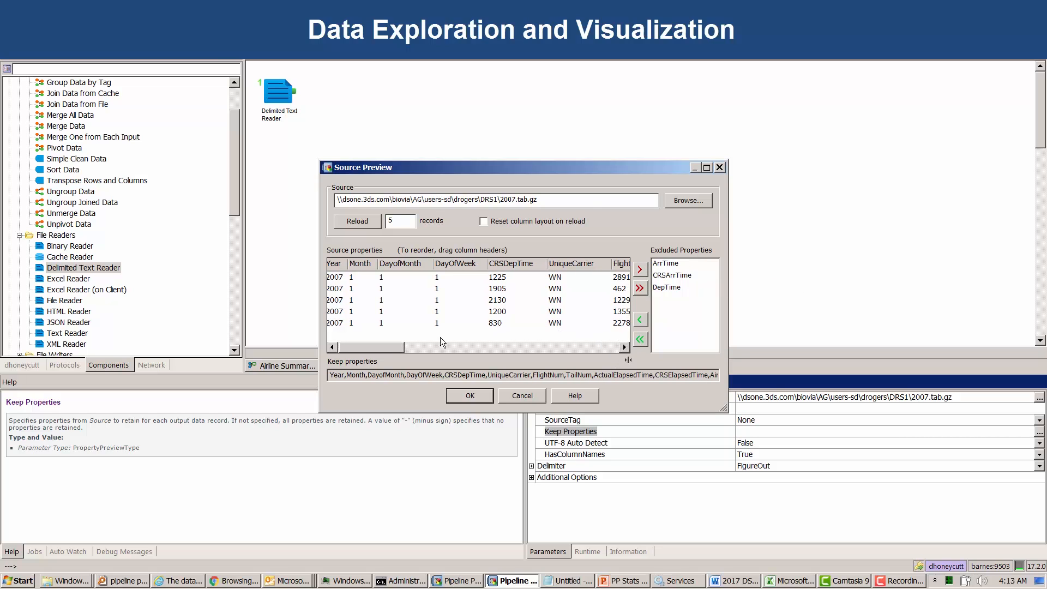
drag(390, 349, 430, 353)
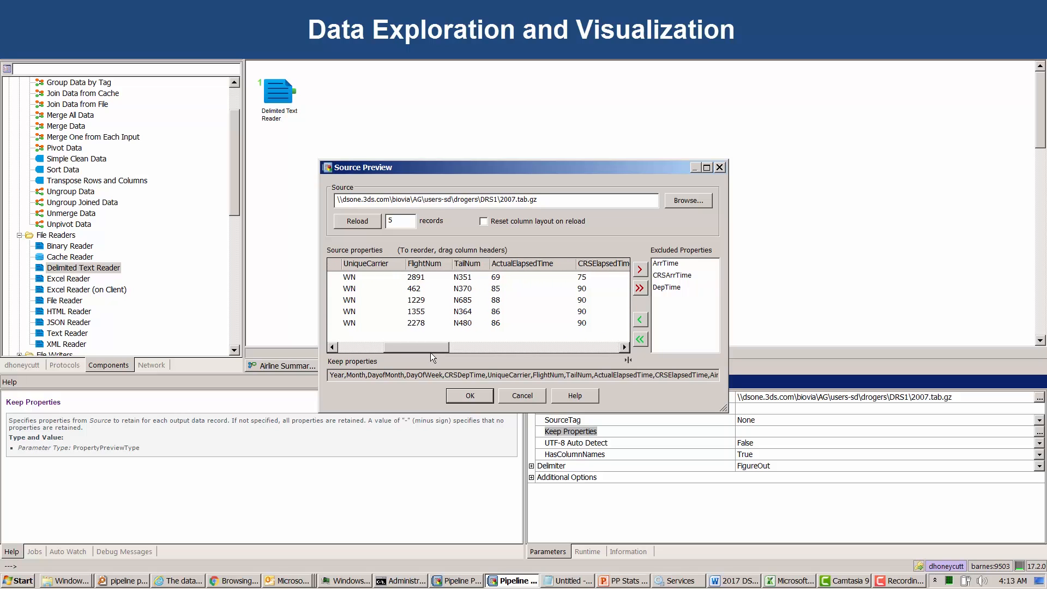
click(424, 264)
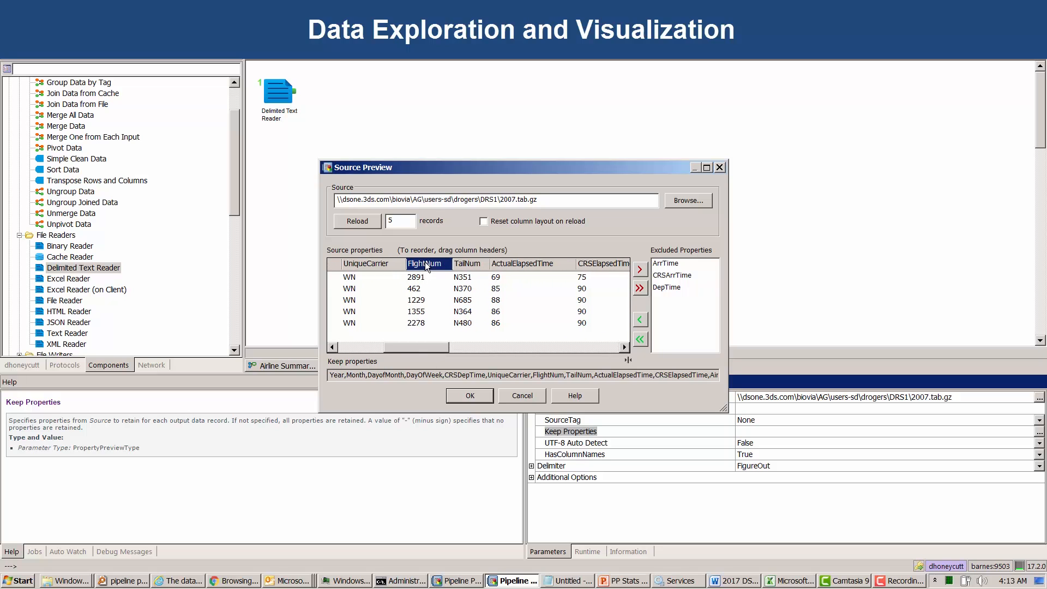
ctrl+click(469, 264)
click(640, 269)
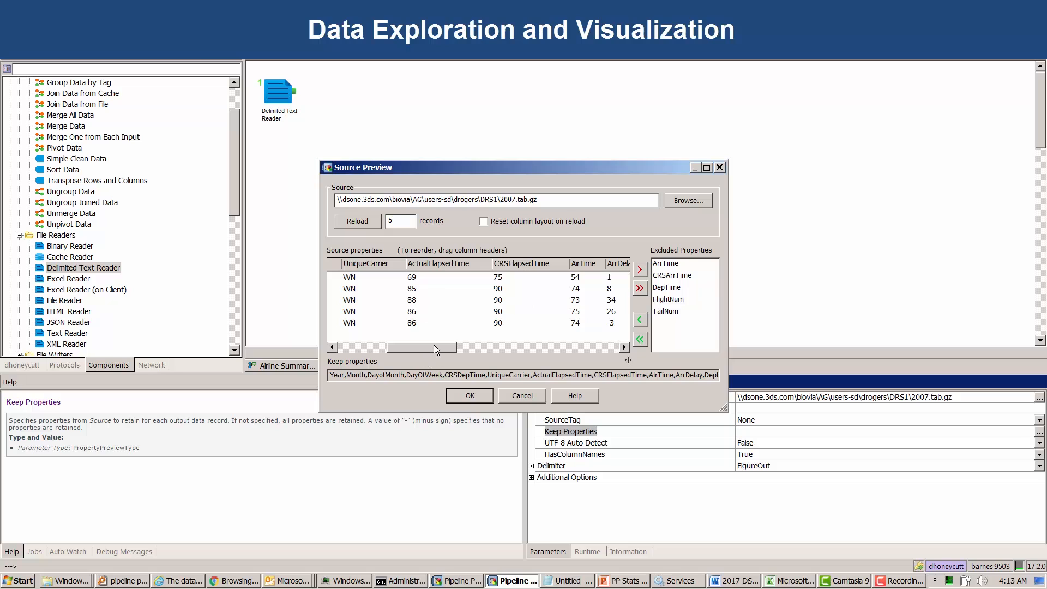
Exclude the ActualElapsedTime, AirTime and ArrDelay properties from the source.
click(430, 264)
click(640, 269)
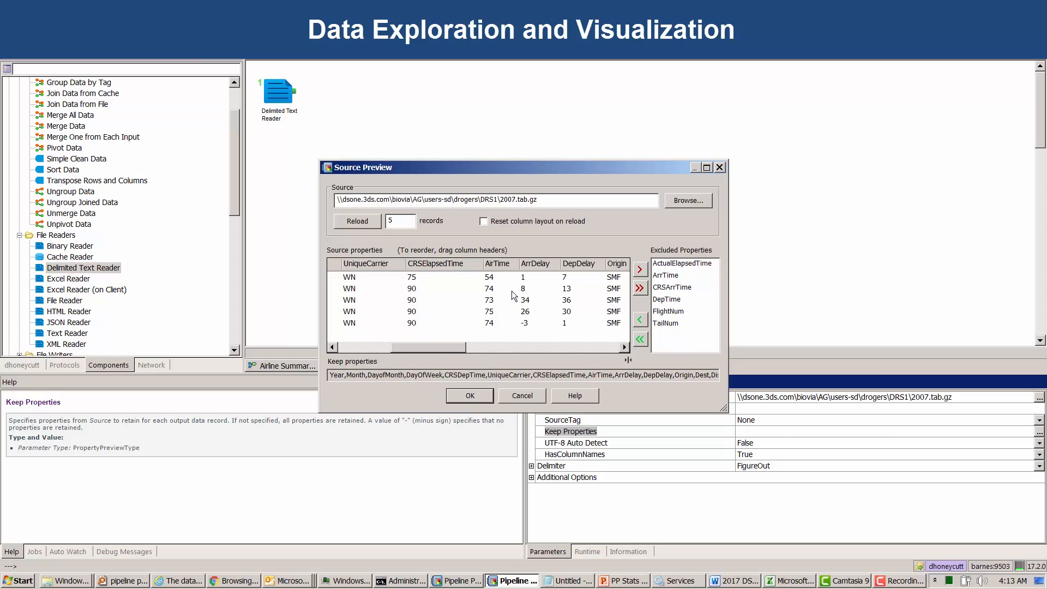
click(497, 264)
click(640, 270)
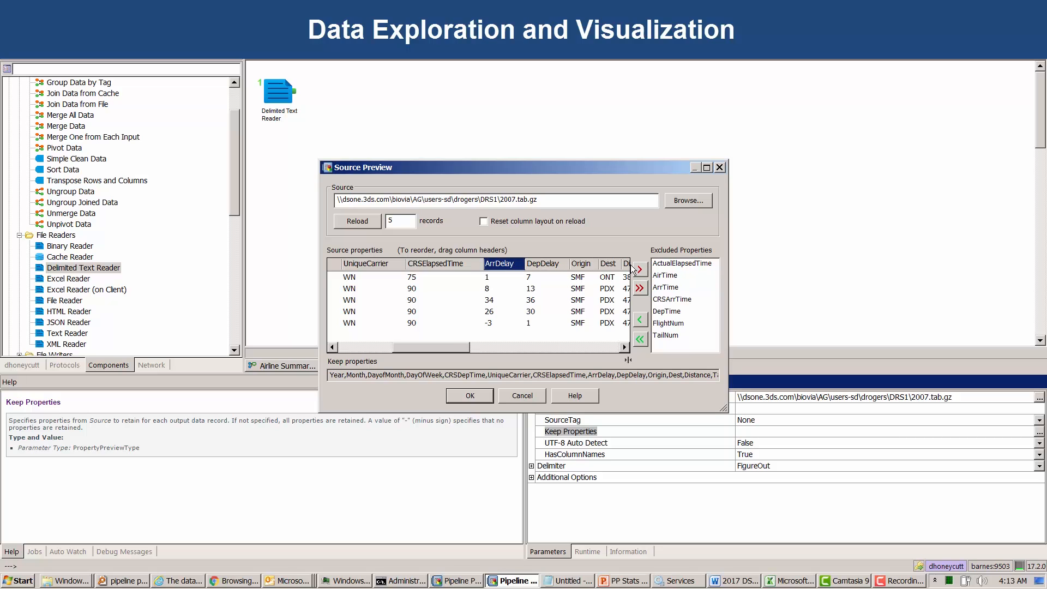
click(642, 270)
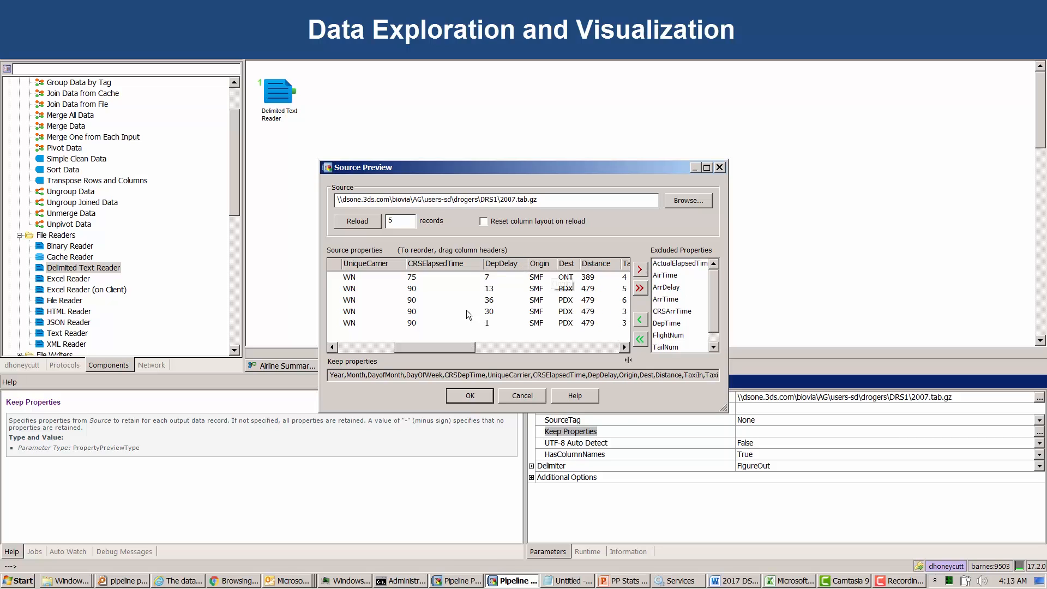
Select the TaxiIn, TaxiOut, Cancelled and CancellationCode columns in the source preview for exclusion.
drag(466, 347, 503, 349)
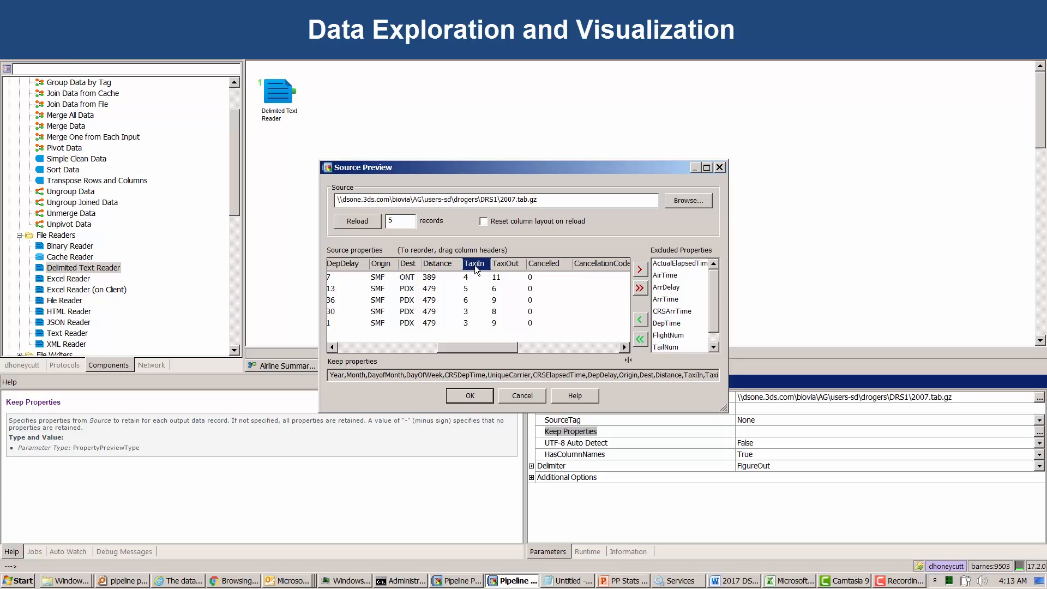
ctrl+click(506, 266)
ctrl+click(538, 263)
ctrl+click(592, 264)
drag(499, 348, 546, 345)
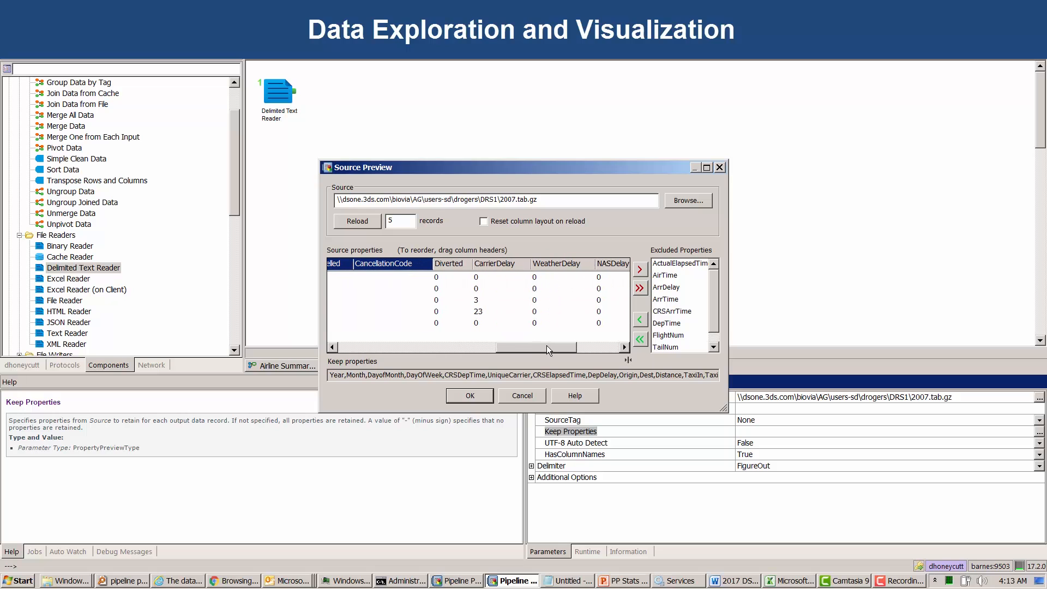
click(469, 277)
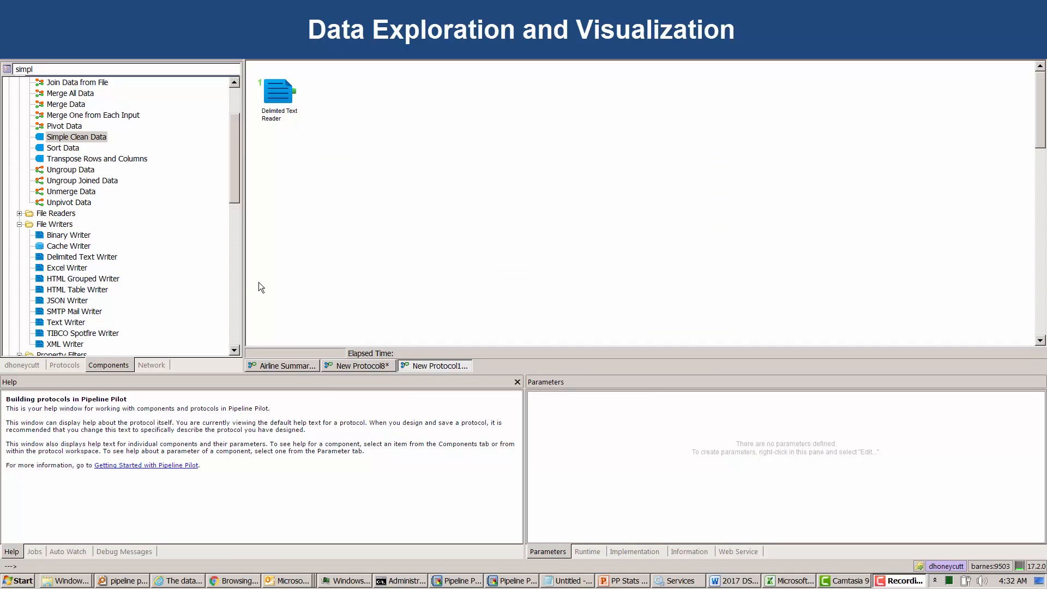
Check the Delimited Text Reader's parameters in the new protocol and search the component library for "prop".
click(268, 96)
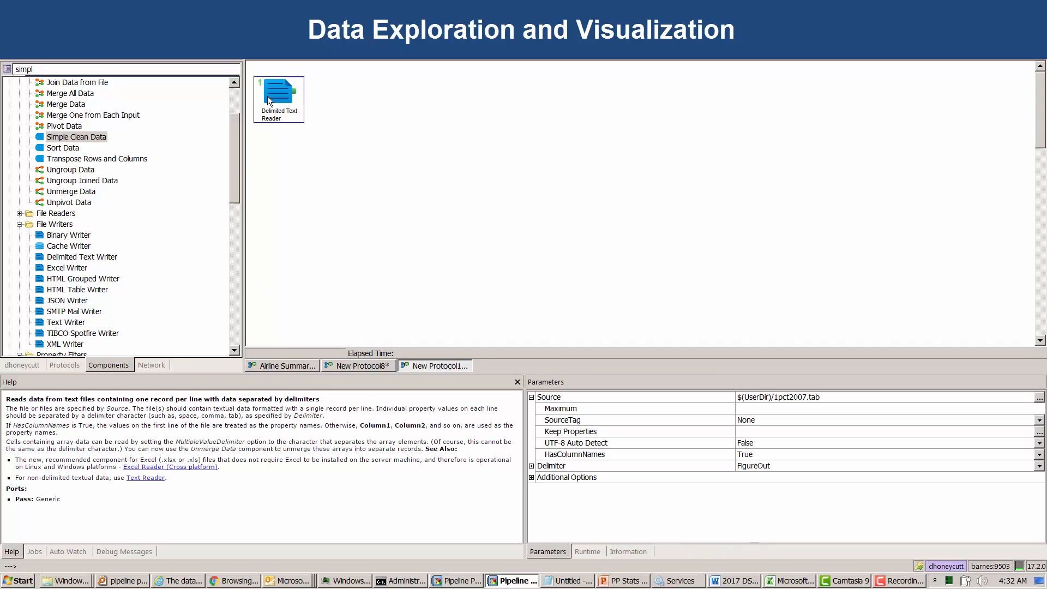
drag(229, 196, 233, 151)
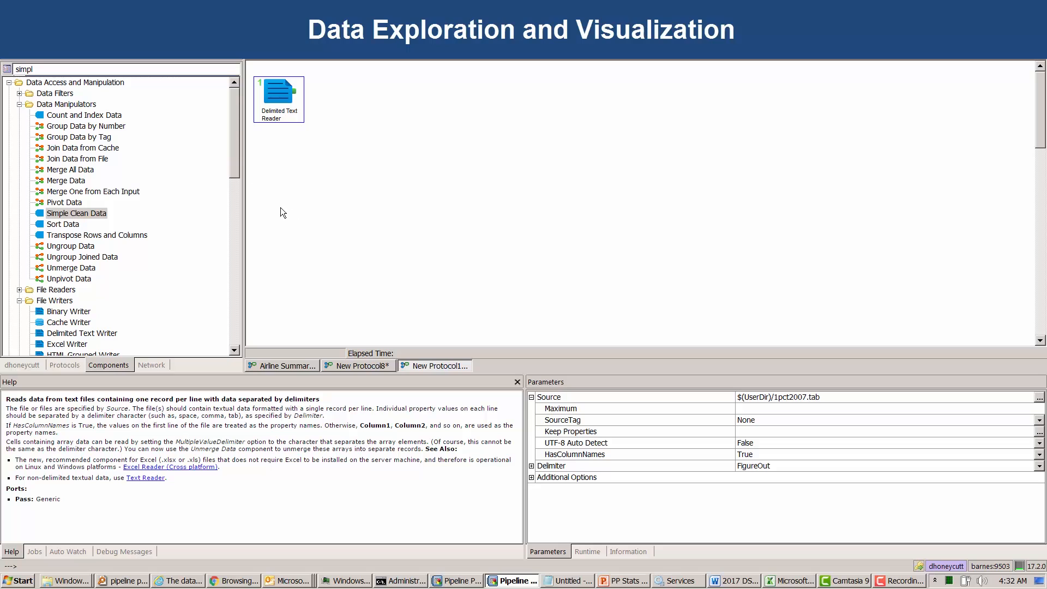
drag(236, 162, 234, 162)
click(15, 68)
text(prop)
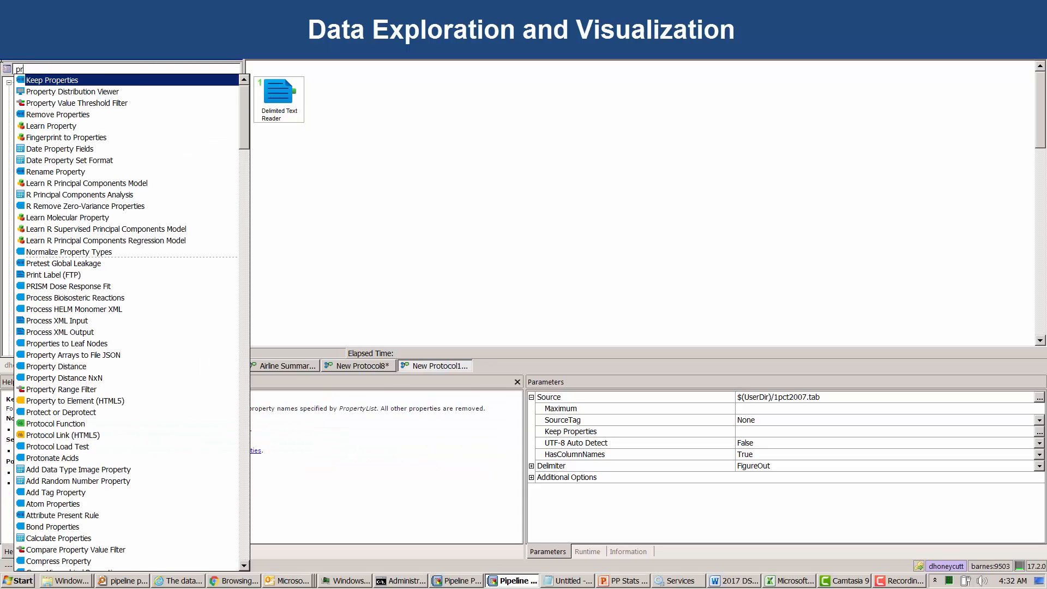
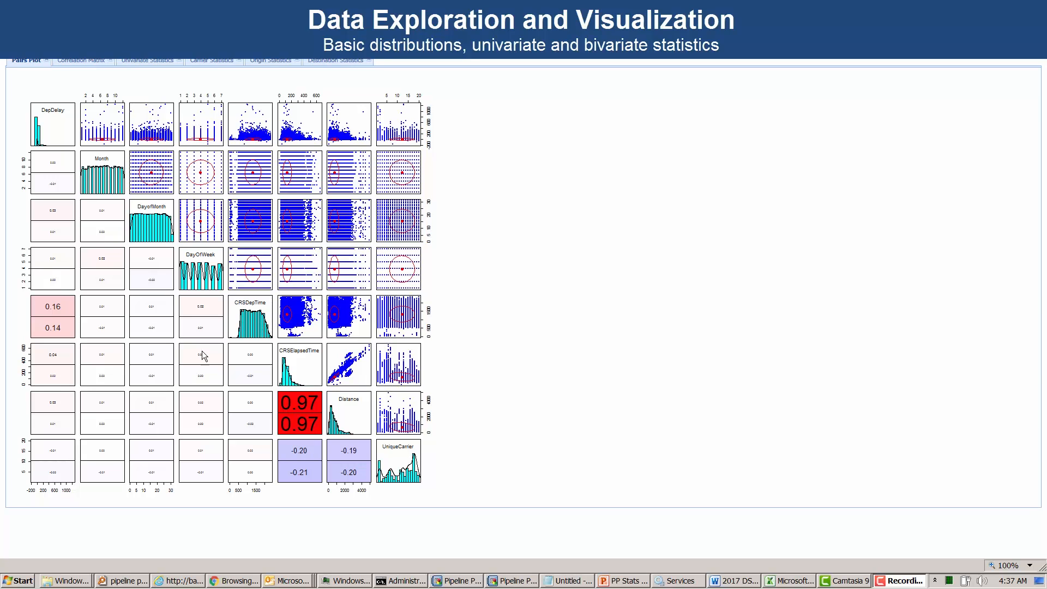
Examine the report's correlation matrix and univariate statistics at 125% zoom, focusing on the skew of DepDelay.
click(73, 62)
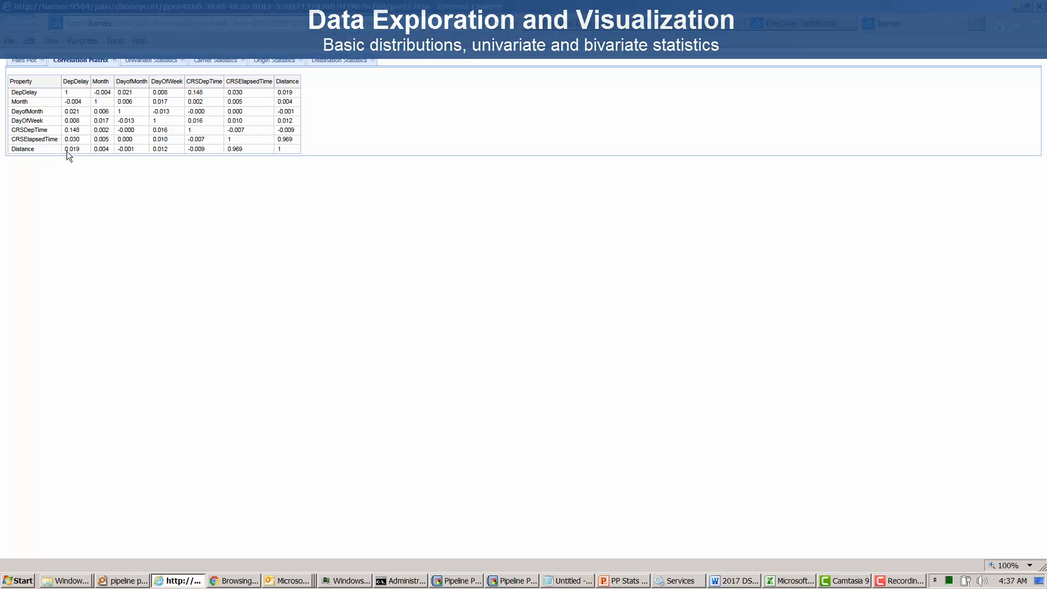
click(148, 61)
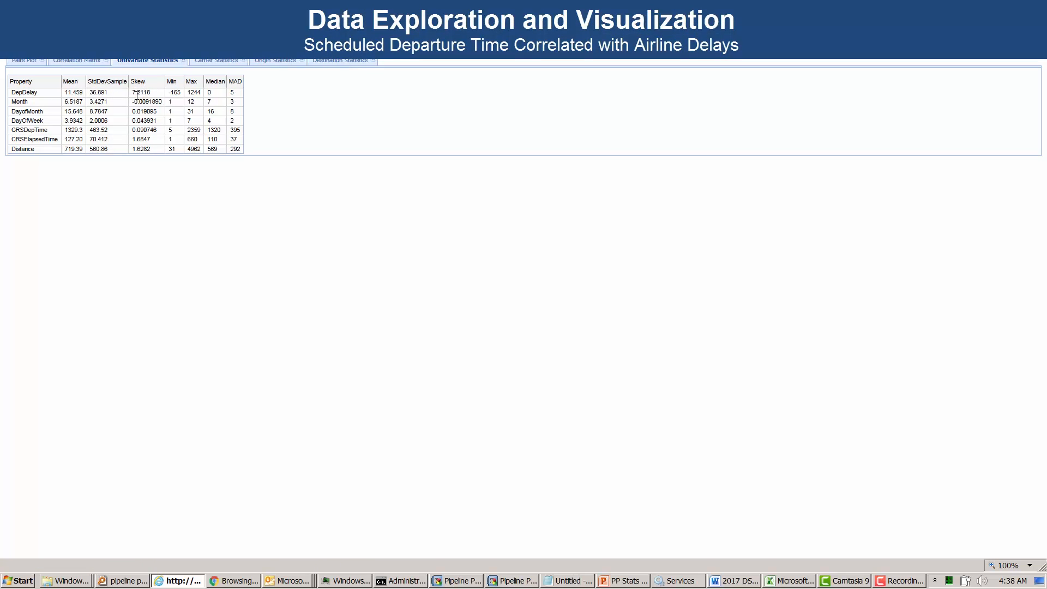
drag(132, 92, 159, 95)
key(ctrl+plus)
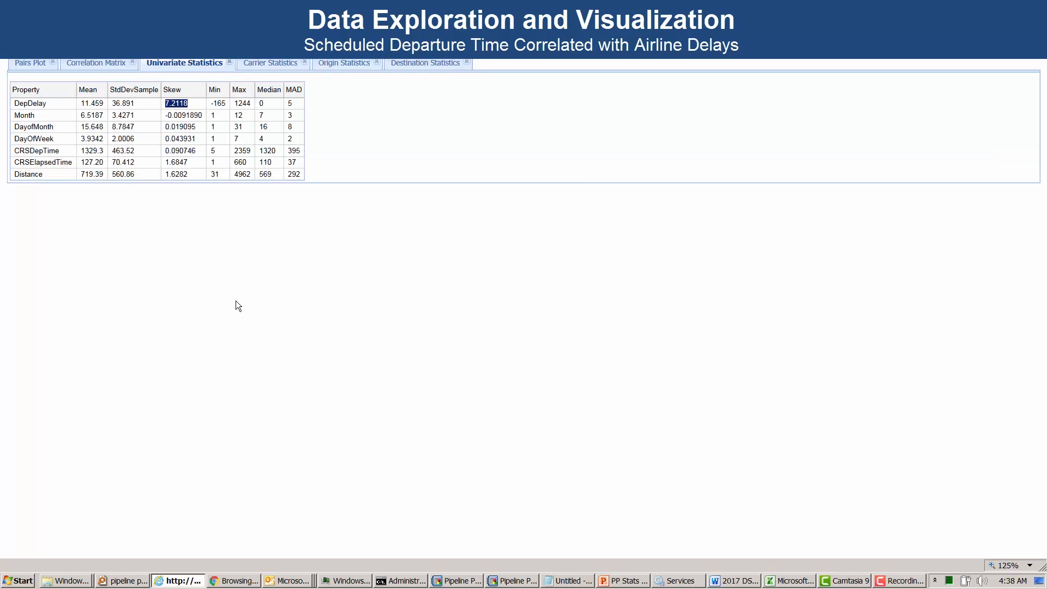
click(236, 301)
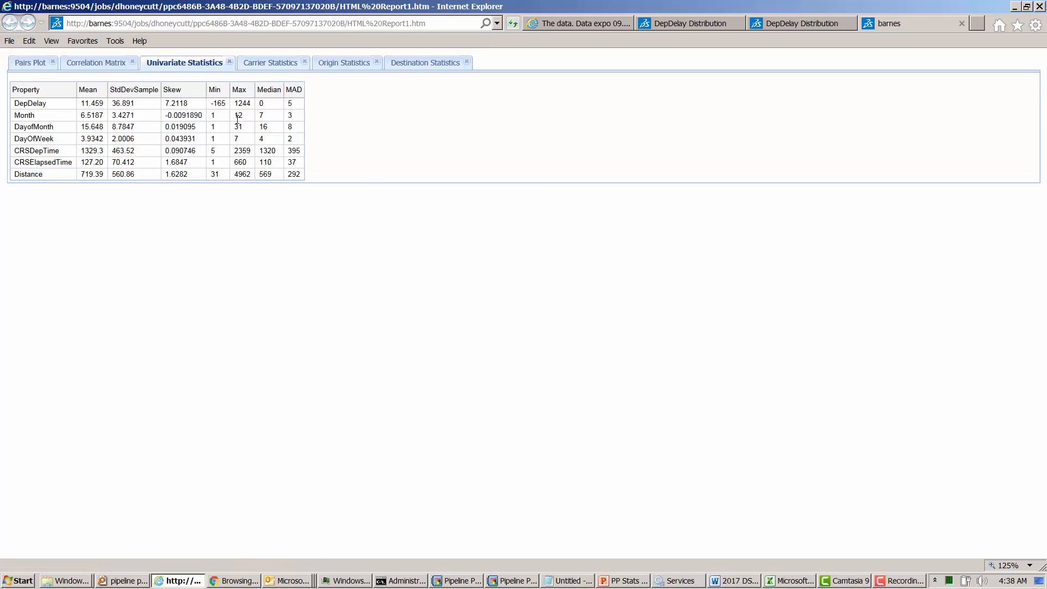
Examine the report's carrier, origin and destination frequency statistics.
click(275, 63)
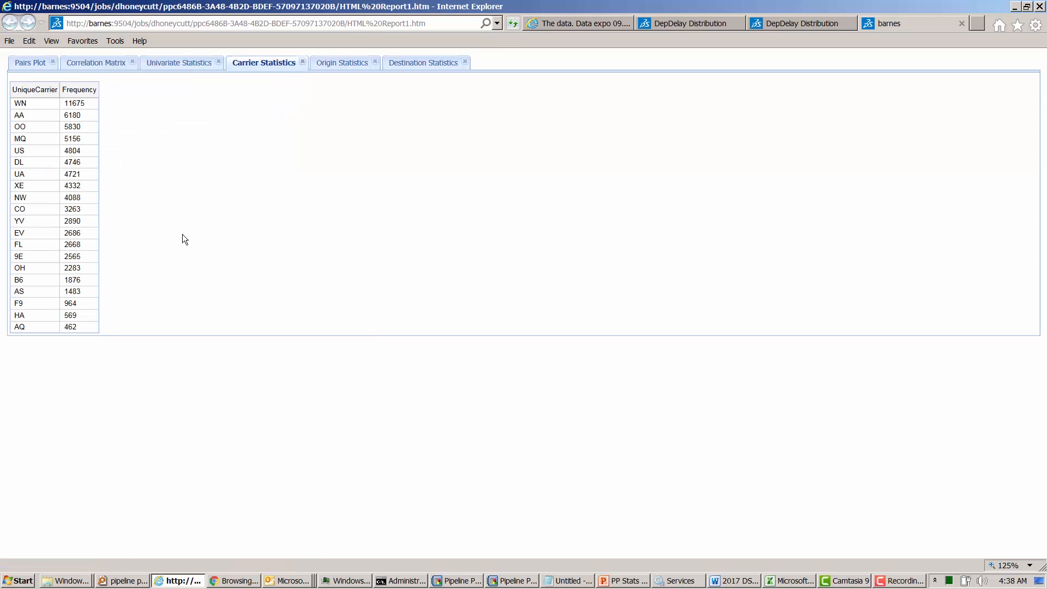
double_click(20, 104)
click(343, 64)
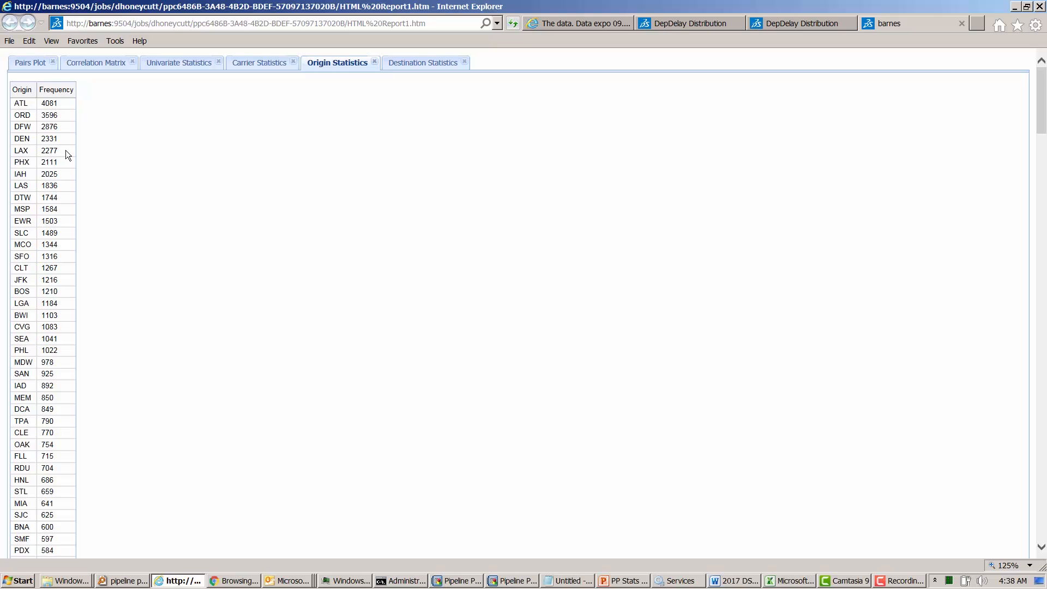
click(410, 62)
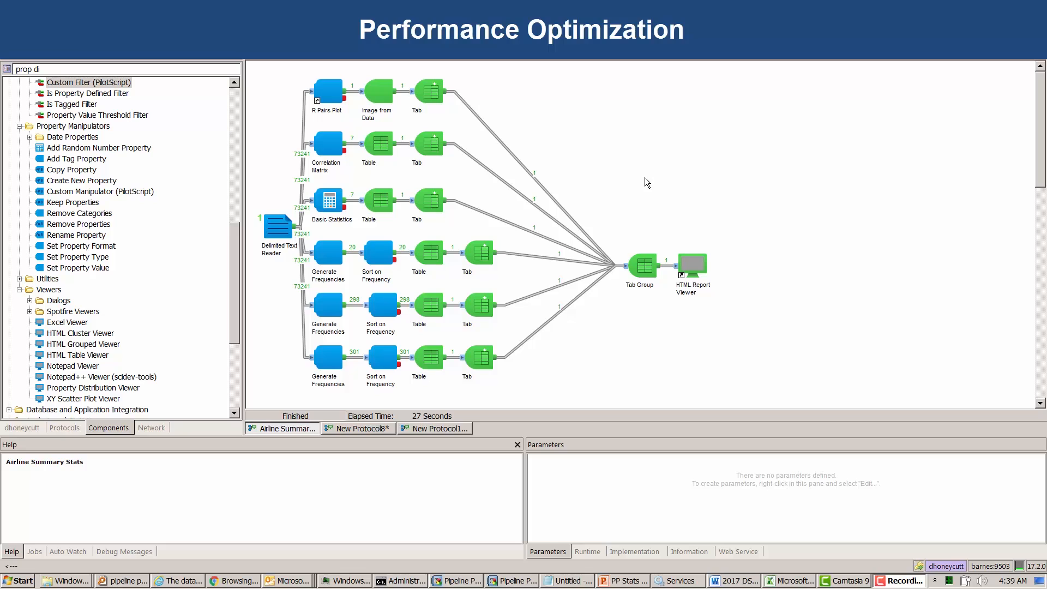
Show the component run times in the Airline Summary Stats protocol and select the R Pairs Plot component.
click(644, 177)
key(ctrl+t)
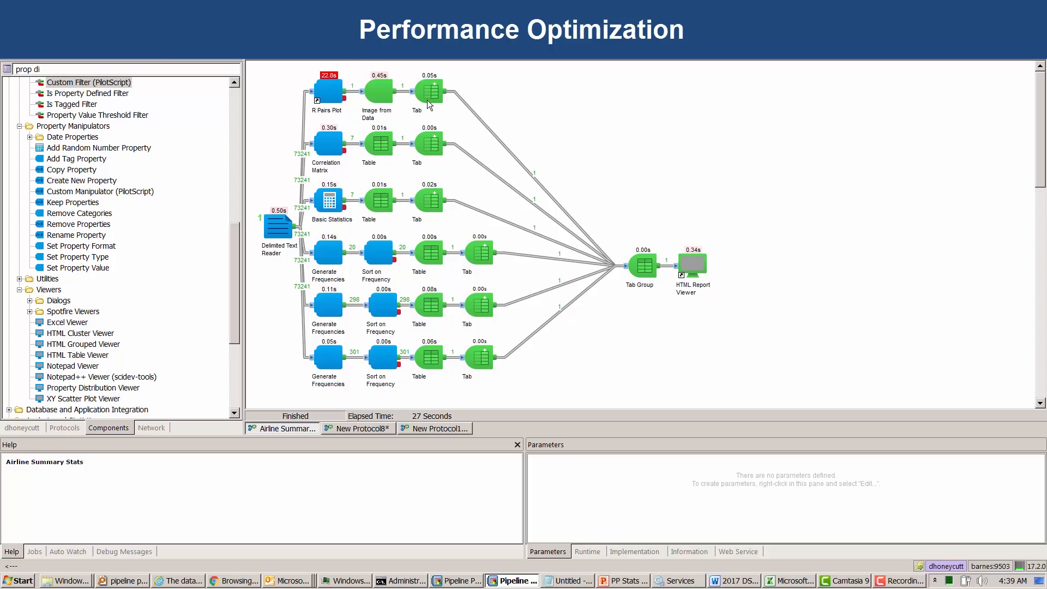
click(329, 97)
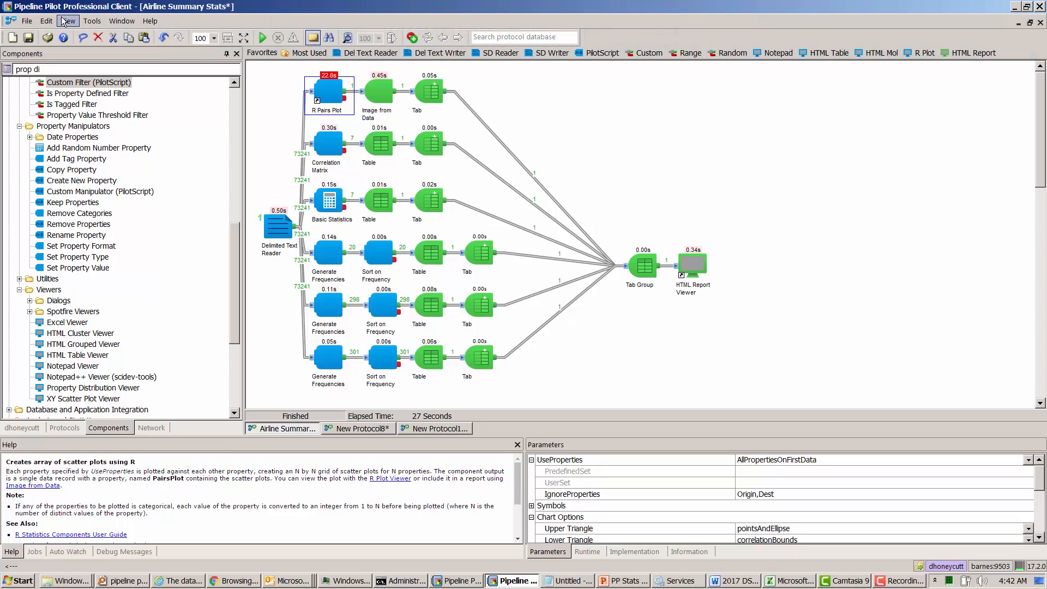
Disable the R Pairs Plot component in the Airline Summary Stats protocol with the Halt Data option.
click(90, 22)
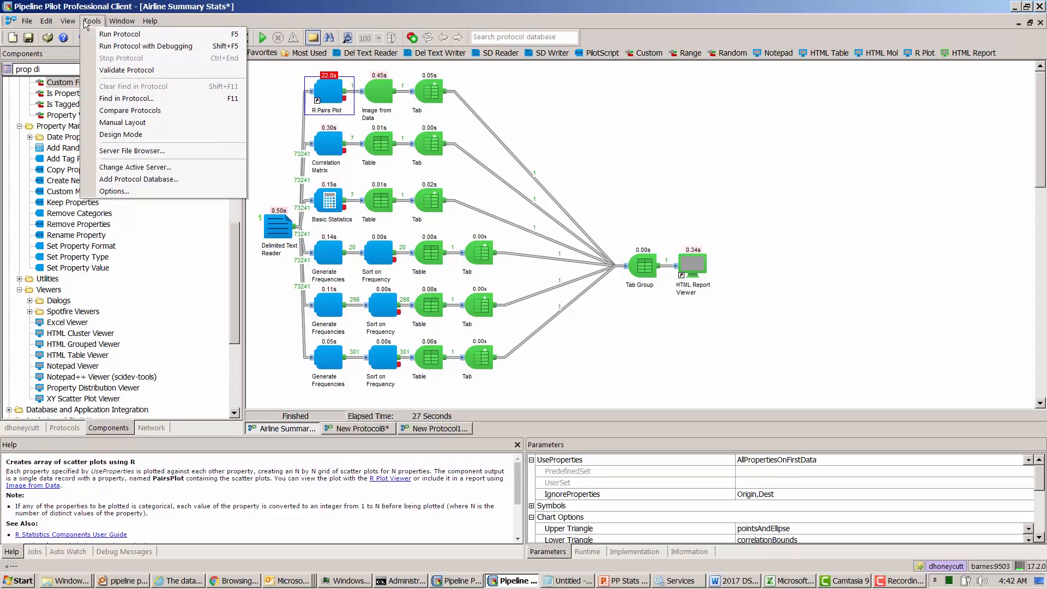
click(330, 91)
right_click(328, 90)
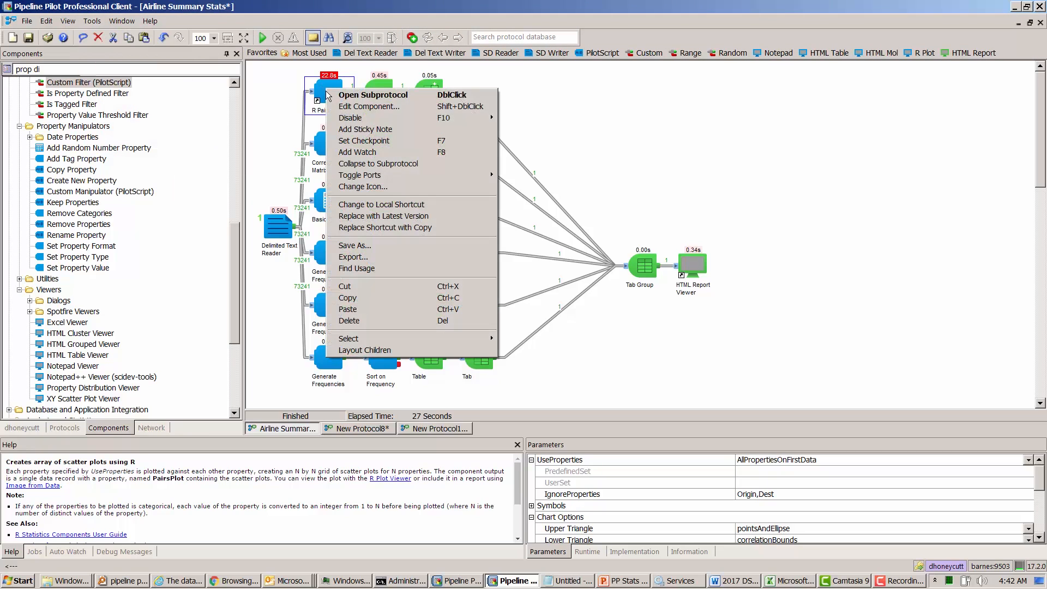
mouse_move(349, 118)
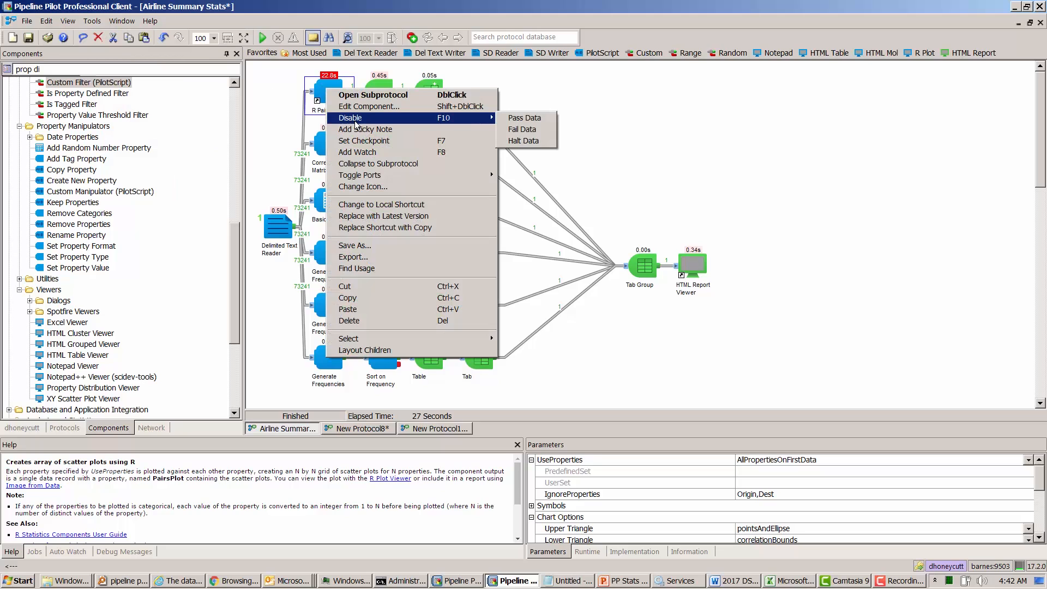
click(522, 141)
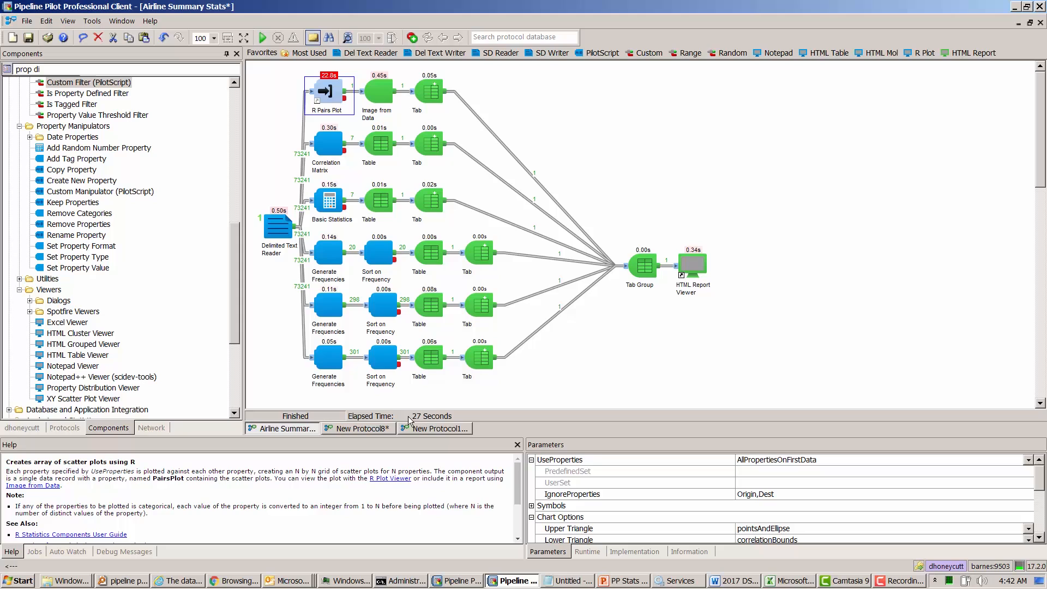
Rerun the Airline Summary Stats protocol, close its report and return to Pipeline Pilot.
click(263, 39)
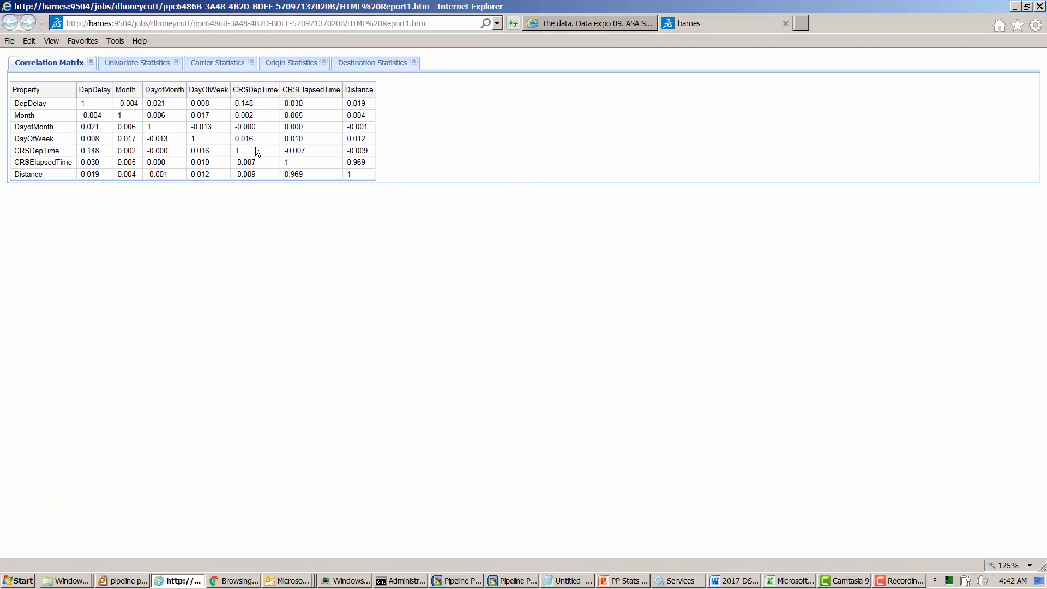
click(788, 24)
key(alt+Tab)
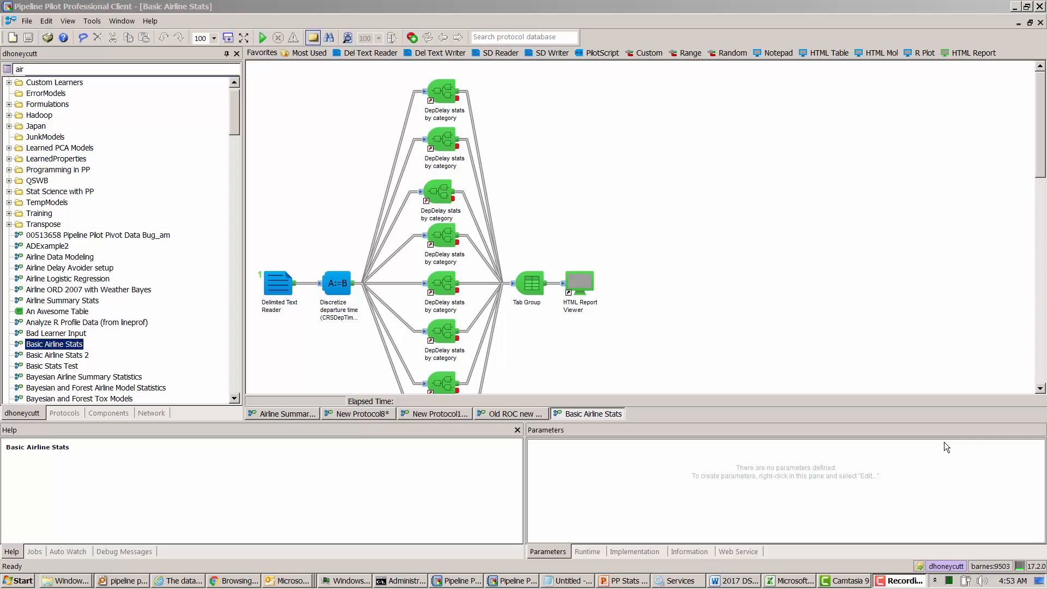
Check the CategorizeUsing parameter of the first two DepDelay stats by category components in Basic Airline Stats.
click(443, 104)
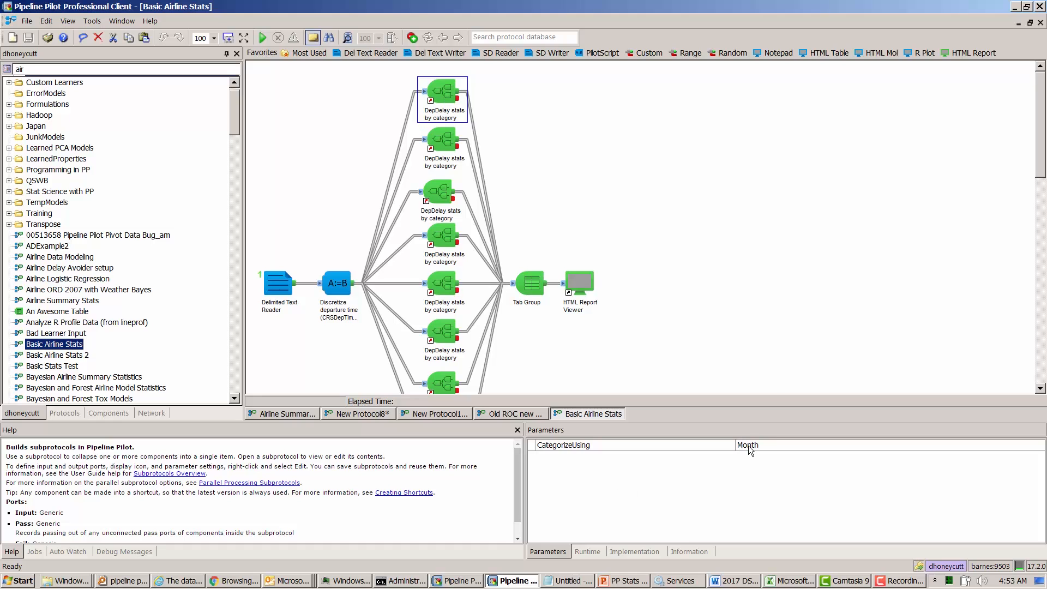
click(437, 143)
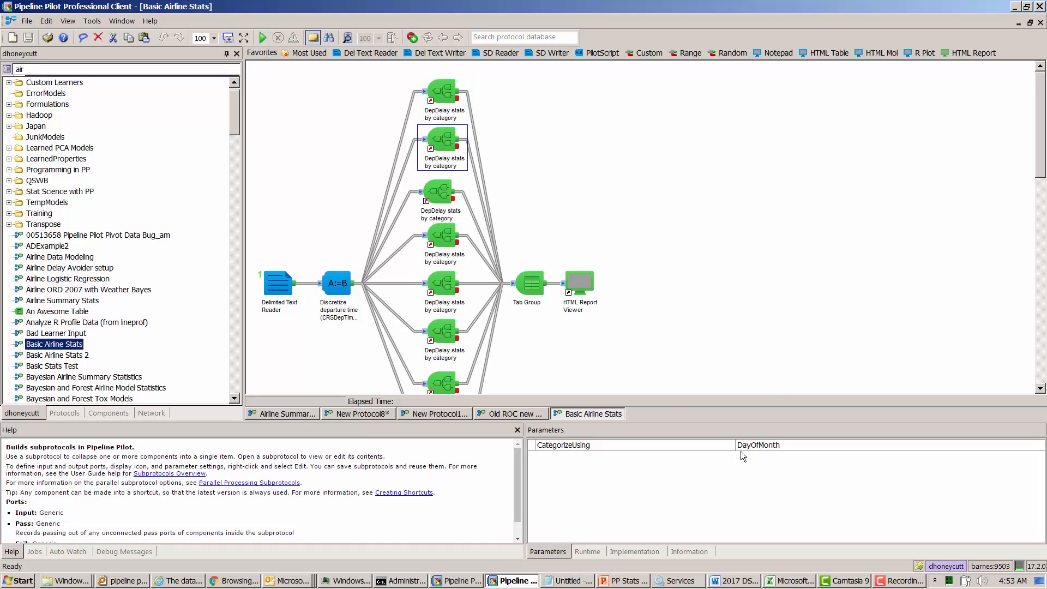
click(436, 95)
Examine the first DepDelay stats subprotocol, checking the parameters of Basic Statistics by Category, Top N Filter and Bar Chart.
double_click(437, 95)
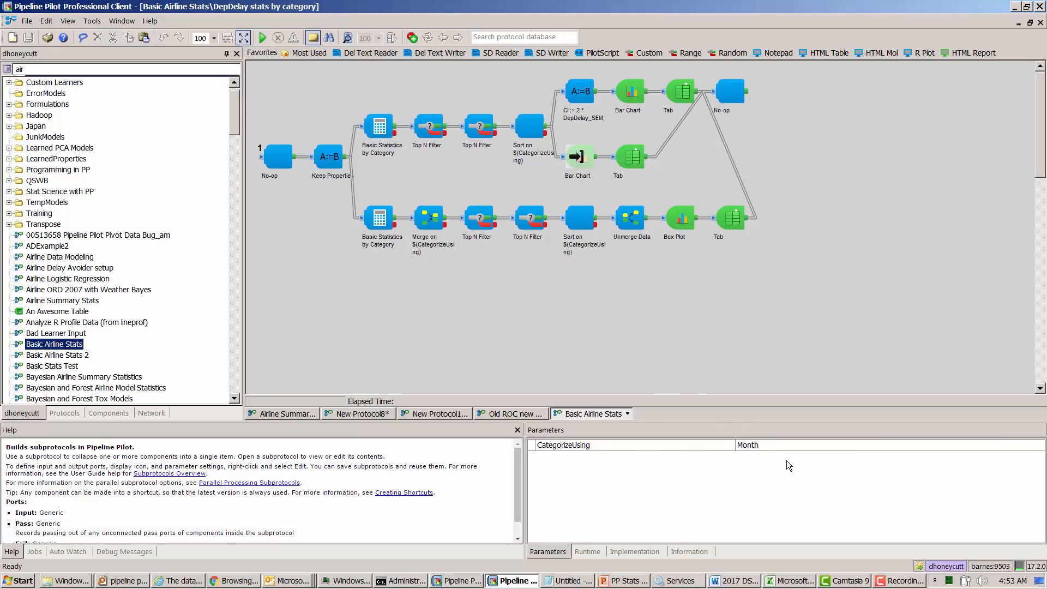
click(380, 136)
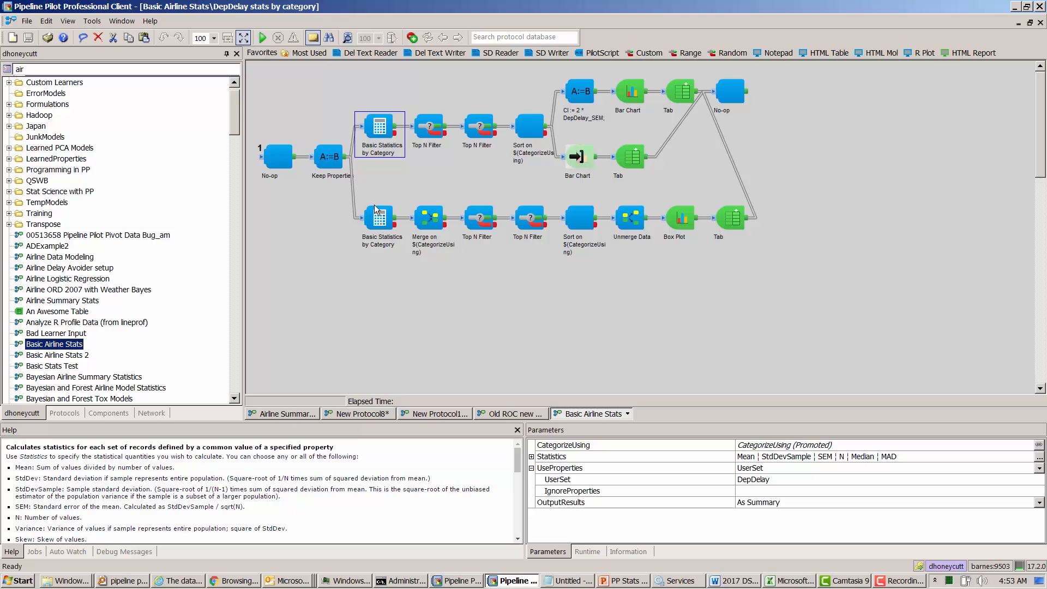
click(429, 131)
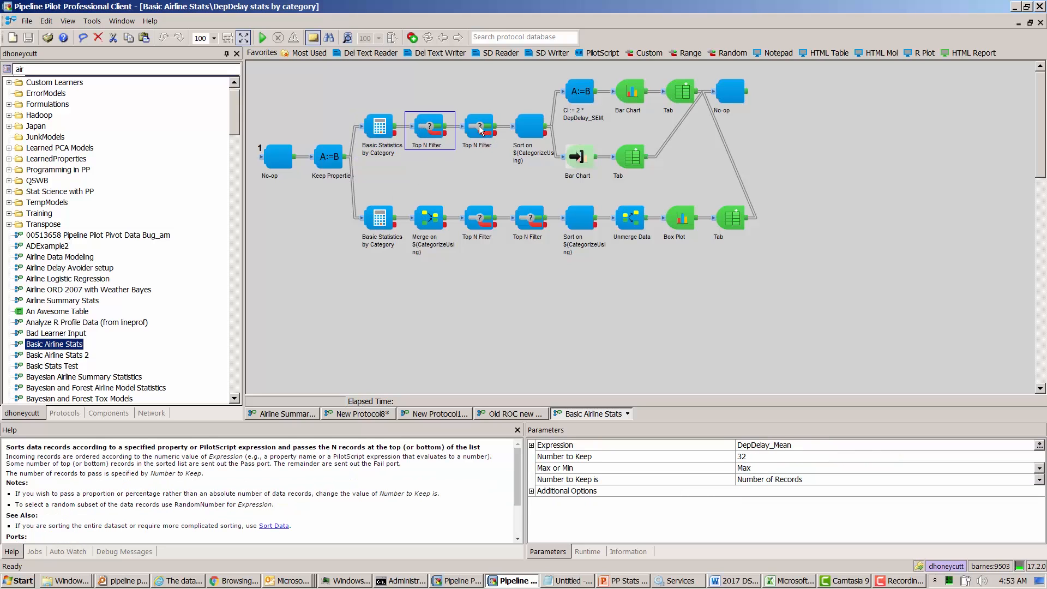
click(628, 93)
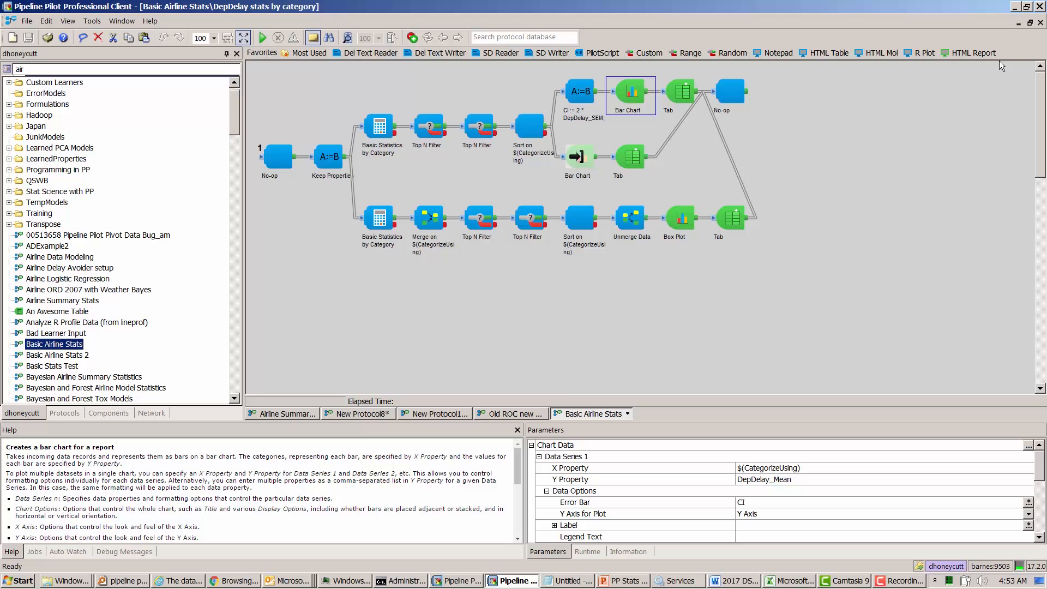
click(1040, 22)
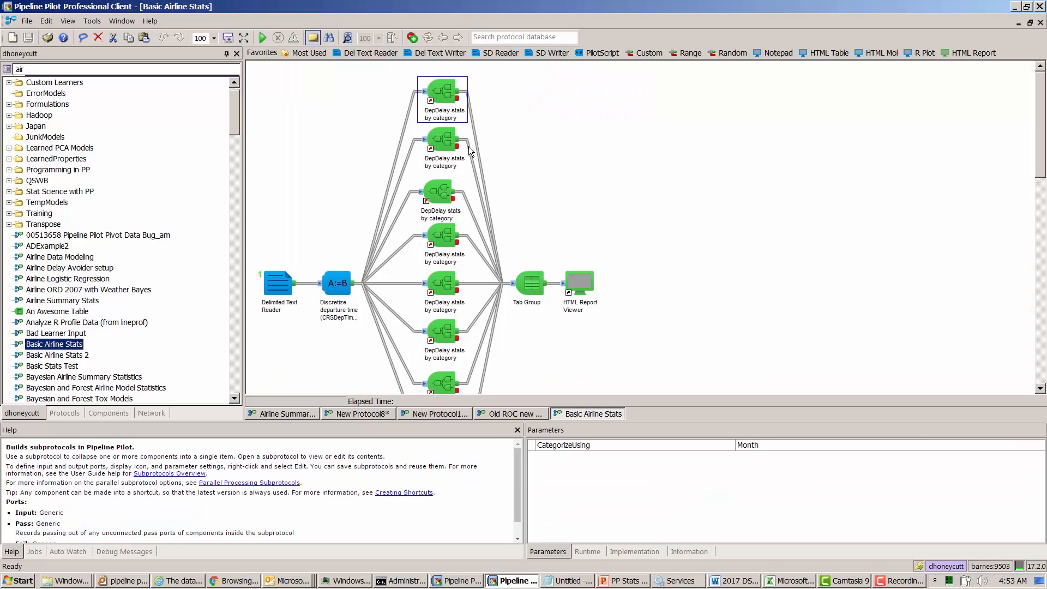
double_click(446, 101)
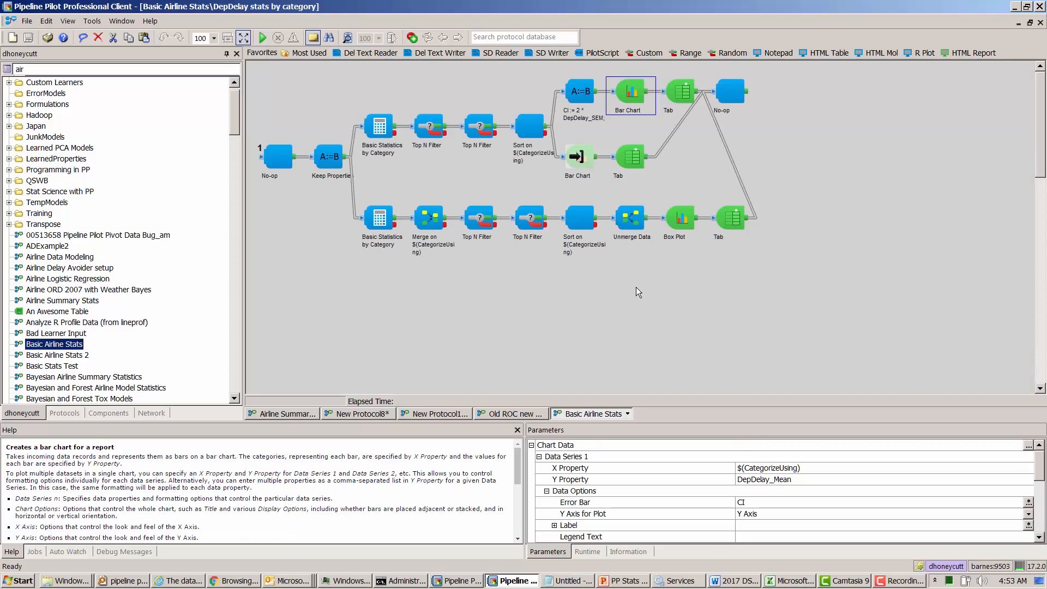
click(1040, 23)
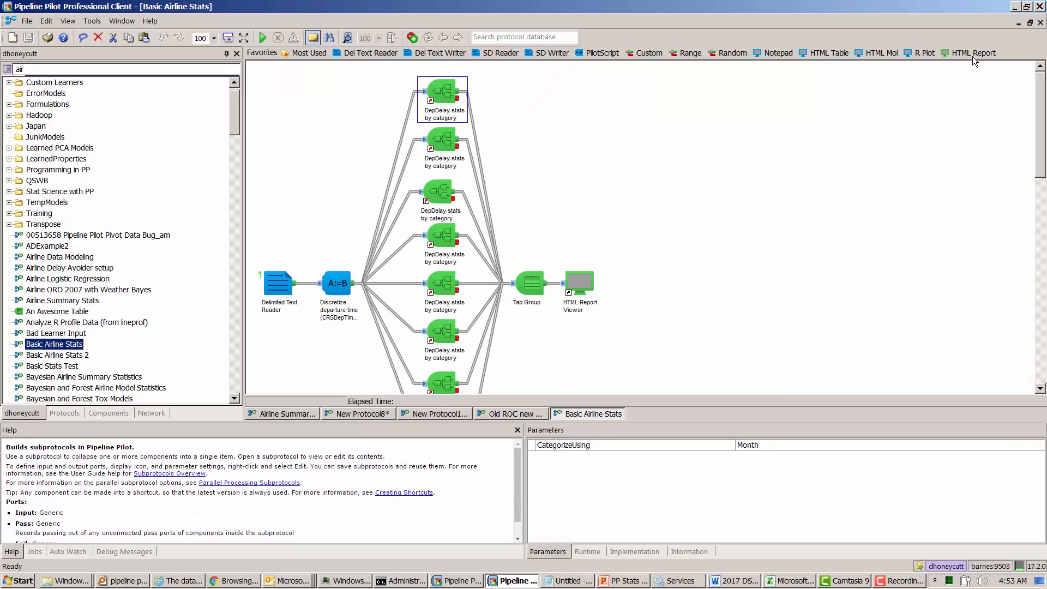
Compare the contents of the second and third DepDelay stats by category subprotocols.
click(448, 153)
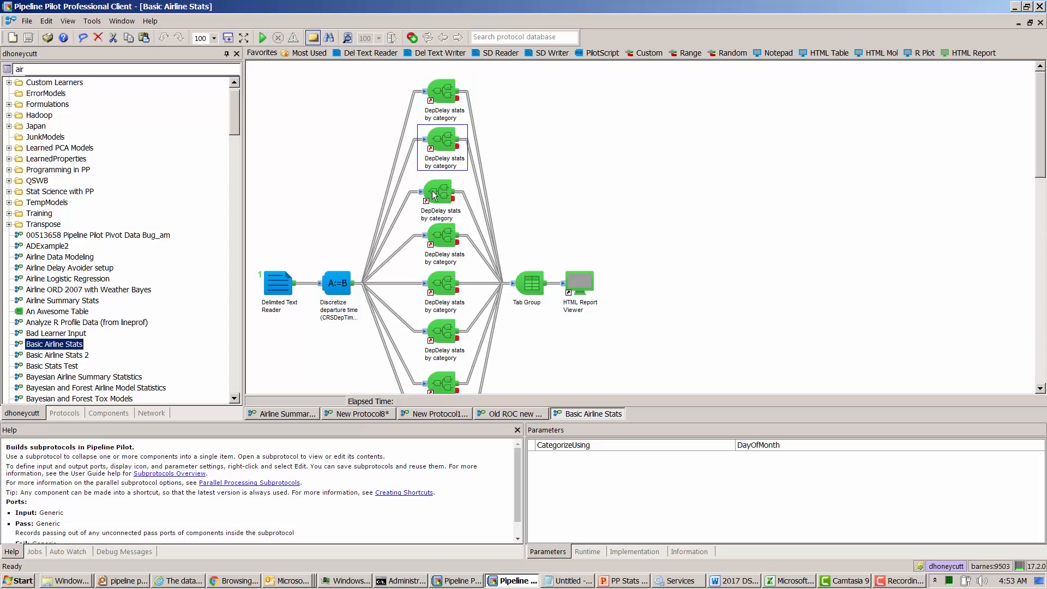
double_click(443, 139)
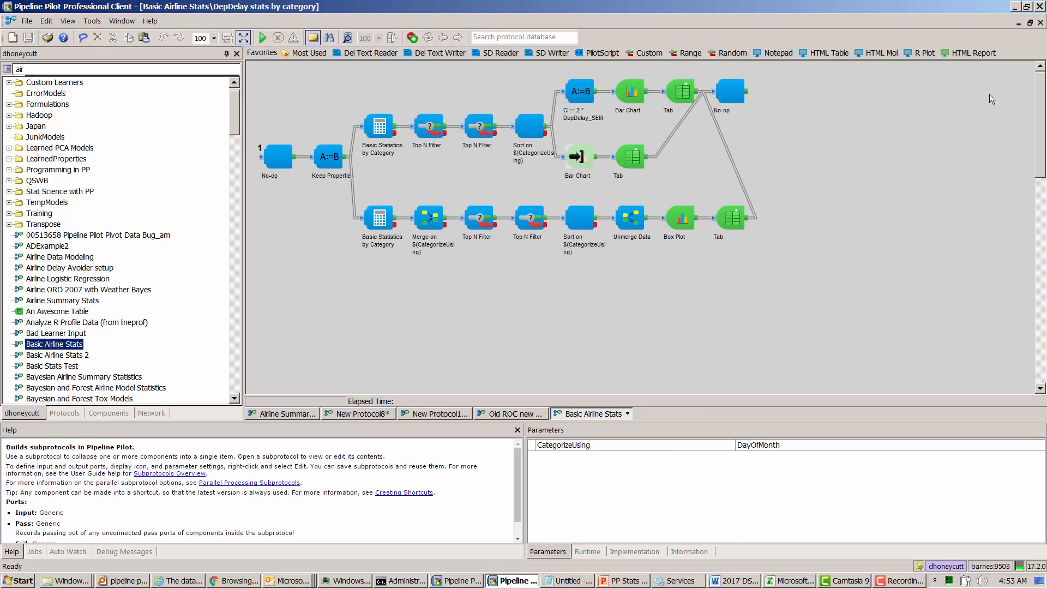
click(1040, 22)
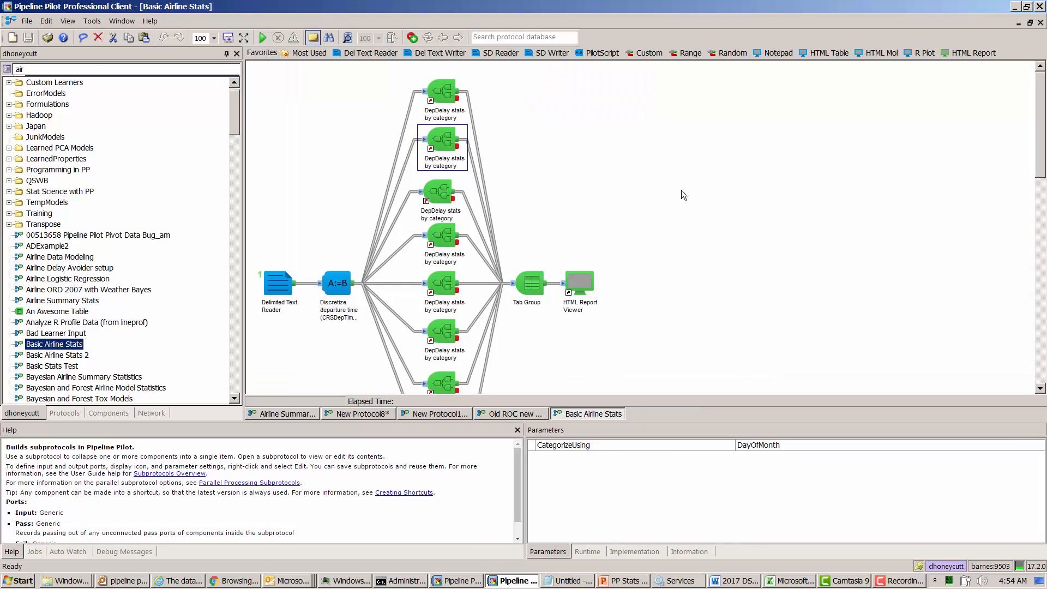
double_click(446, 197)
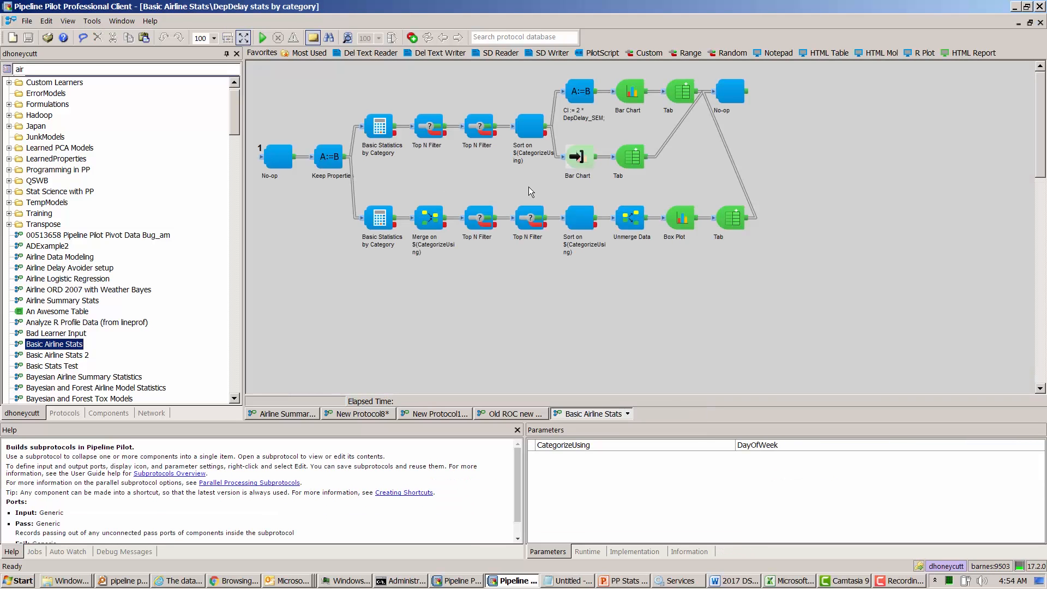
click(1040, 22)
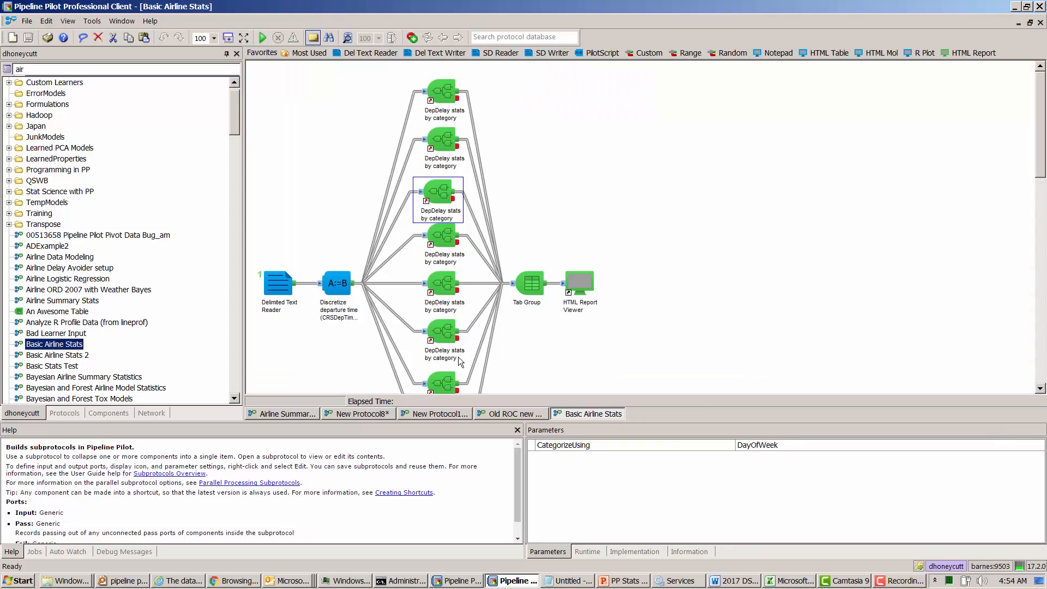
Check which property the third to seventh DepDelay stats by category components categorize by.
click(588, 445)
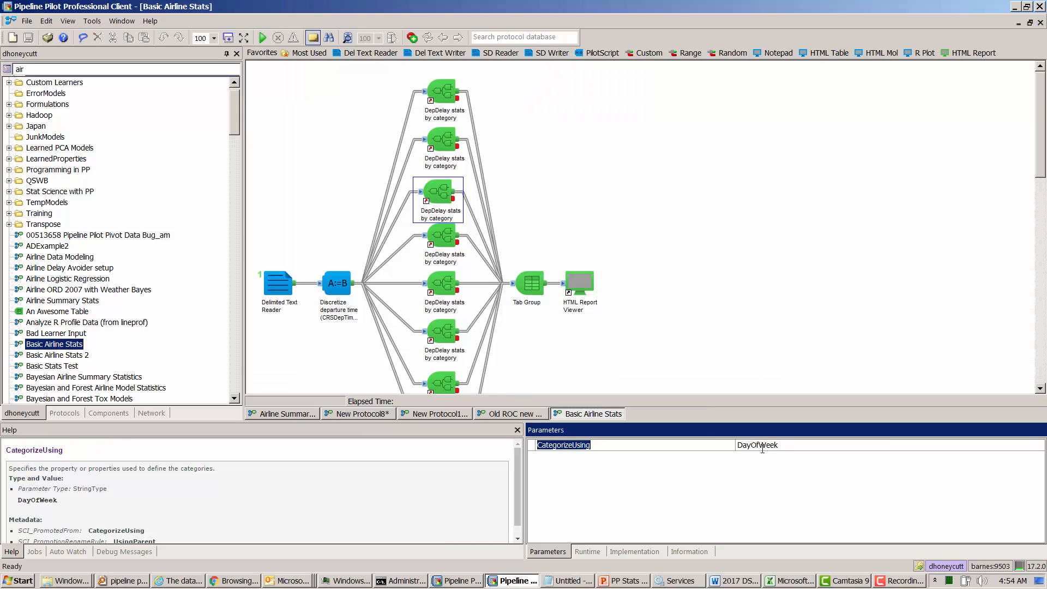
click(446, 247)
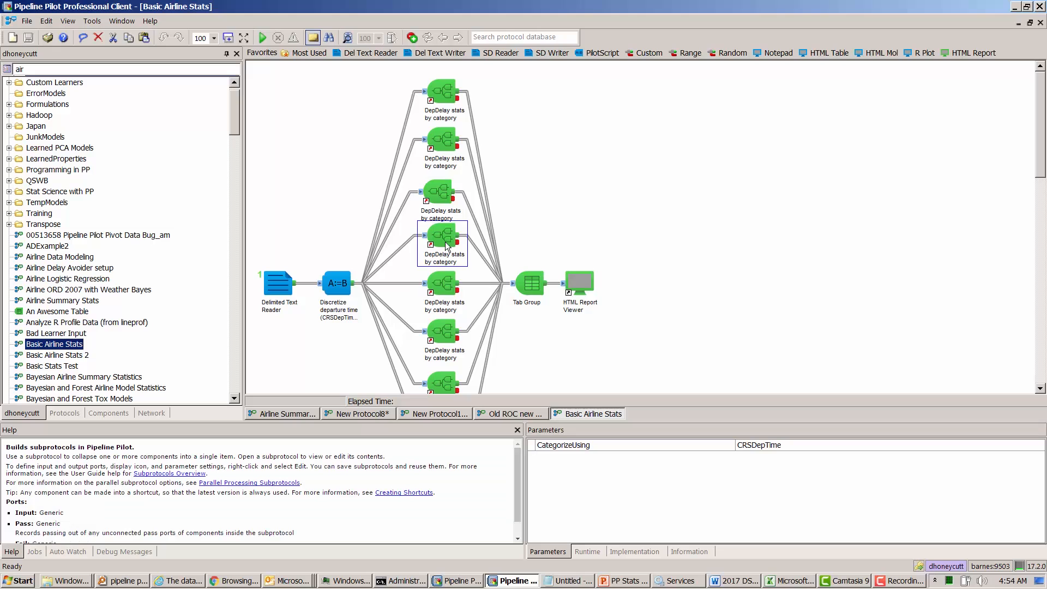
click(445, 286)
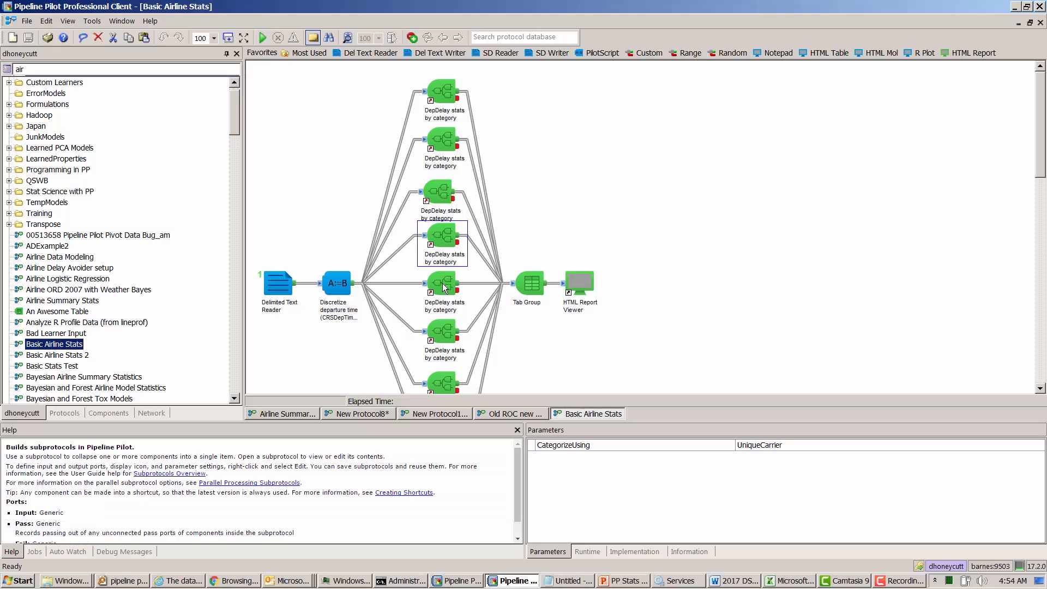
click(447, 339)
click(438, 381)
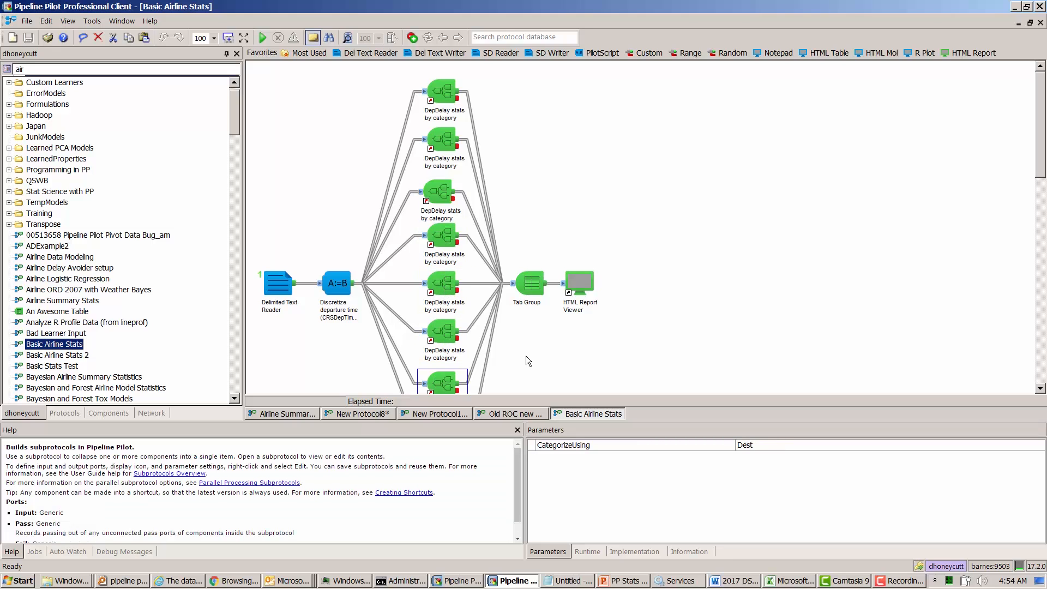
click(621, 353)
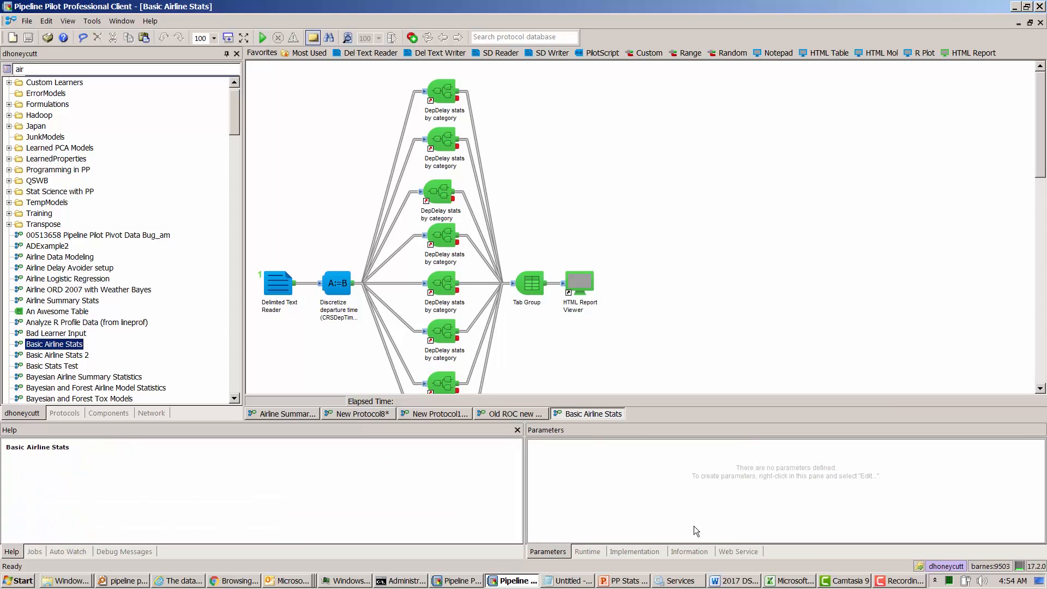
Run the Basic Airline Stats protocol and examine the DepDelay by Month box plot in its report, including the outliers.
click(263, 40)
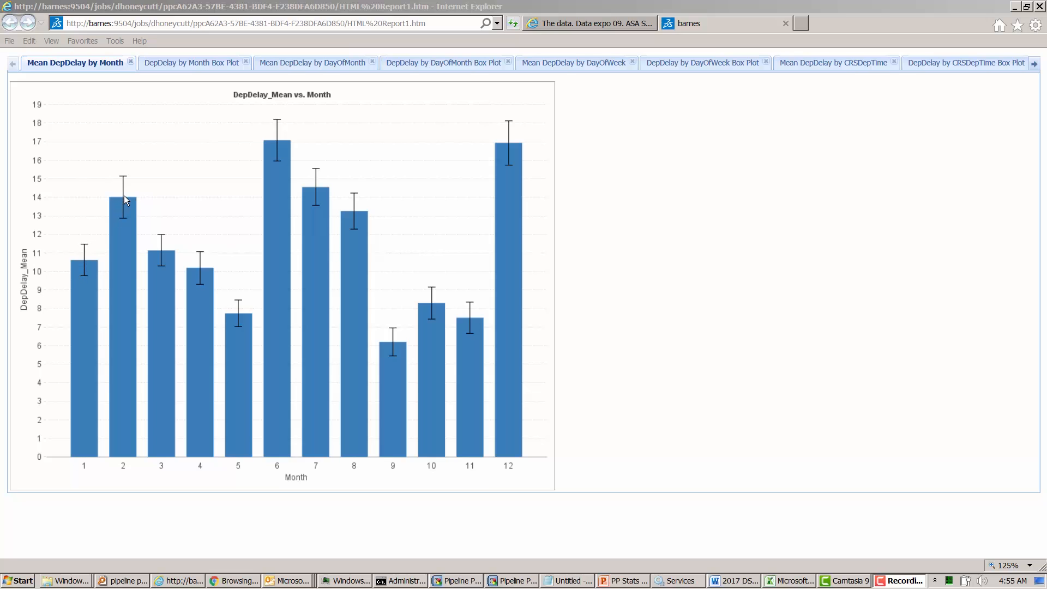
click(180, 64)
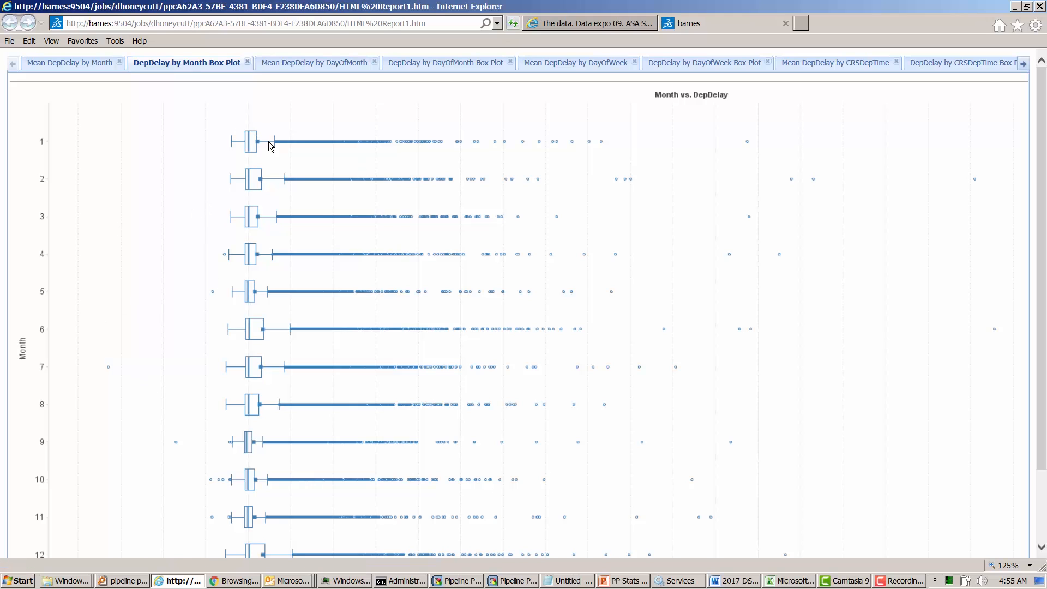
scroll(512, 383, down, 2)
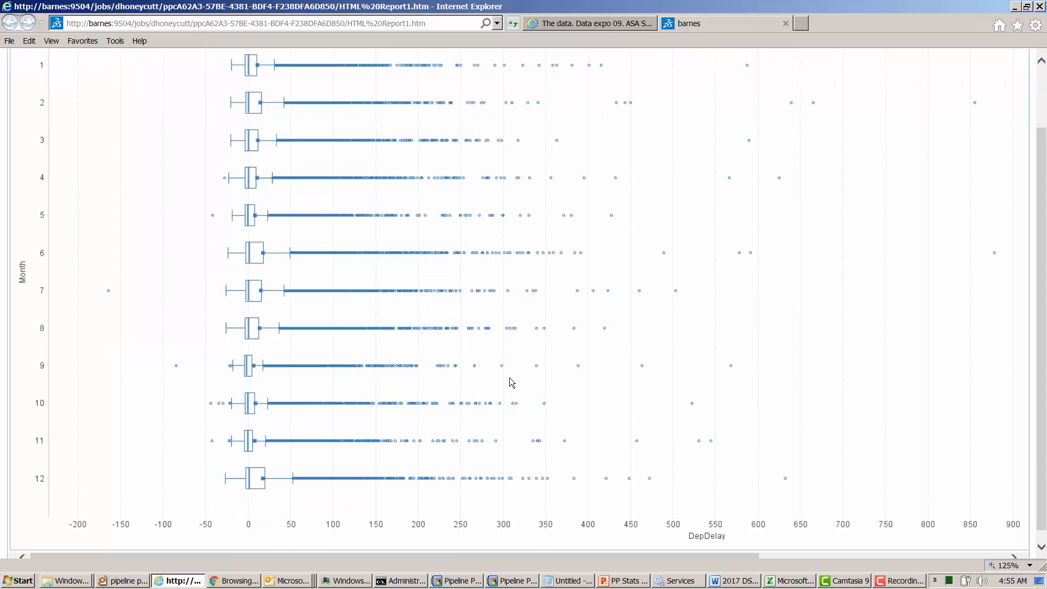
scroll(512, 382, up, 2)
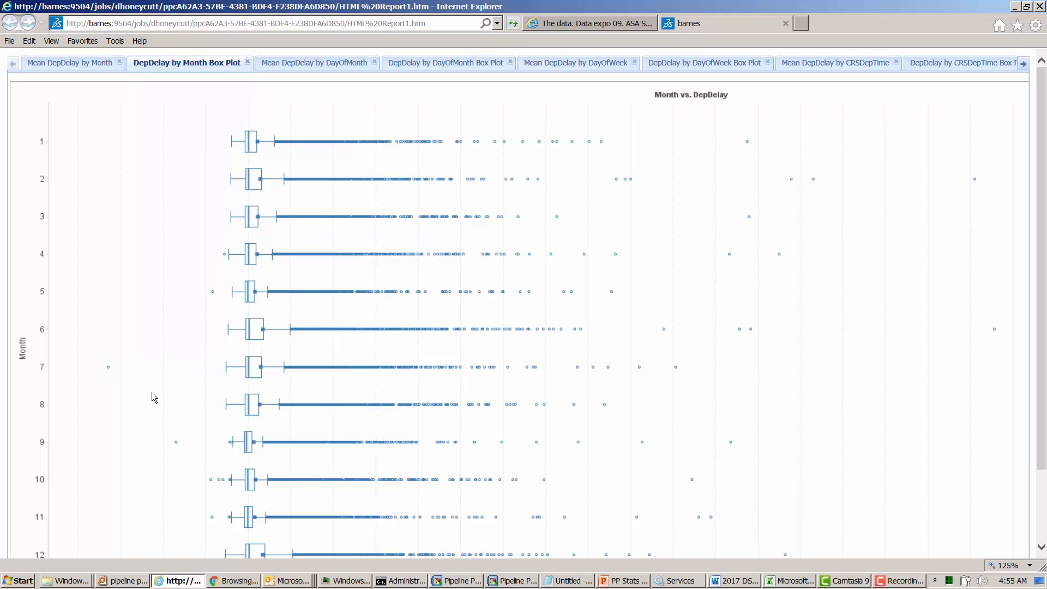
scroll(108, 373, down, 2)
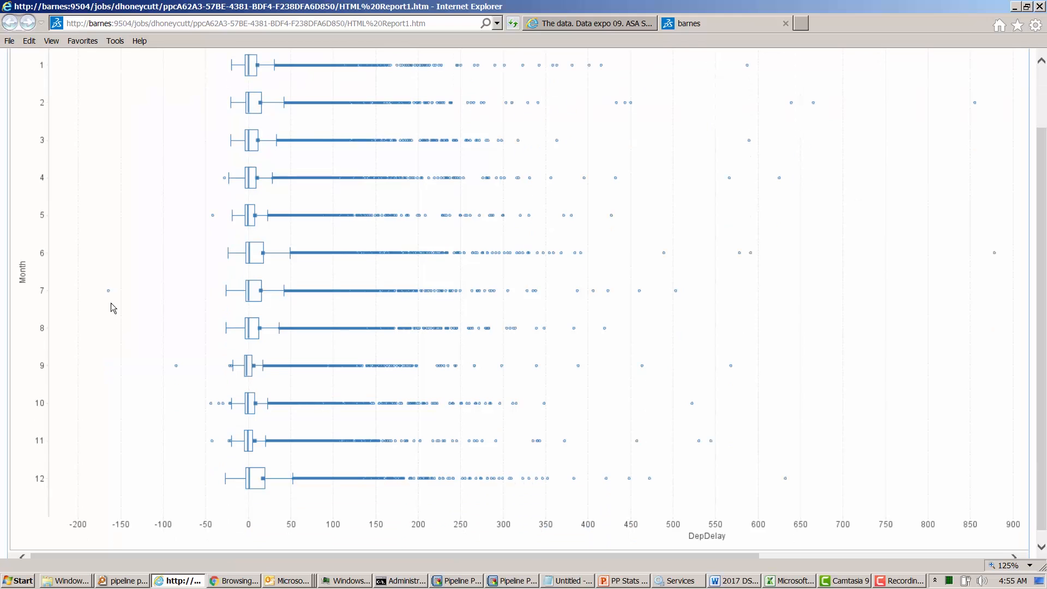
scroll(111, 302, up, 2)
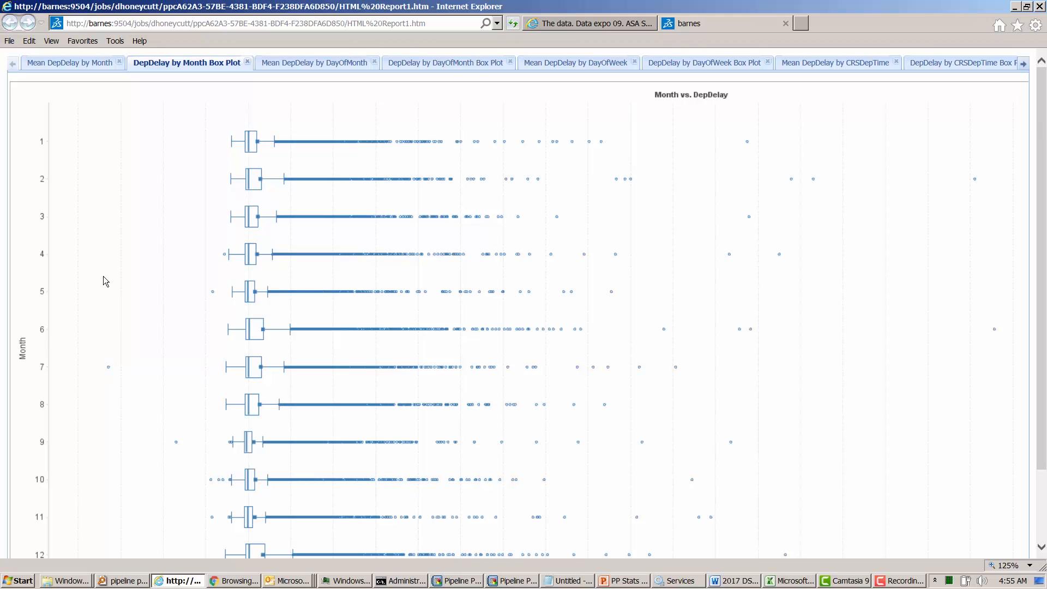
Examine the report's mean DepDelay bar charts by DayOfMonth, DayOfWeek and CRSDepTime.
click(325, 63)
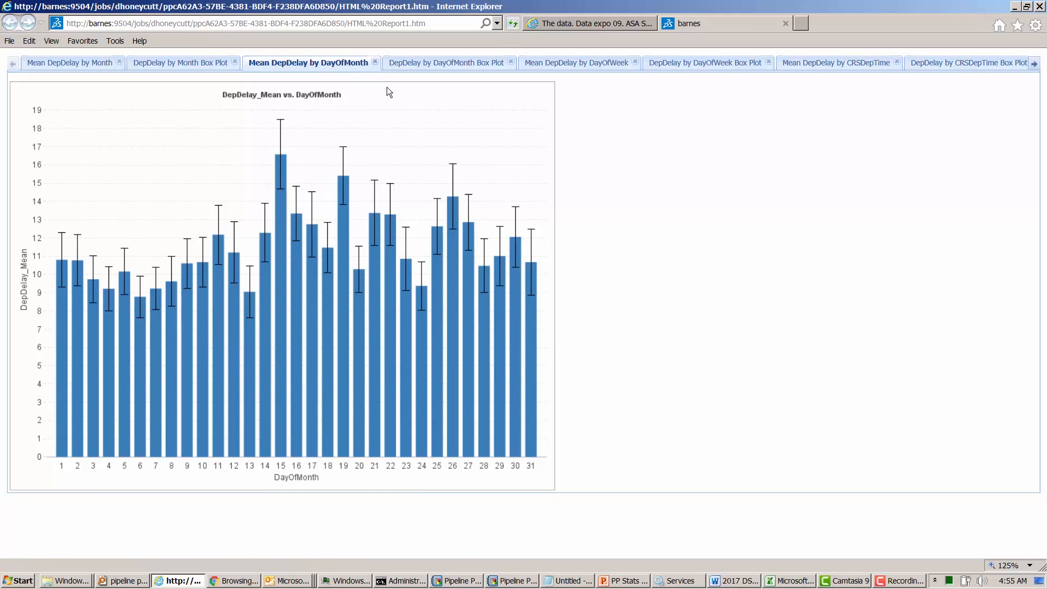
click(576, 64)
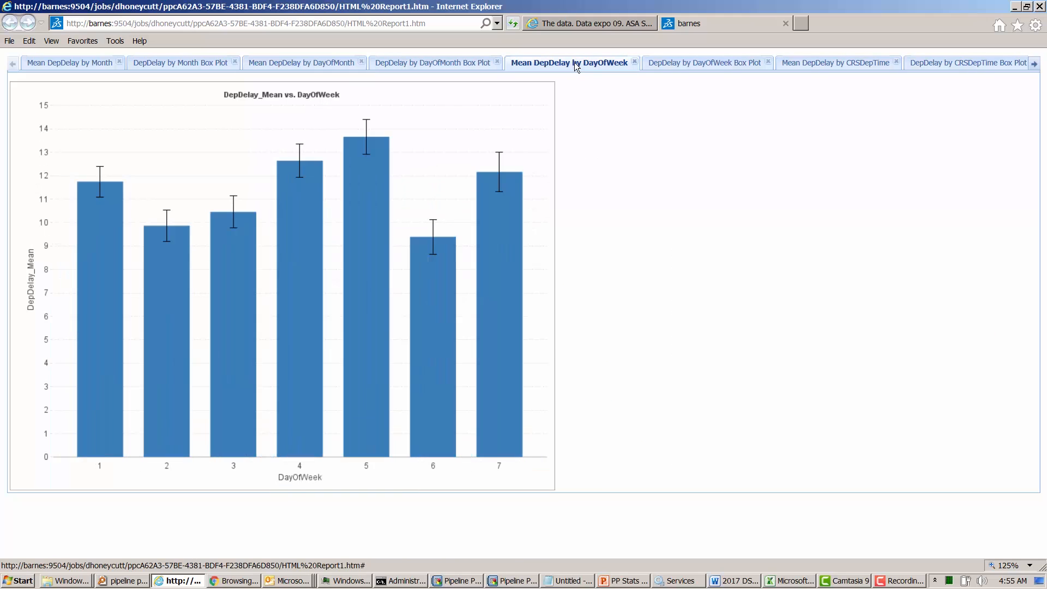
click(810, 66)
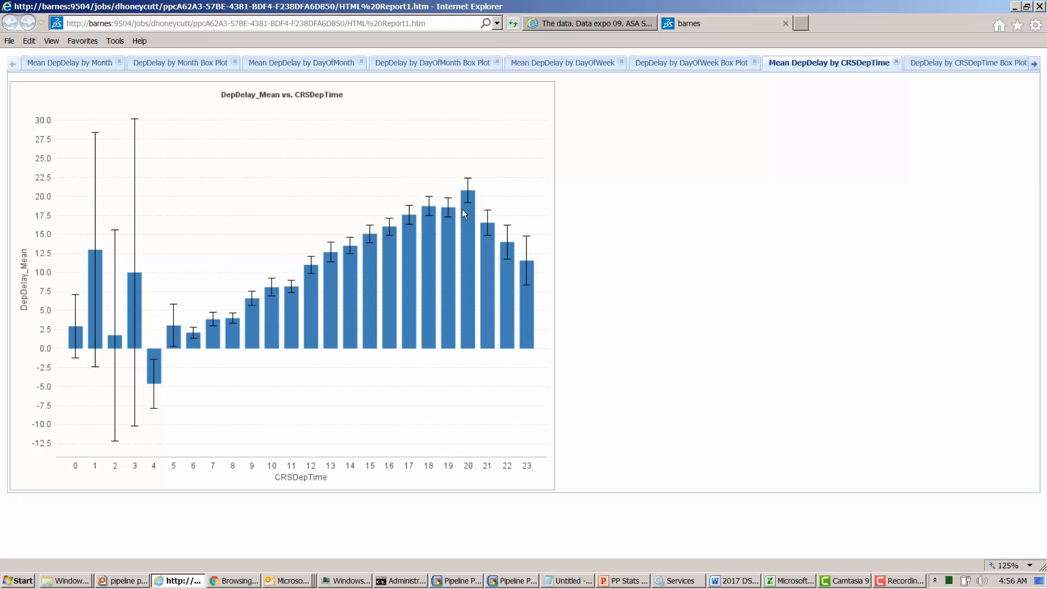
Examine the report's mean DepDelay bar charts by UniqueCarrier and by Origin.
click(1033, 64)
click(1033, 64)
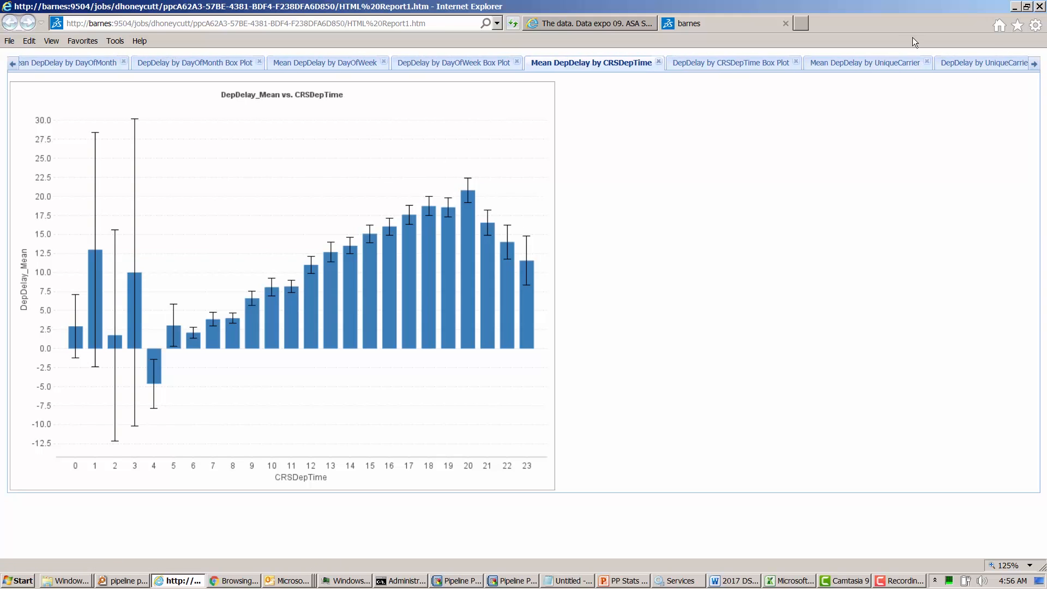
click(858, 64)
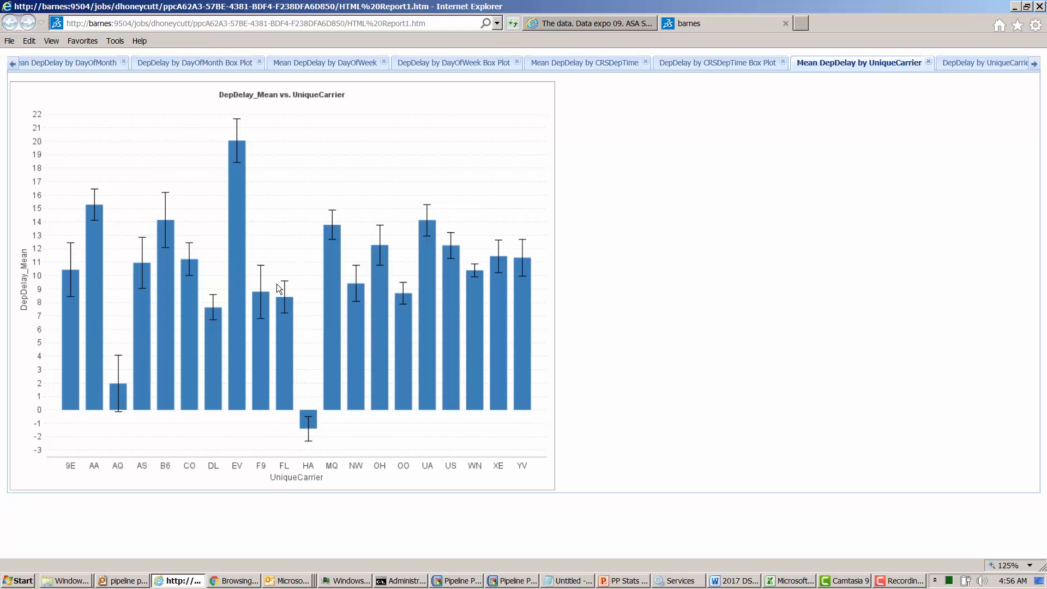
click(1035, 64)
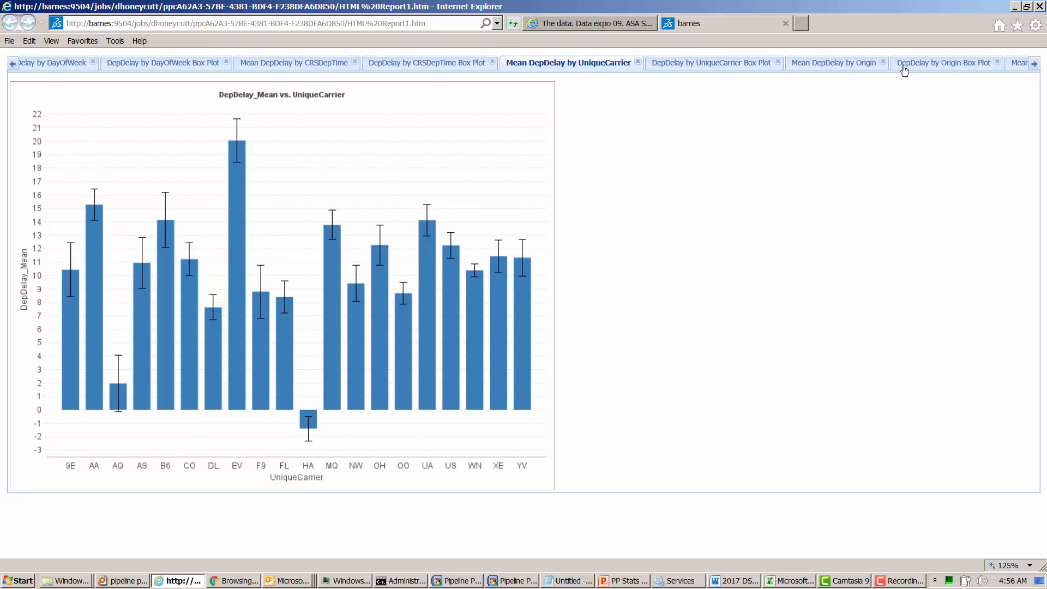
click(840, 64)
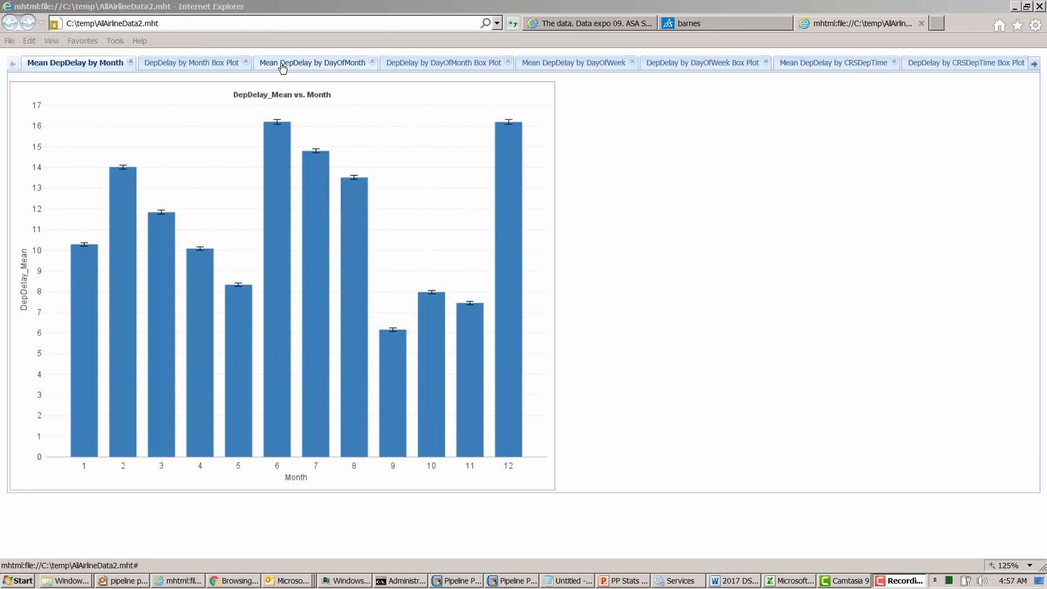
Examine the mean DepDelay bar charts by DayOfMonth, DayOfWeek and CRSDepTime in the AllAirlineData2.mht report.
click(343, 63)
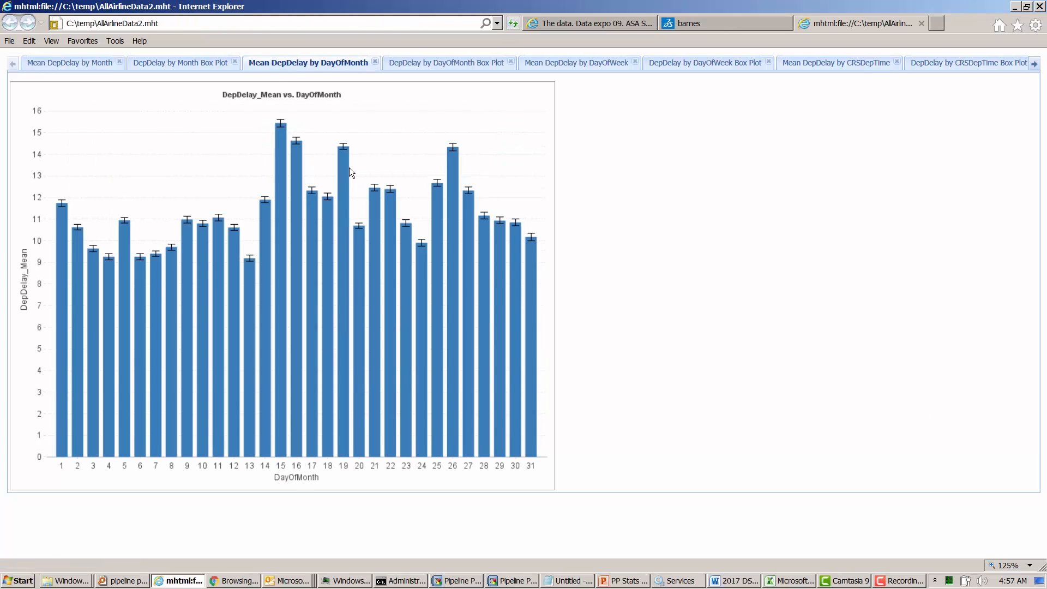
click(594, 65)
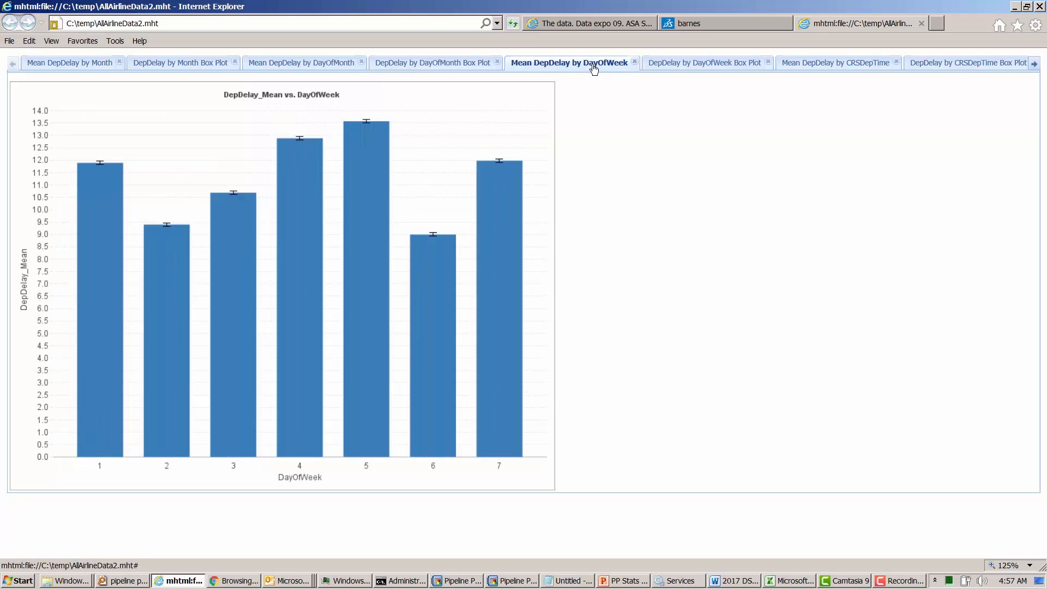
click(827, 62)
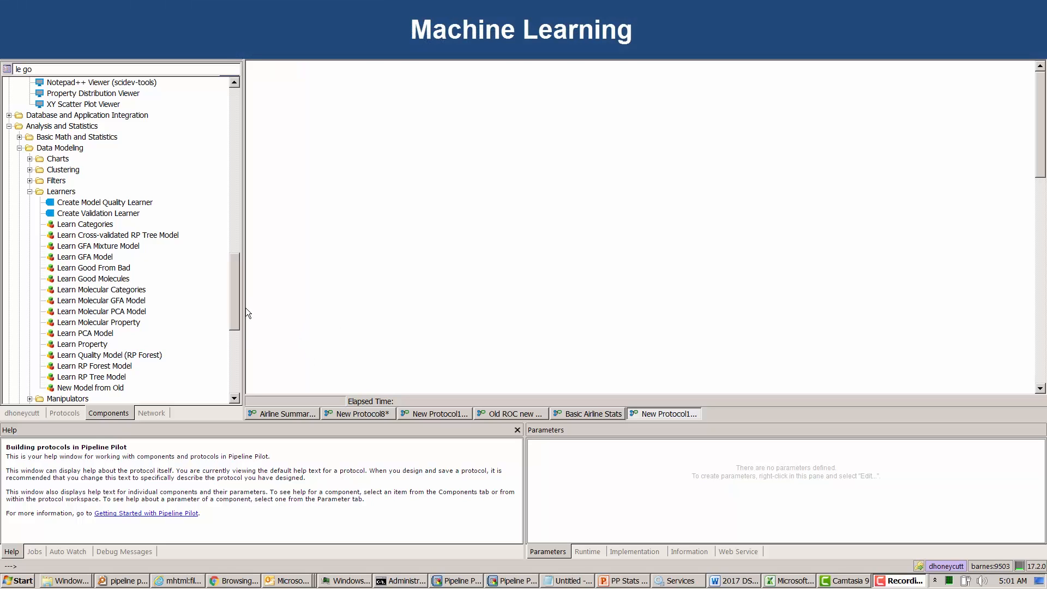
Review the available learner components under Data Modeling and under R Statistics in Pipeline Pilot.
mouse_move(233, 307)
mouse_down()
mouse_move(237, 286)
mouse_move(232, 315)
mouse_up()
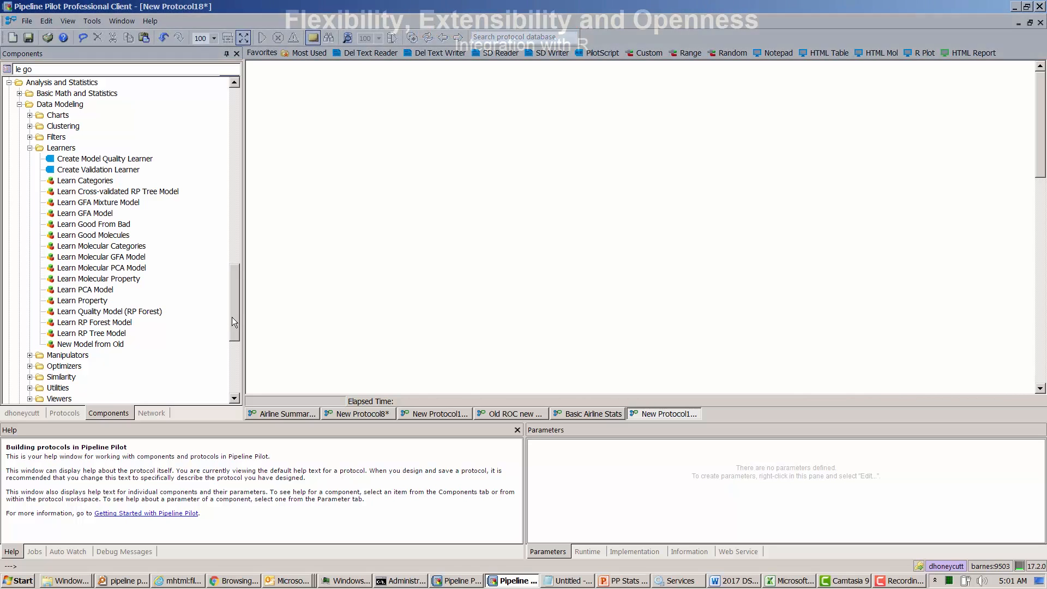
drag(233, 312, 232, 309)
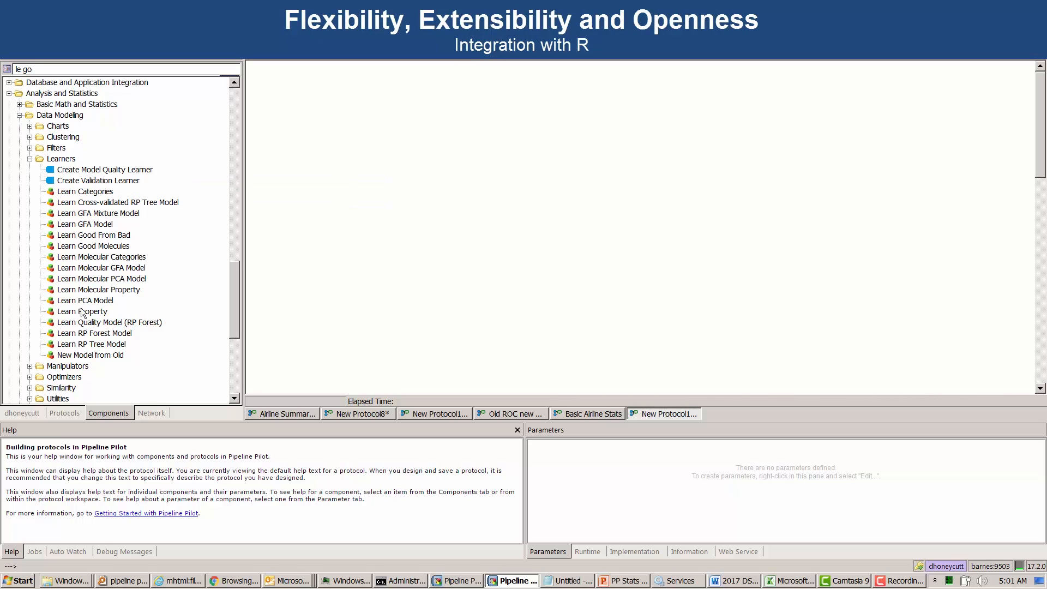
drag(238, 309, 231, 348)
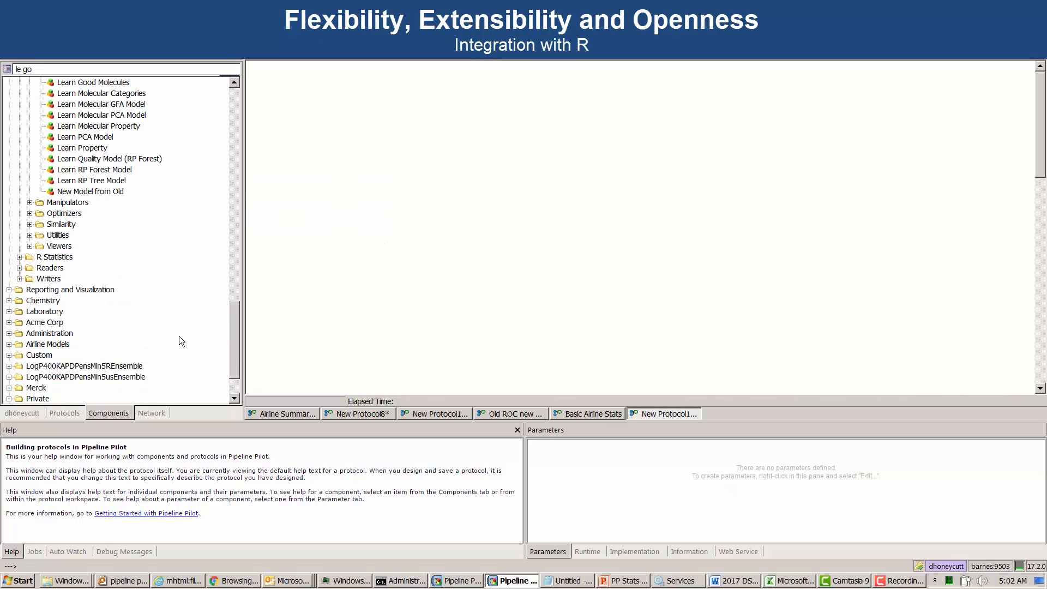
click(19, 257)
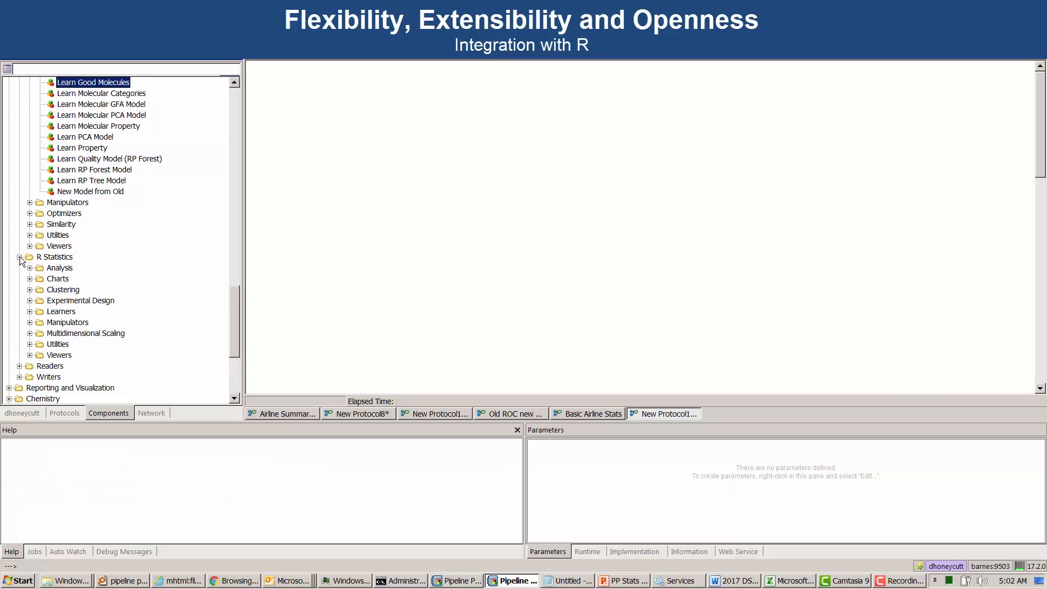
click(30, 311)
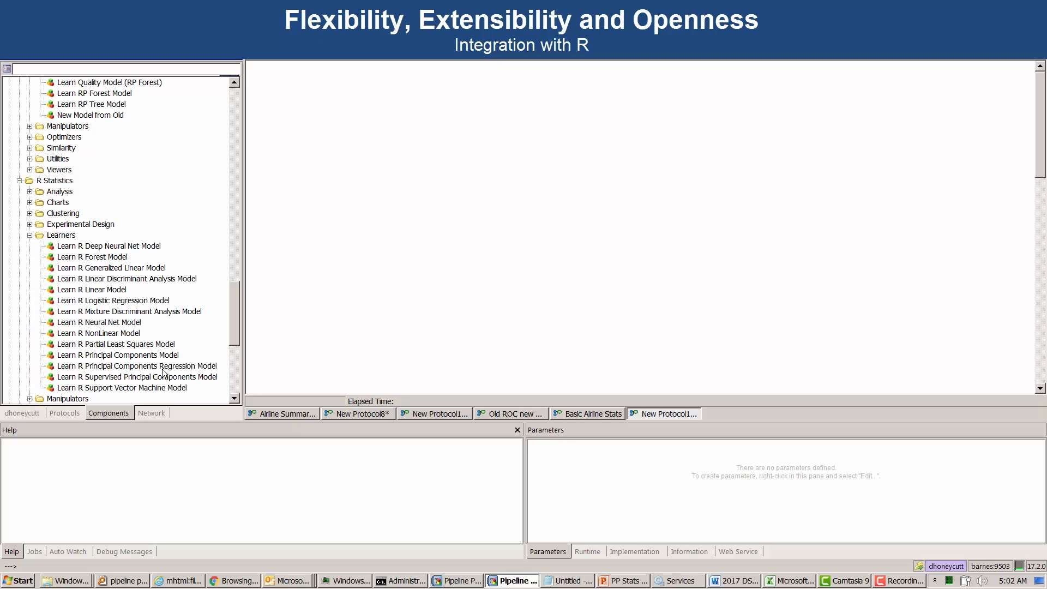
Add a Delimited Text Reader to the new protocol and connect a Learn Good From Bad component from the Data Modeling learners to it.
drag(232, 332, 224, 267)
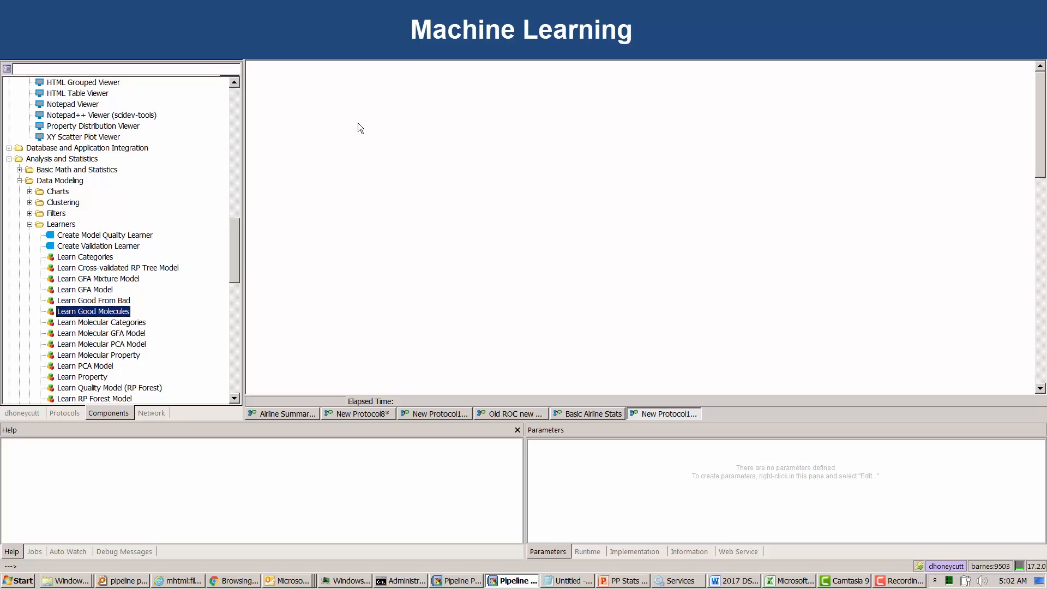
click(360, 54)
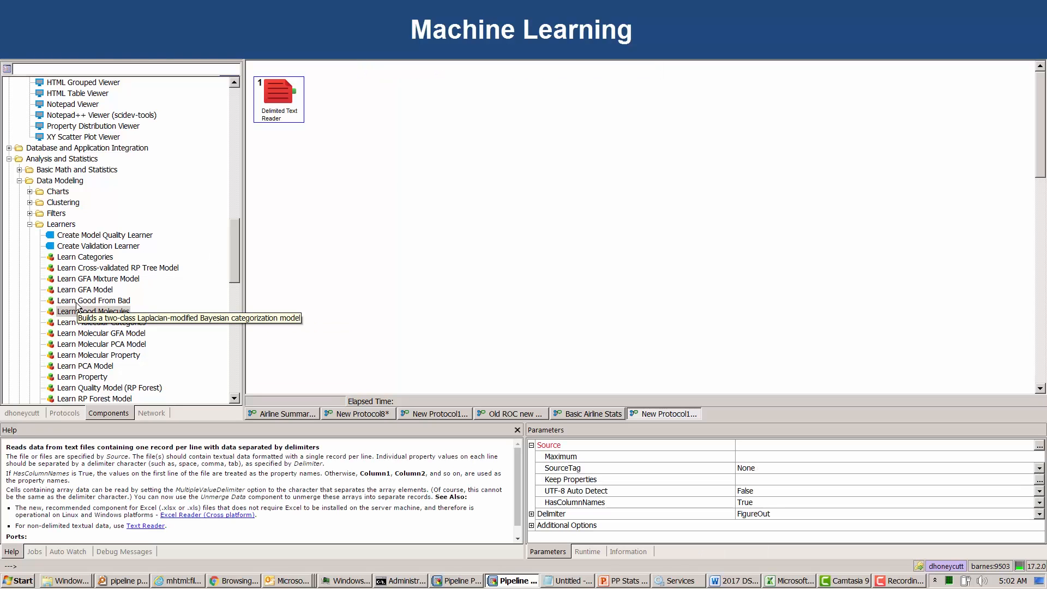
drag(76, 301, 314, 93)
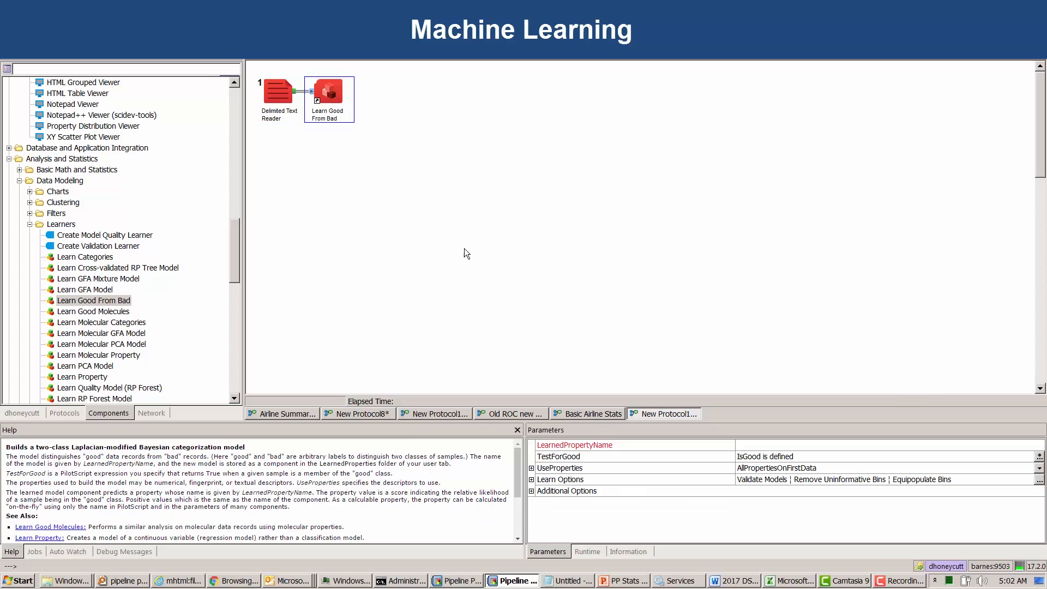
Set the TestForGood expression of the Learn Good From Bad component to DepDelay > 15.
click(787, 456)
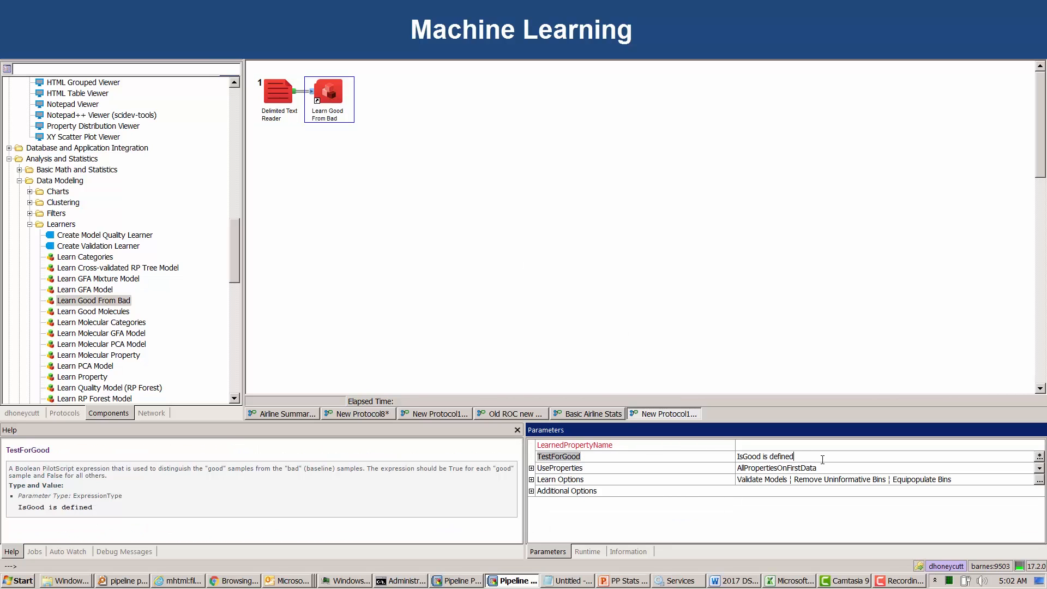
click(786, 455)
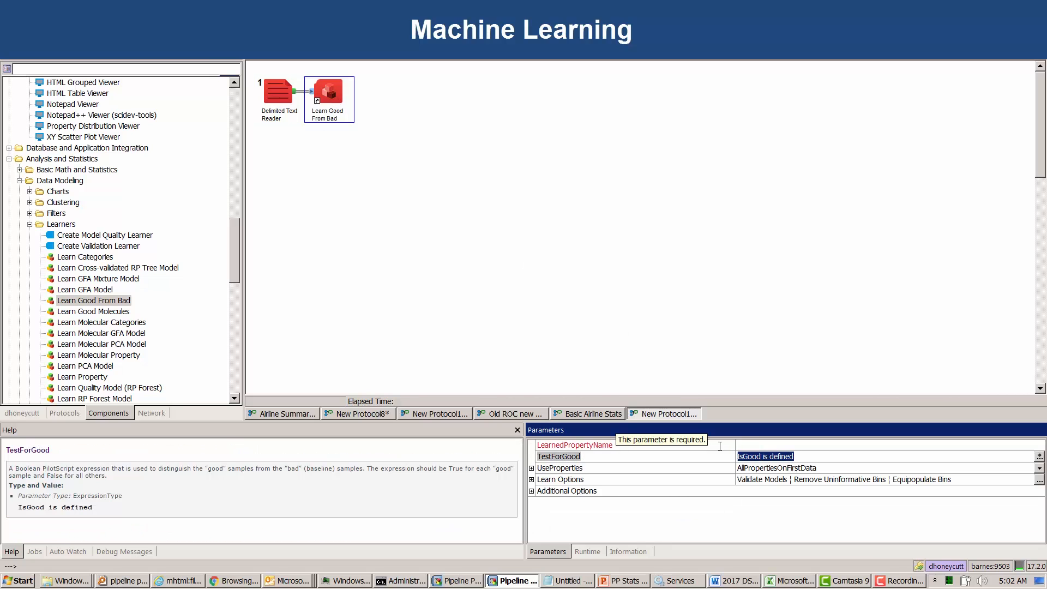
text(DepDelays)
key(BackSpace)
text(> 15)
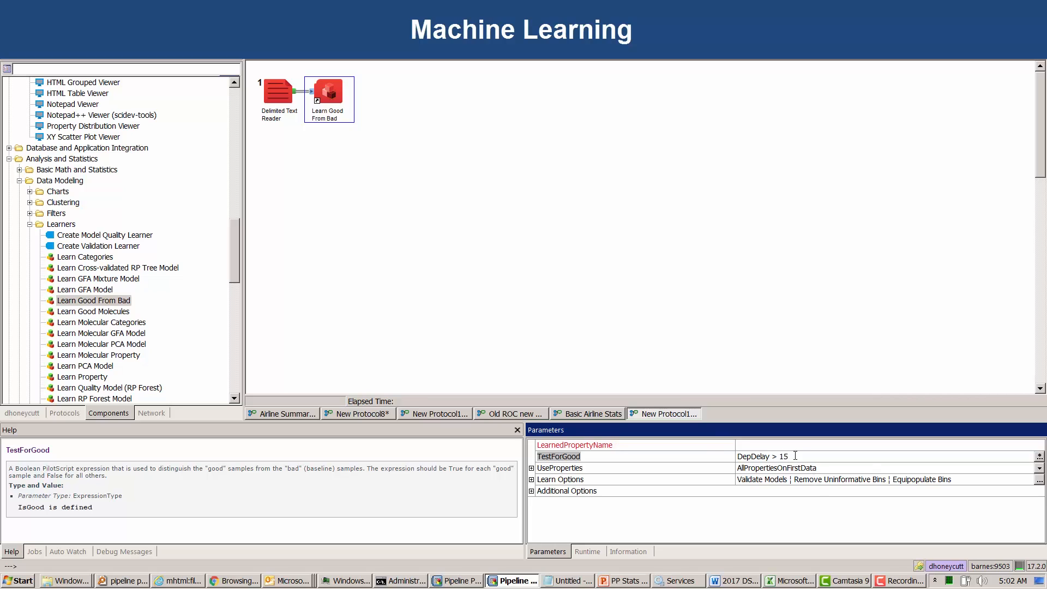
Set the LearnedPropertyName of the Learn Good From Bad component to Bayes_Airline.
click(780, 446)
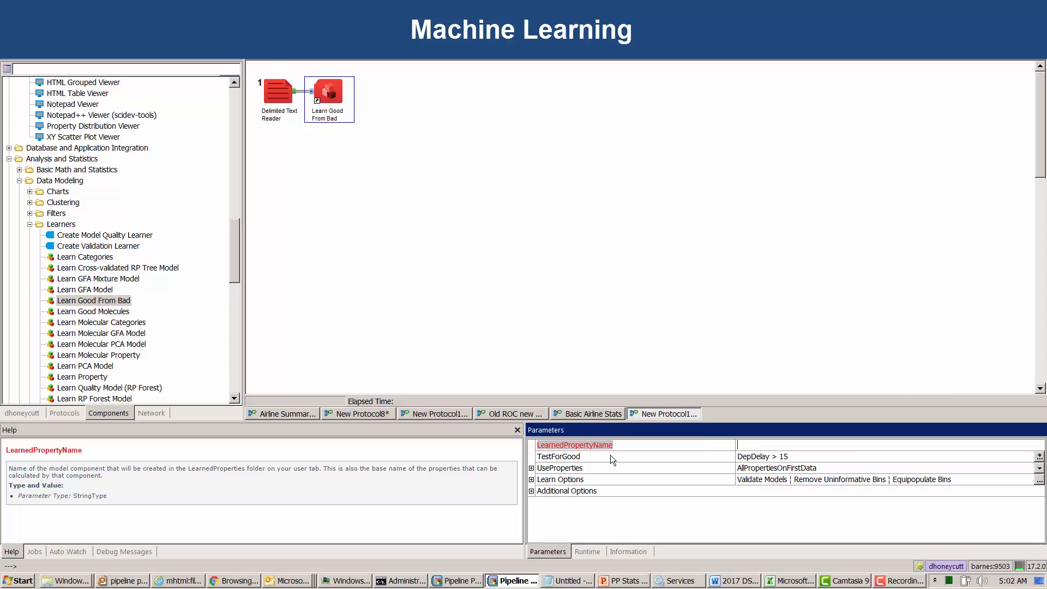
click(803, 457)
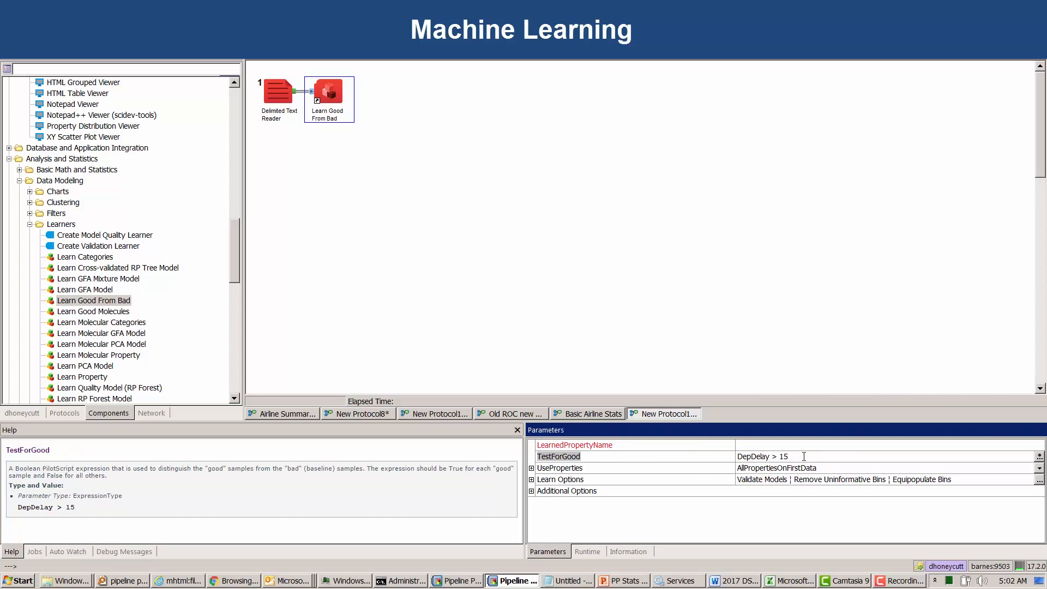
click(790, 446)
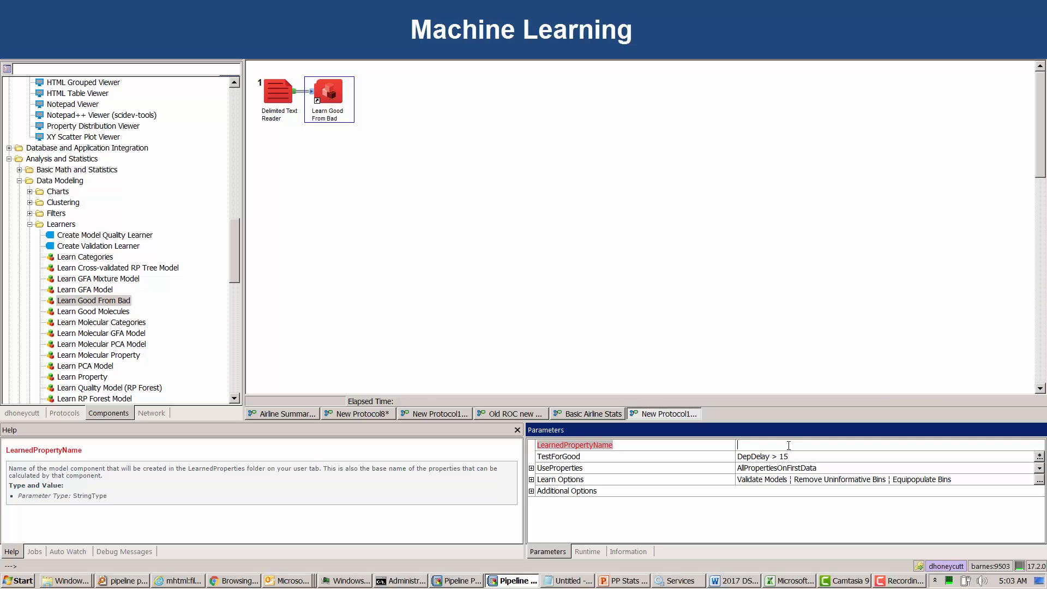
text(Bayes_Airline)
Set the Delimited Text Reader's Source to $(UserDir)/2007clean.tab, taking the path from the untitled text file.
click(278, 96)
key(alt+Tab)
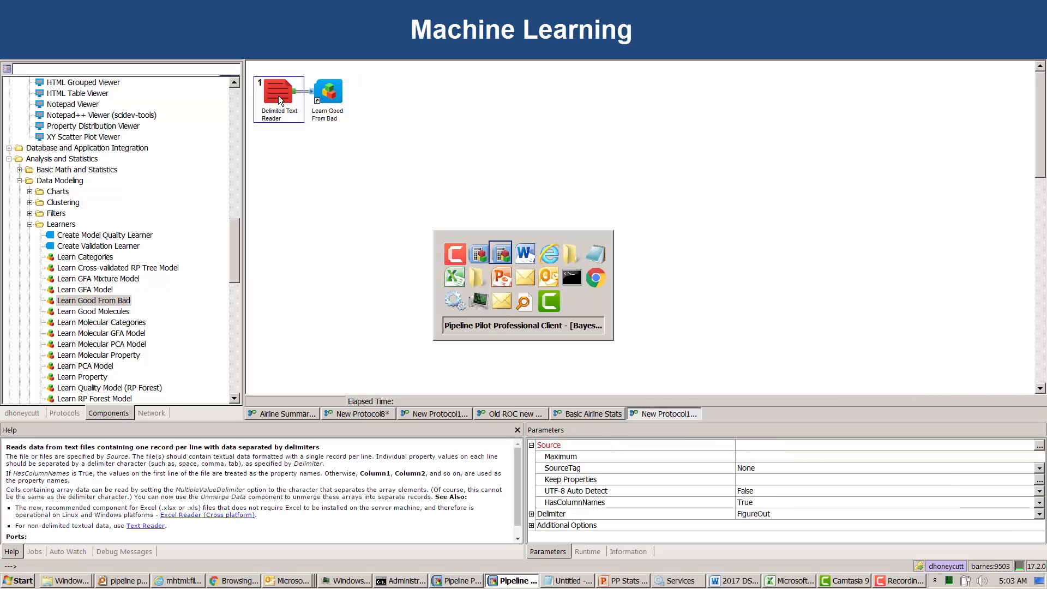
key(alt+Tab)
key(alt+Tab)
key(alt+Tab)
key(alt+Tab)
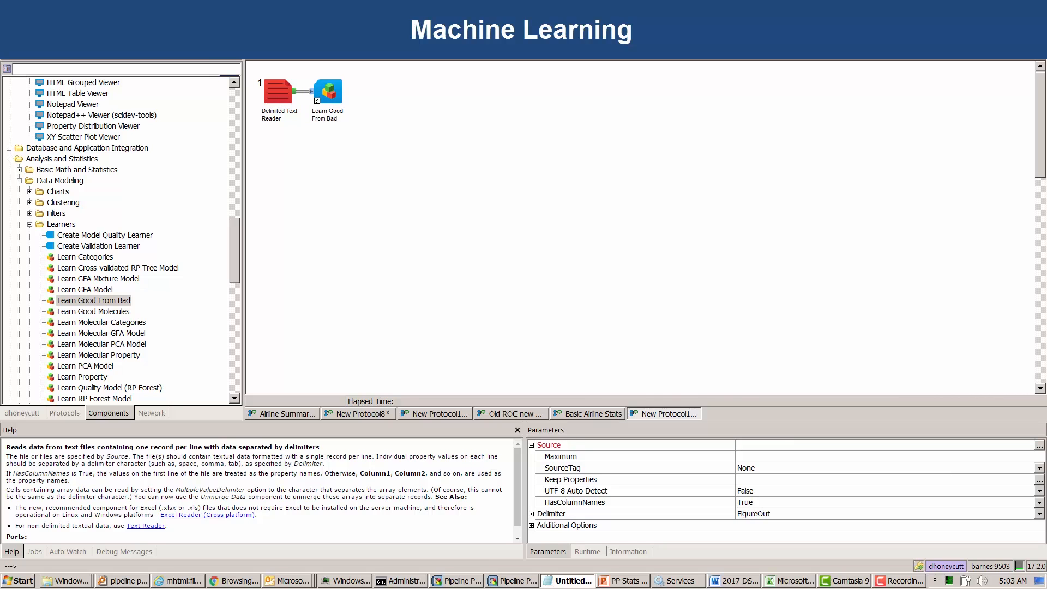
key(alt+Tab)
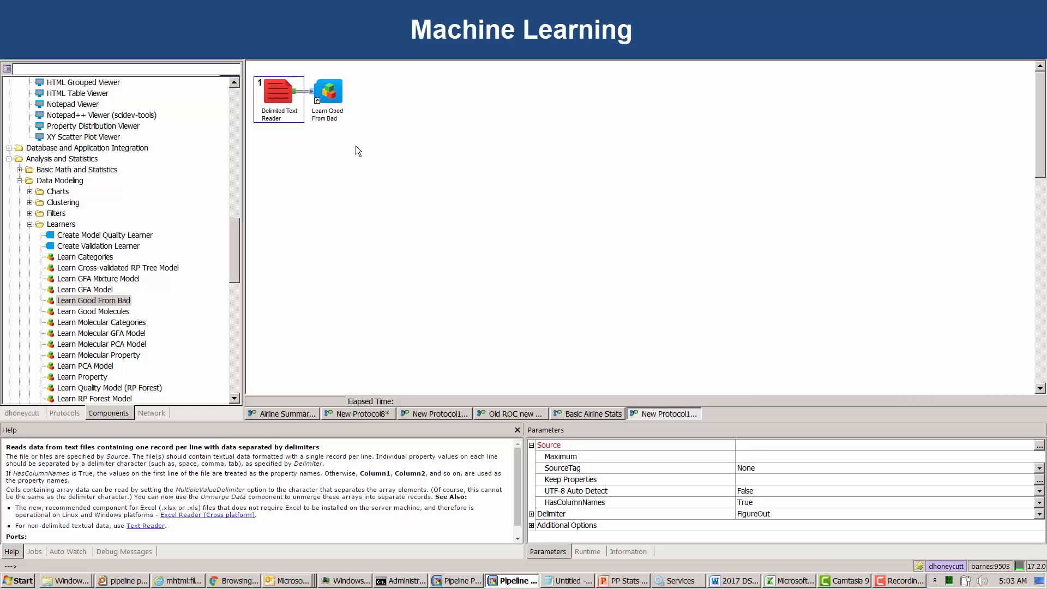
click(758, 445)
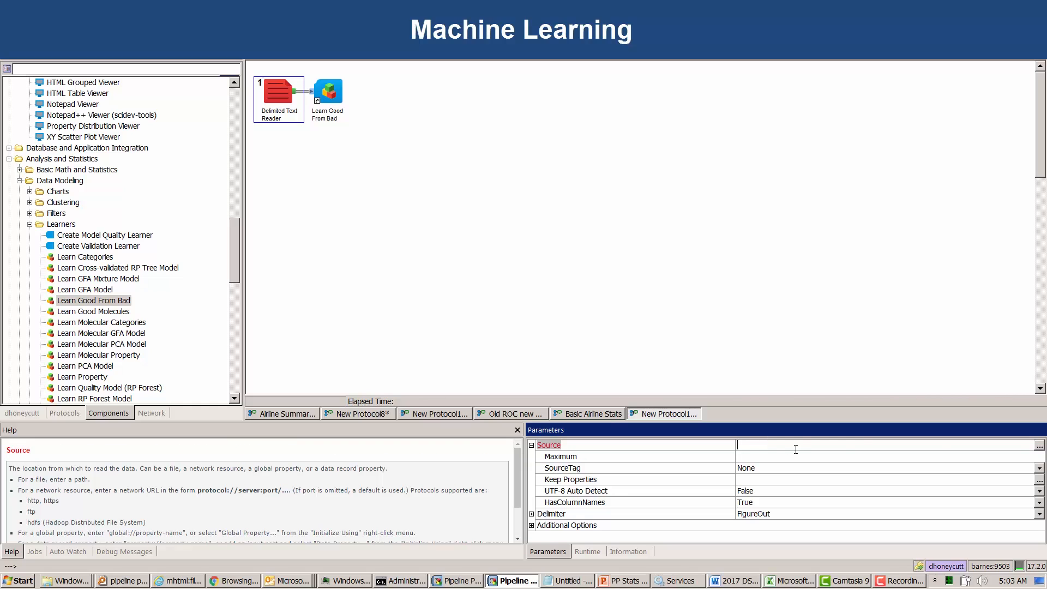
key(alt+Tab)
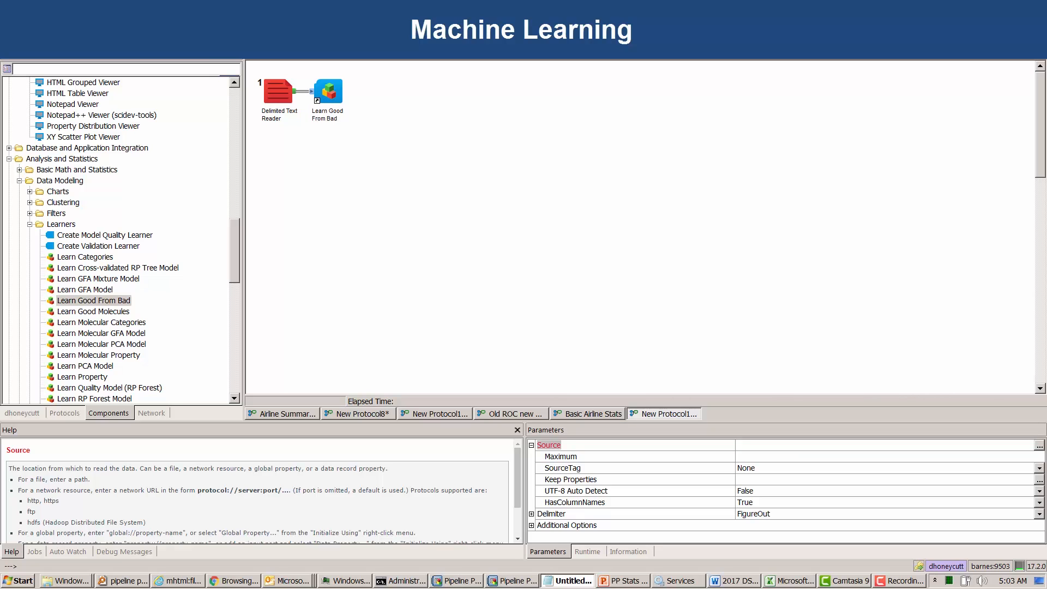
key(alt+Tab)
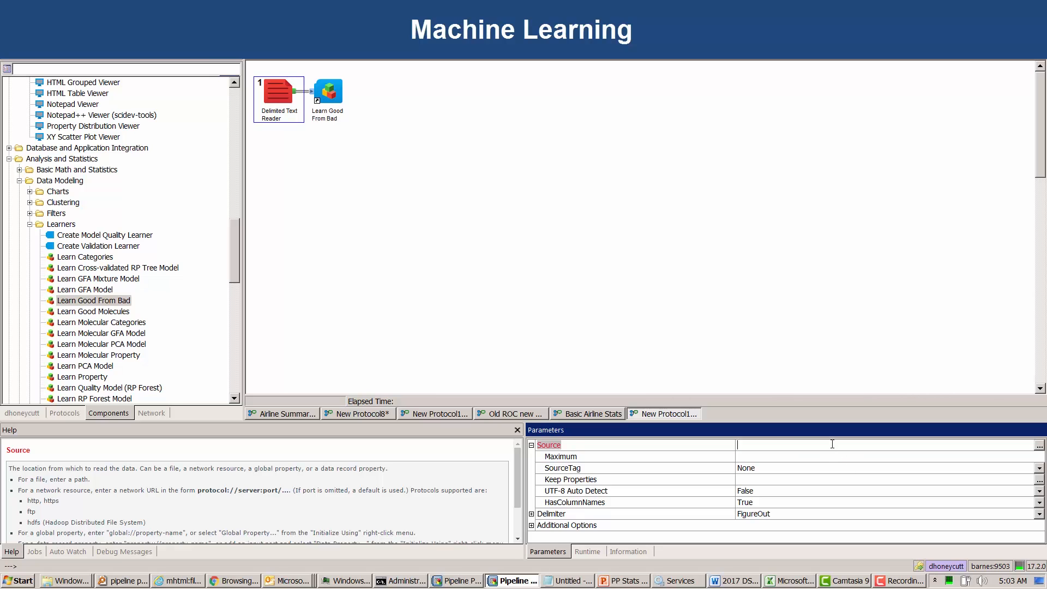
text($(UserDir)/2007clean.tab)
click(664, 301)
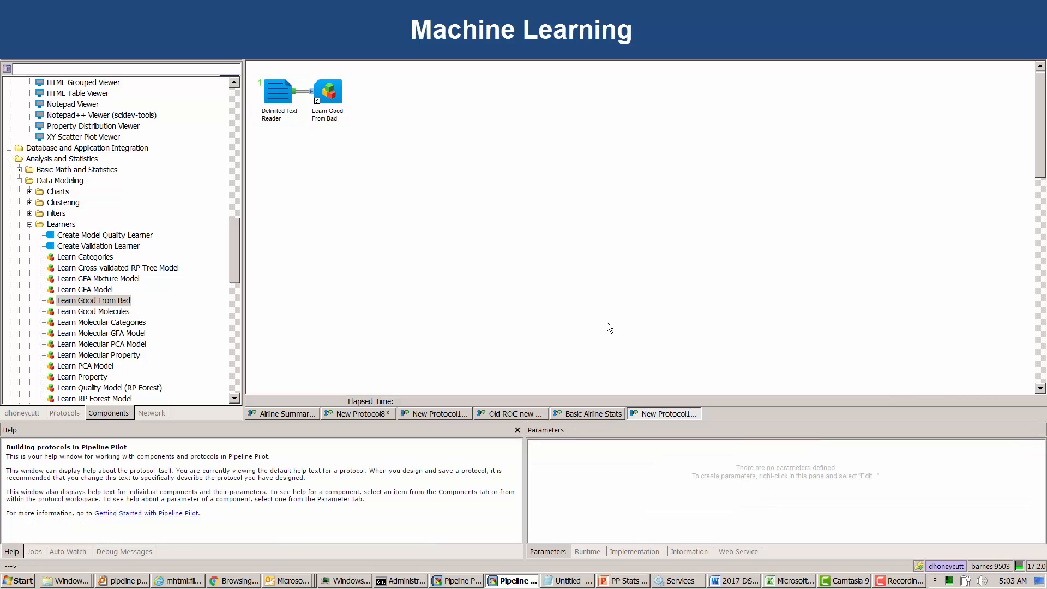
Run the model-building protocol to completion and display the execution time of each component.
key(F5)
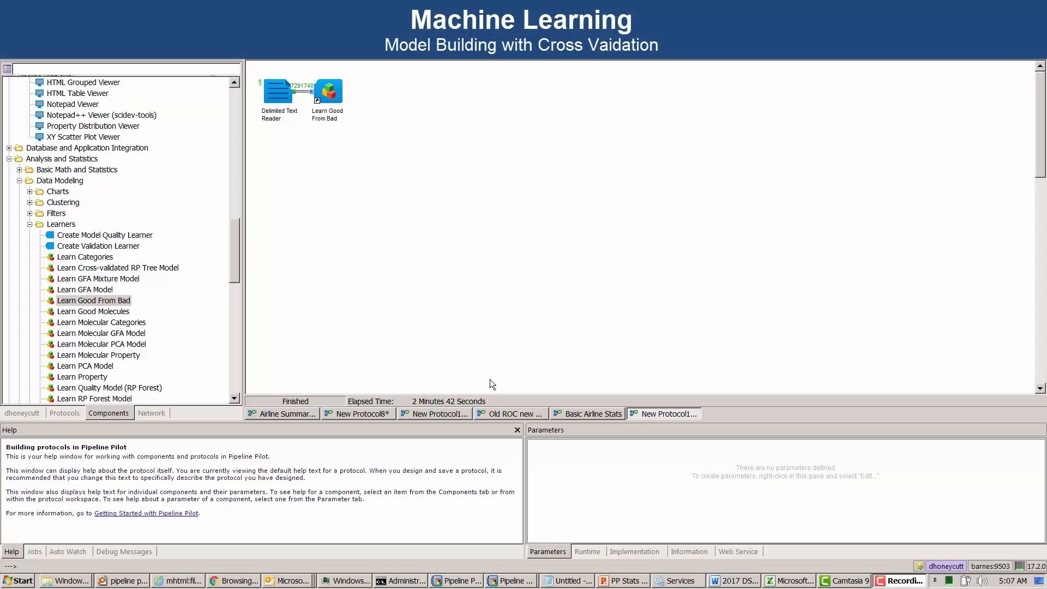
click(381, 234)
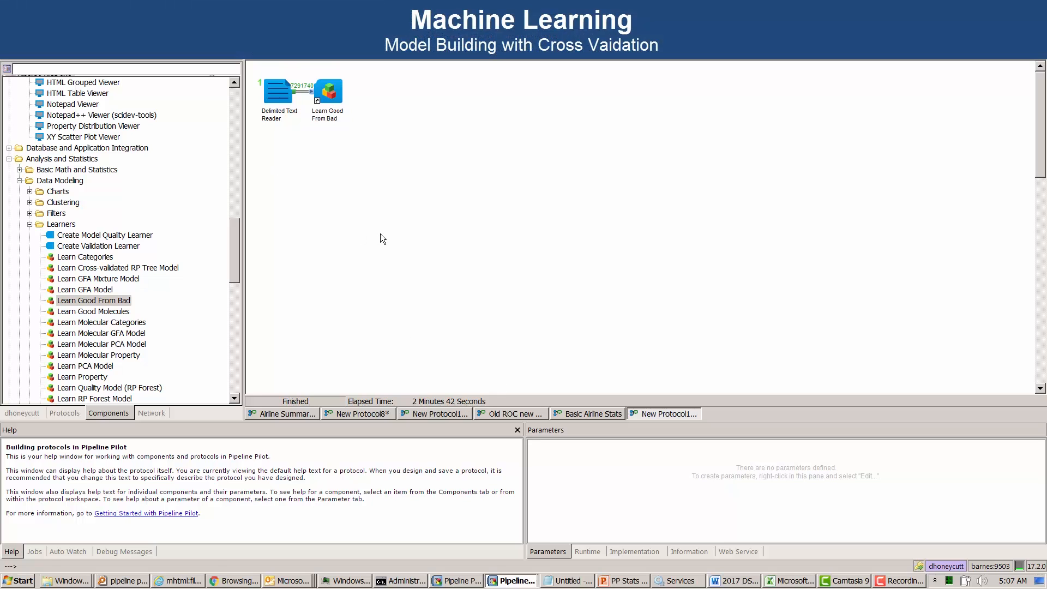
key(ctrl+t)
Locate the Bayes_Airline model in the LearnedProperties folder of the user's own protocols and components.
click(14, 413)
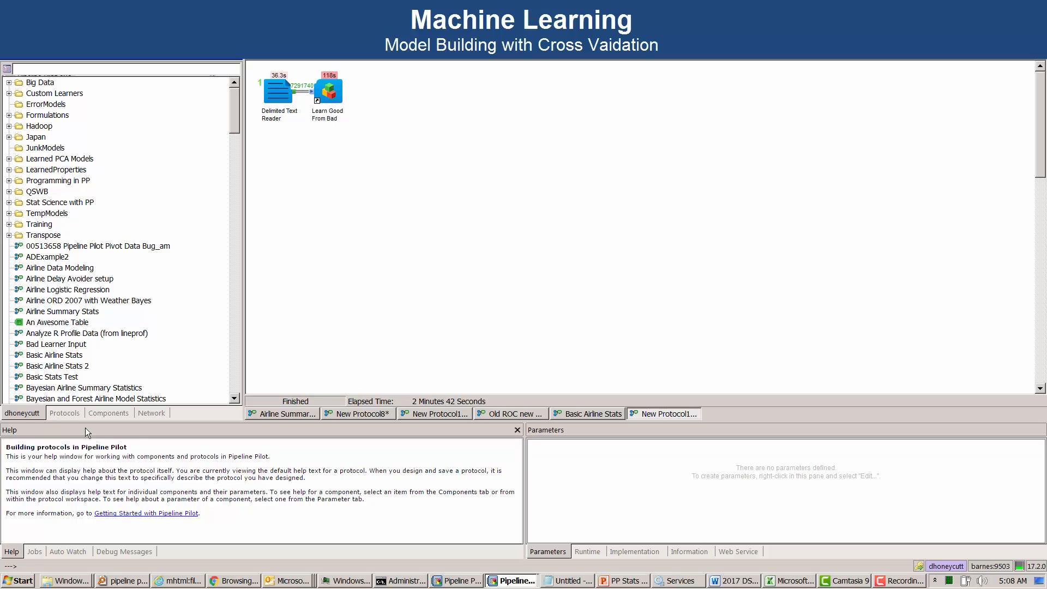
click(102, 414)
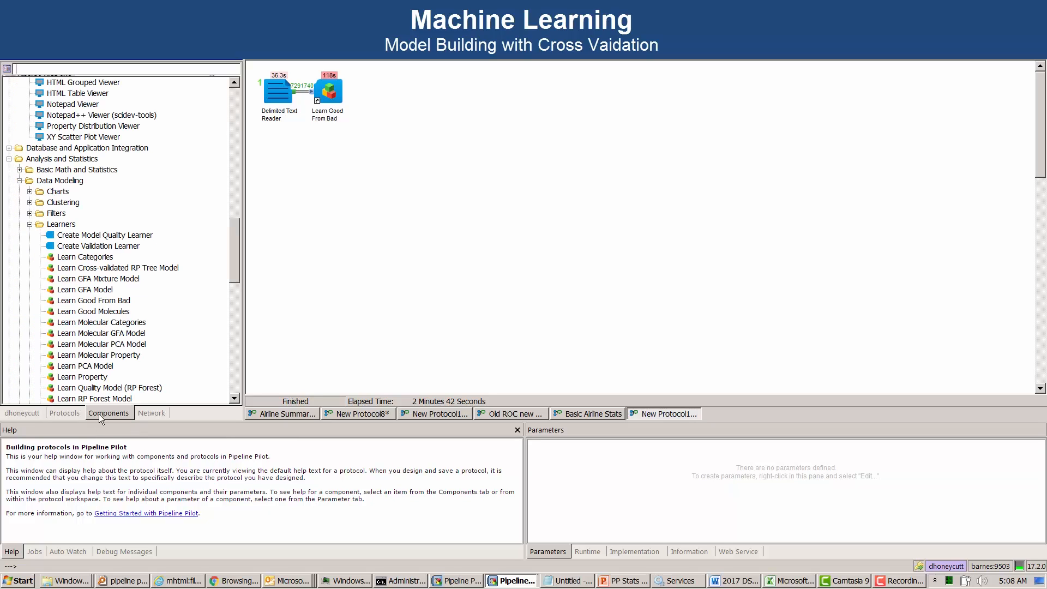
click(66, 413)
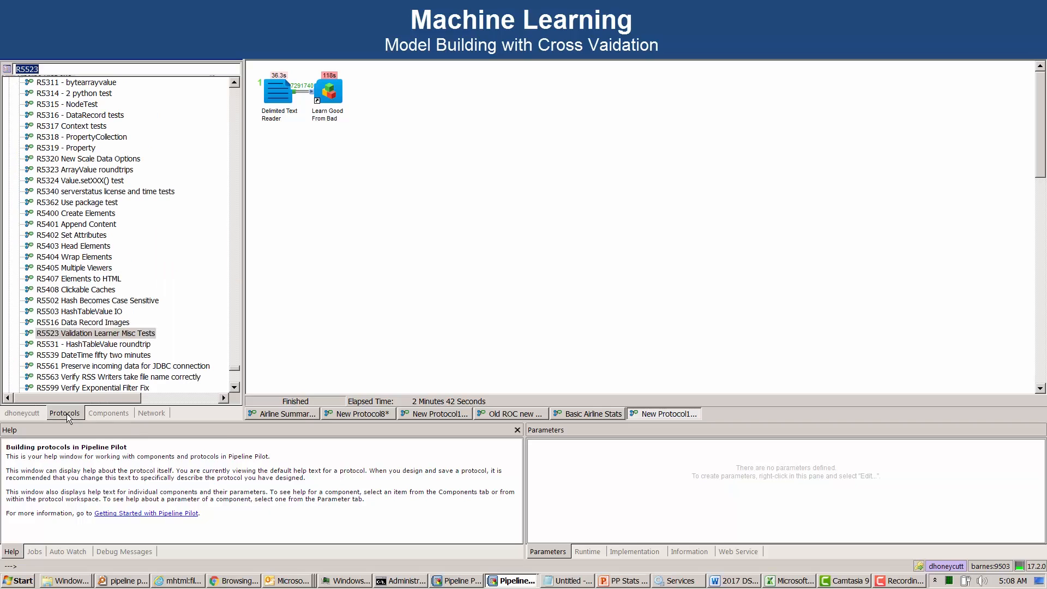
click(22, 413)
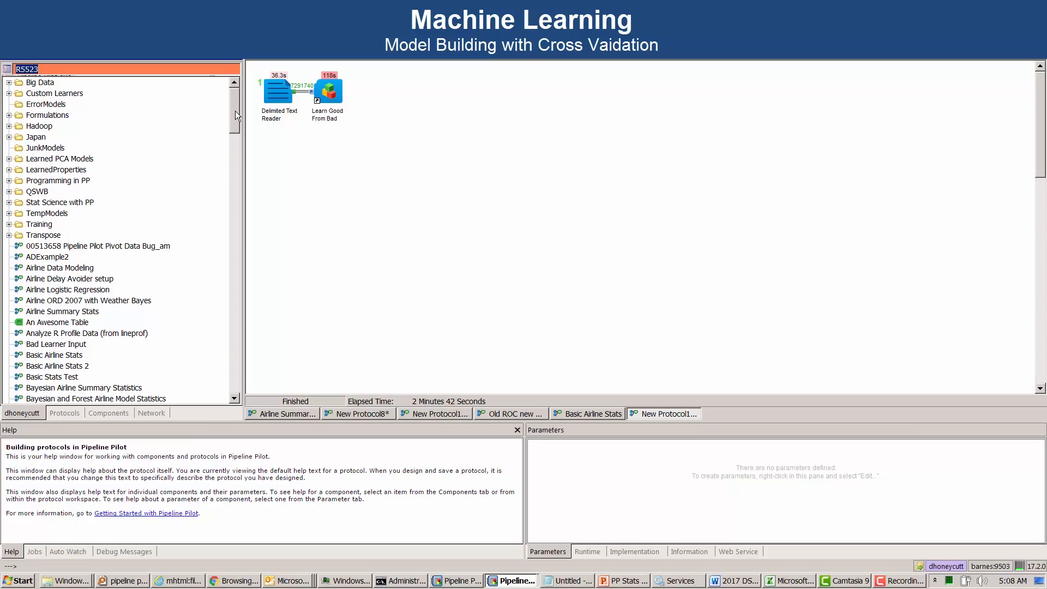
mouse_move(234, 110)
mouse_down()
mouse_move(235, 122)
mouse_move(238, 107)
mouse_up()
click(8, 170)
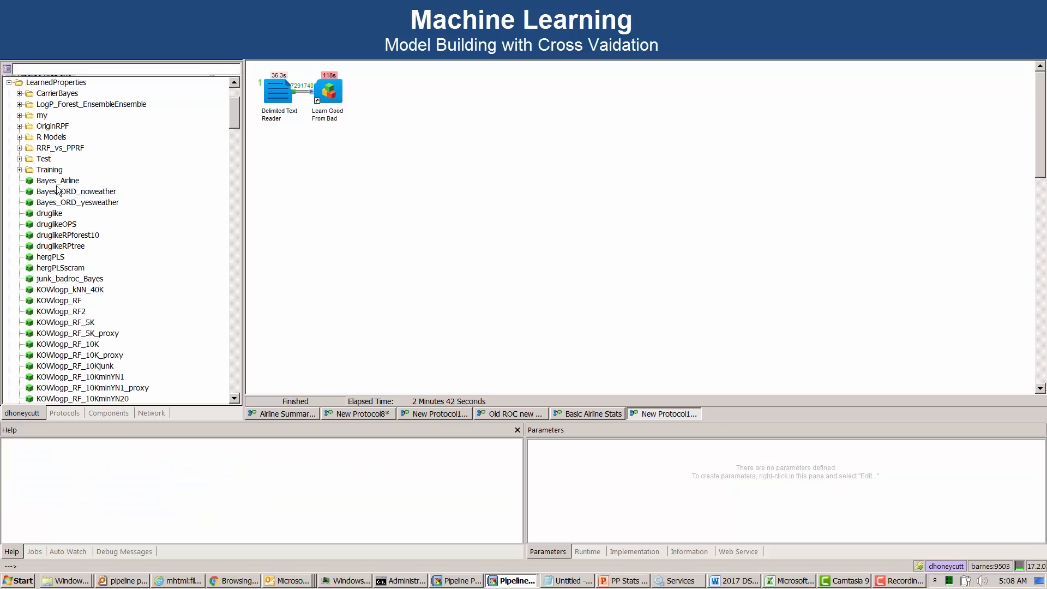
Add the Bayes_Airline model to the protocol workspace as a component below the reader and enlarge the help area.
click(57, 183)
drag(319, 223, 318, 222)
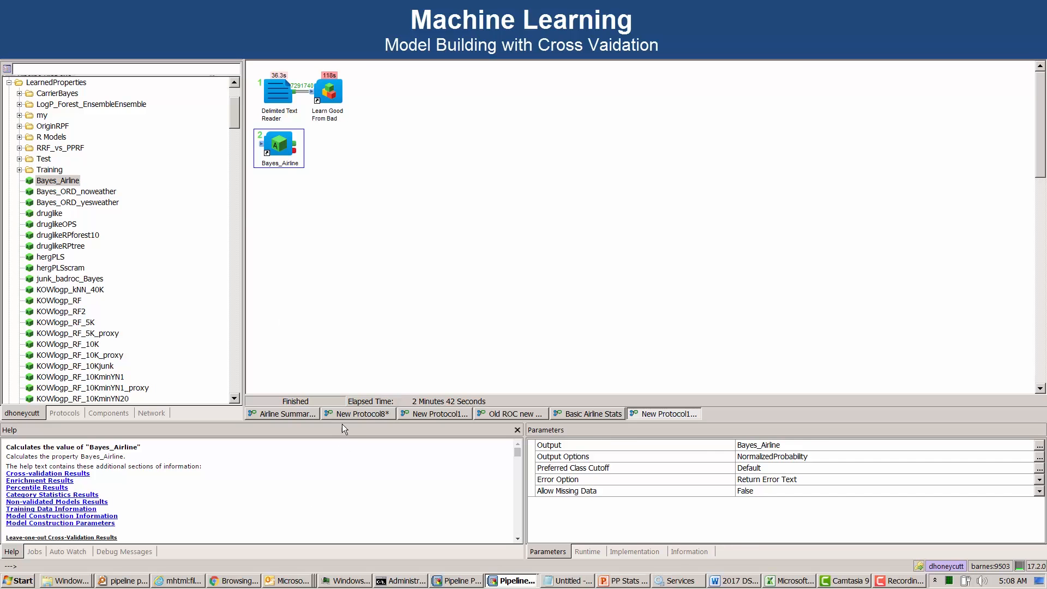
drag(333, 353, 327, 280)
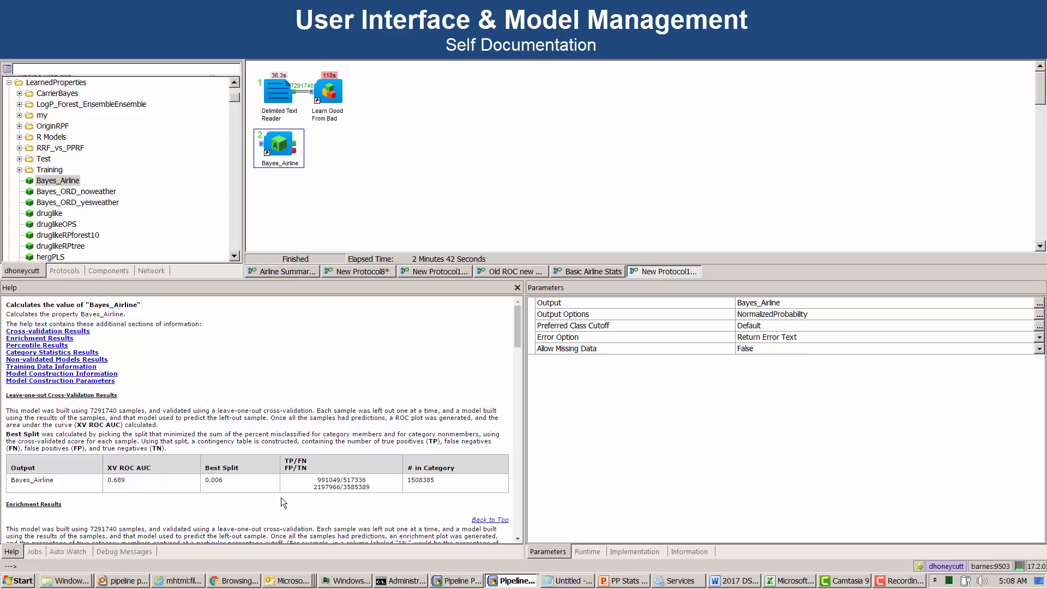
Examine the leave-one-out cross-validation results, including the XV ROC AUC, in the Bayes_Airline component's help.
click(330, 97)
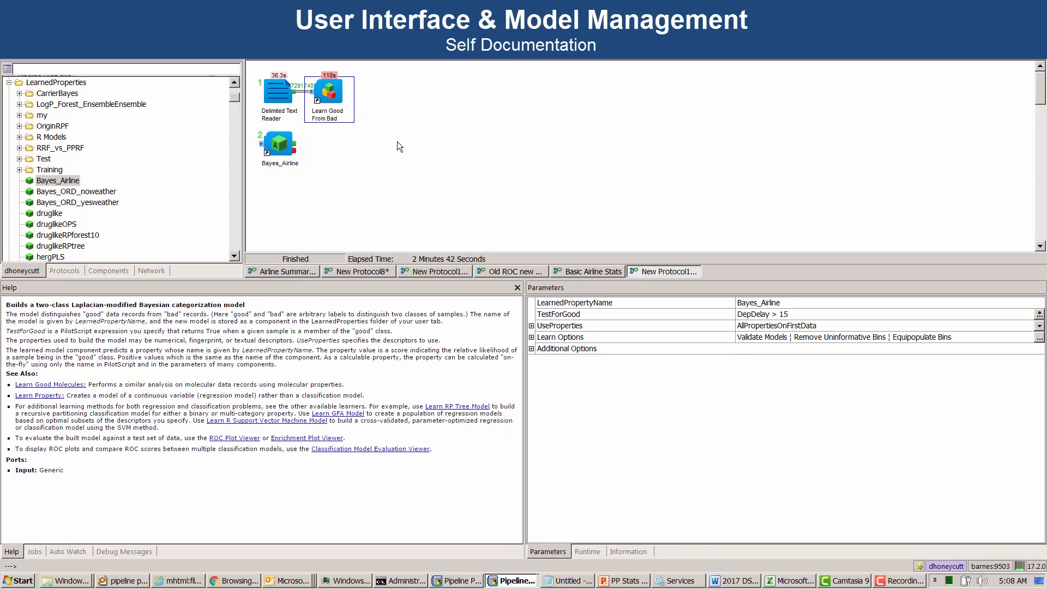
click(283, 151)
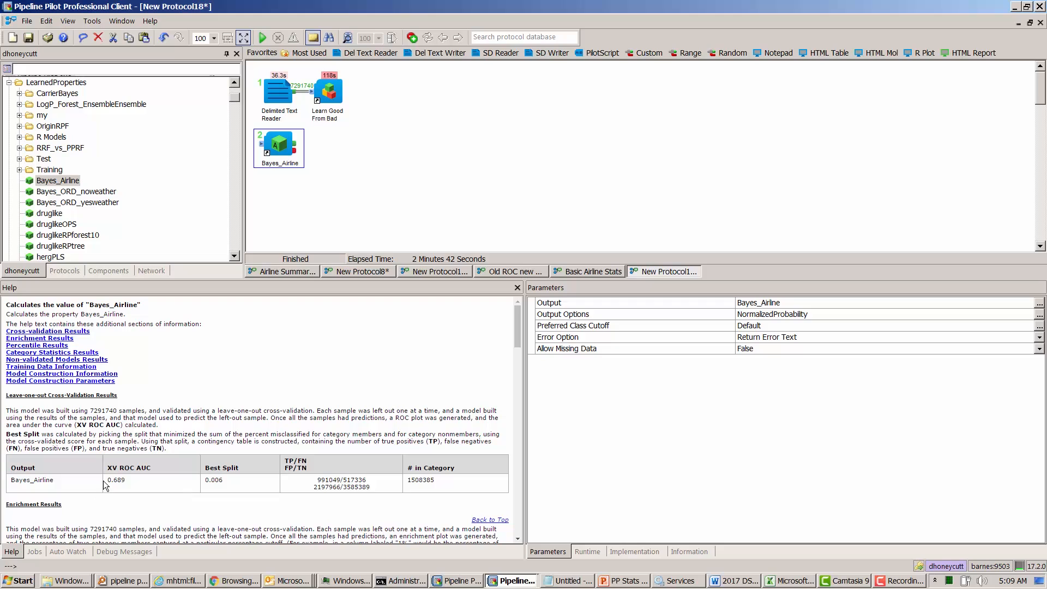
drag(108, 481, 132, 482)
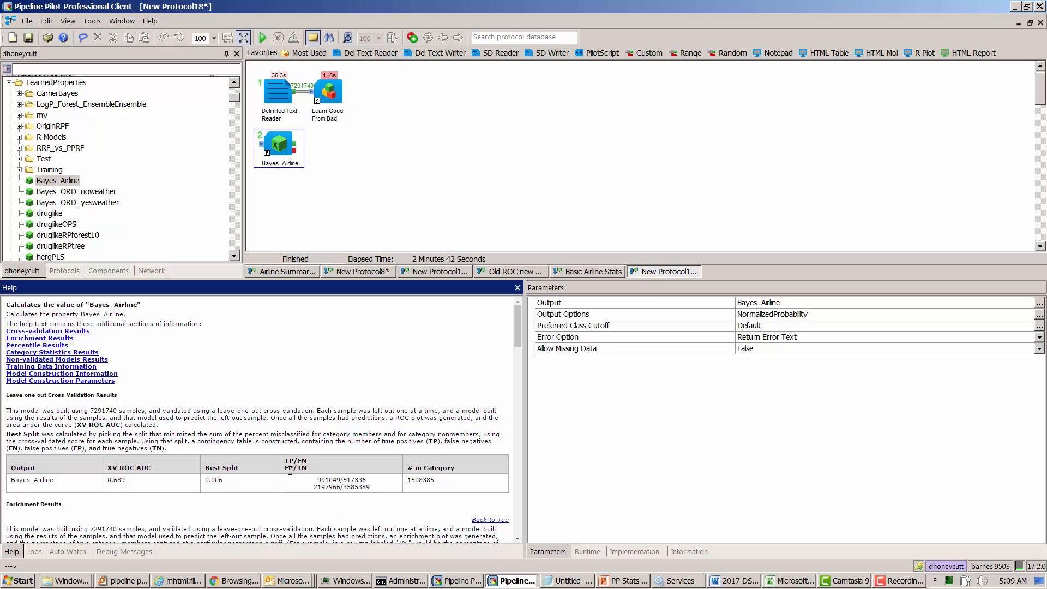
drag(516, 337, 517, 475)
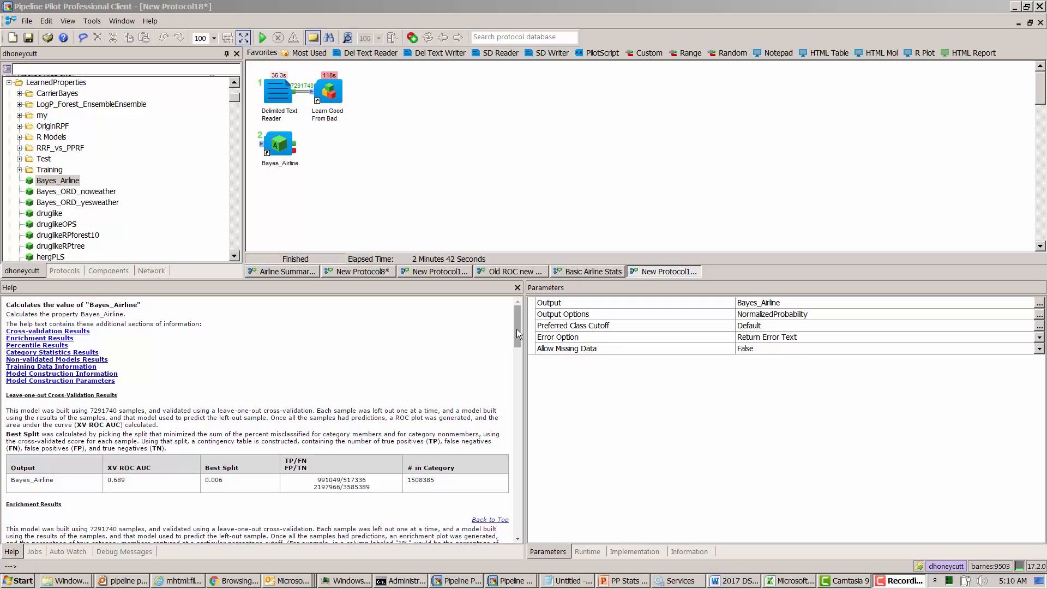
click(445, 279)
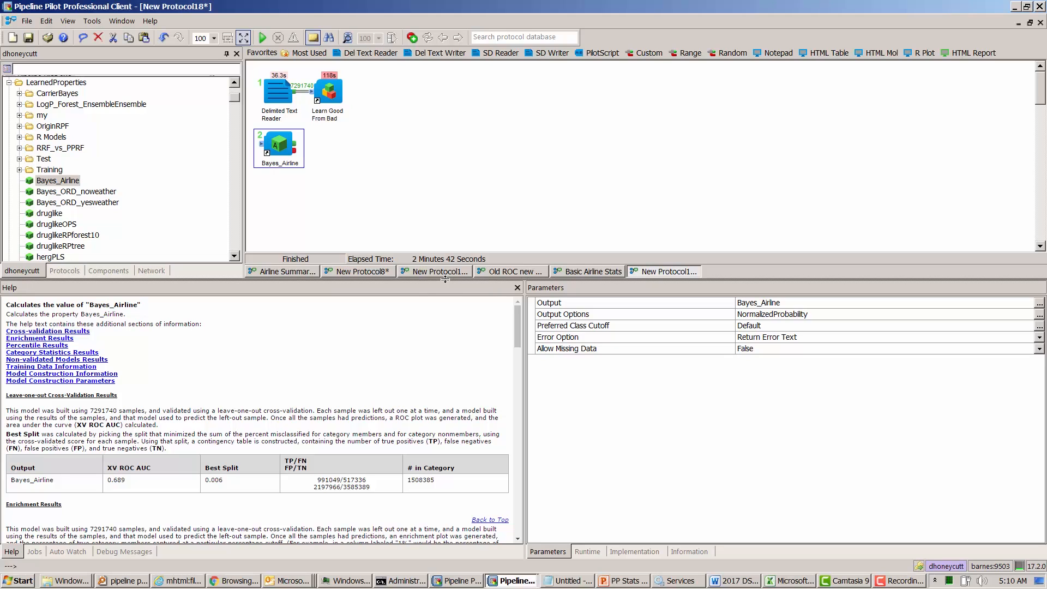
drag(444, 279, 459, 401)
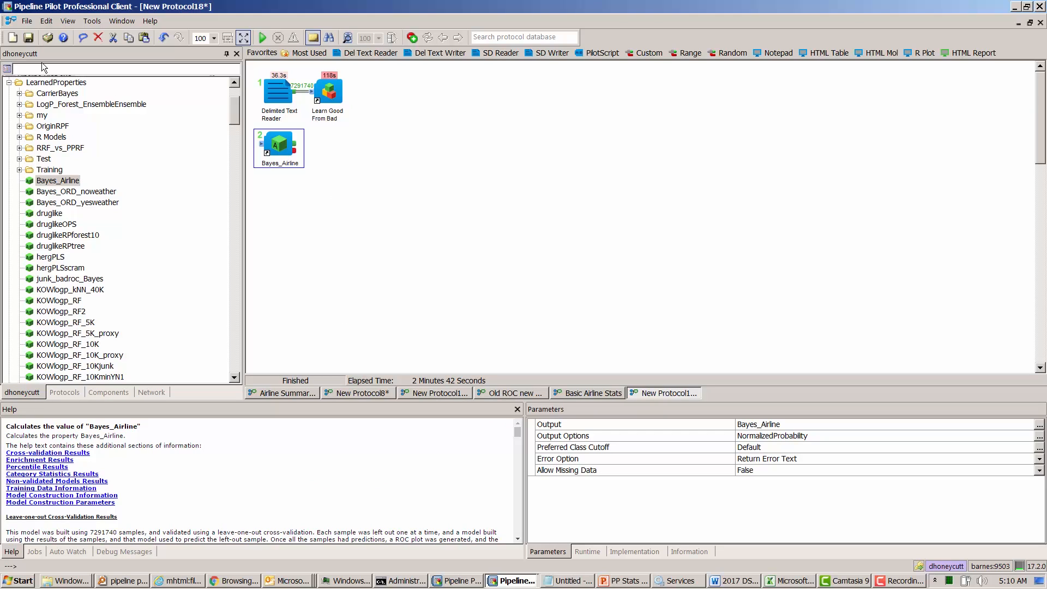
Create a new protocol and add the Create Validation Learner component from the Data Modeling Learners to it.
click(12, 37)
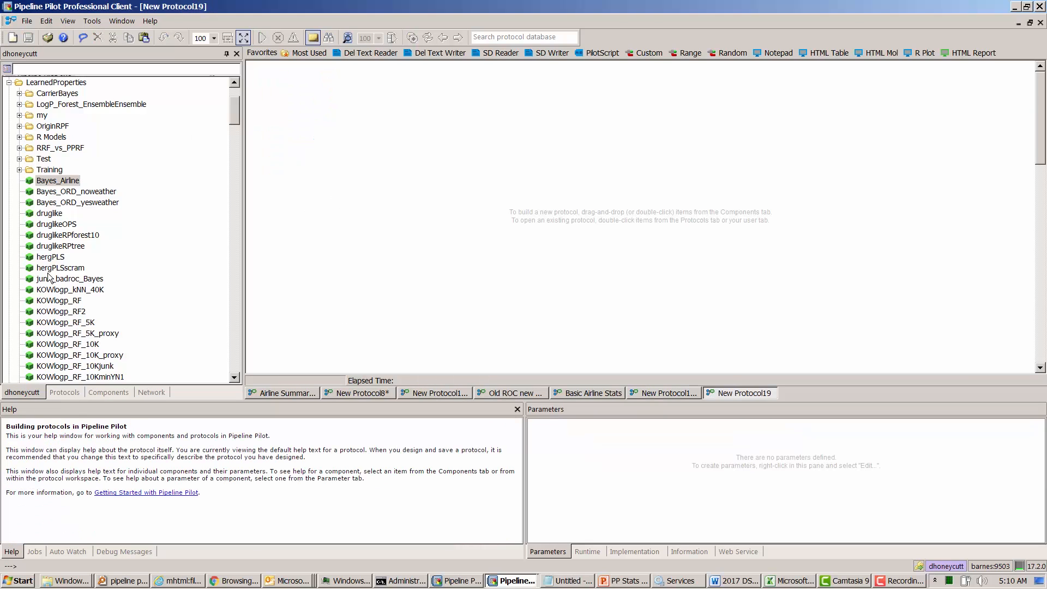
click(109, 391)
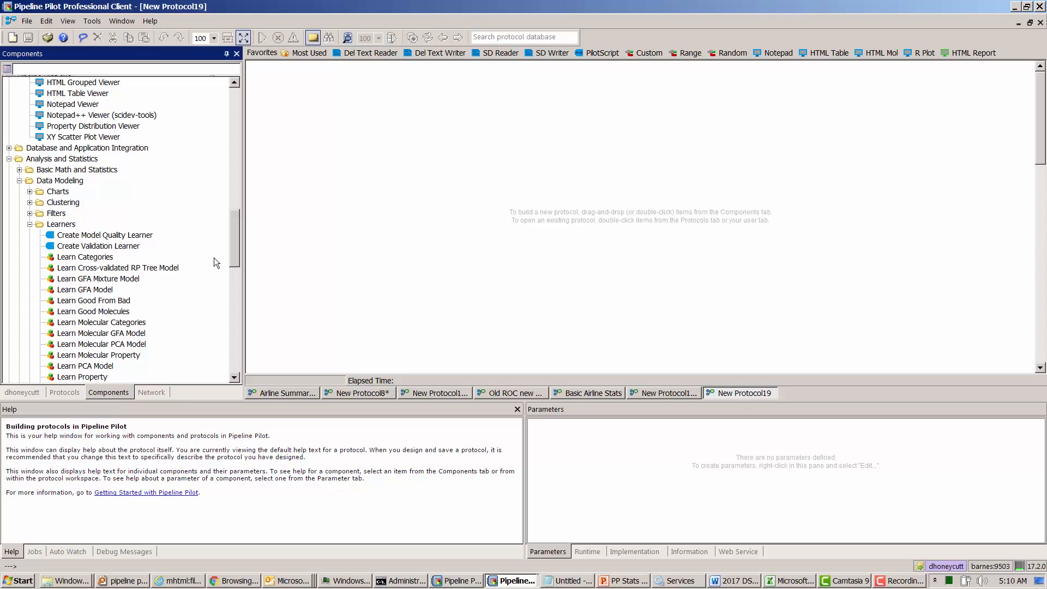
mouse_move(231, 250)
mouse_down()
mouse_move(228, 325)
mouse_move(225, 257)
mouse_up()
click(98, 214)
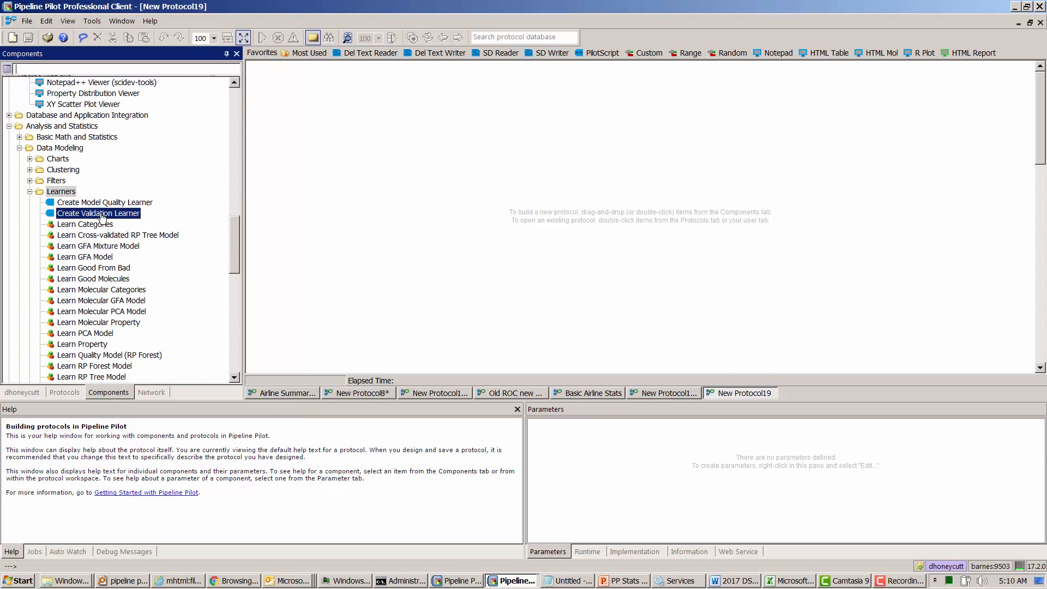
drag(297, 175, 325, 165)
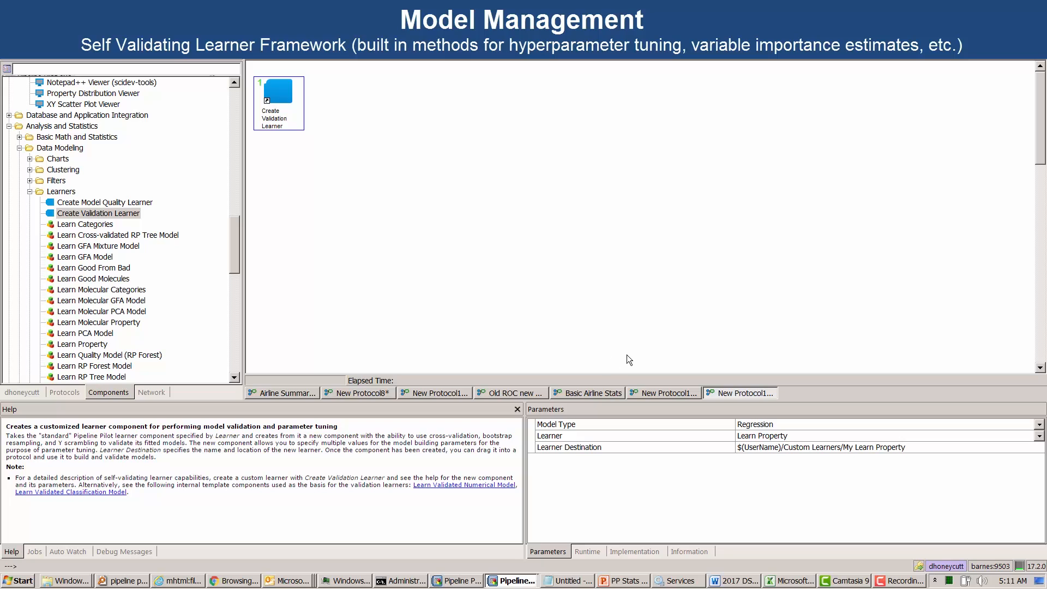
Set the Create Validation Learner's Model Type to Classification and its Learner to Learn Good From Bad.
click(778, 424)
click(778, 423)
click(766, 448)
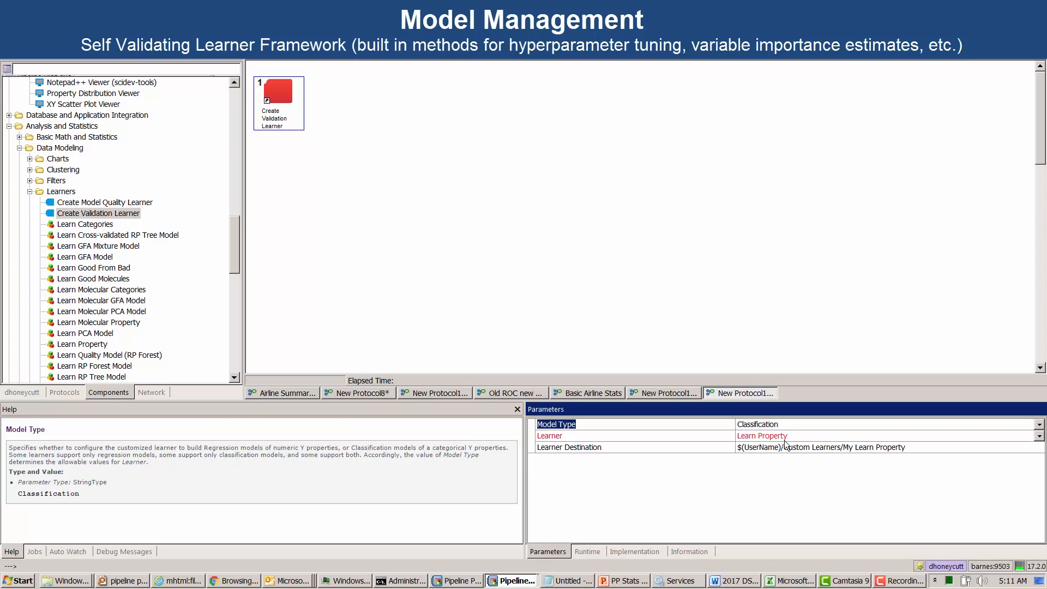
click(786, 438)
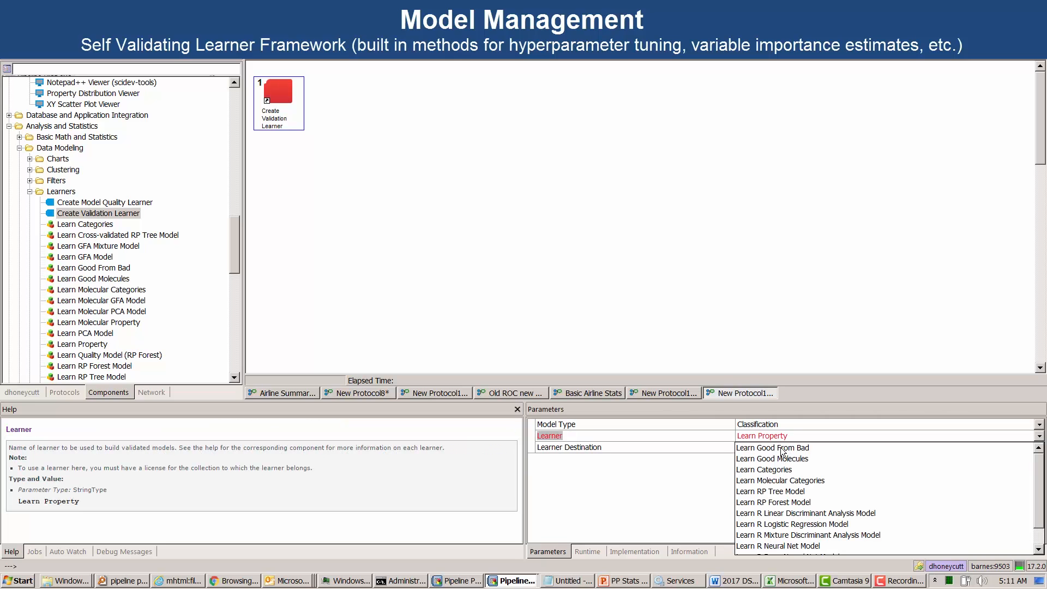
click(780, 447)
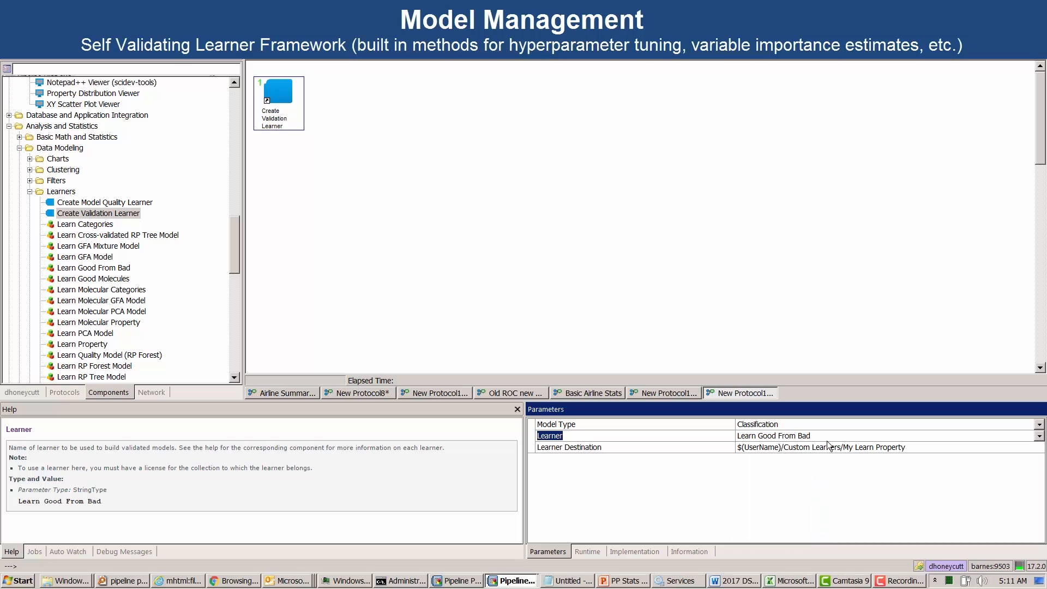
Set the Learner Destination to $(UserName)/Custom Learners/My Learn Good From Bad and run the protocol to create the custom learner.
click(910, 448)
double_click(892, 447)
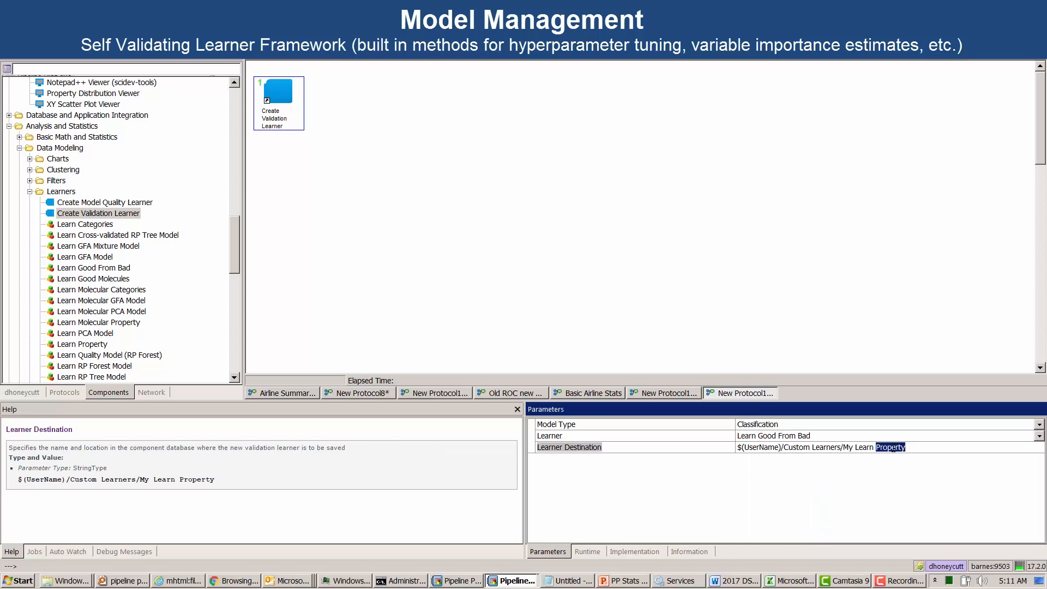
text(Good)
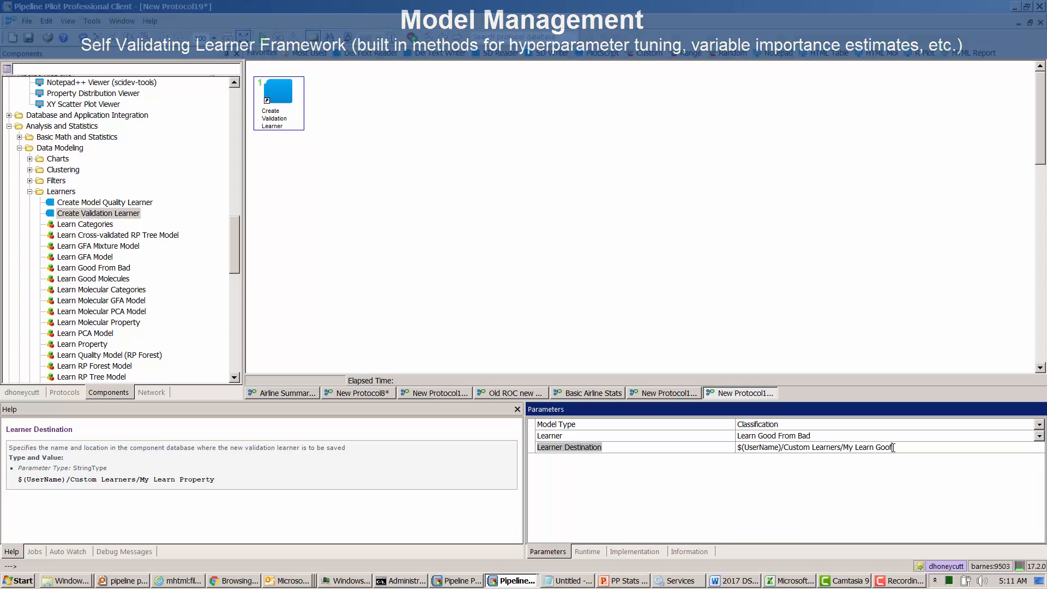
text( From B)
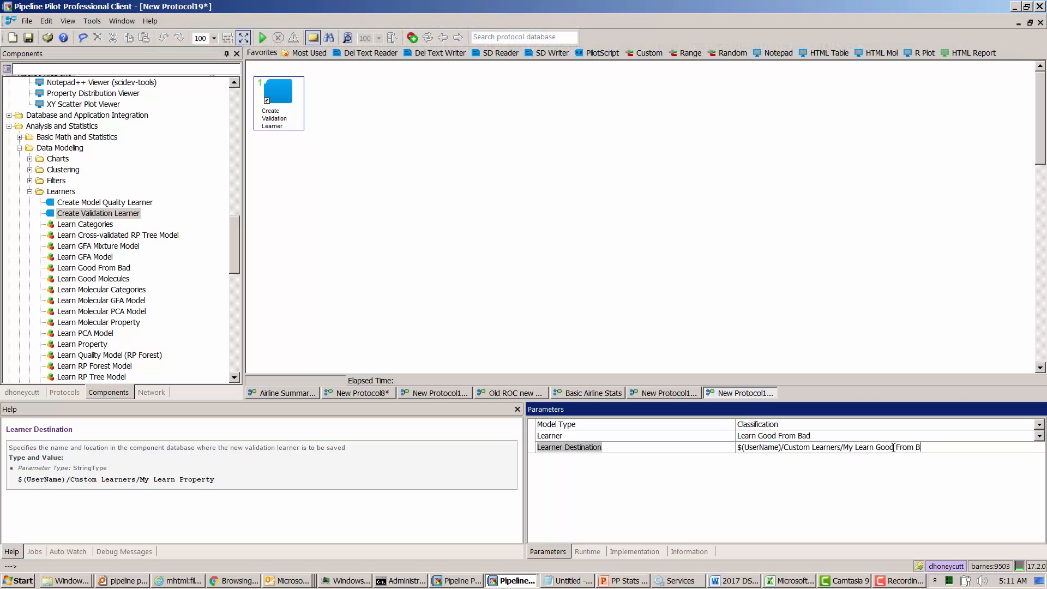
text(ad)
click(630, 283)
click(263, 36)
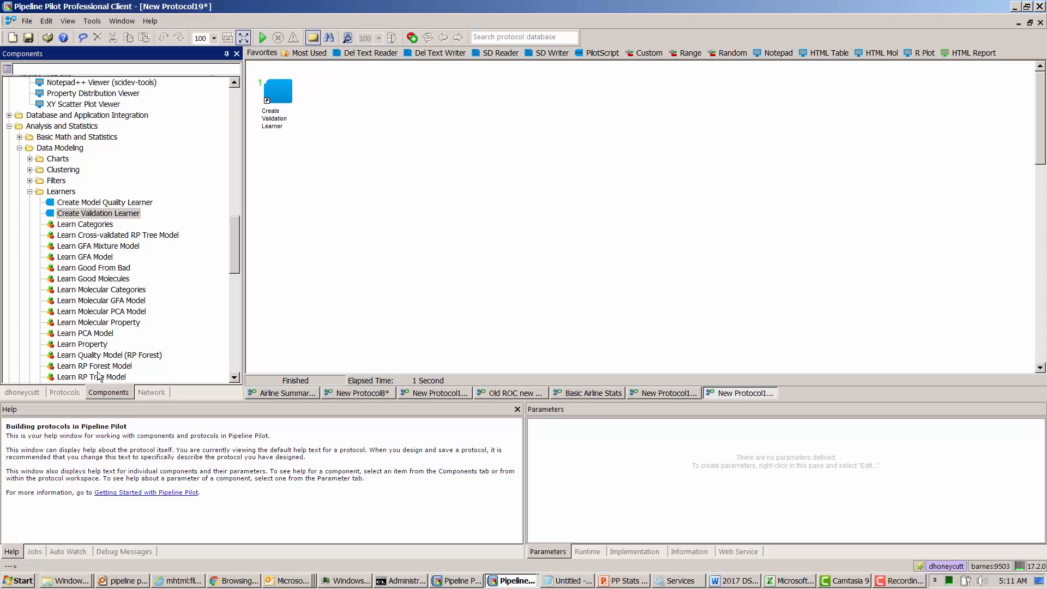
Add the My Learn Good From Bad learner from the user's Custom Learners folder to the protocol.
click(24, 393)
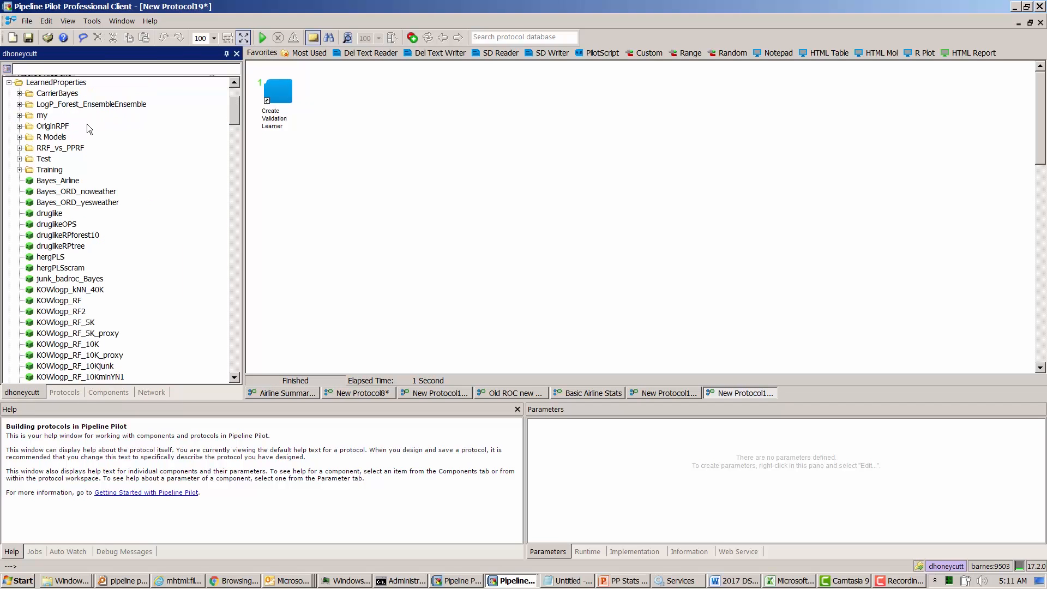
click(9, 83)
scroll(40, 128, up, 5)
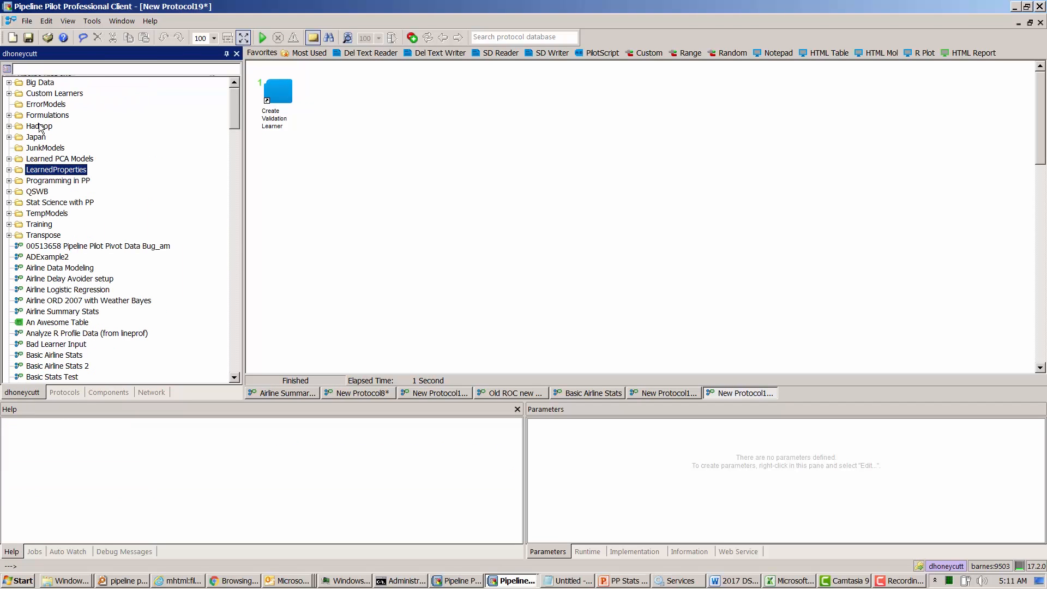
click(9, 93)
drag(57, 105, 300, 173)
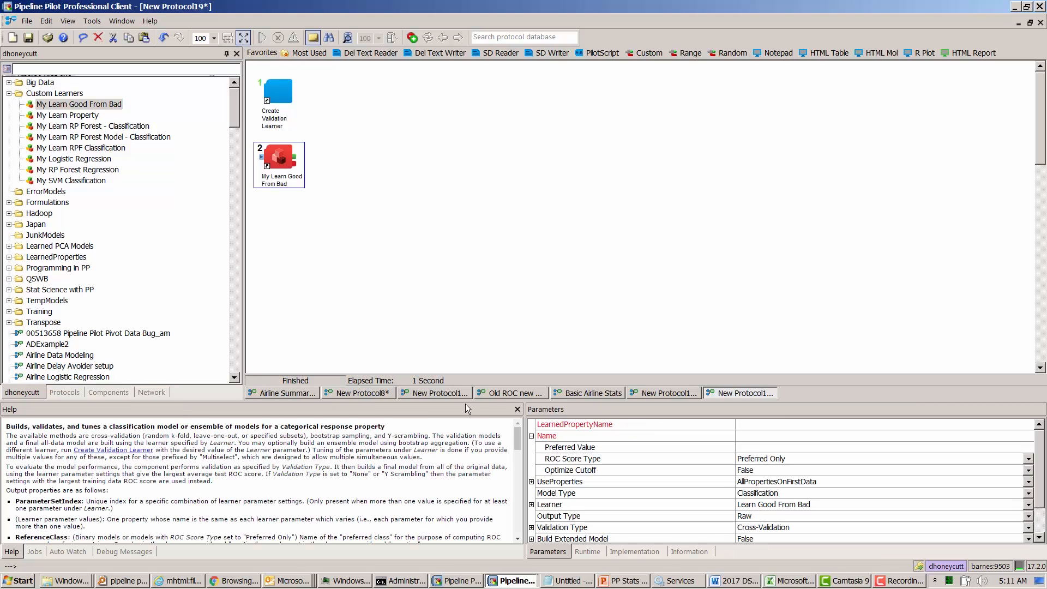
Set Estimate Variable Importance to True under the Validation Type of the My Learn Good From Bad component.
drag(462, 400, 464, 300)
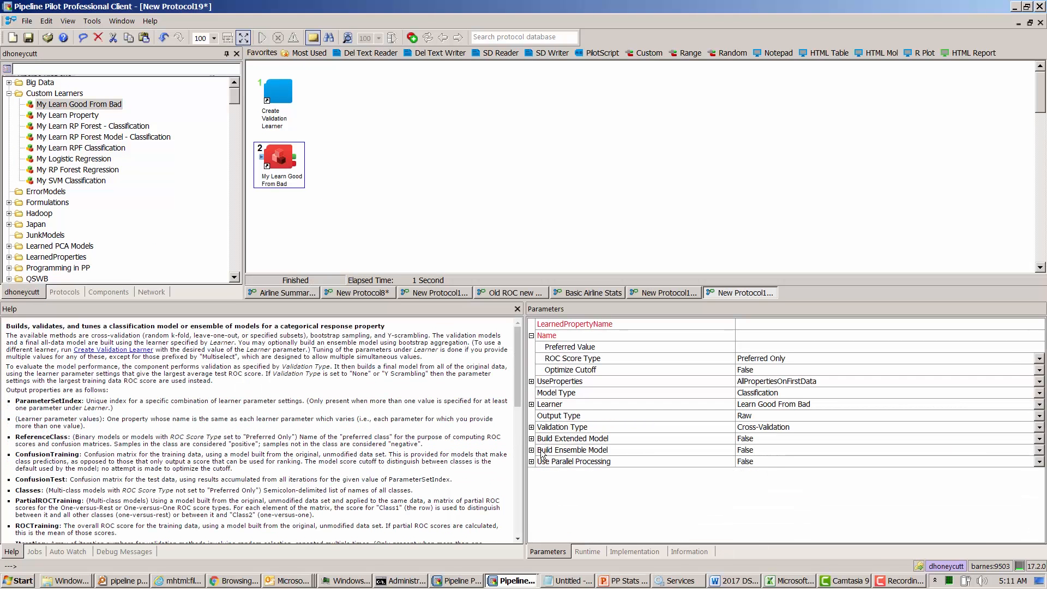
click(531, 405)
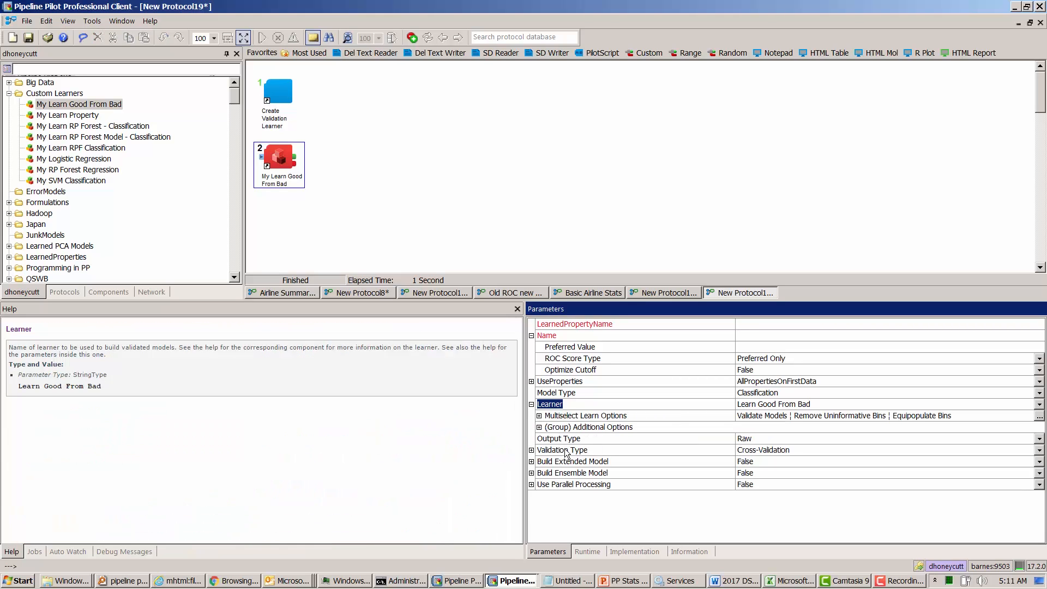
click(532, 451)
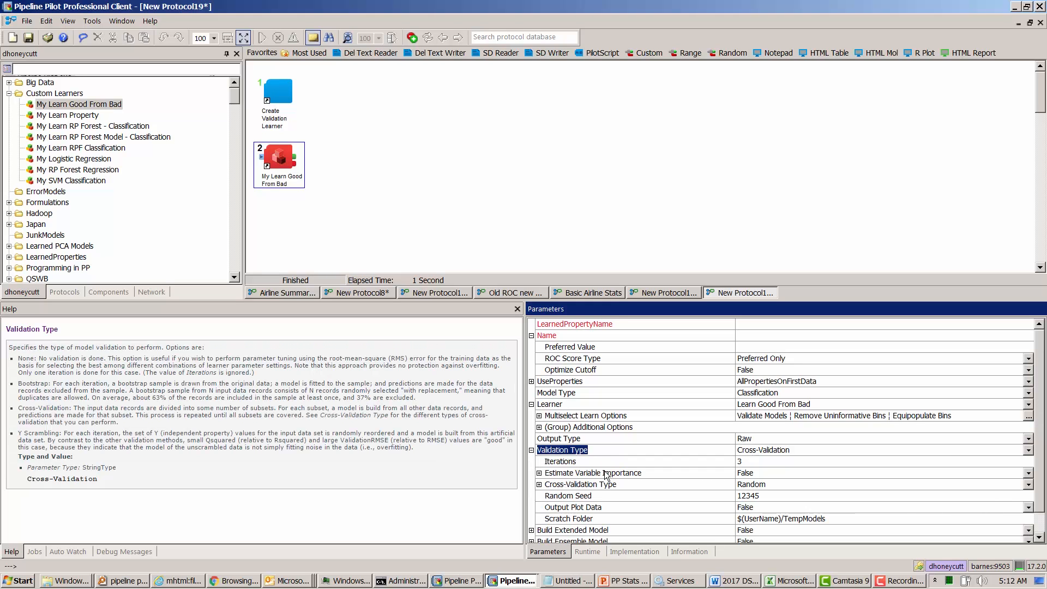
click(745, 478)
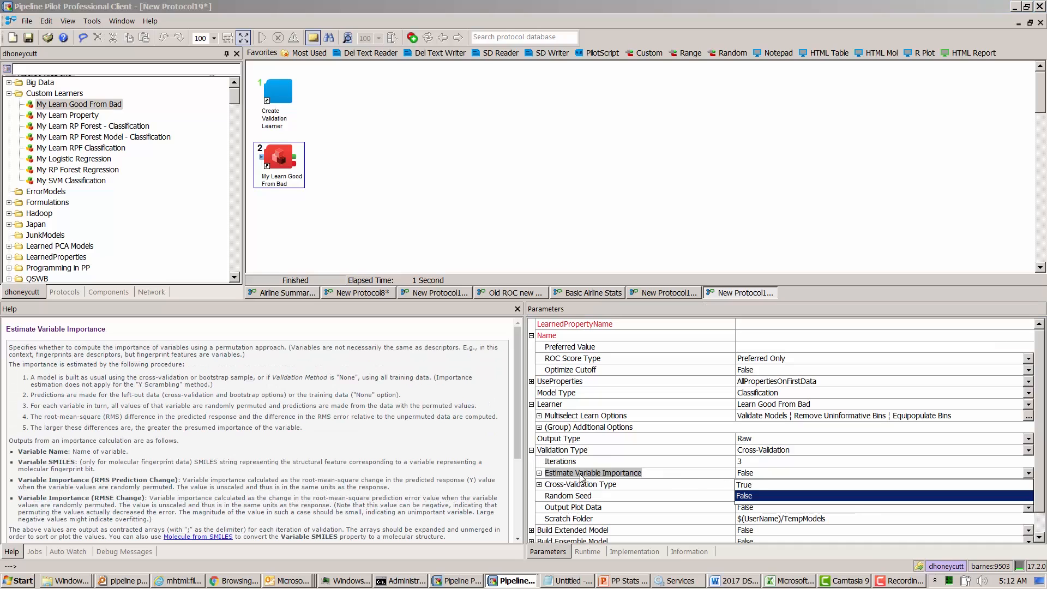
click(754, 485)
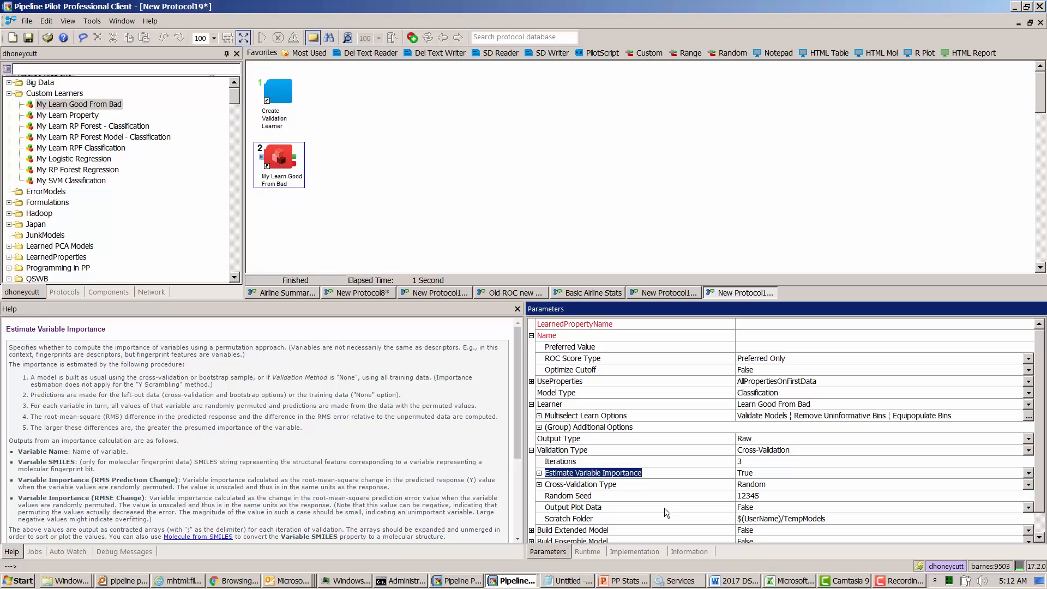
Set Learner NumberOfBins to 10,20,30 in the additional learner options of My Learn Good From Bad.
click(539, 427)
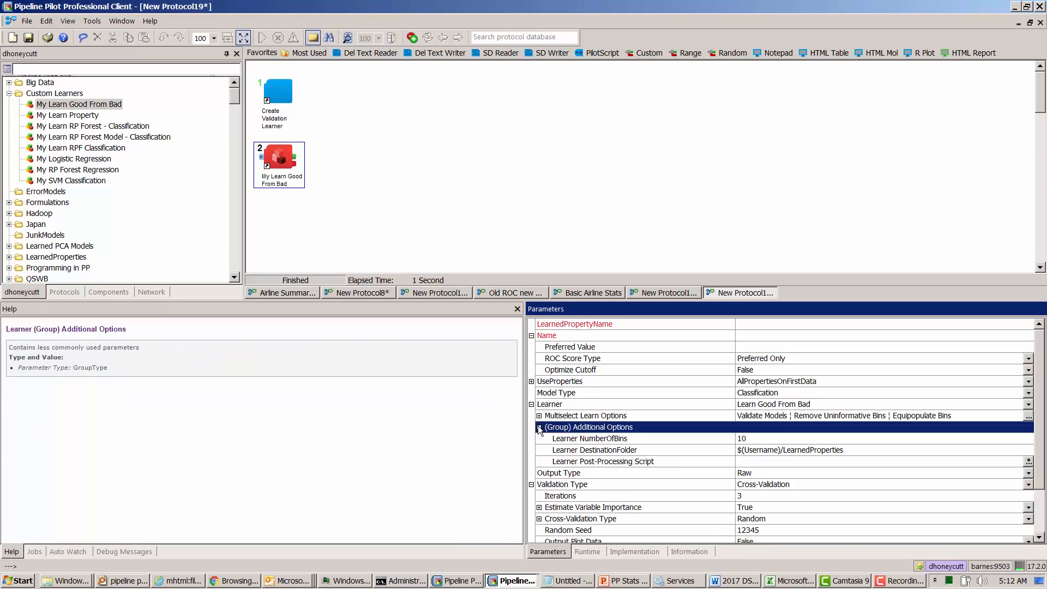
click(785, 438)
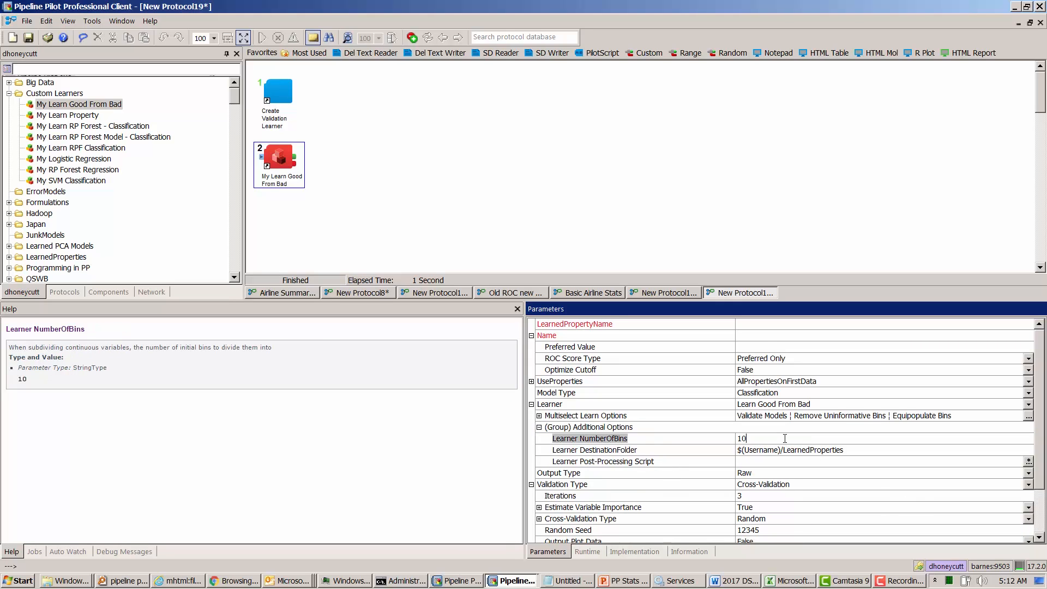
double_click(756, 439)
key(End)
text(,20,30)
click(543, 197)
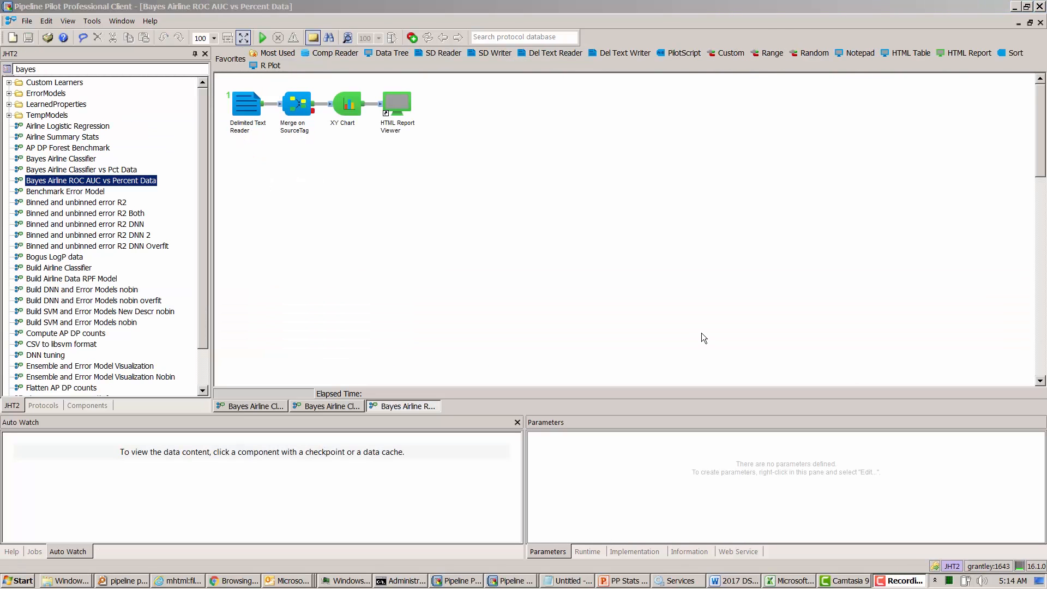
Run the Bayes Airline ROC AUC vs Percent Data protocol in the other Pipeline Pilot client.
click(261, 37)
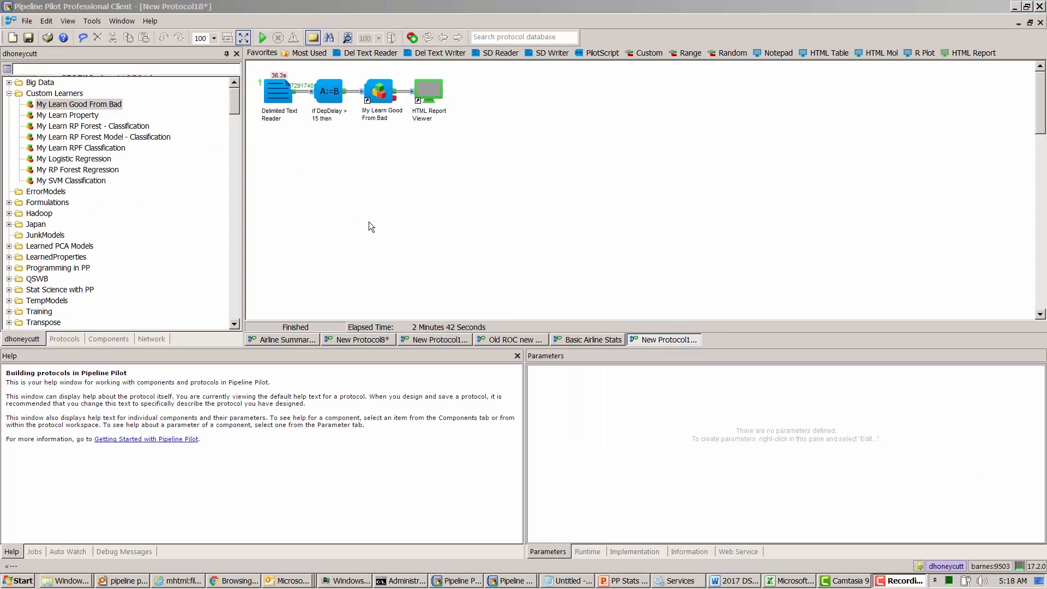
Check the settings of My Learn Good From Bad and the Delimited Text Reader, and run the protocol to produce the validation report.
click(376, 97)
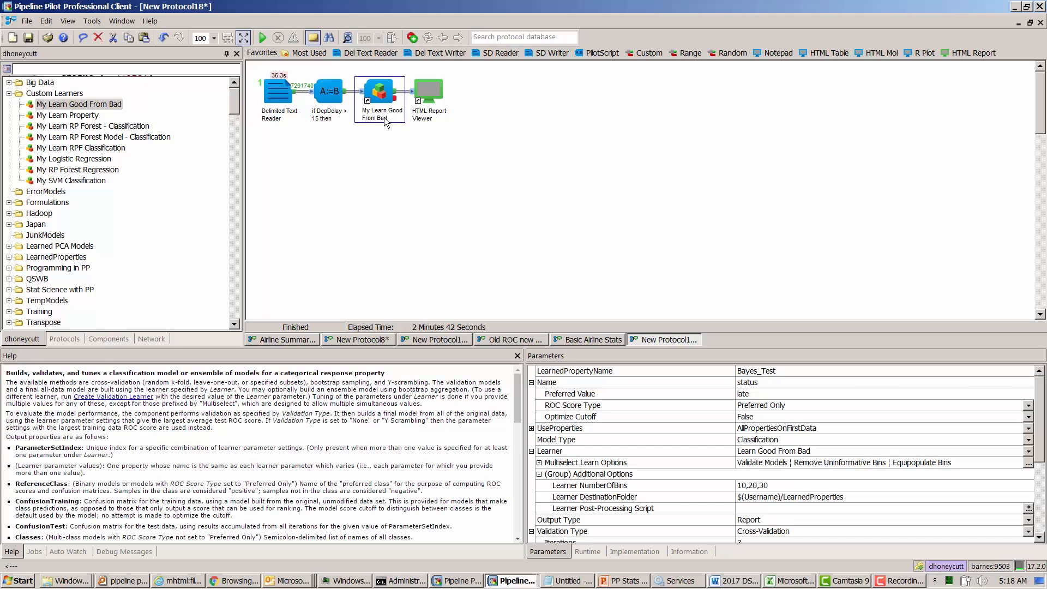
click(283, 100)
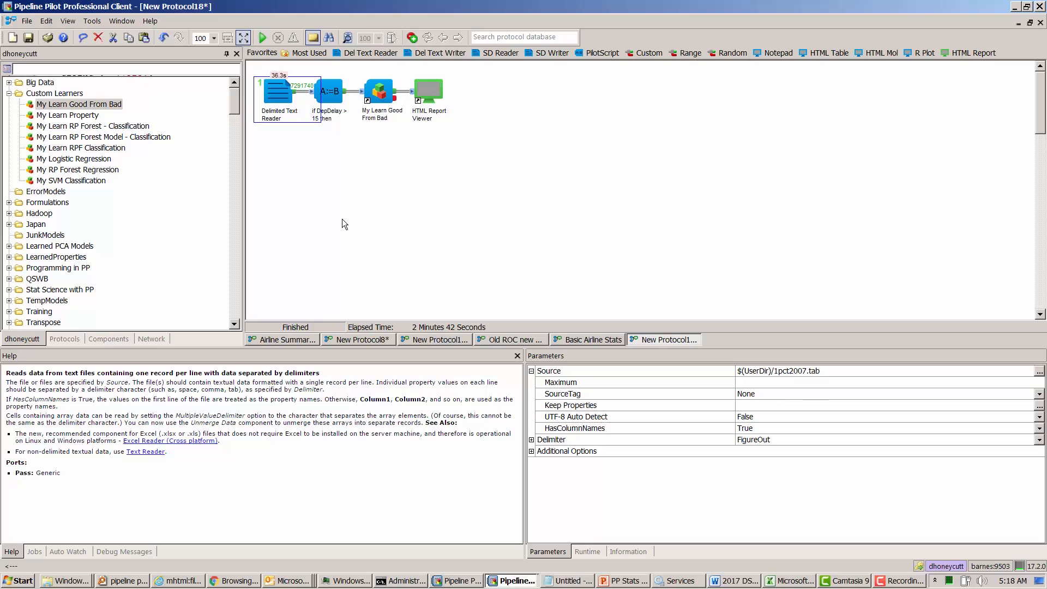
click(323, 197)
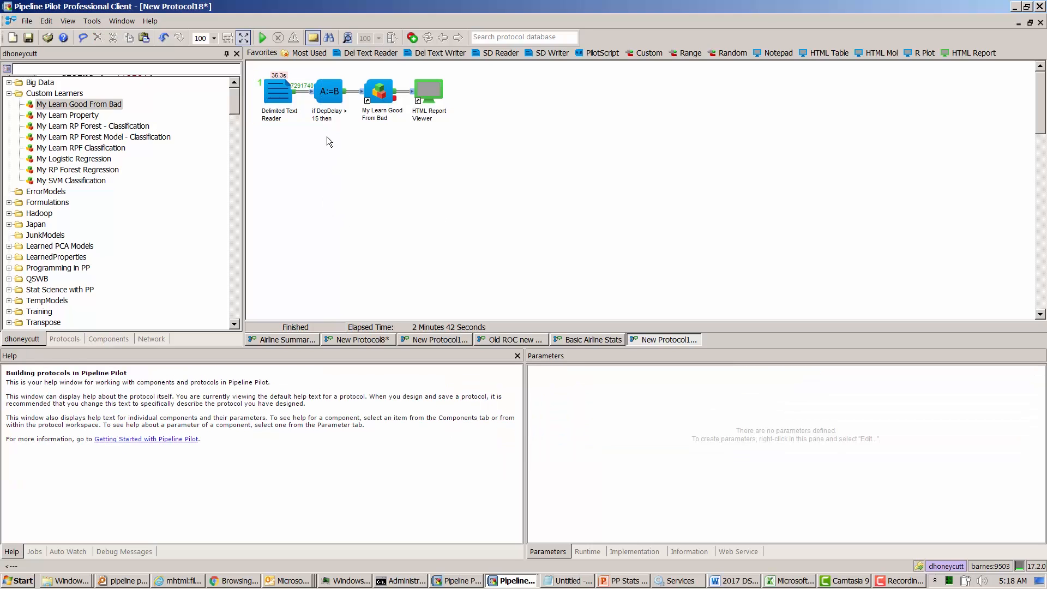
click(260, 38)
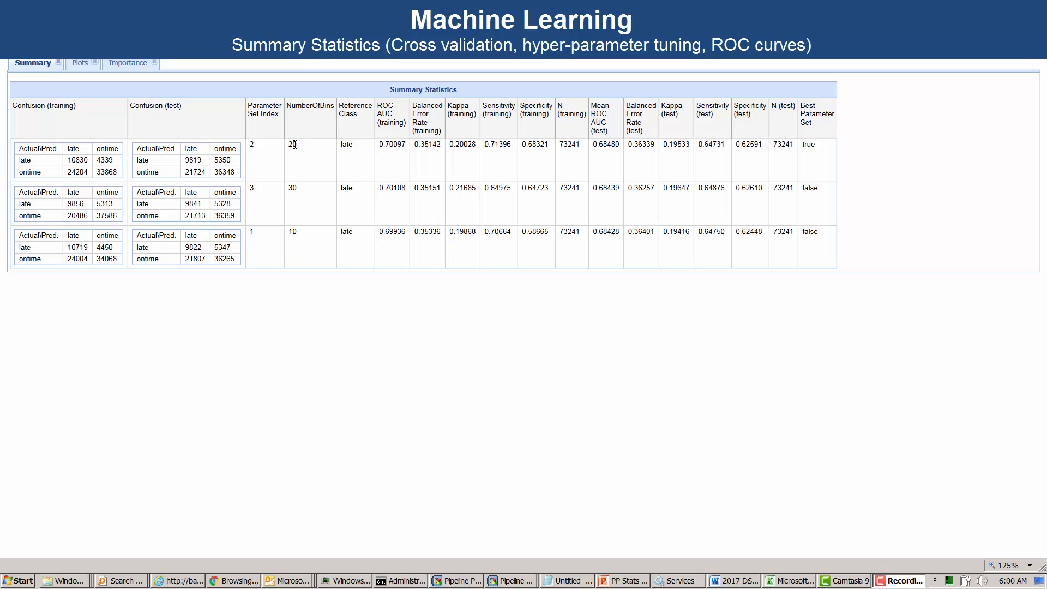
Compare the summary statistics per NumberOfBins and the ROC plots of each parameter set in the validation report.
drag(288, 144, 328, 151)
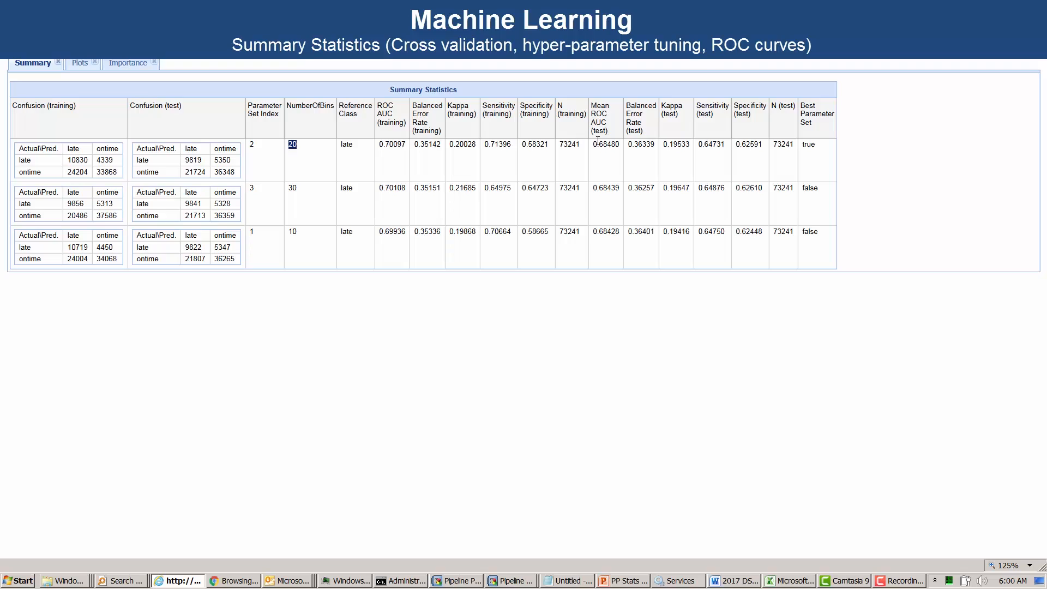
drag(592, 131, 606, 131)
click(579, 130)
click(80, 64)
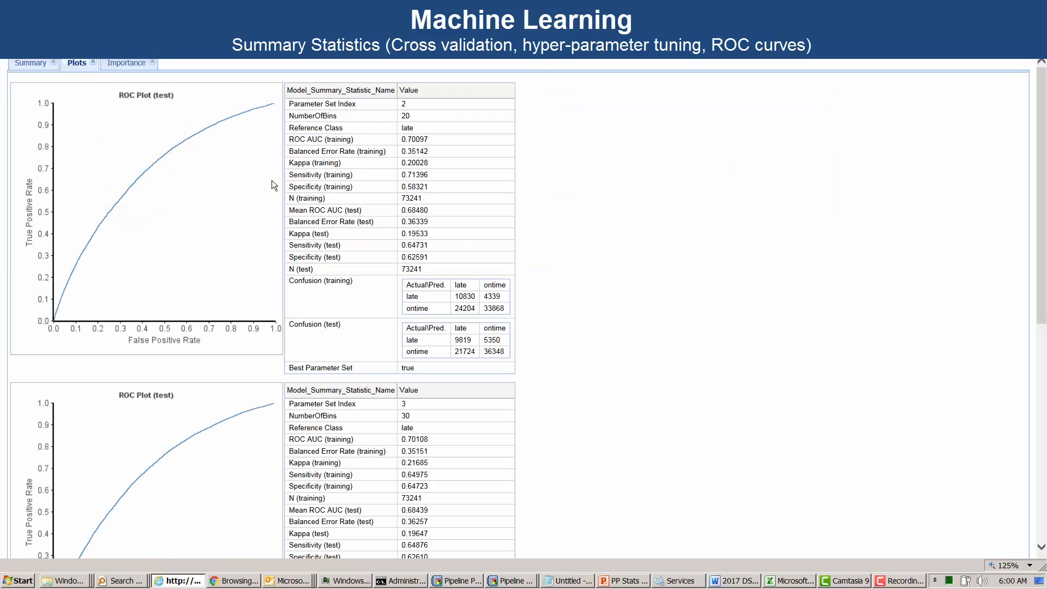
scroll(231, 244, down, 6)
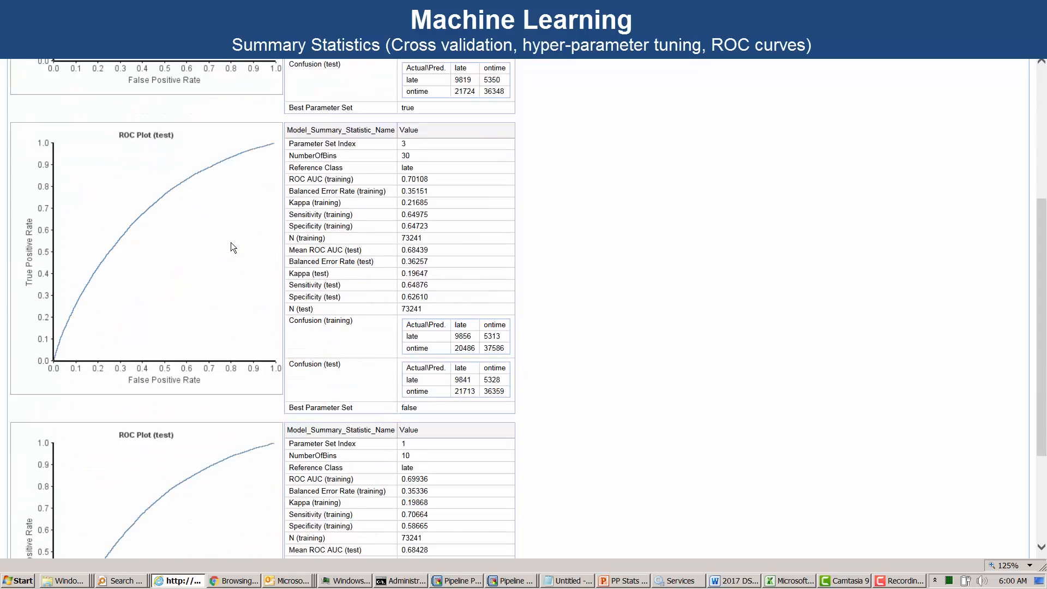
scroll(230, 243, up, 6)
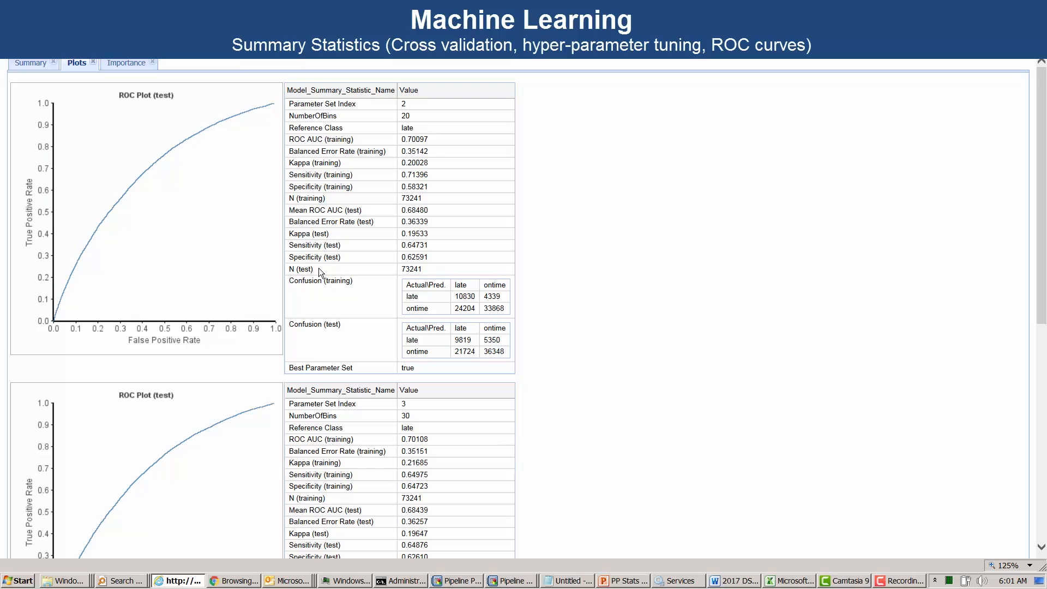
Examine the variable importance table of the validation report, especially CRSDepTime and Year.
click(128, 66)
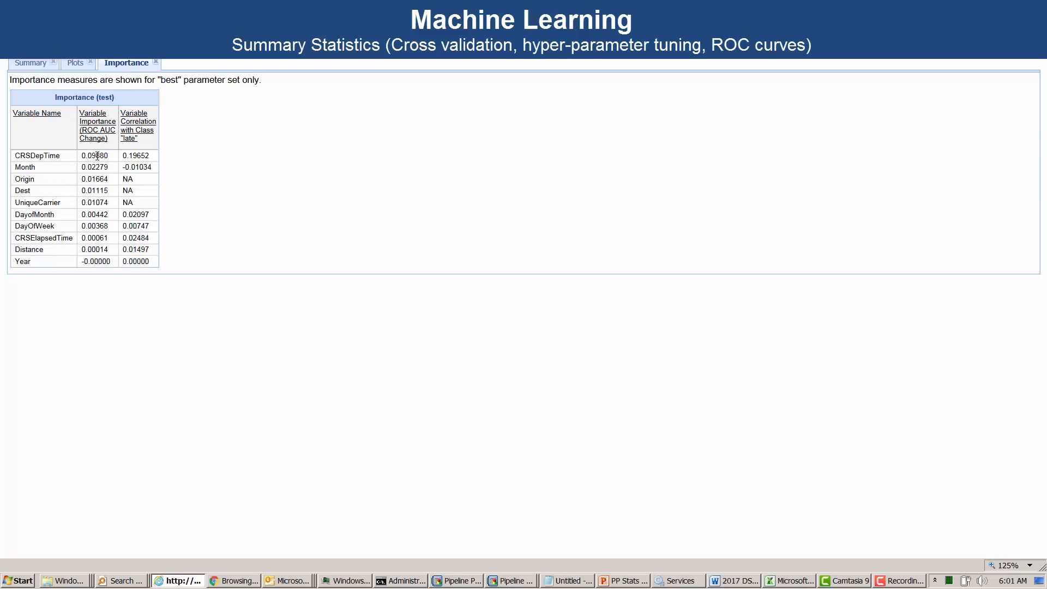
double_click(31, 155)
double_click(22, 264)
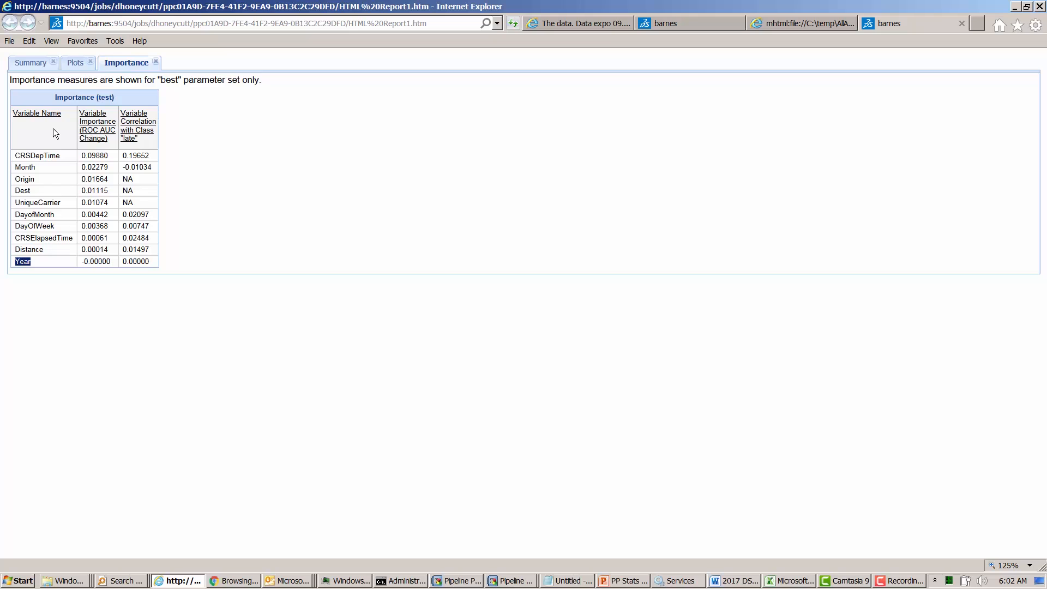
Switch to Pipeline Pilot, search the user's own items for "bayes fores" and open the Bayesian and Forest Airline Model Statistics protocol.
key(alt+Tab)
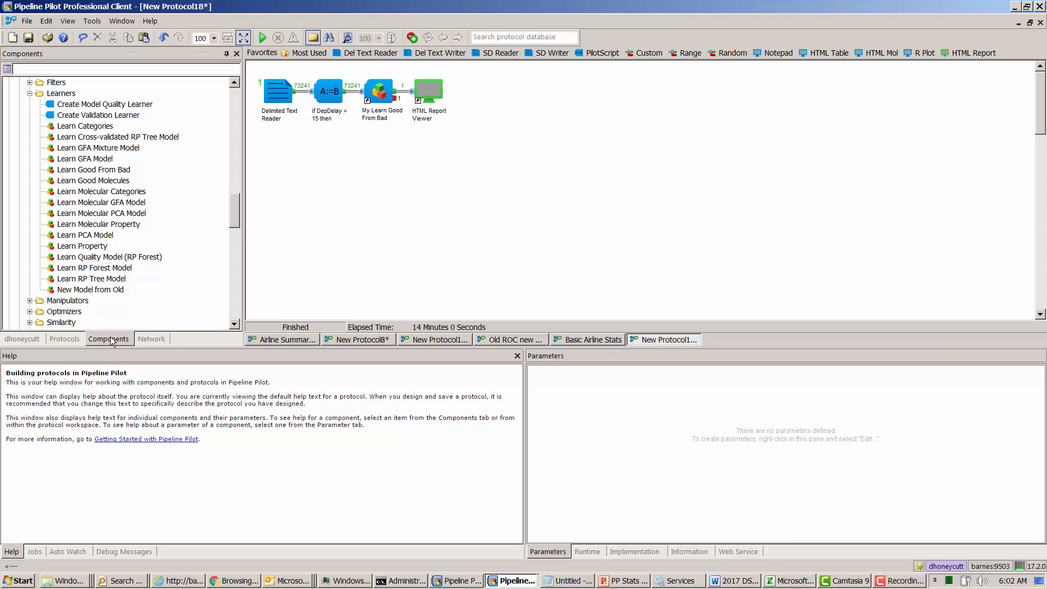
click(20, 342)
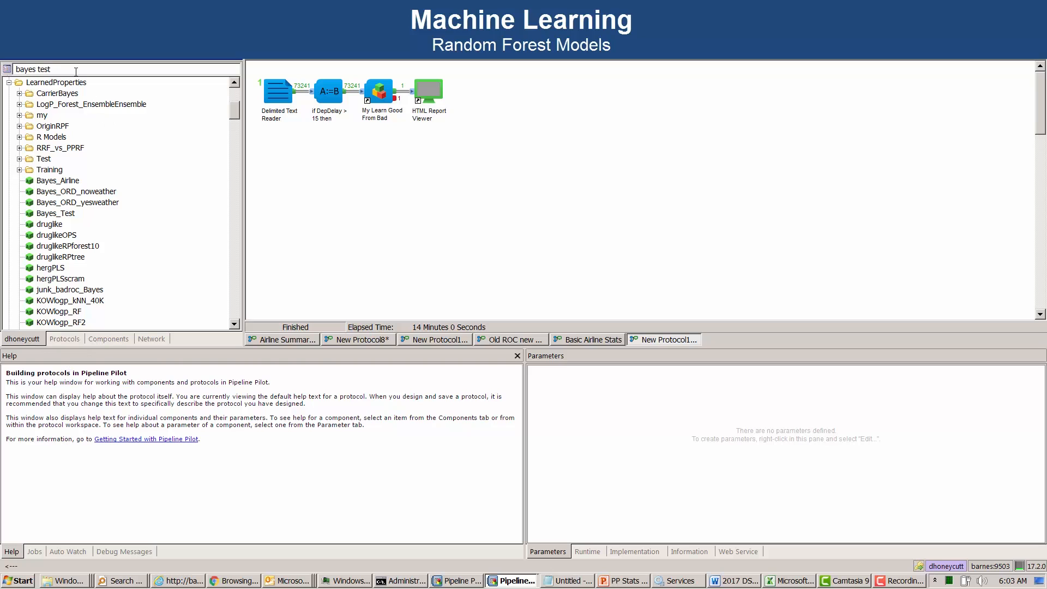
drag(74, 69, 2, 69)
text(baye)
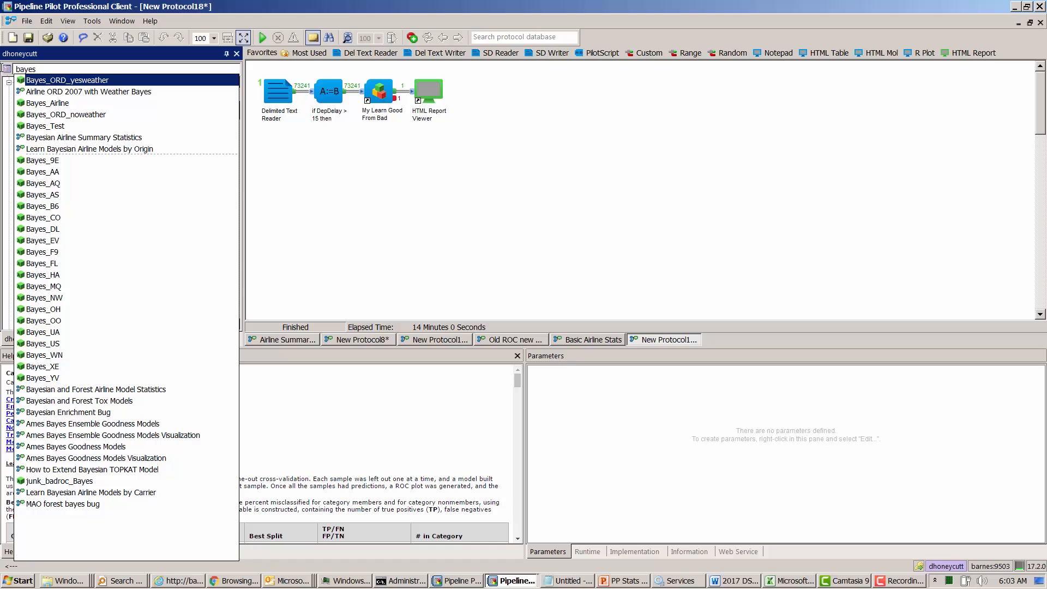
text(for)
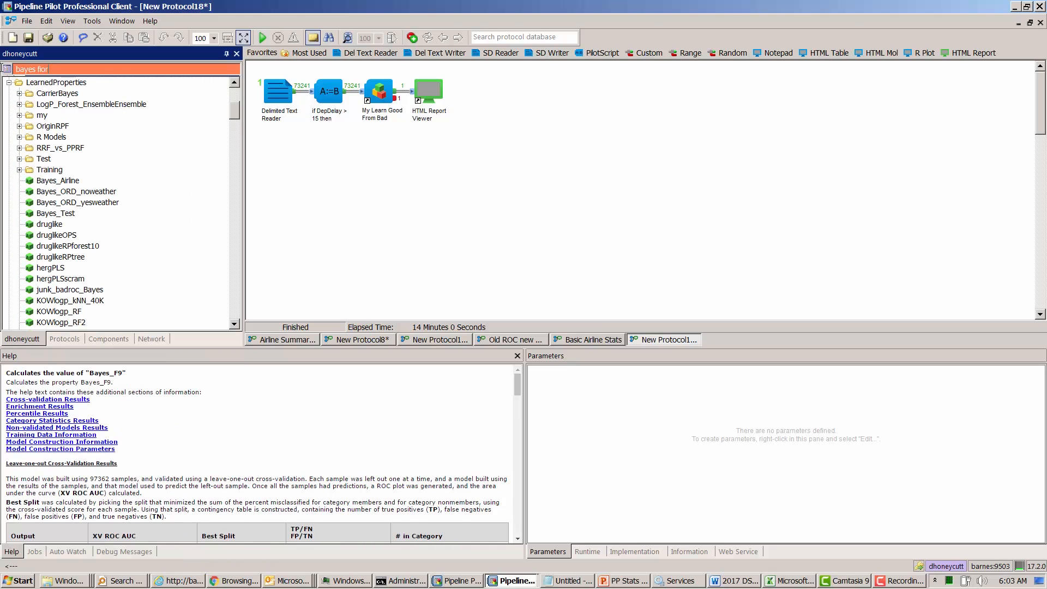
text(e)
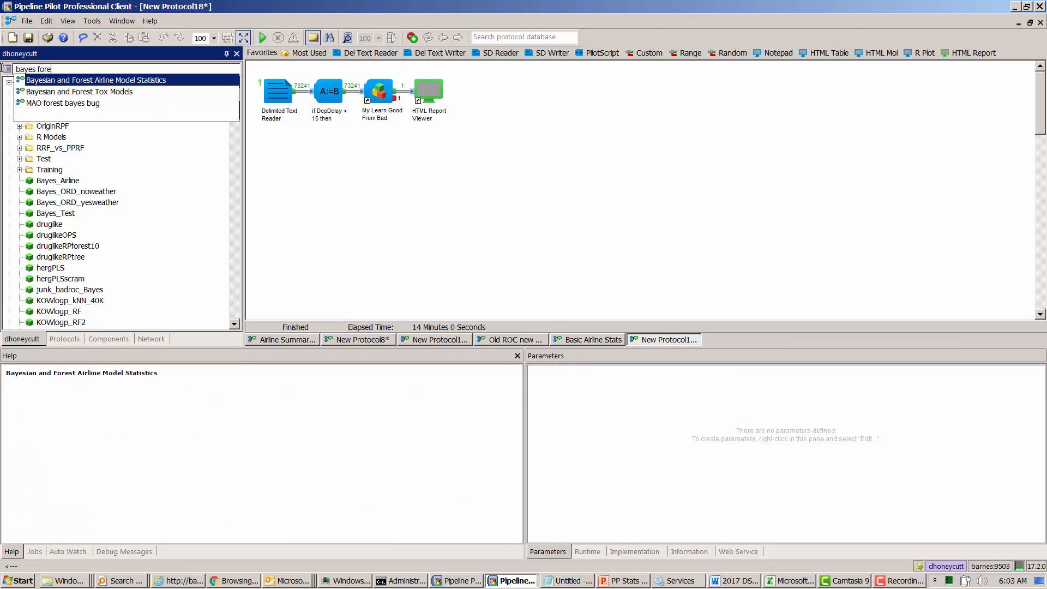
text(s)
click(47, 81)
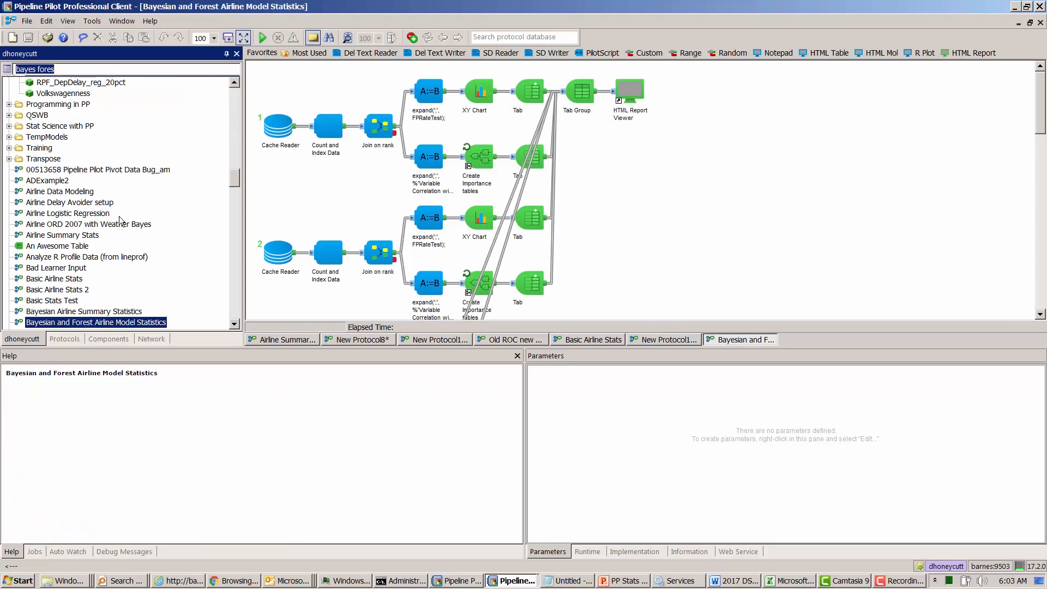
Create a new protocol and add the Learn RP Forest Model component to it.
click(13, 39)
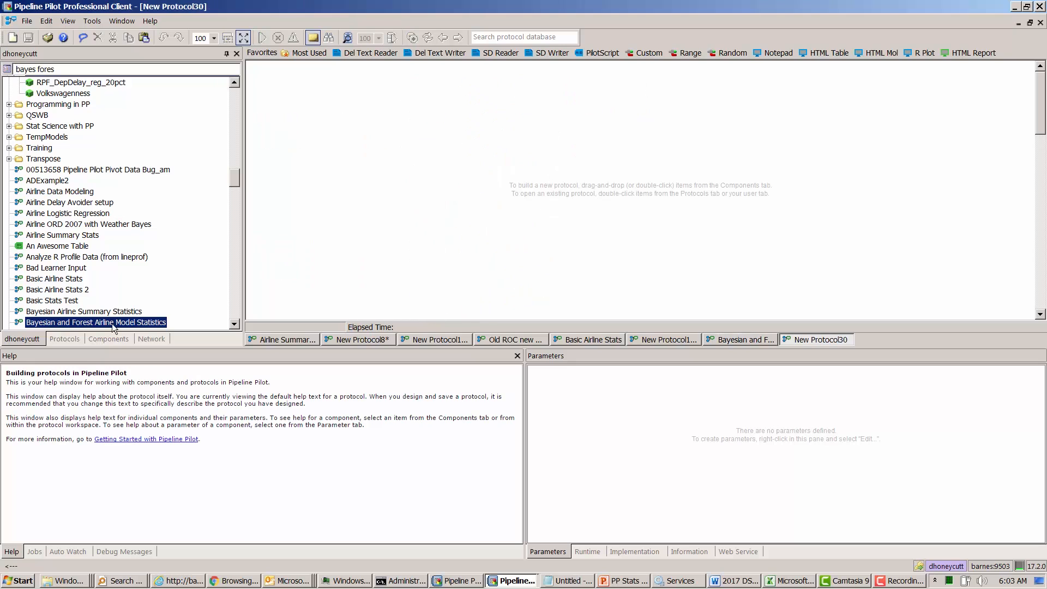
drag(236, 207, 234, 210)
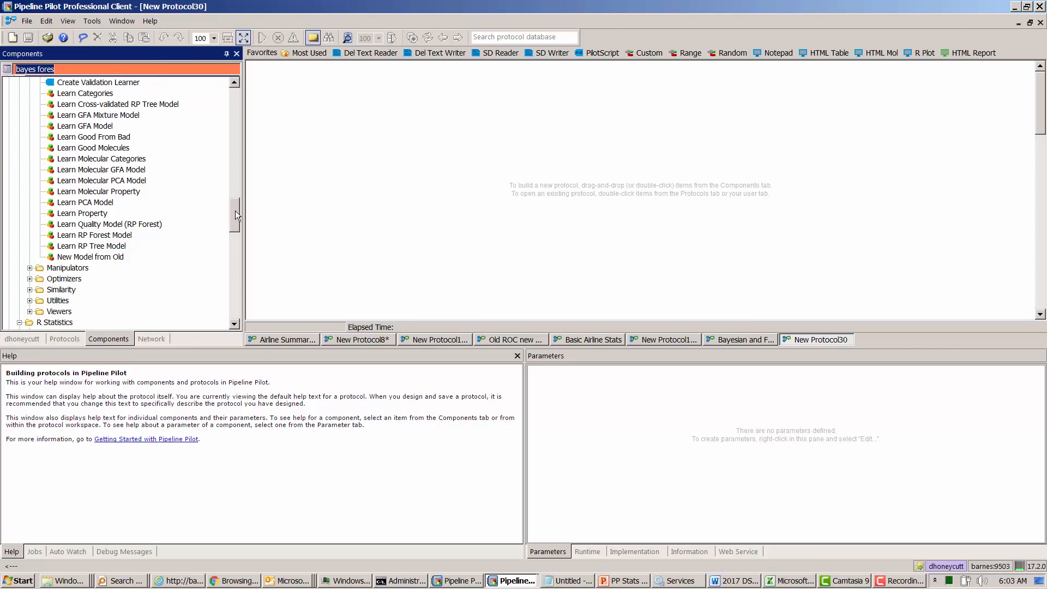
double_click(65, 235)
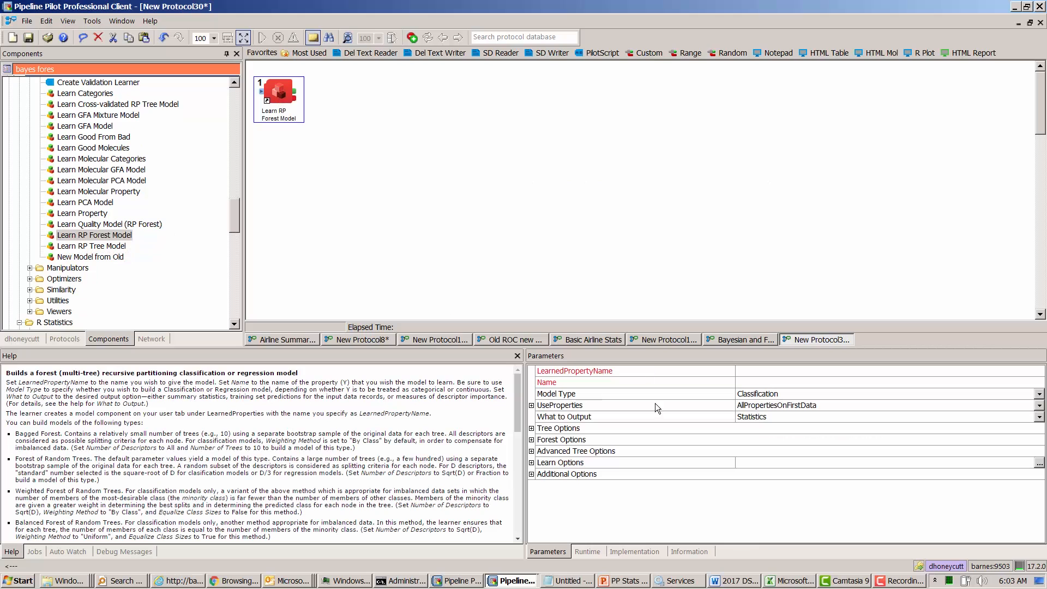
Review the Model Type, Forest Options and Tree Options of Learn RP Forest Model, and close the new protocol without saving.
click(762, 394)
click(762, 401)
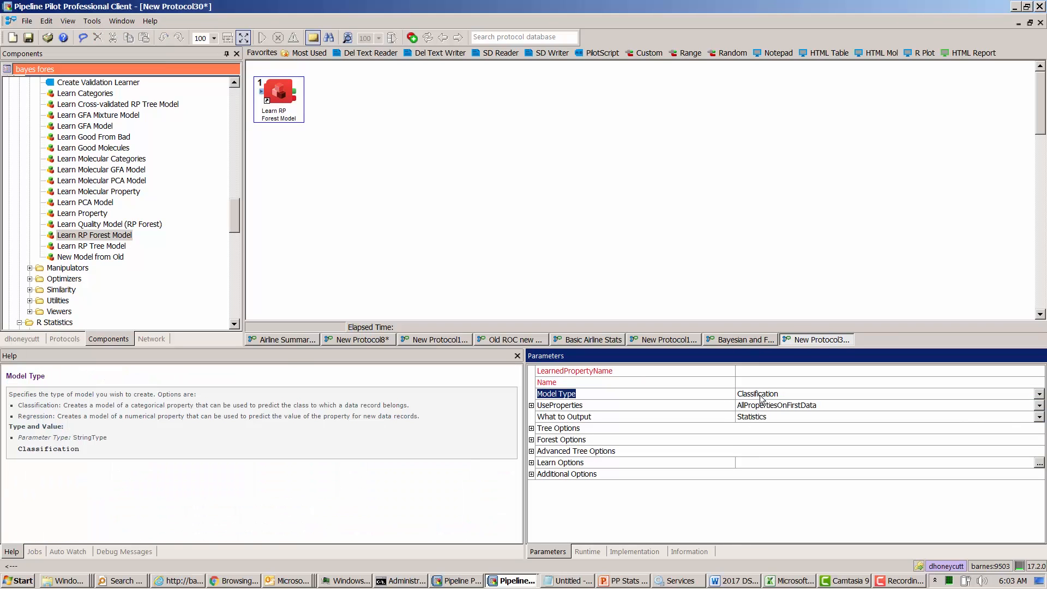
click(531, 439)
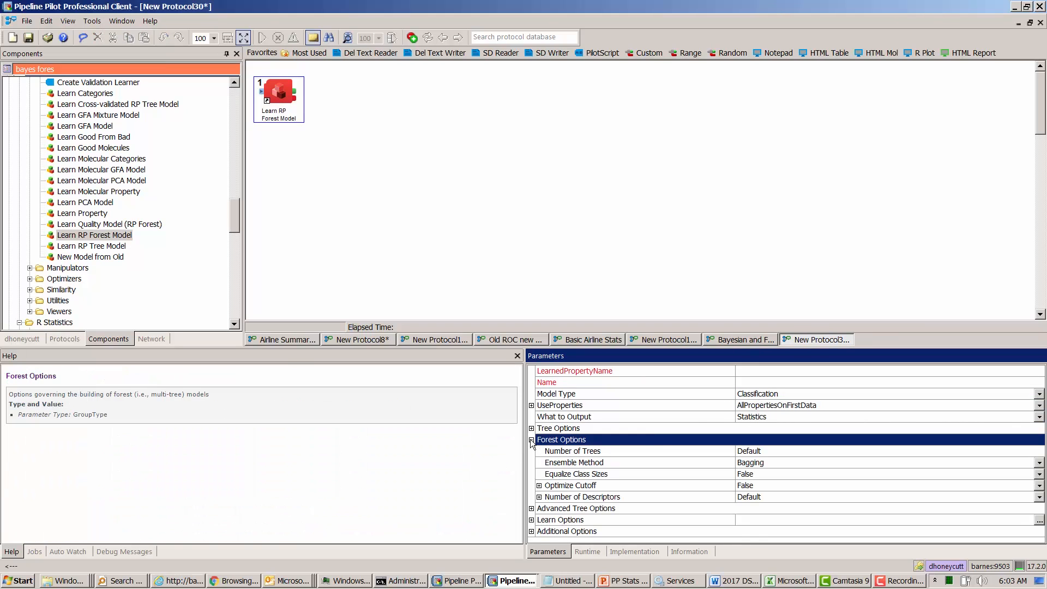
click(532, 428)
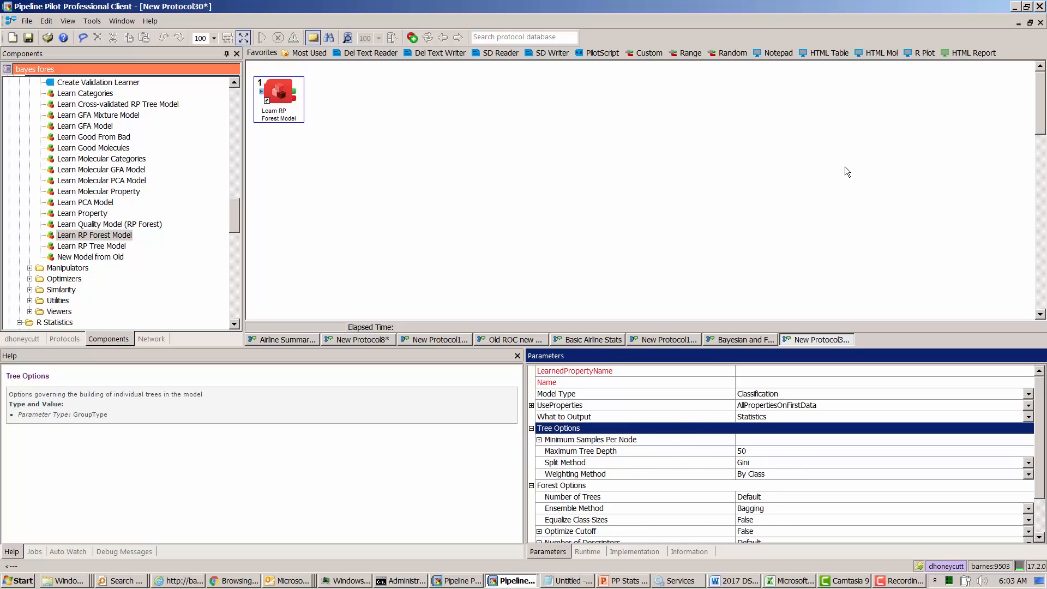
click(1040, 23)
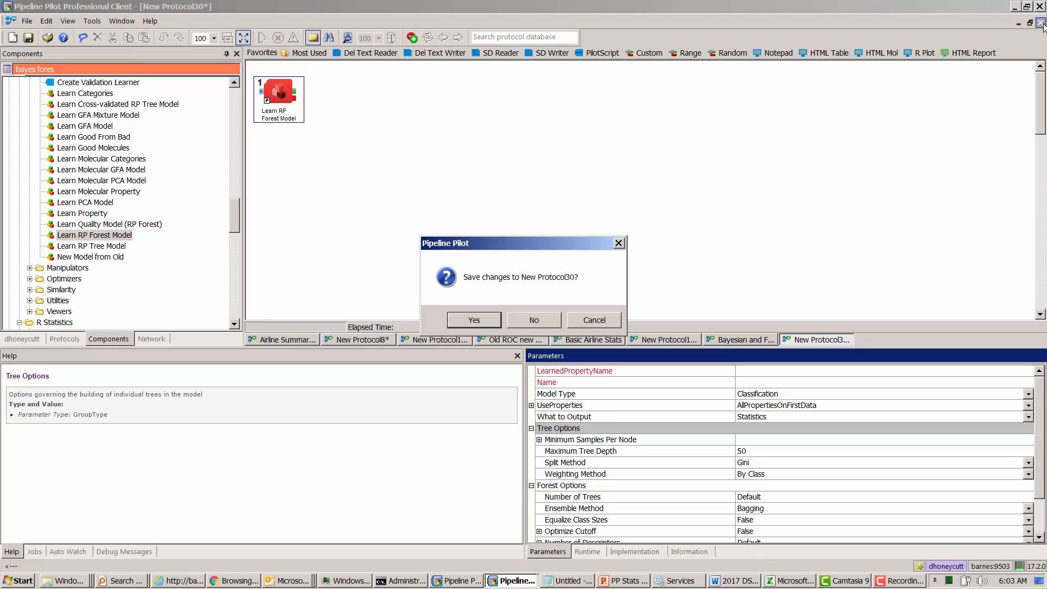
key(n)
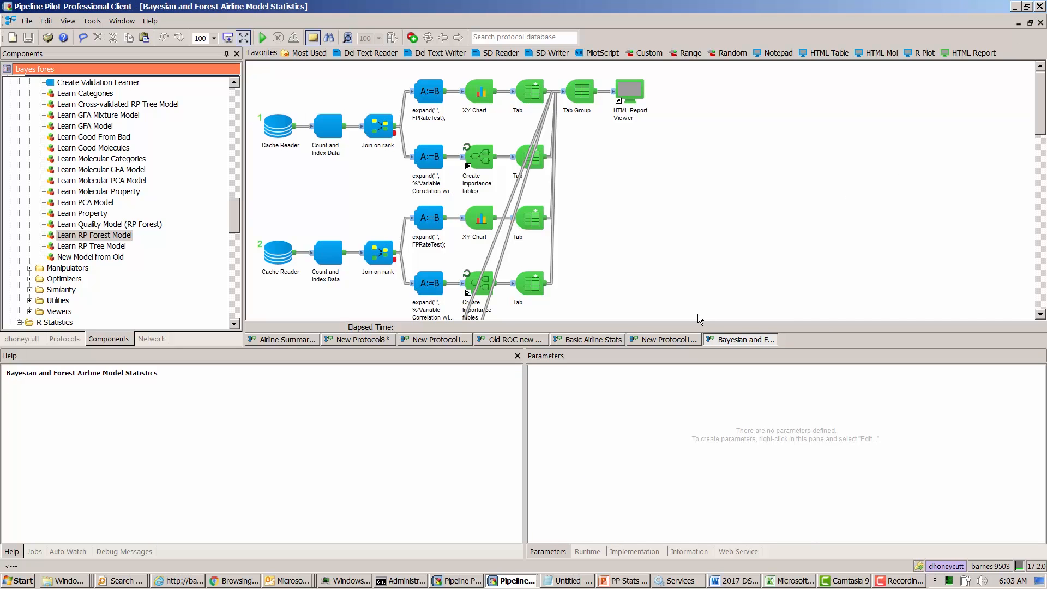
Check the CacheID of the three Cache Readers in the Bayesian and Forest Airline Model Statistics protocol and run the protocol.
click(656, 341)
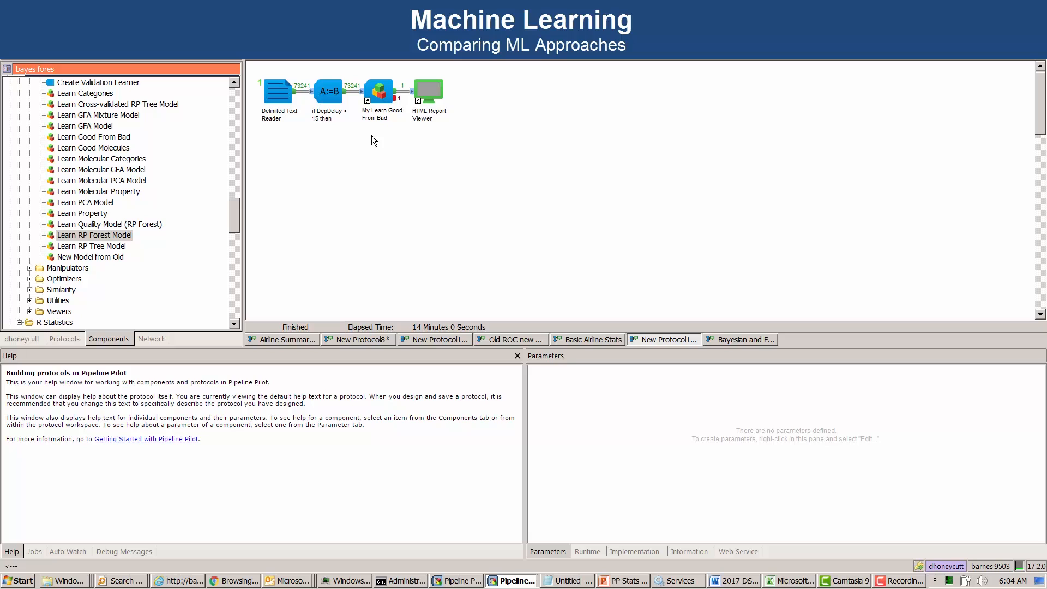
click(748, 339)
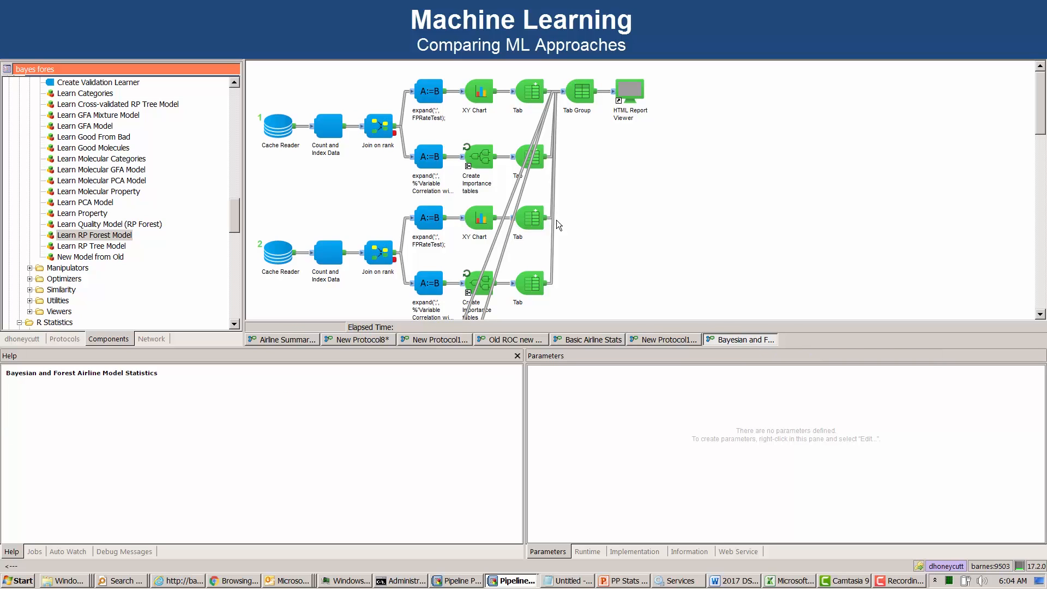
click(277, 132)
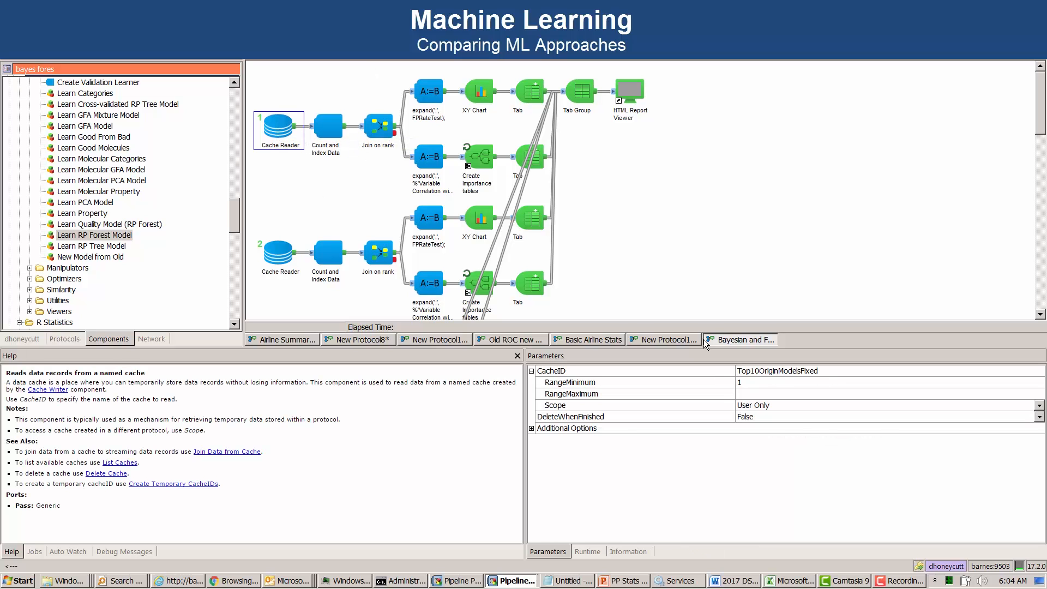
click(282, 262)
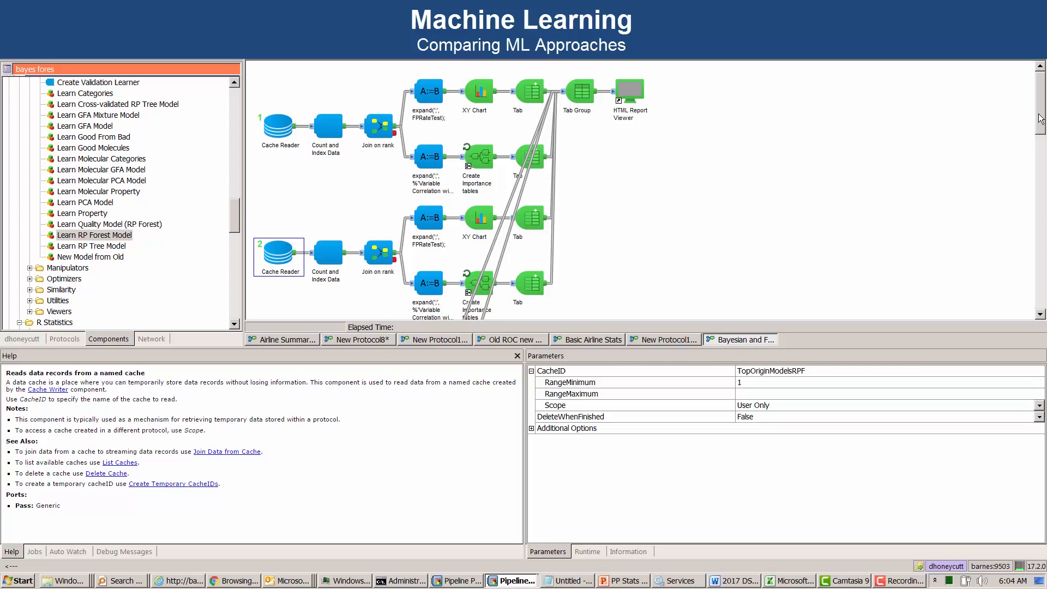
drag(1040, 119, 1040, 157)
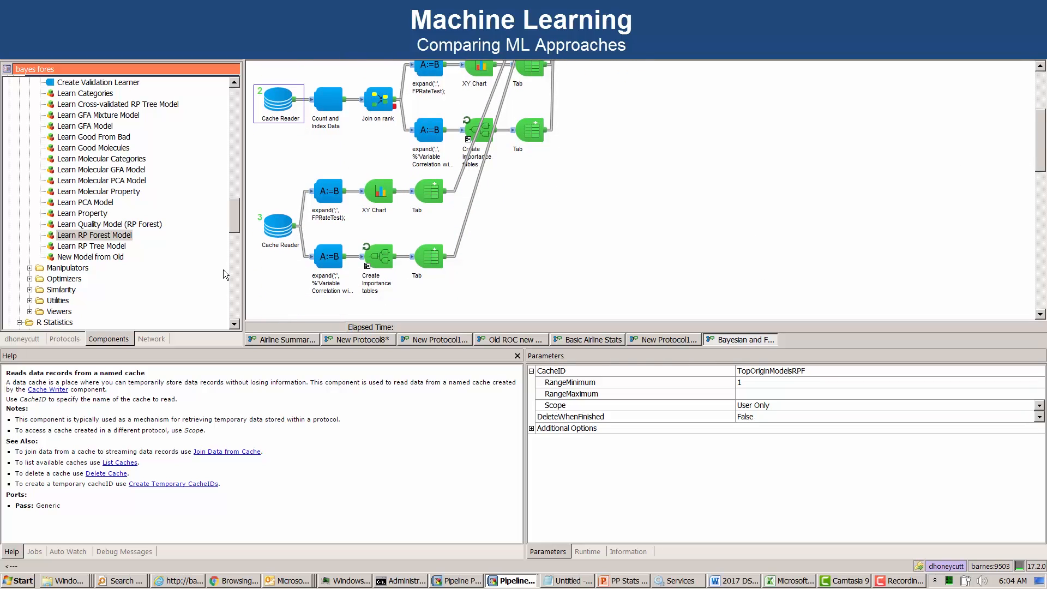
click(273, 234)
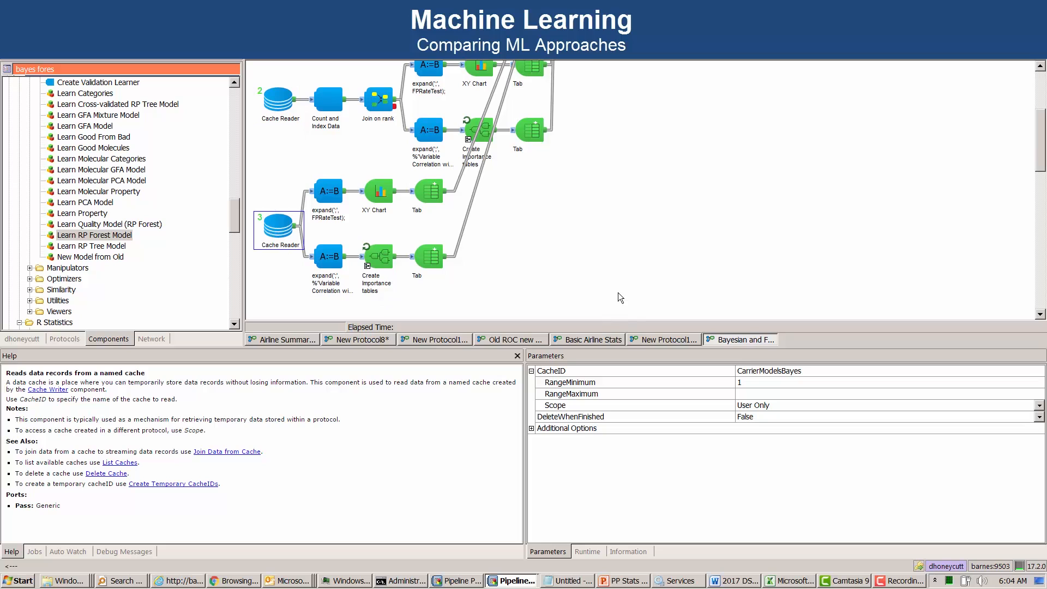
drag(1042, 168, 1033, 123)
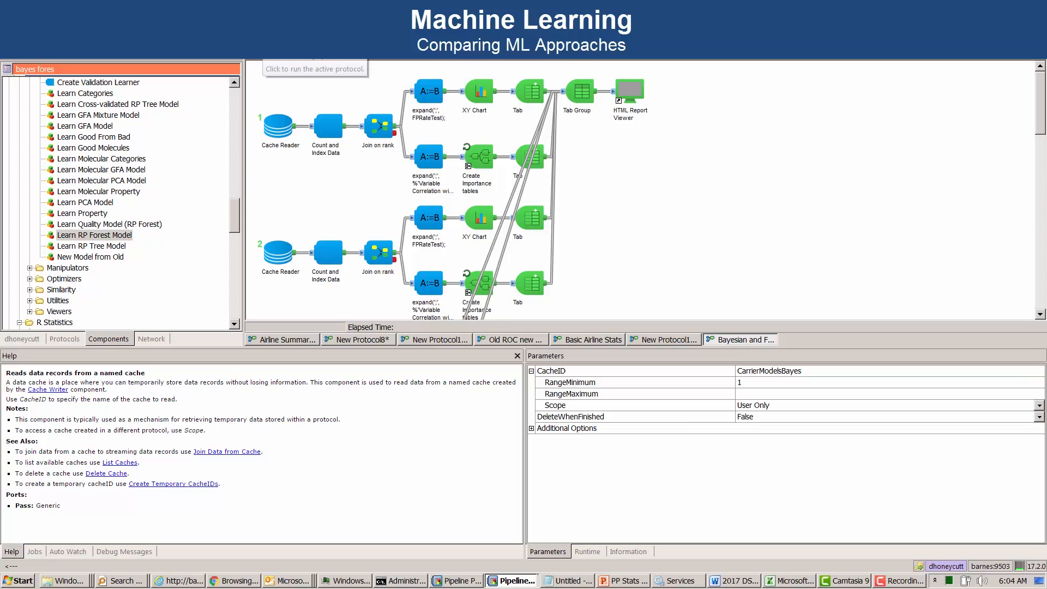
click(262, 51)
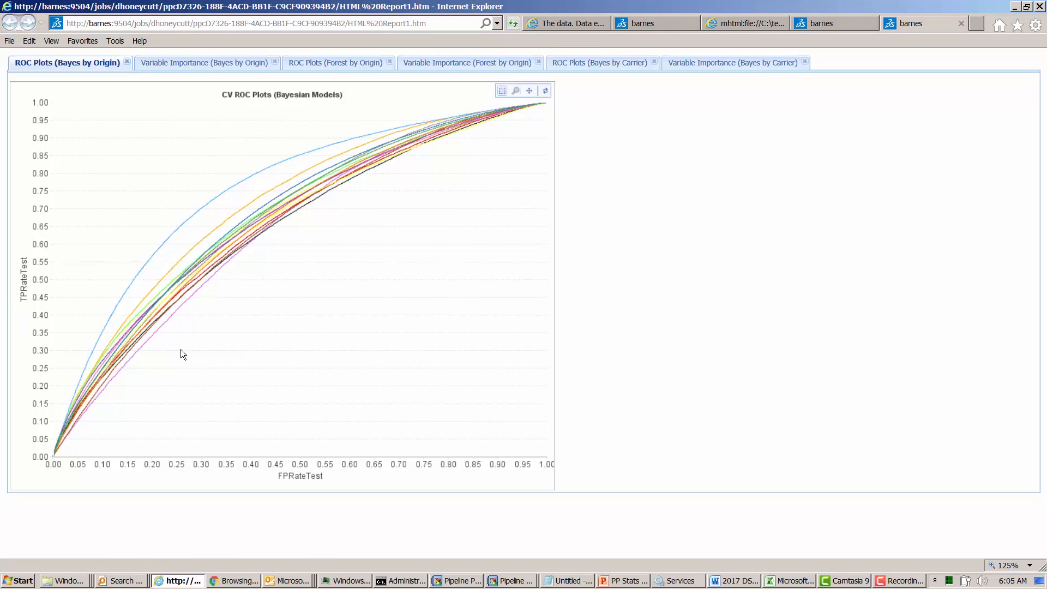
Examine the variable importance tables and ROC AUC of the Bayesian models for each origin airport in the report.
click(183, 67)
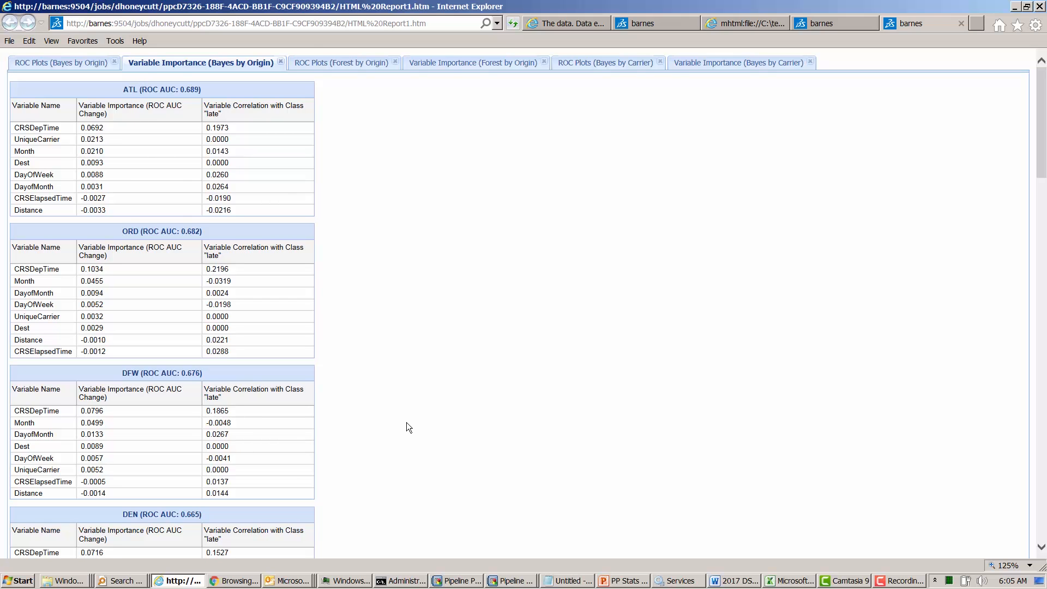
scroll(407, 423, down, 15)
scroll(406, 422, down, 5)
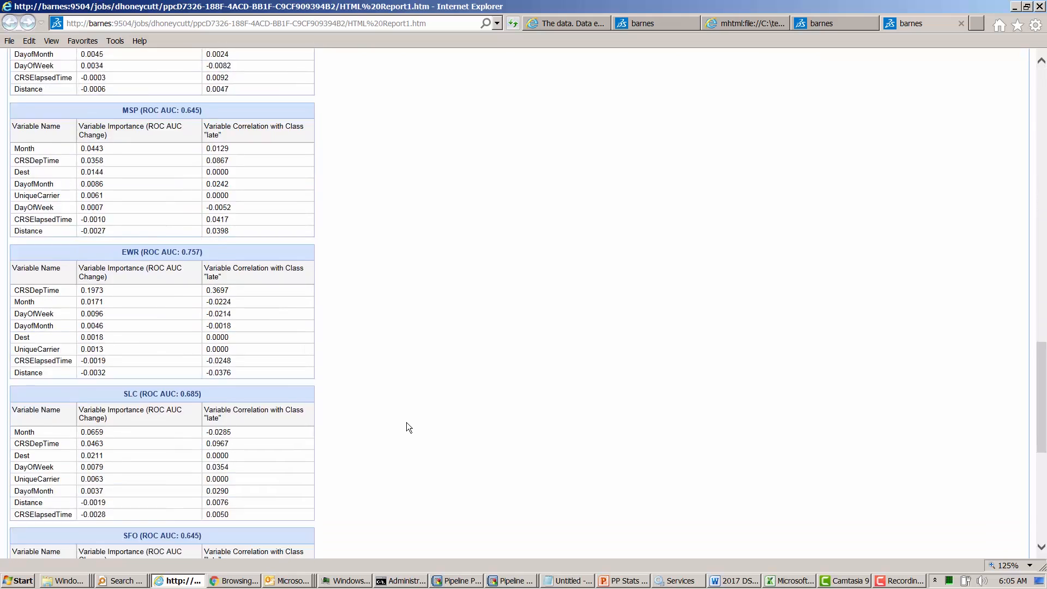
scroll(407, 420, up, 20)
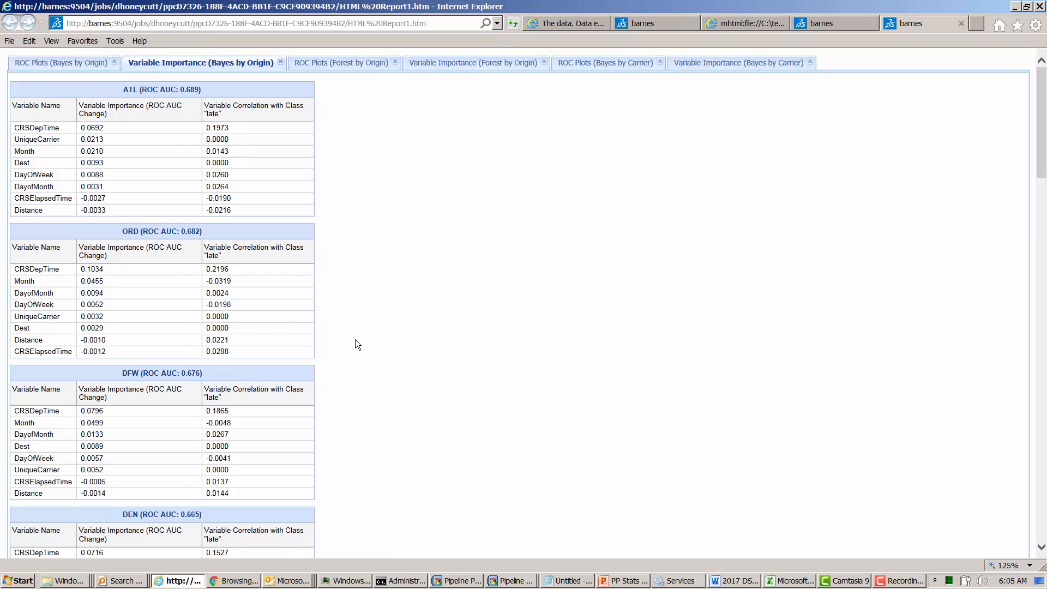
scroll(356, 342, down, 15)
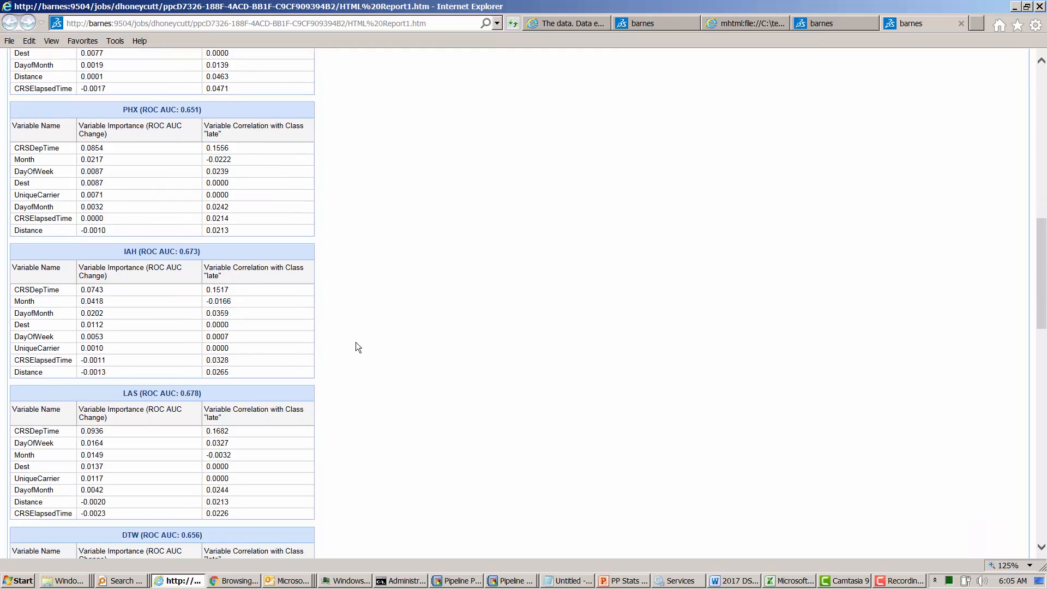
scroll(355, 342, down, 7)
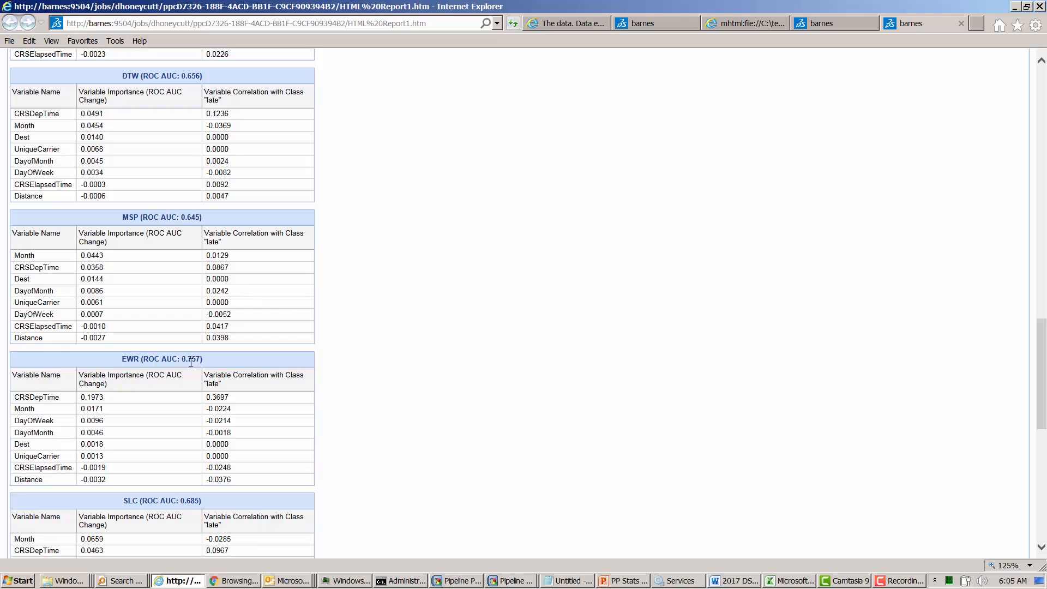
scroll(436, 370, down, 2)
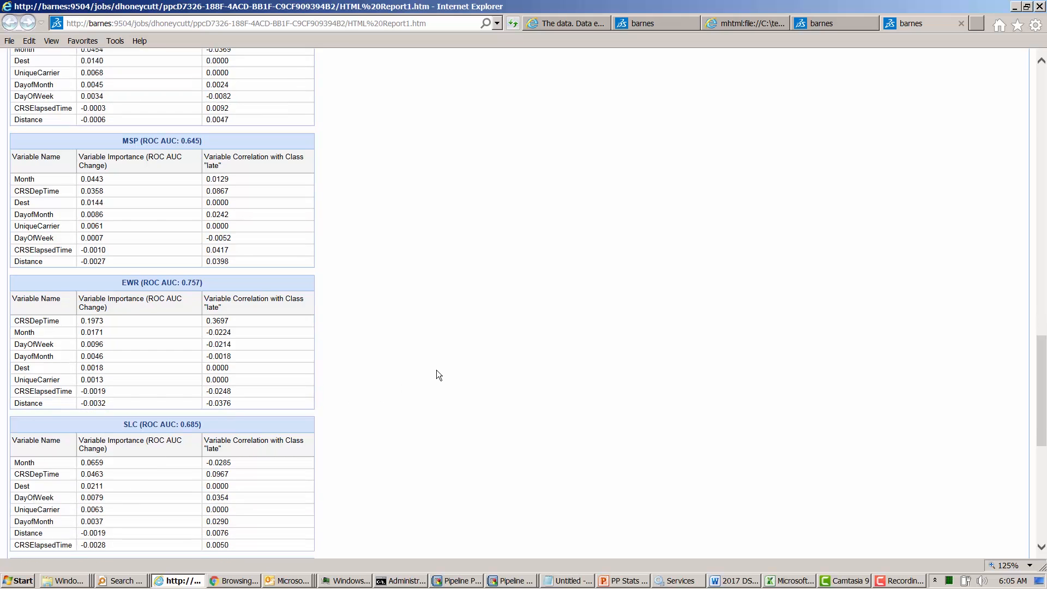
scroll(437, 370, down, 7)
scroll(437, 370, down, 1)
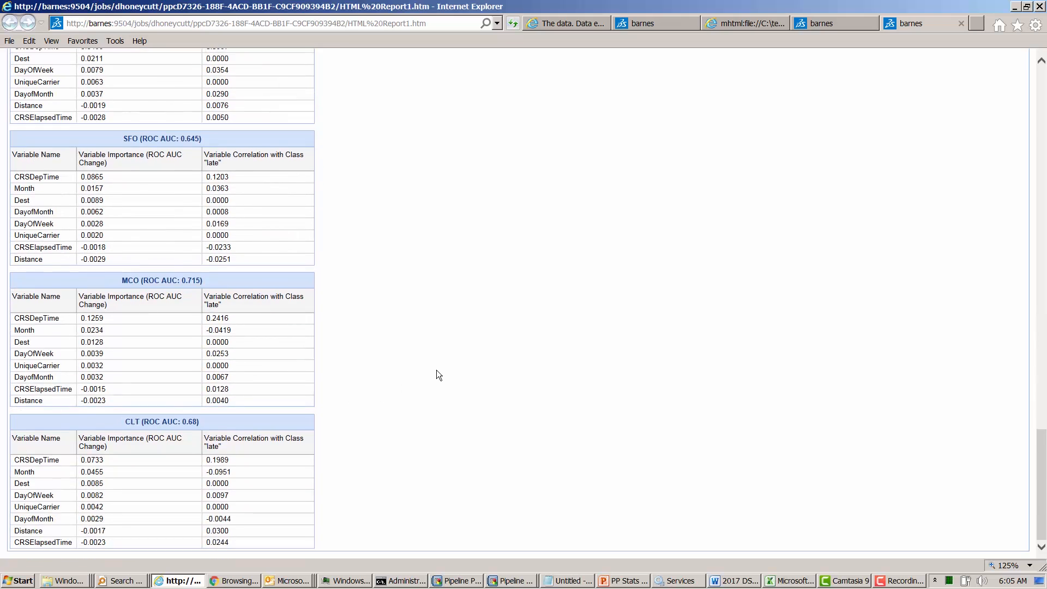
Compare how CRSDepTime and Month rank across the origin airports' Bayesian variable importance tables.
scroll(436, 369, up, 2)
scroll(389, 359, up, 10)
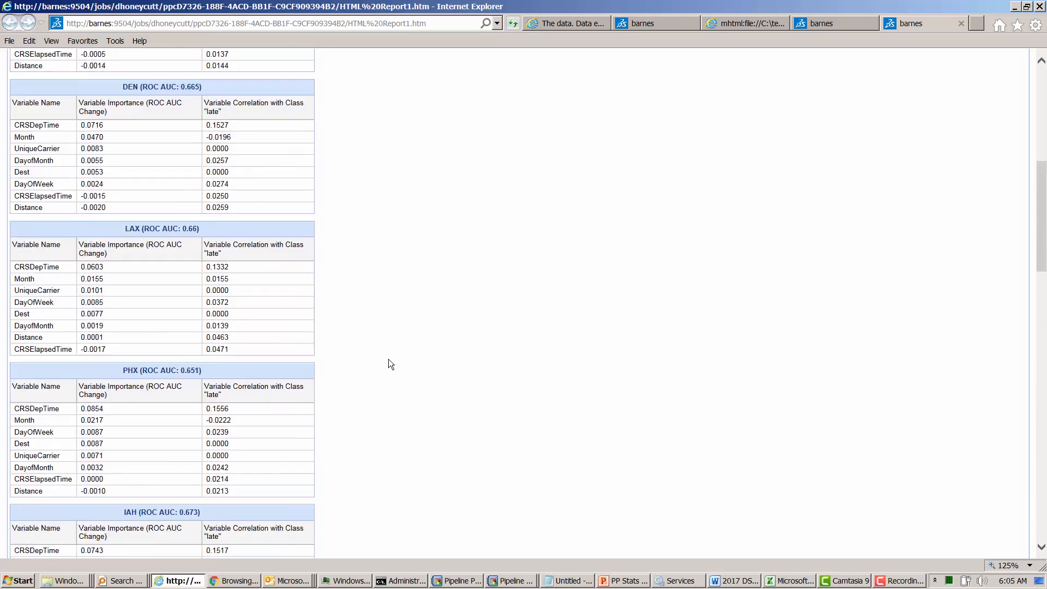
scroll(389, 360, up, 10)
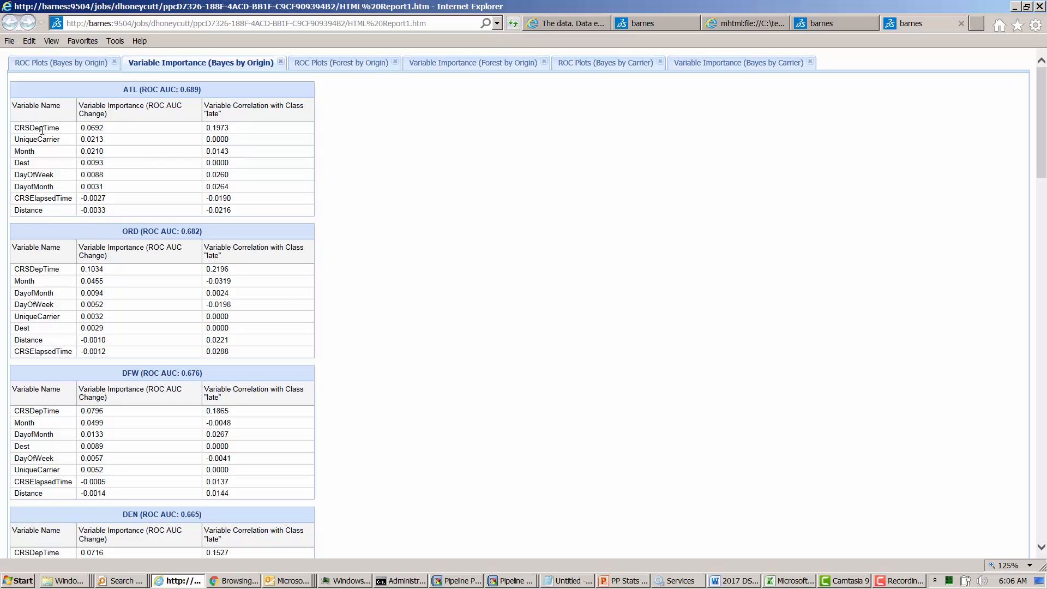
scroll(110, 289, down, 15)
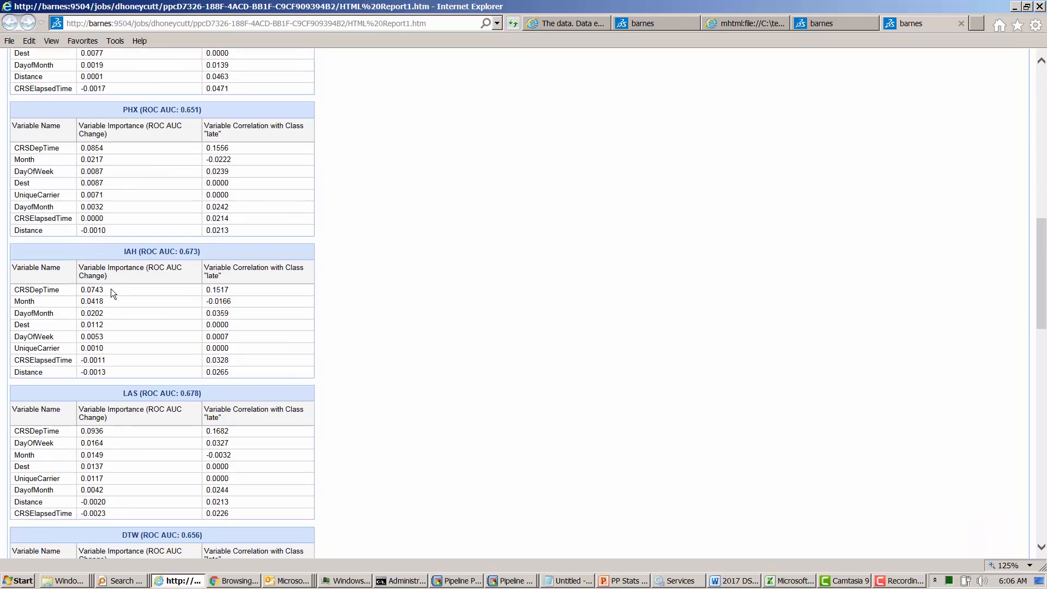
scroll(111, 292, down, 3)
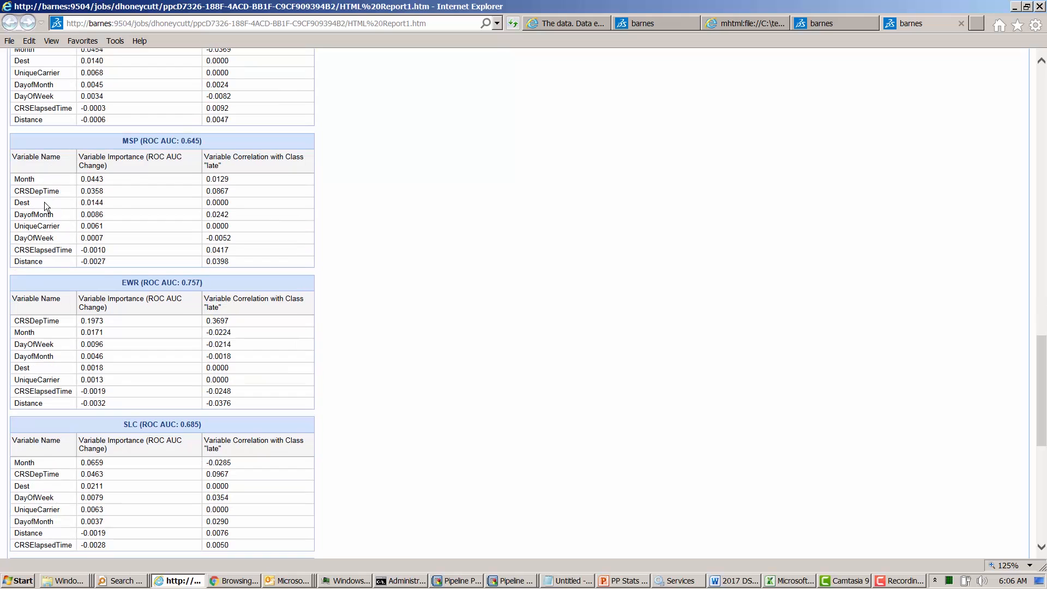
scroll(126, 165, down, 5)
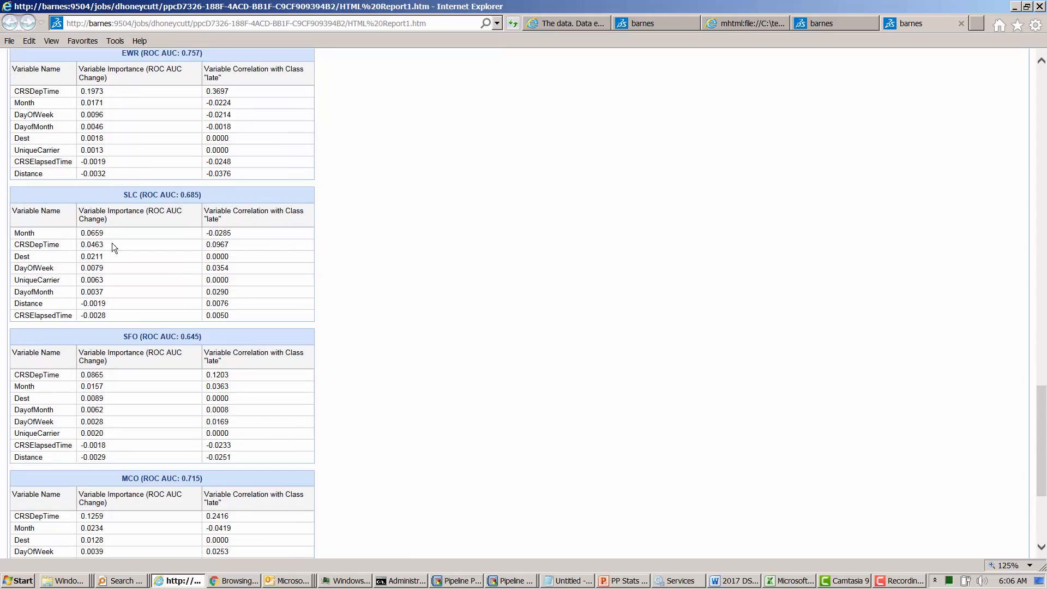
scroll(106, 255, down, 15)
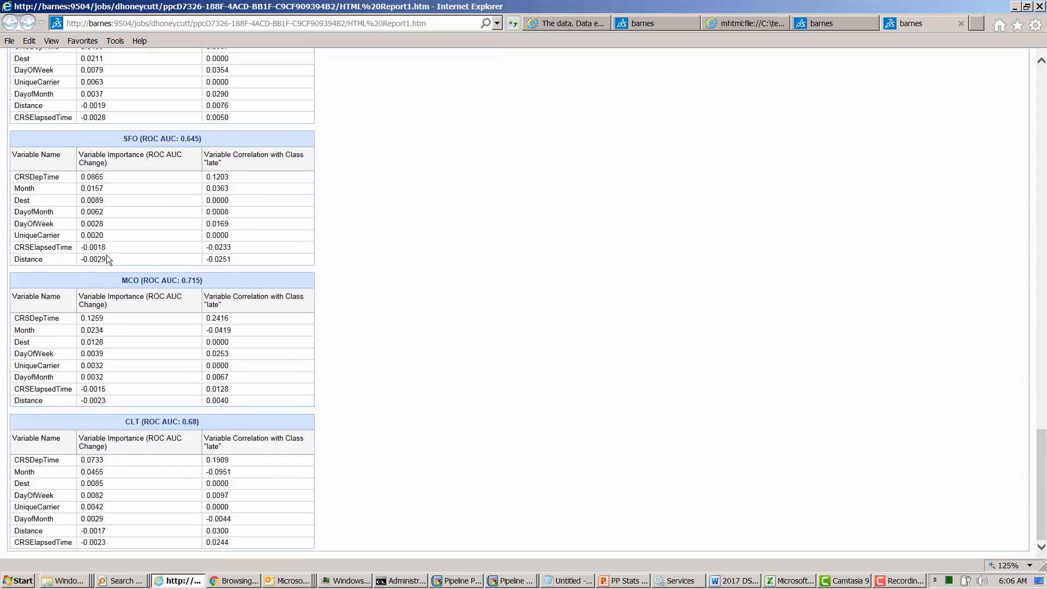
scroll(106, 255, up, 20)
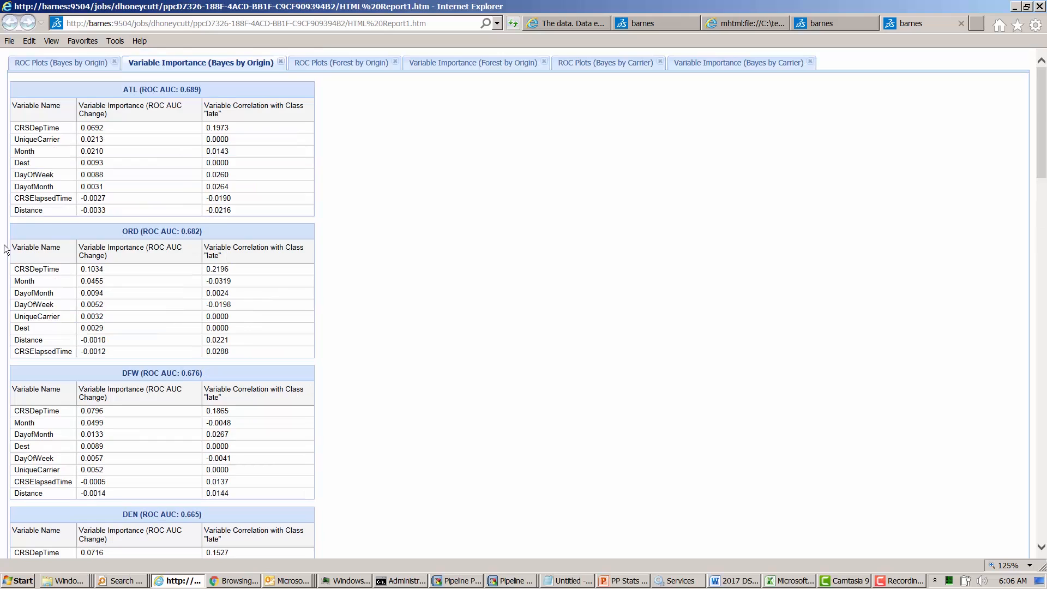
Compare the cross-validated ROC plots of the forest models by origin with those of the Bayesian models by origin.
click(327, 66)
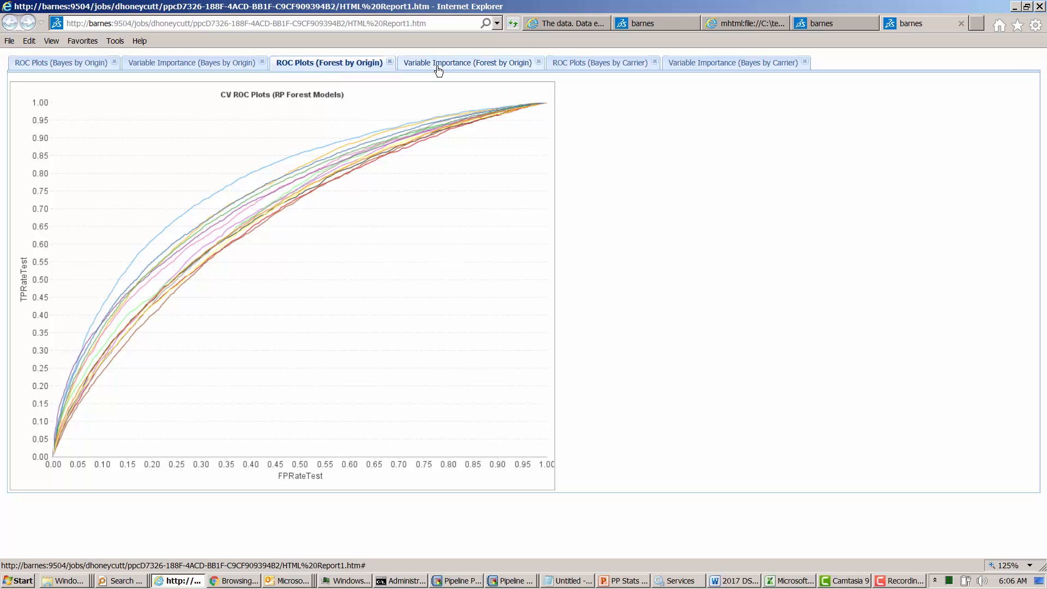
click(64, 64)
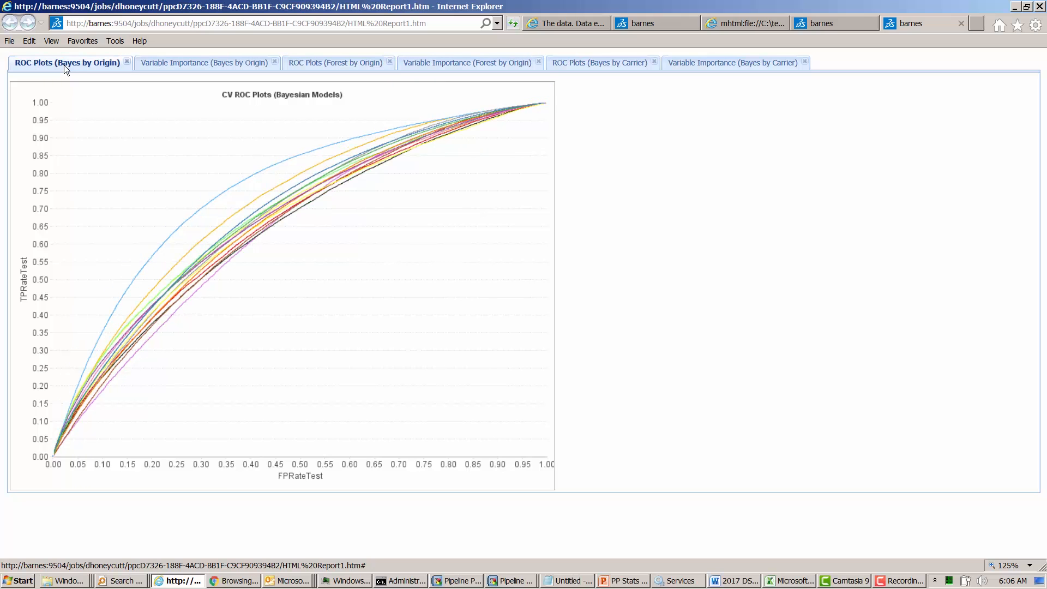
click(313, 66)
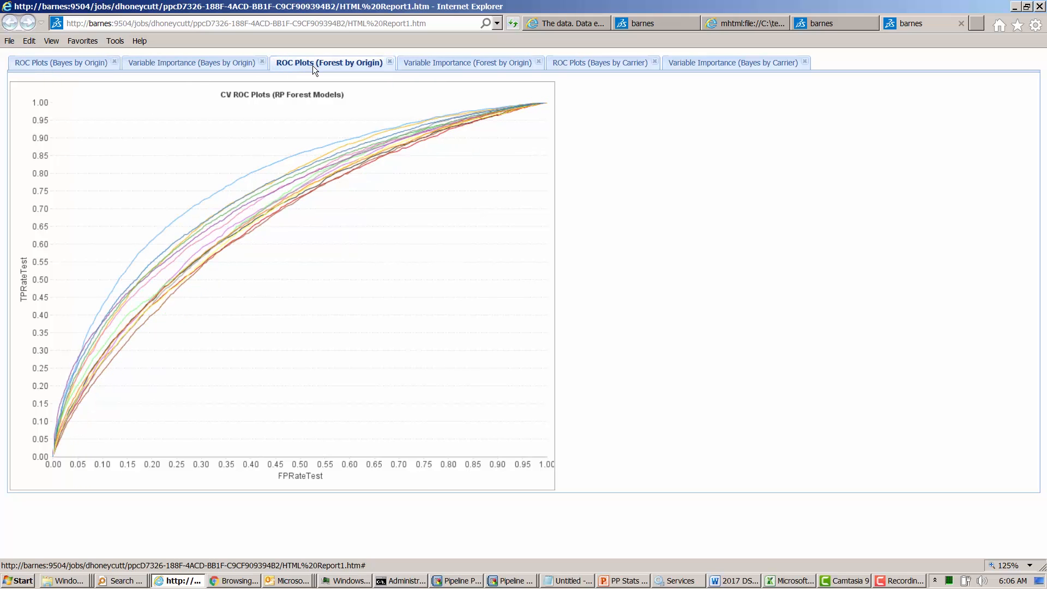
Examine the ROC AUC and variable importance rankings of the forest models for each origin airport.
click(462, 64)
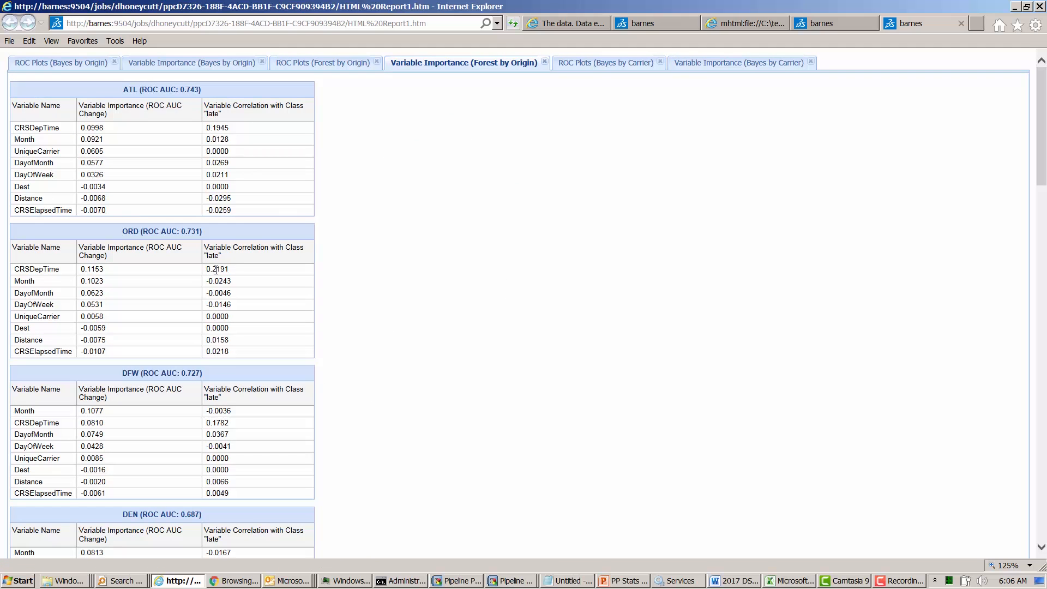
scroll(247, 352, down, 3)
scroll(246, 353, down, 10)
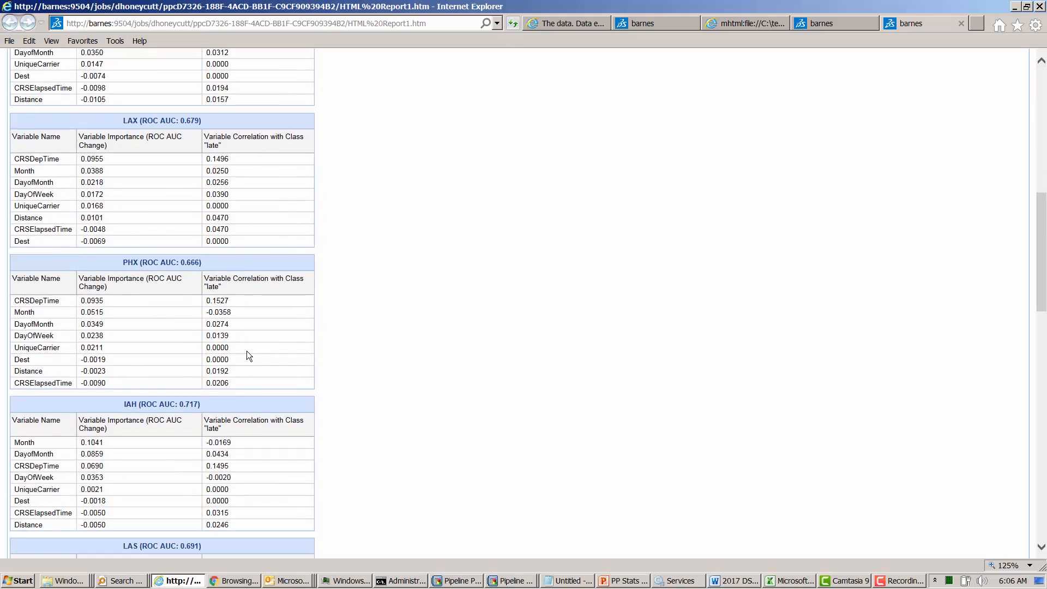
scroll(246, 352, down, 10)
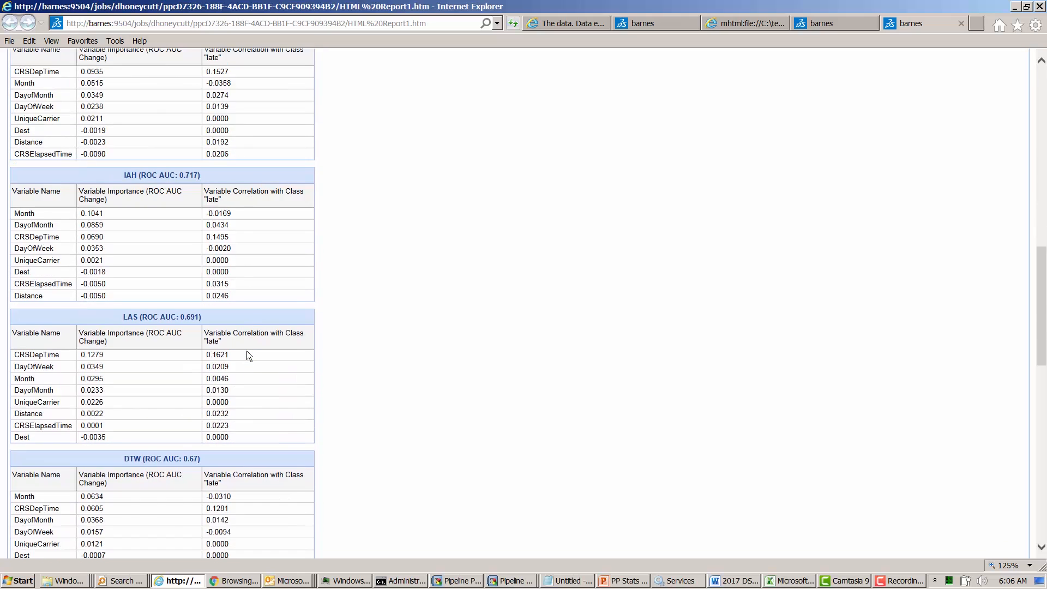
scroll(246, 356, down, 2)
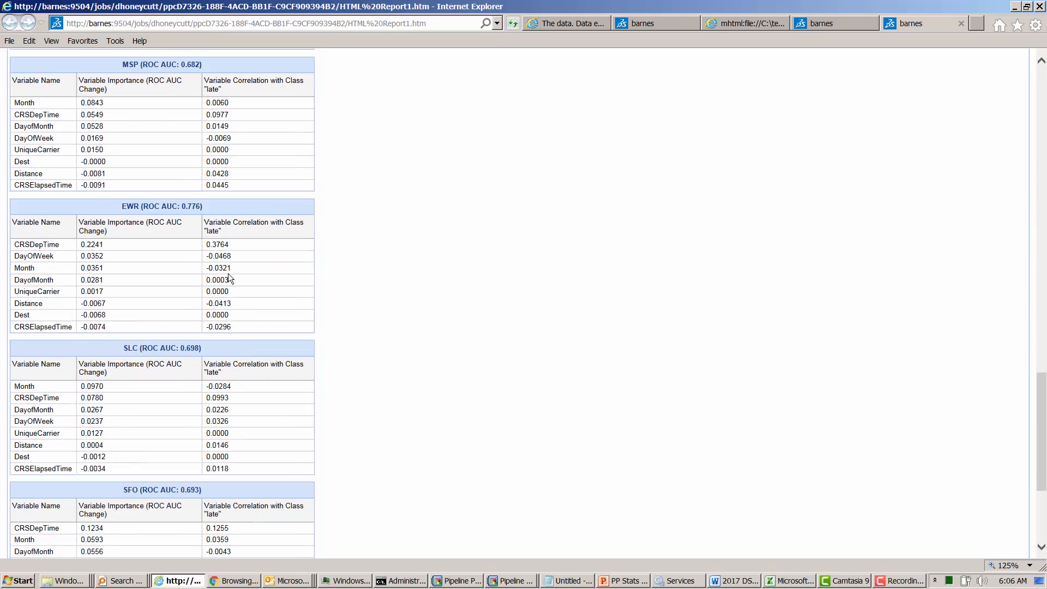
scroll(363, 429, down, 1)
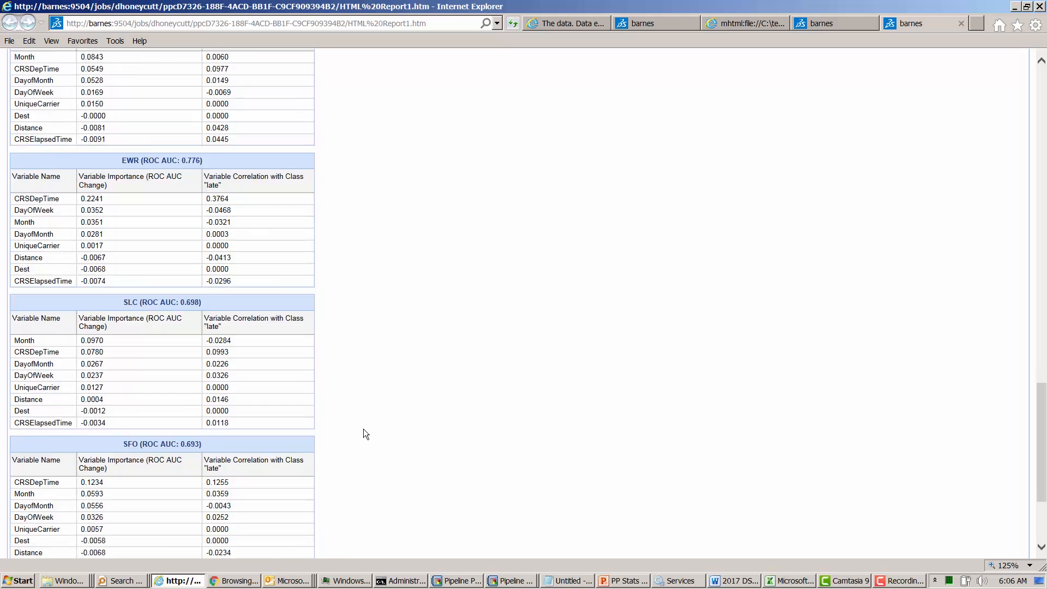
scroll(364, 429, down, 3)
scroll(363, 429, up, 13)
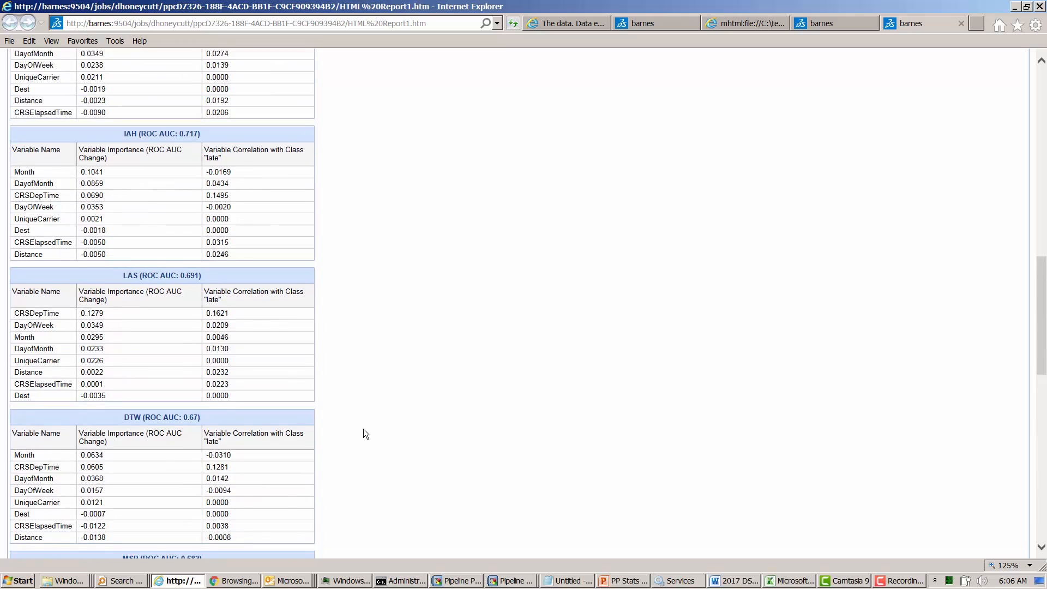
scroll(363, 428, up, 10)
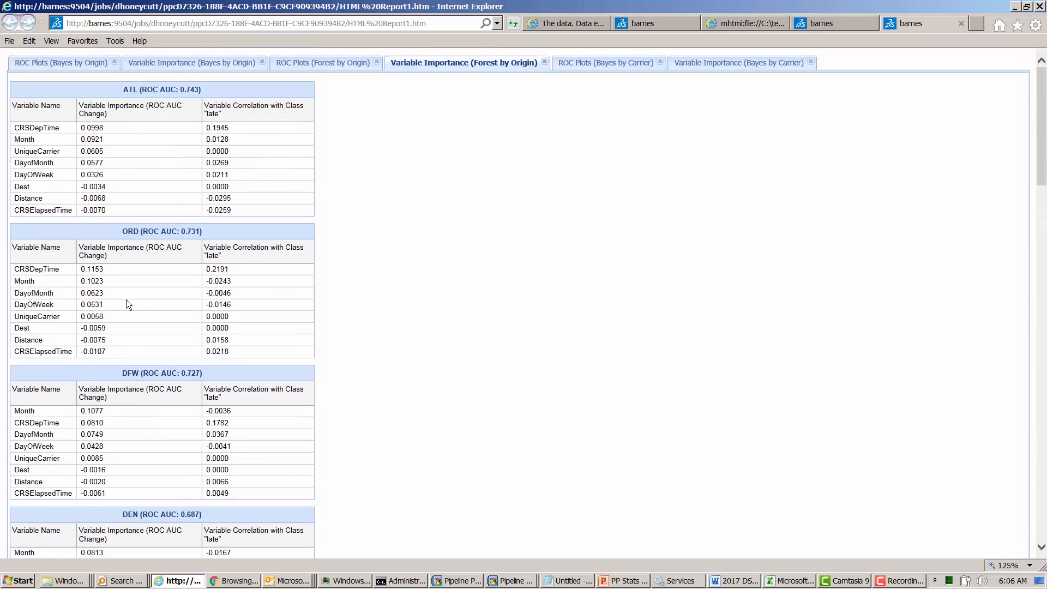
scroll(93, 308, down, 1)
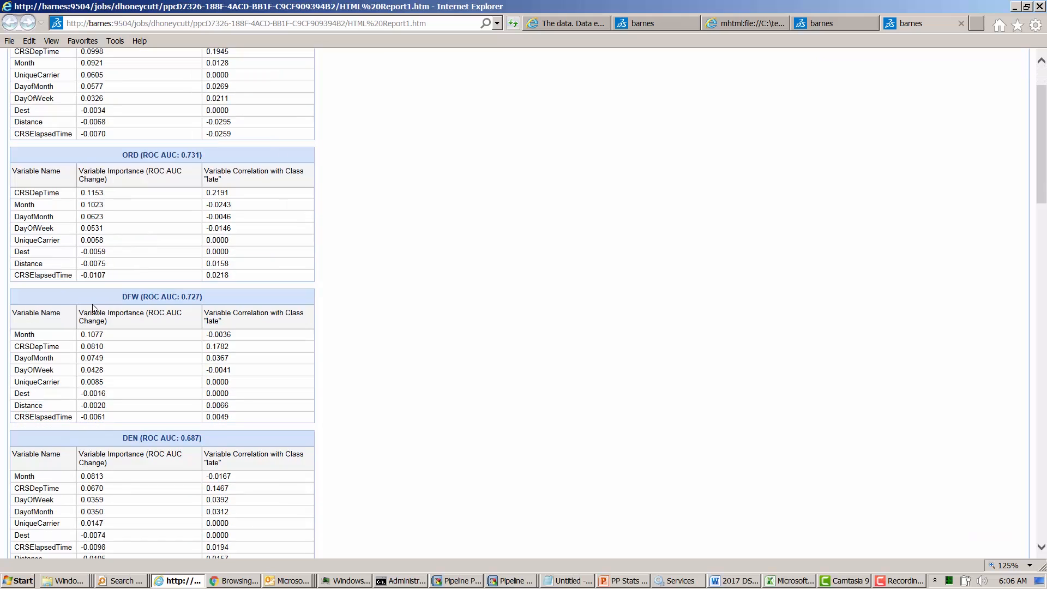
scroll(92, 309, down, 1)
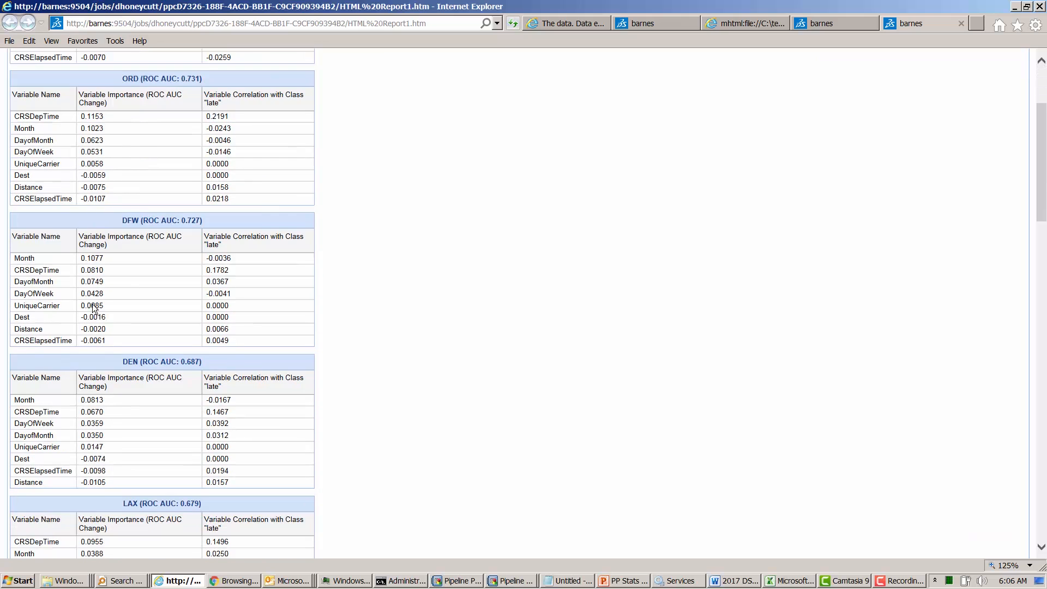
scroll(93, 308, down, 2)
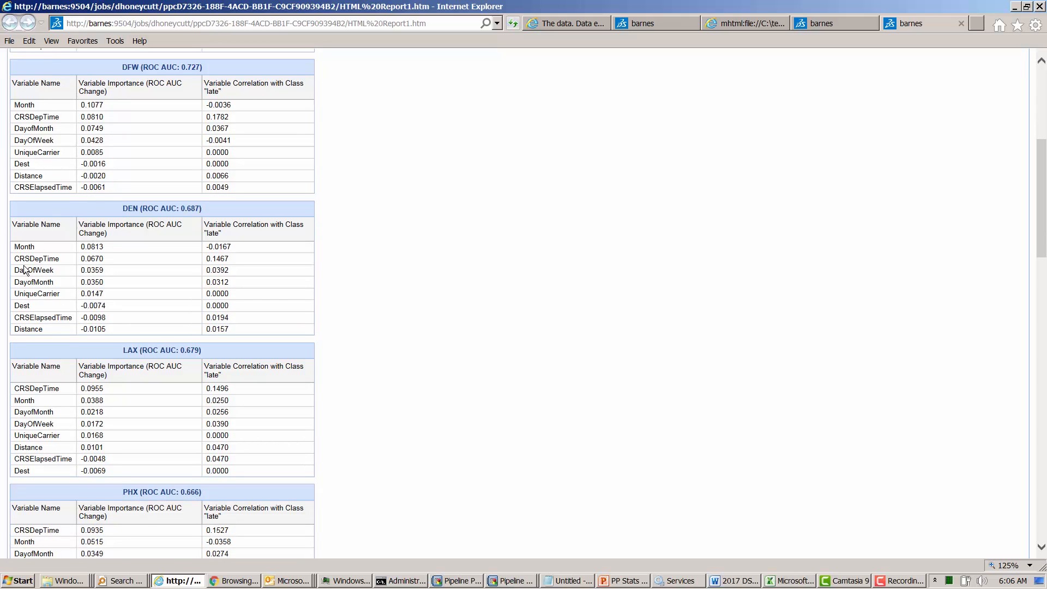
scroll(89, 277, down, 4)
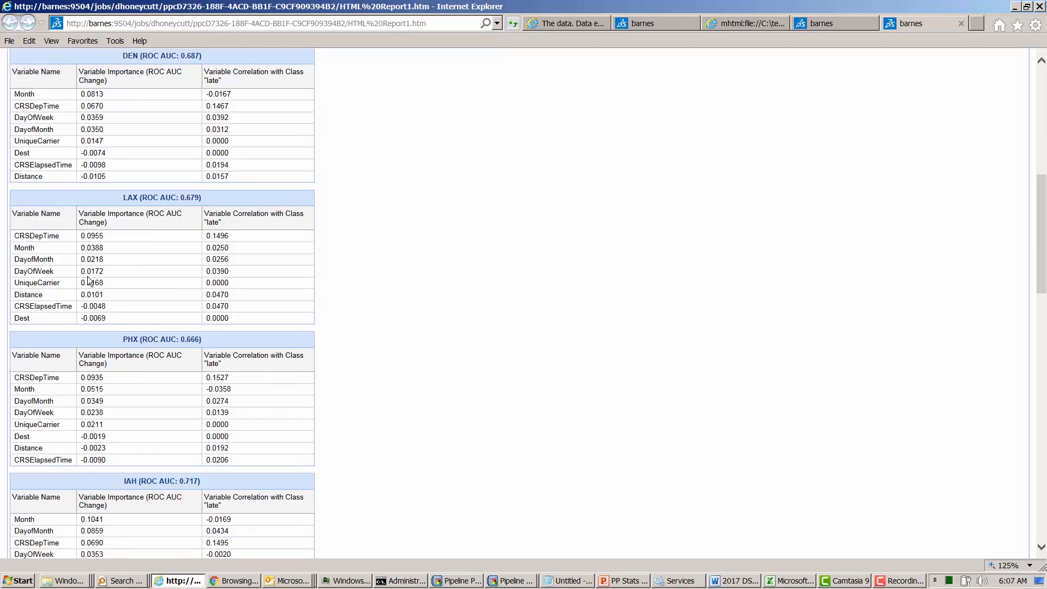
scroll(88, 276, up, 8)
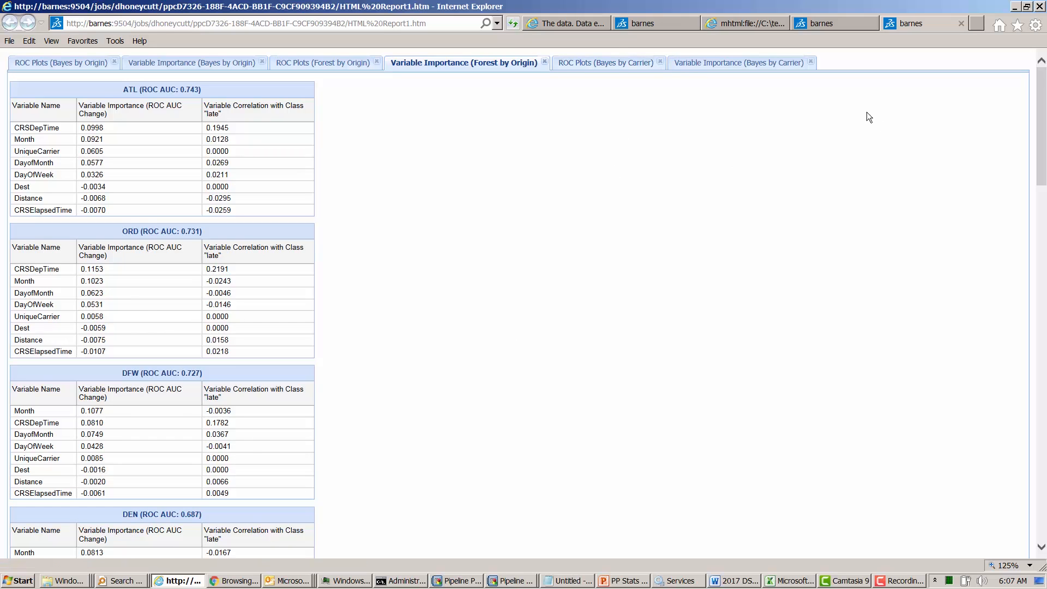
Compare the ROC plots of the Bayesian models by carrier with those of the Bayesian models by origin.
click(591, 66)
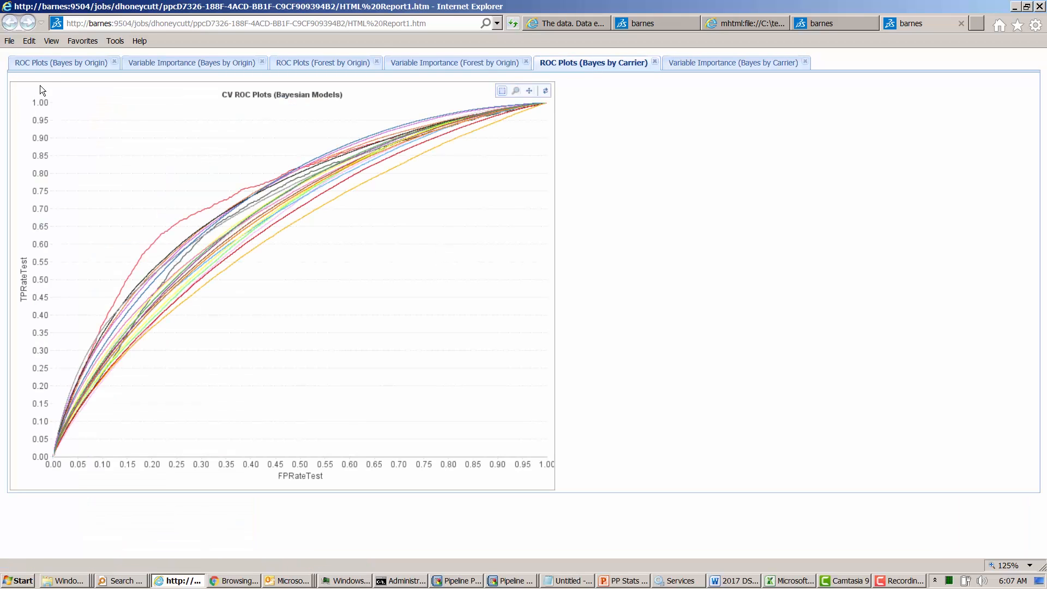
click(40, 64)
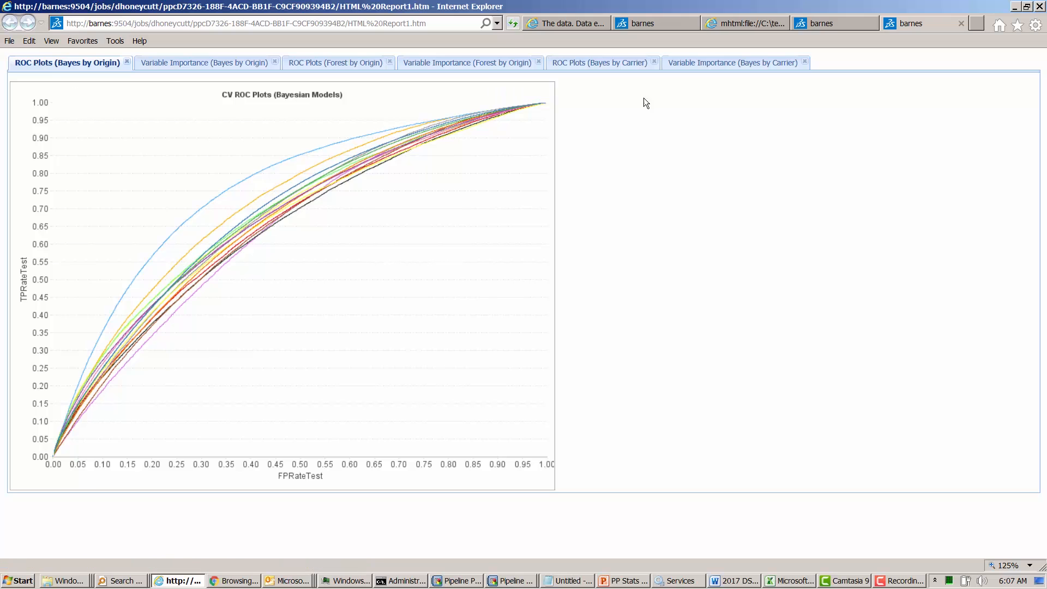
click(603, 64)
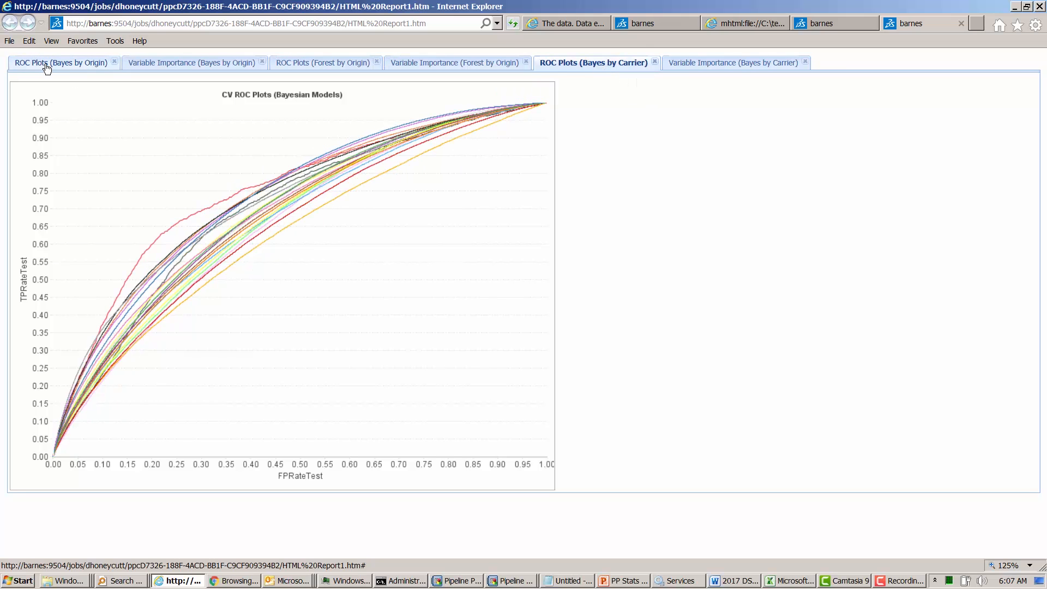
click(47, 66)
click(591, 65)
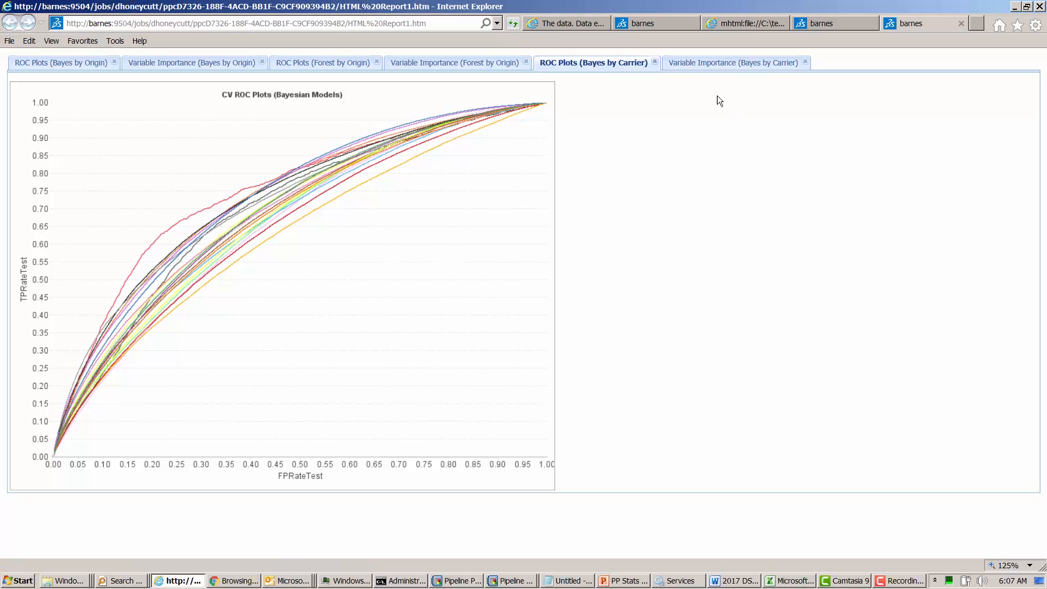
Examine the ROC AUC and variable importance tables of the Bayesian models by carrier, focusing on the variable order for carrier HA.
click(693, 65)
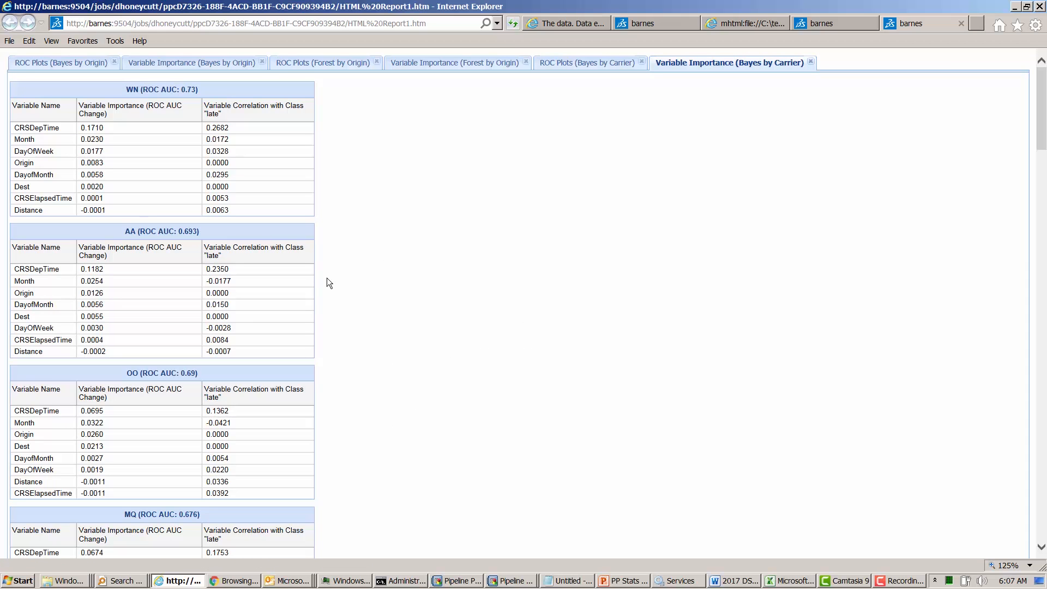
scroll(517, 326, down, 3)
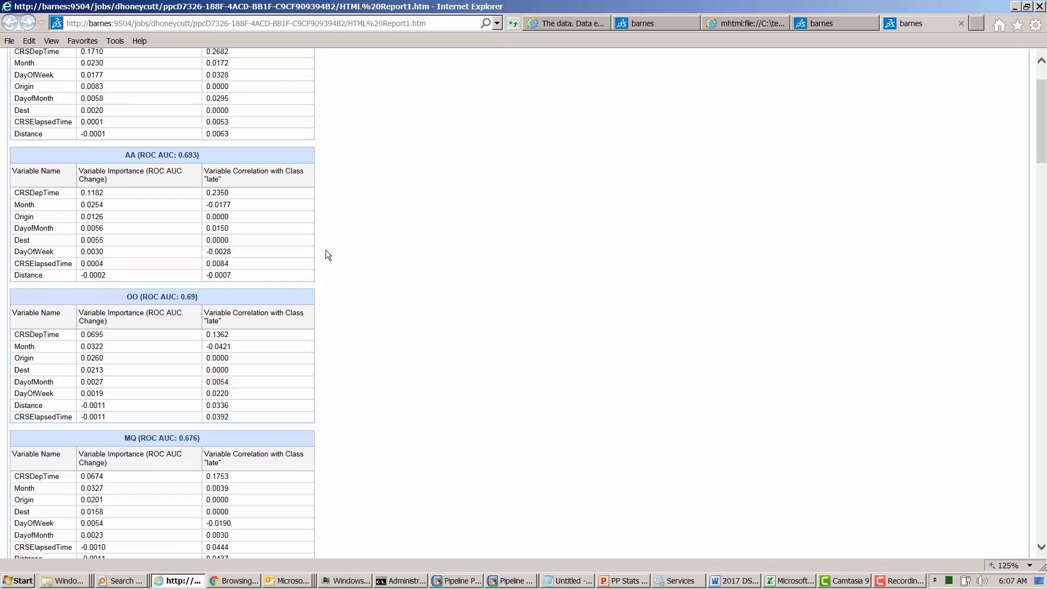
scroll(169, 208, up, 1)
scroll(167, 208, down, 5)
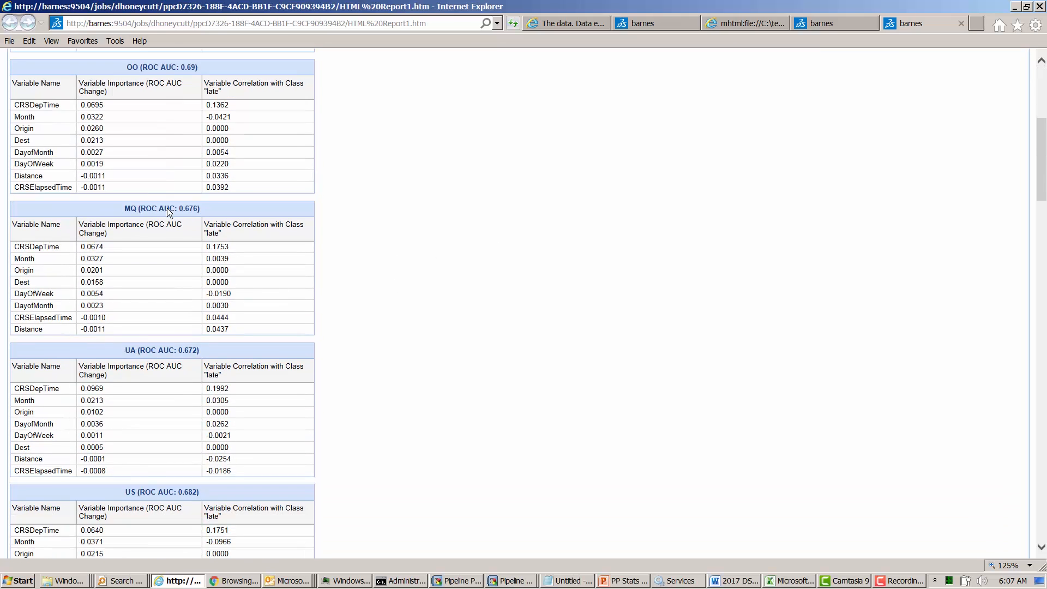
scroll(54, 116, down, 15)
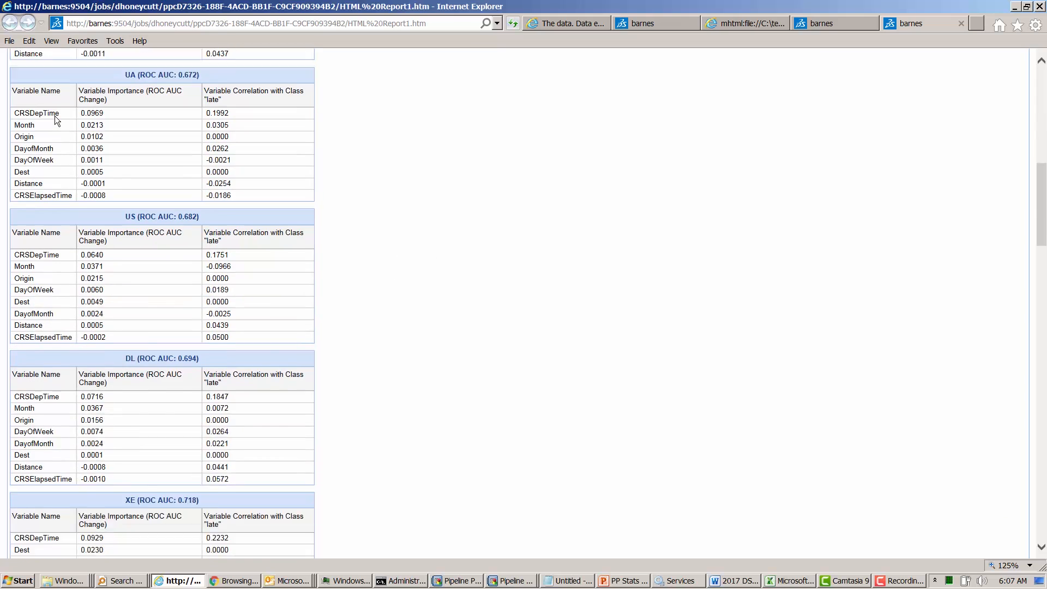
scroll(112, 223, down, 10)
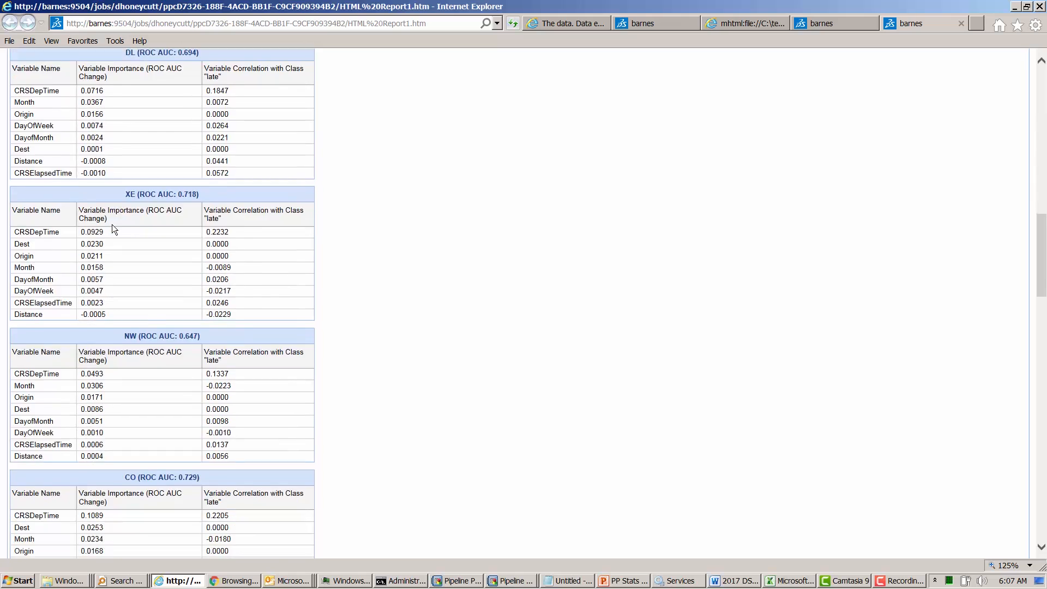
scroll(112, 224, down, 10)
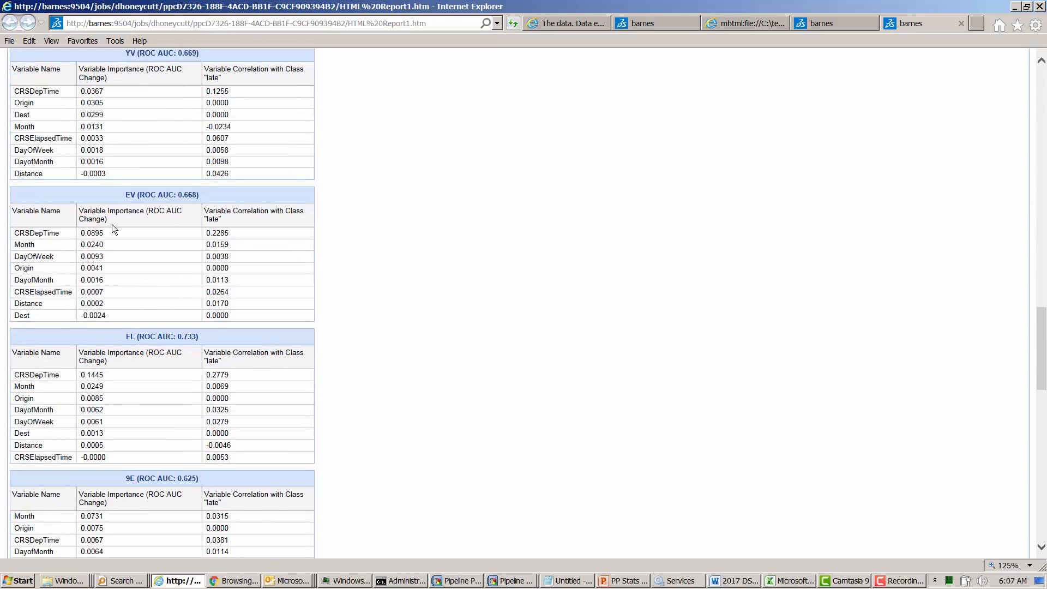
scroll(113, 224, down, 8)
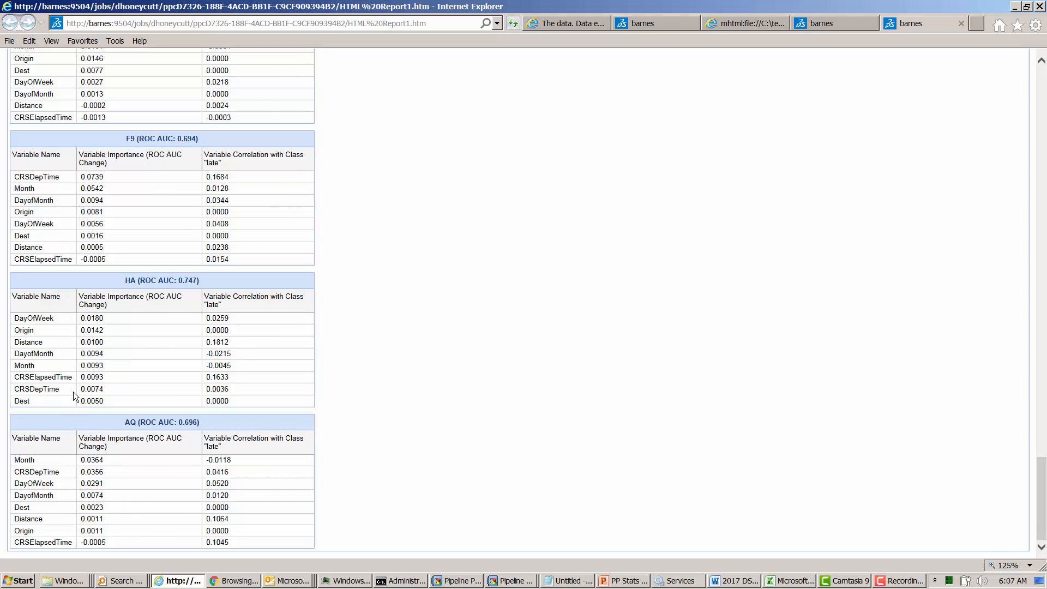
drag(63, 389, 13, 393)
double_click(47, 317)
click(48, 354)
scroll(36, 395, up, 2)
scroll(37, 397, down, 2)
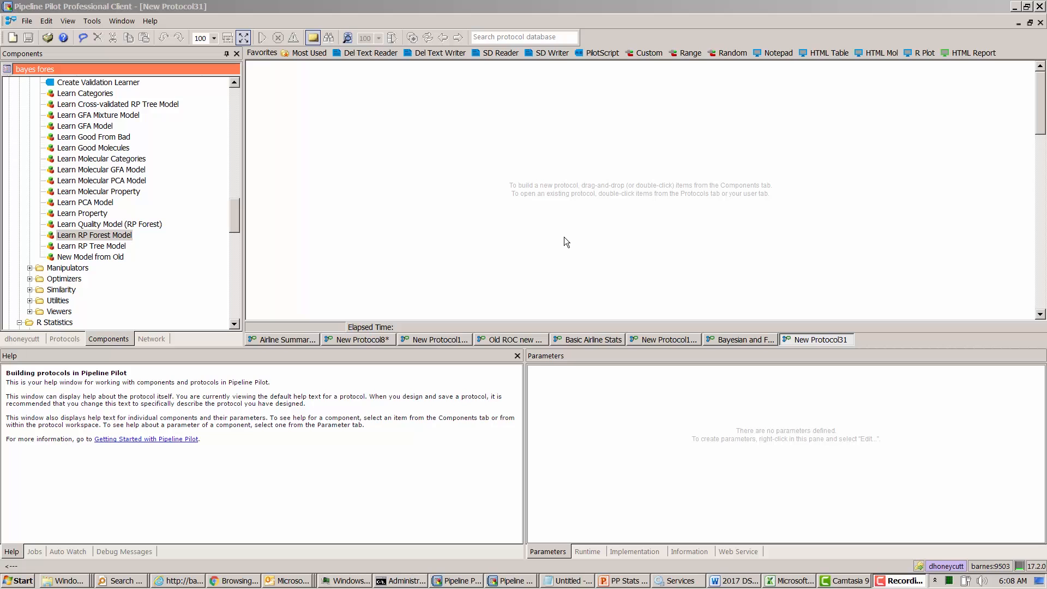
Clear the search text above the component list.
click(67, 69)
key(BackSpace)
key(BackSpace)
key(BackSpace)
key(BackSpace)
key(BackSpace)
key(BackSpace)
key(BackSpace)
key(BackSpace)
key(BackSpace)
key(BackSpace)
key(BackSpace)
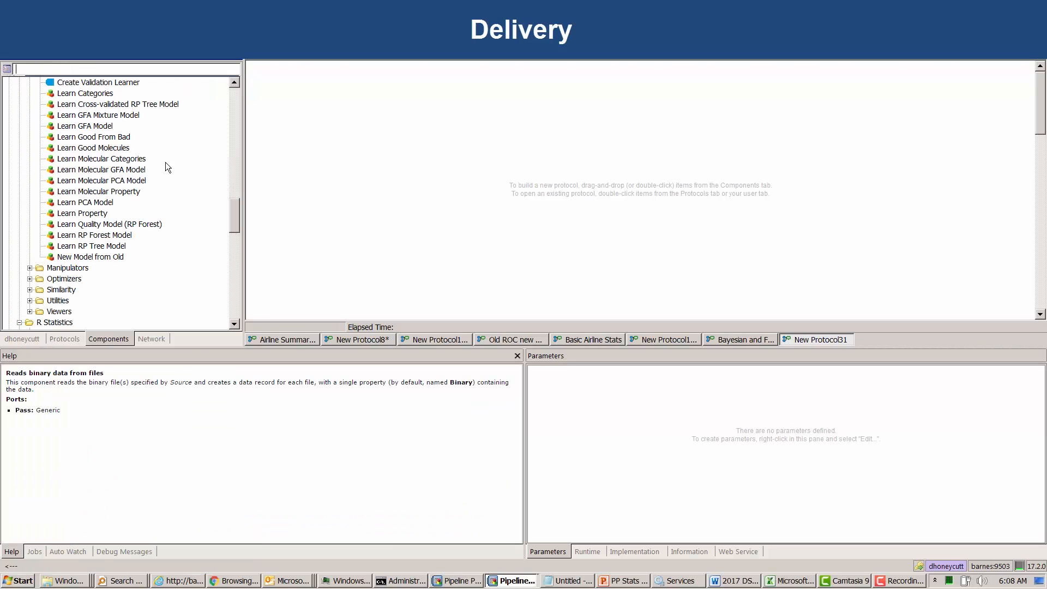
Collapse the open top-level component folders and expand the OriginBayes folder under Airline Models.
drag(234, 224, 233, 217)
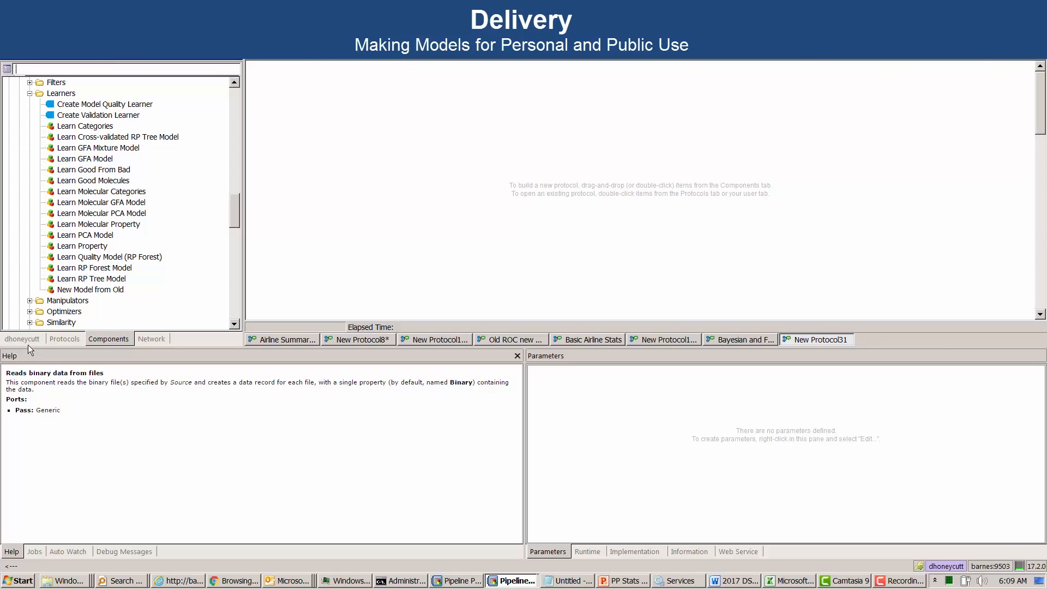
drag(231, 208, 210, 89)
click(9, 82)
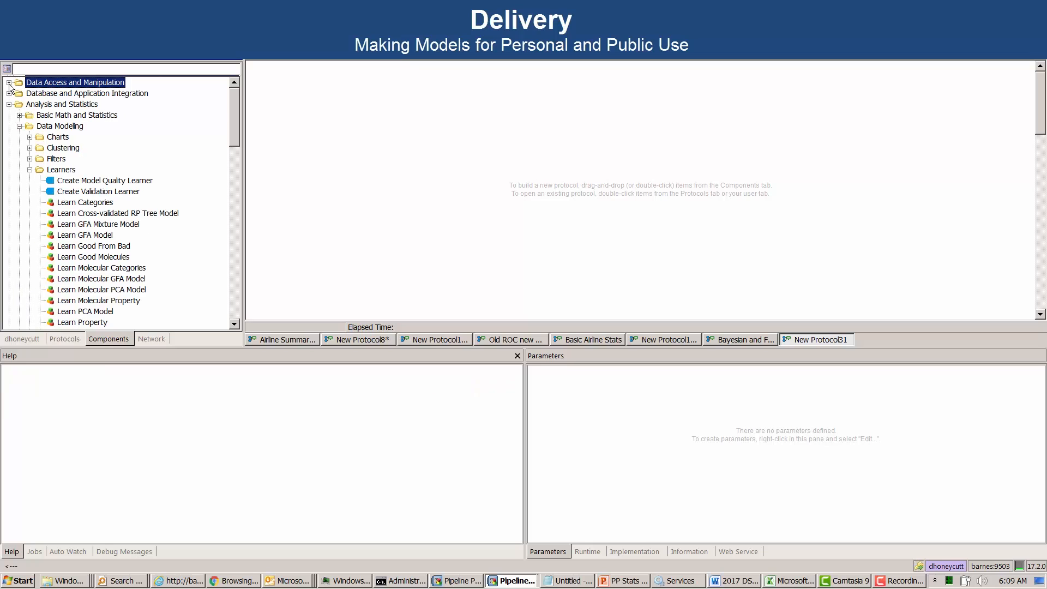
click(9, 104)
click(9, 115)
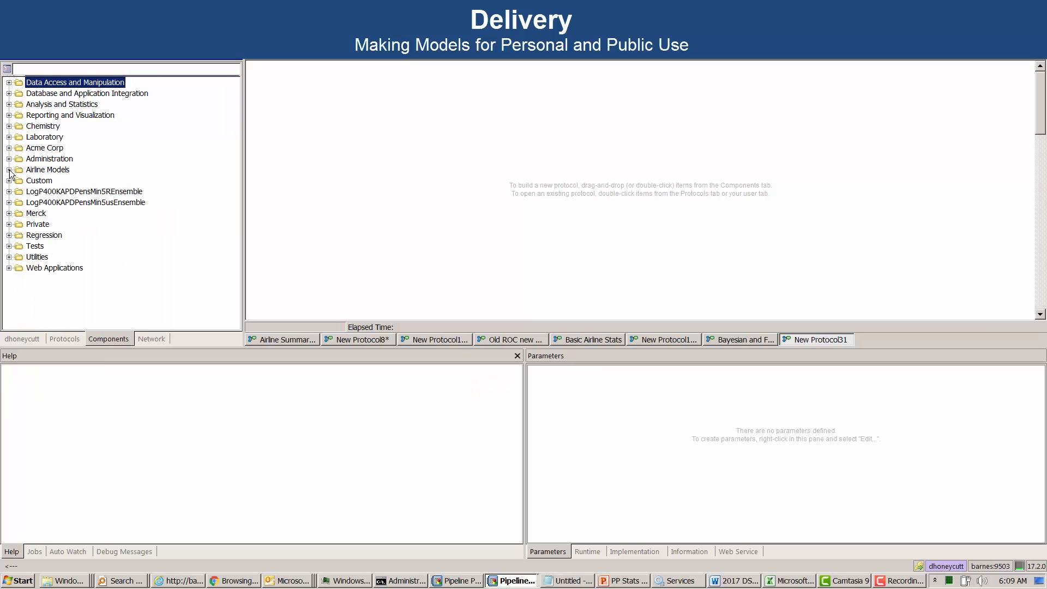
click(9, 170)
click(19, 181)
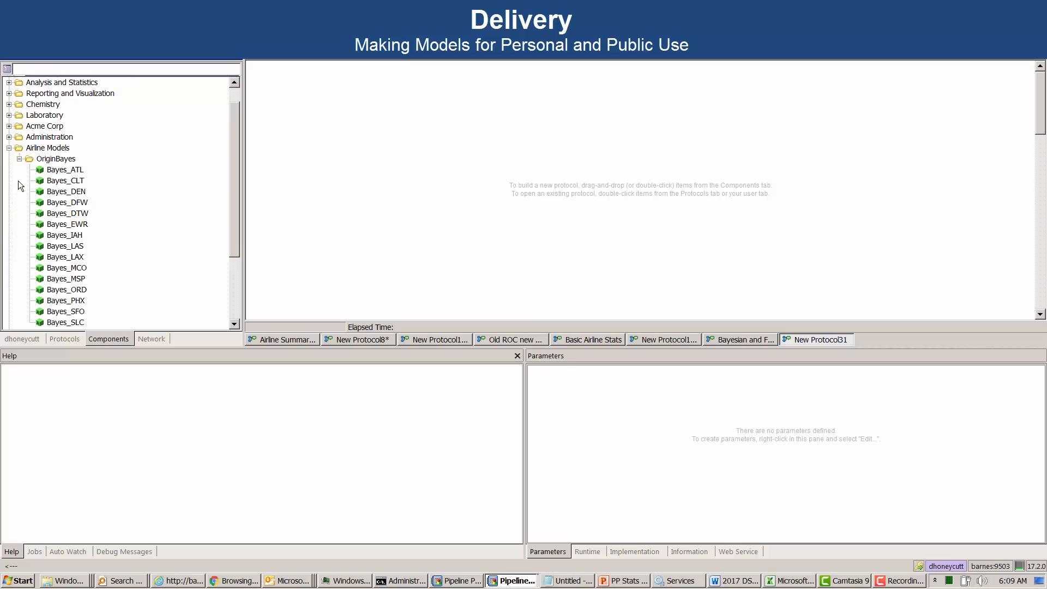
Look through the help of the saved origin models Bayes_ATL, Bayes_CLT, Bayes_DEN and Bayes_DFW.
click(63, 170)
key(Down)
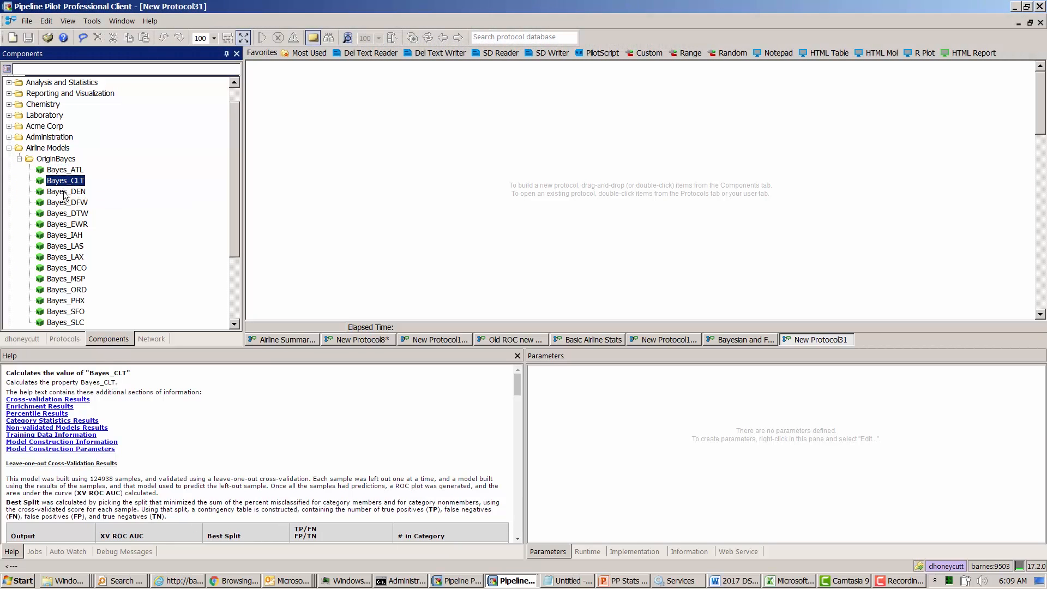
click(64, 193)
click(63, 204)
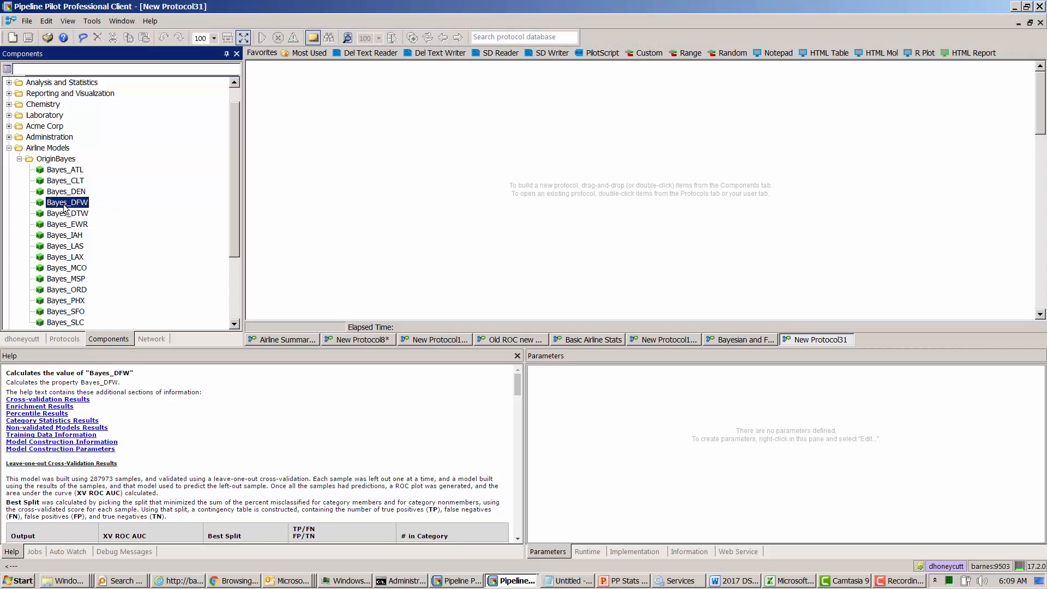
drag(231, 218, 234, 184)
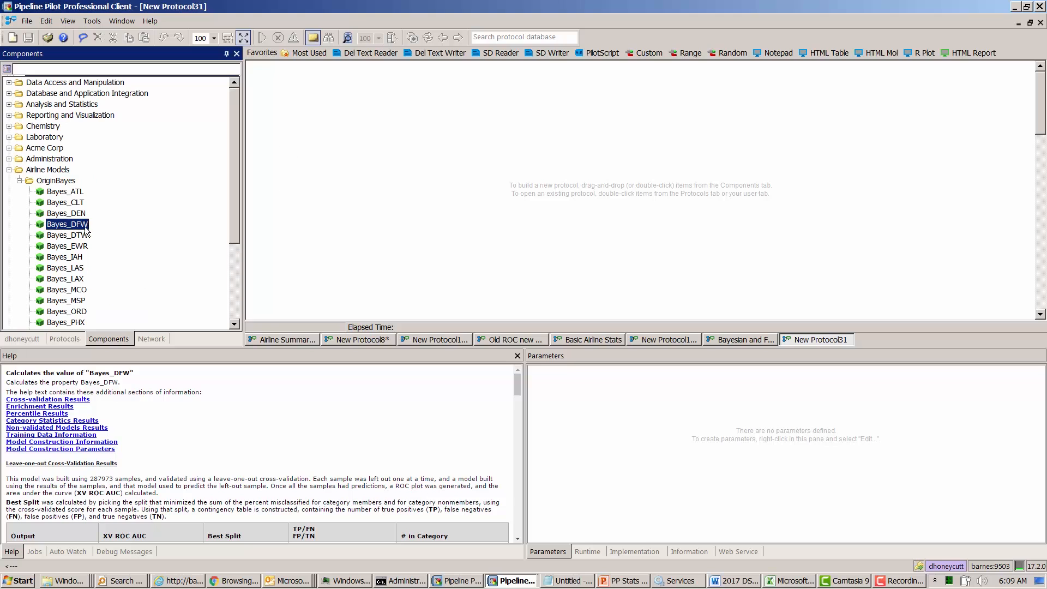
Search the saved protocols for "fligh" and open the Flight Delay Avoider protocol.
click(64, 339)
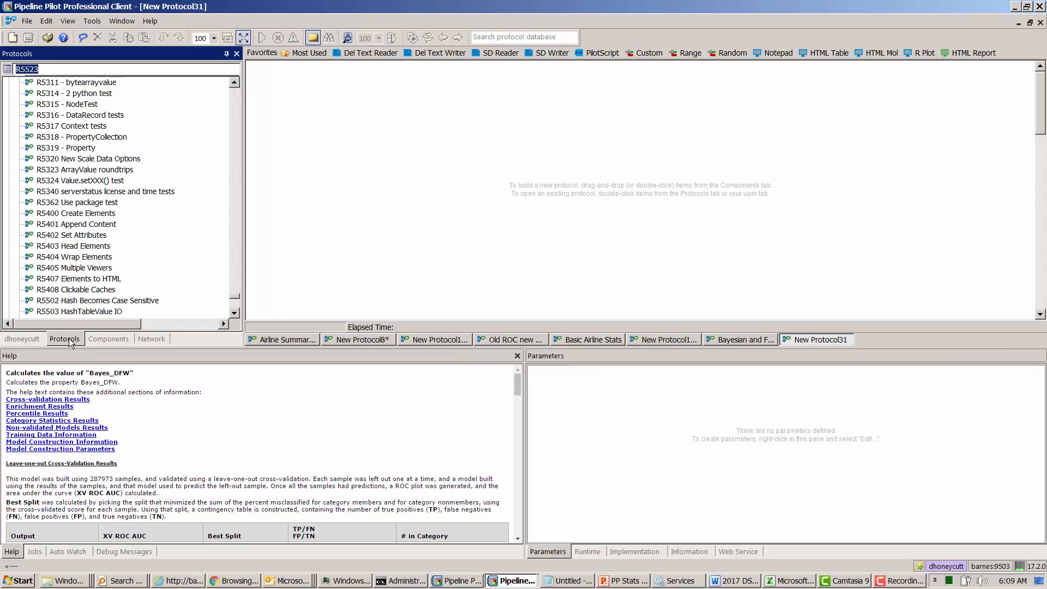
text(fligh)
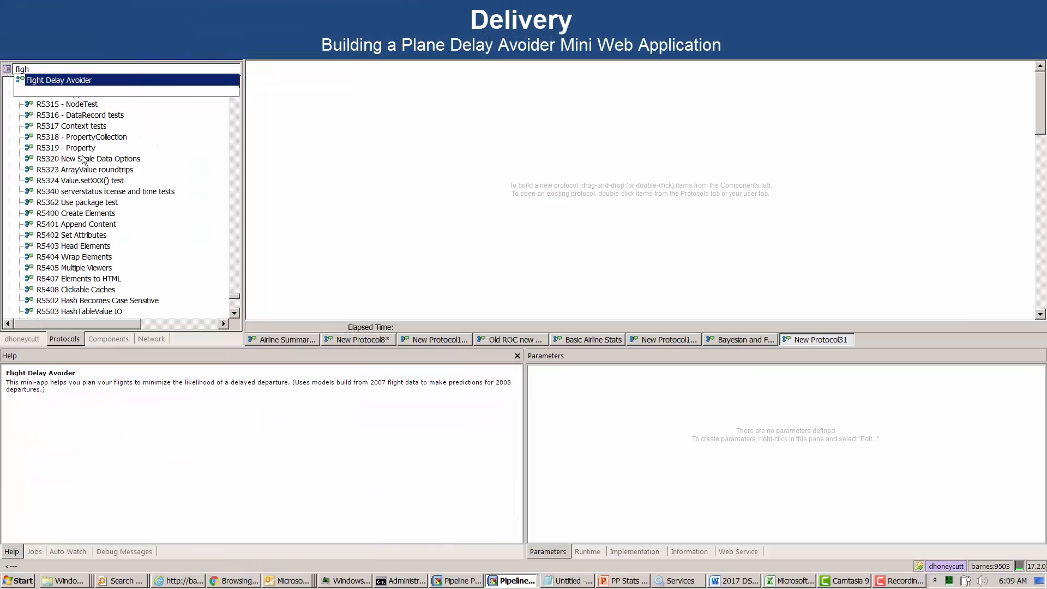
key(Return)
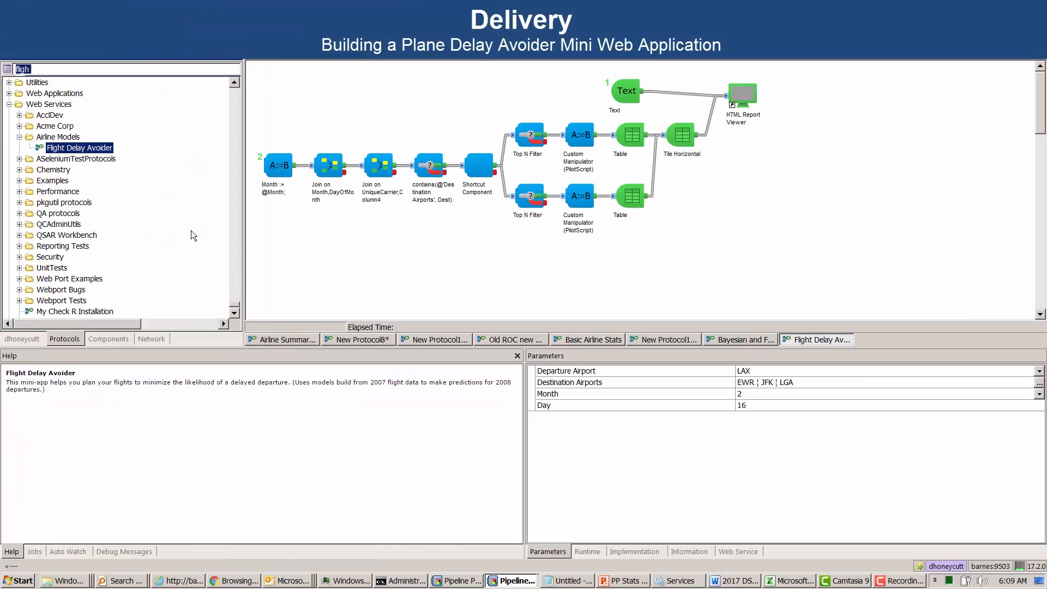
click(386, 261)
Look through the airports offered for the protocol's Departure Airport parameter, keeping LAX.
click(773, 375)
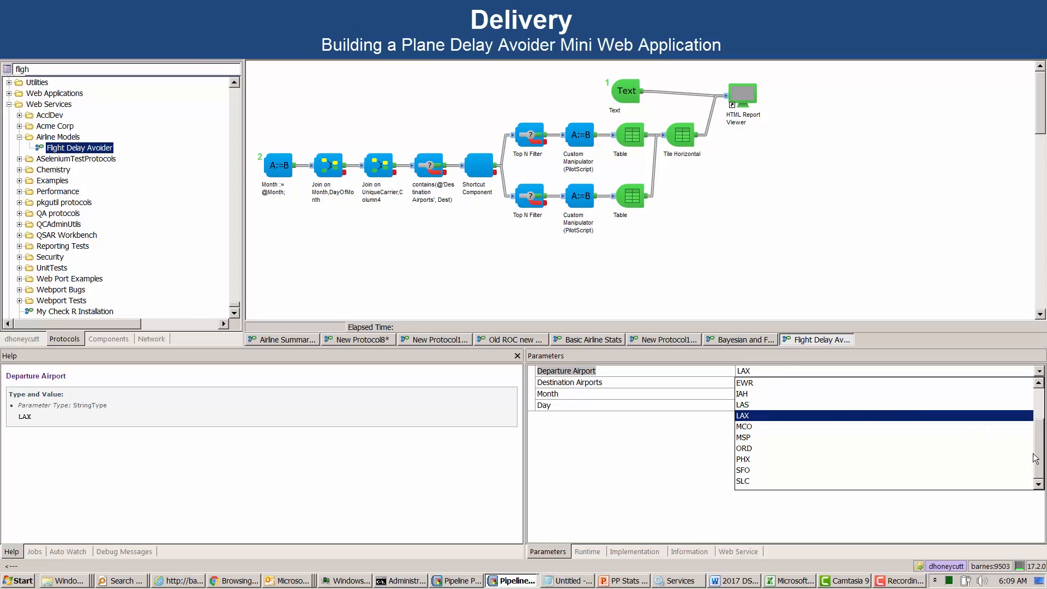
drag(1037, 459, 1044, 404)
click(800, 371)
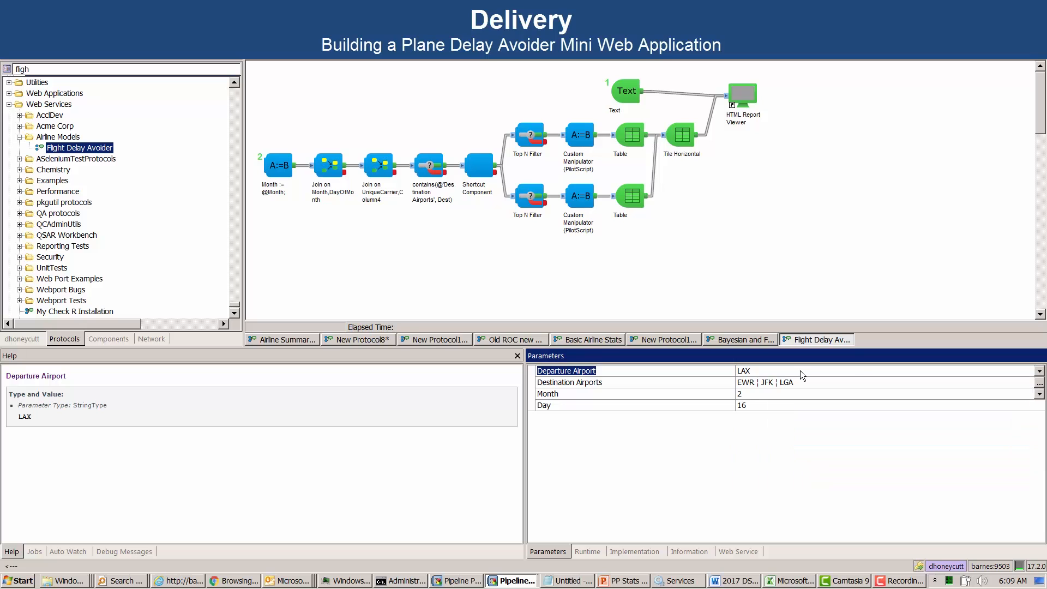
click(800, 371)
click(636, 371)
Review the selectable Destination Airports, including the selected EWR, JFK and LGA, and close the list without changes.
click(818, 383)
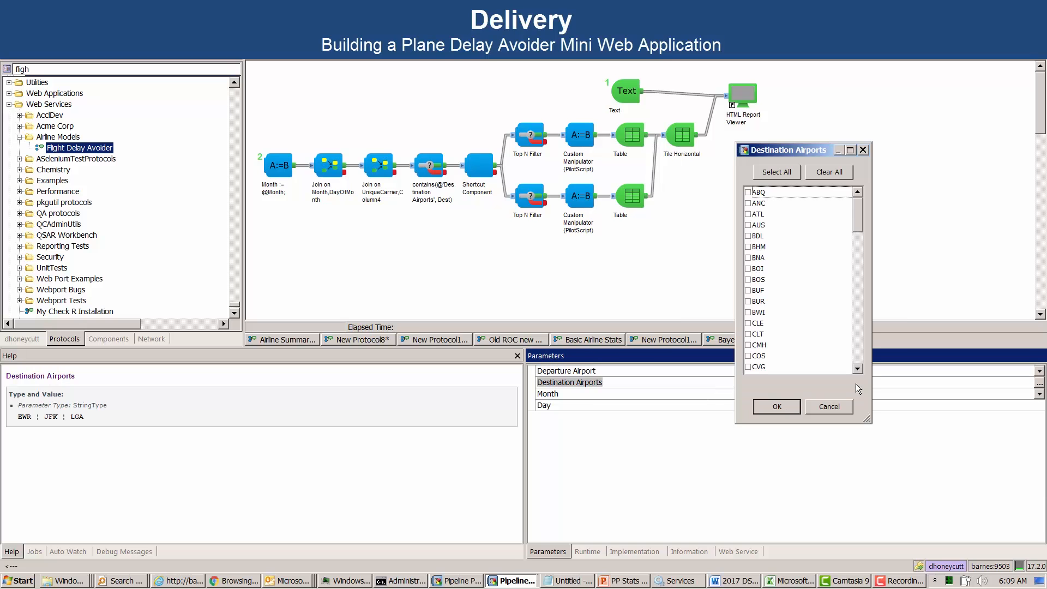
drag(860, 220, 862, 270)
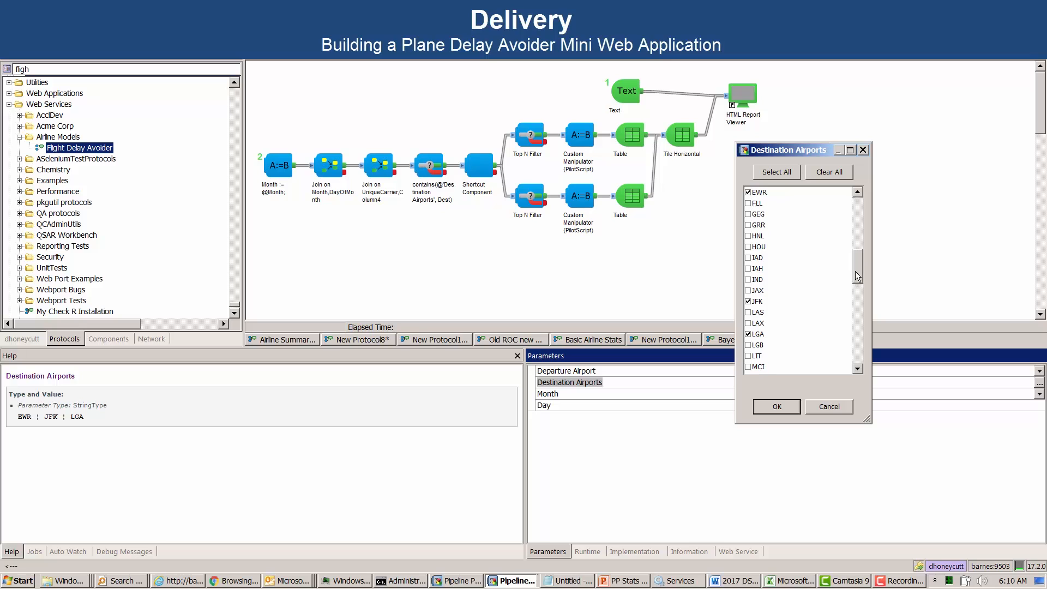
drag(858, 263, 858, 274)
click(829, 407)
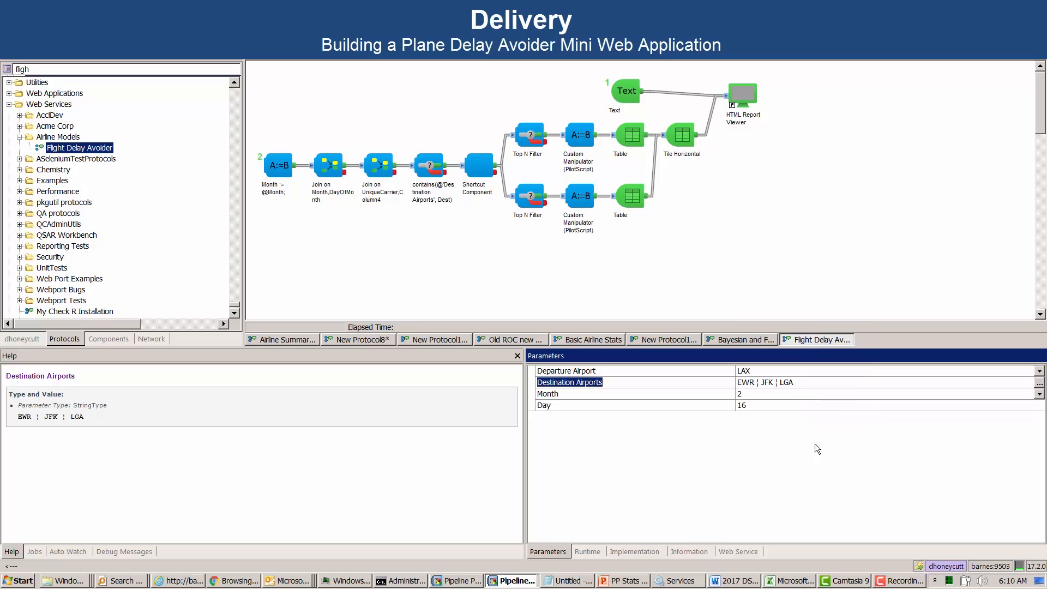
Review the Month and Day parameters and the help note about the model and prediction years.
click(631, 395)
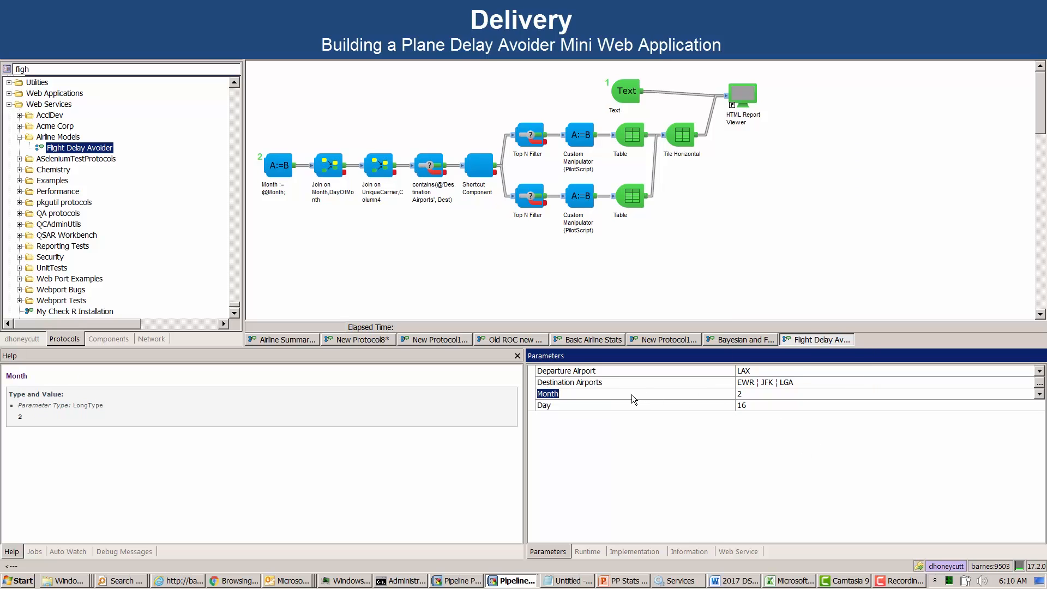
click(591, 407)
click(470, 275)
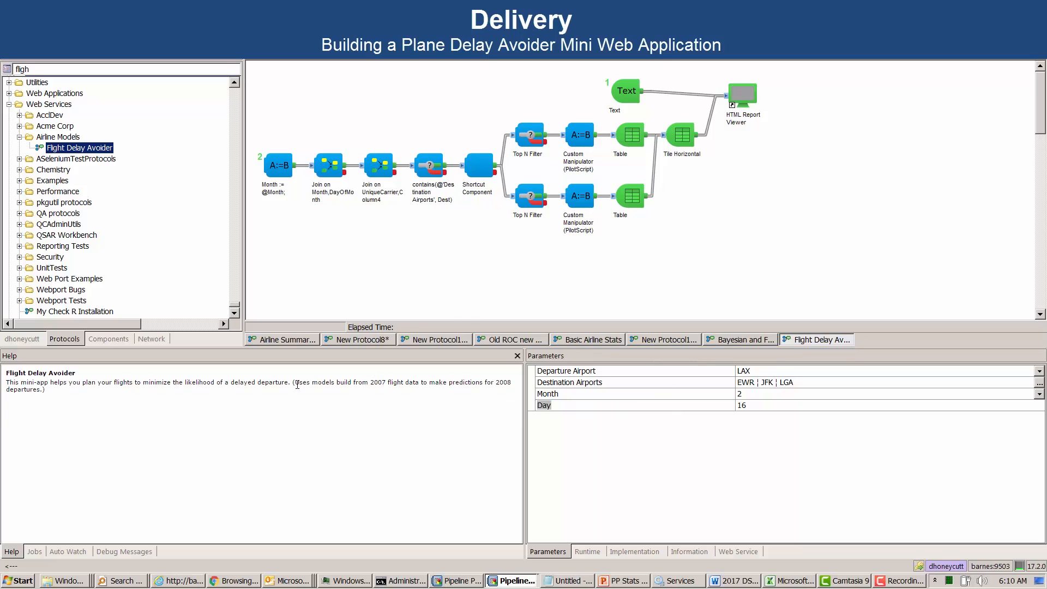
drag(295, 385, 517, 388)
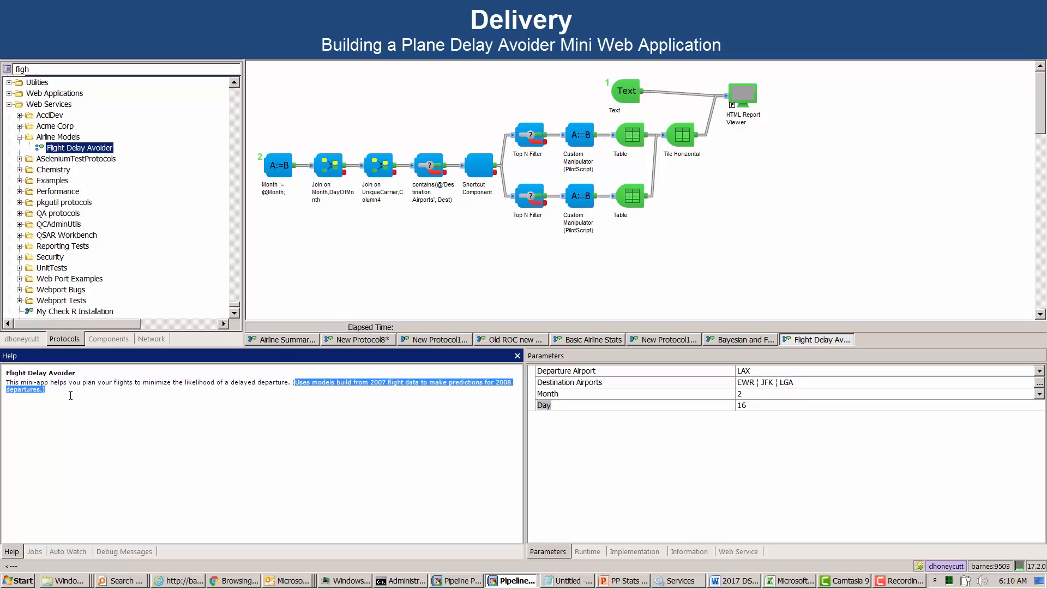
drag(48, 392, 41, 389)
click(340, 279)
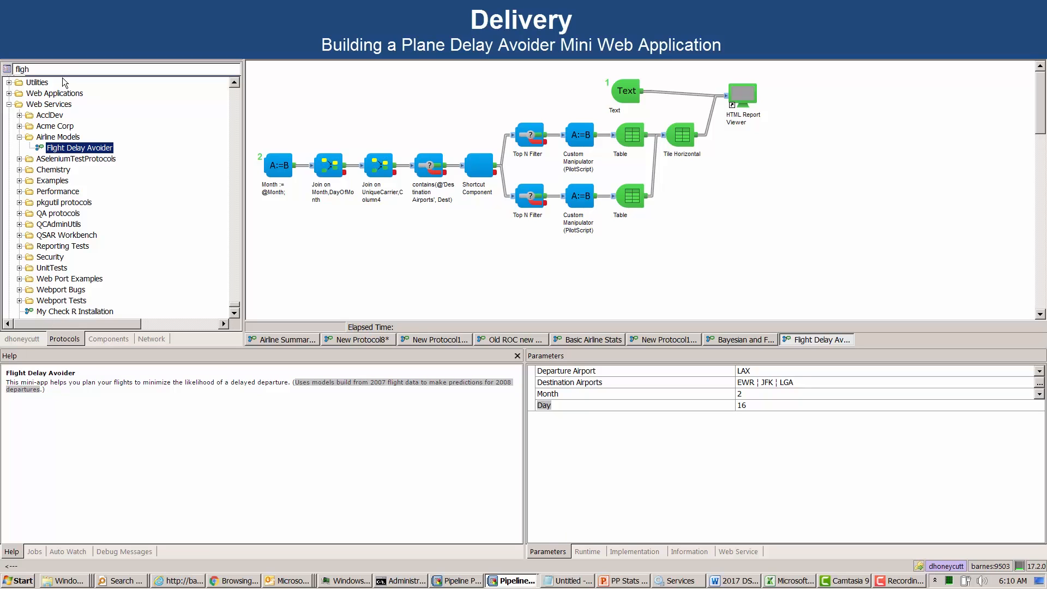
Search the personal protocols for "delay" and open the Airline Delay Avoider setup protocol.
click(22, 339)
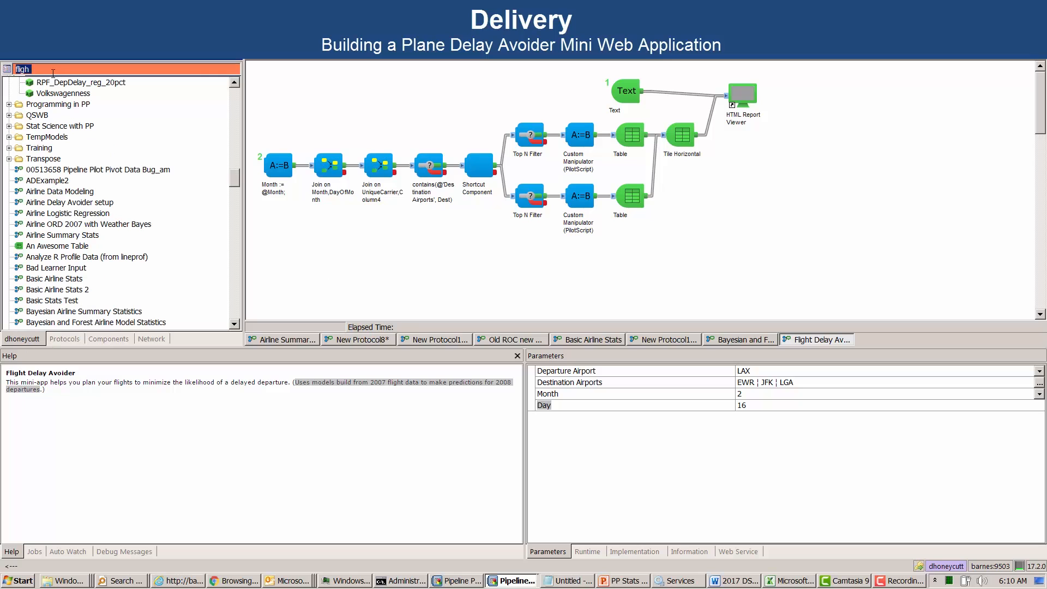
text(fl)
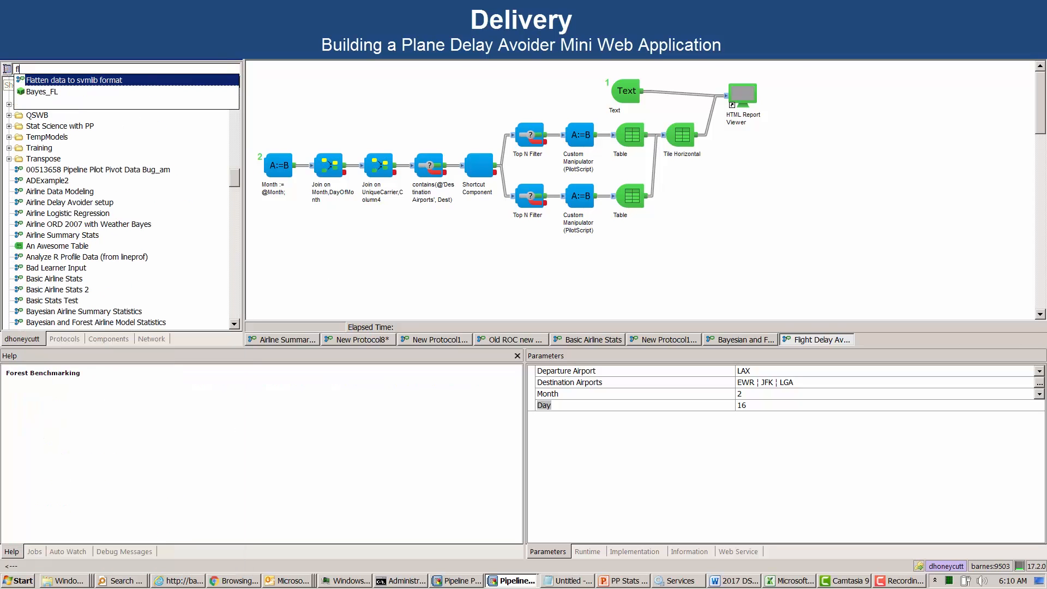
text(ighdelay)
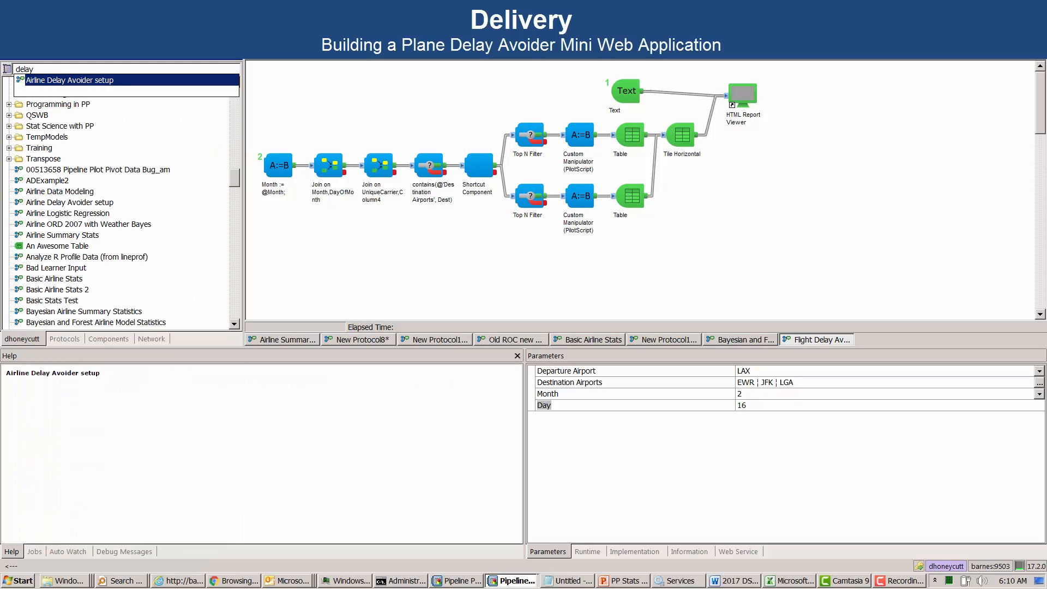
key(Return)
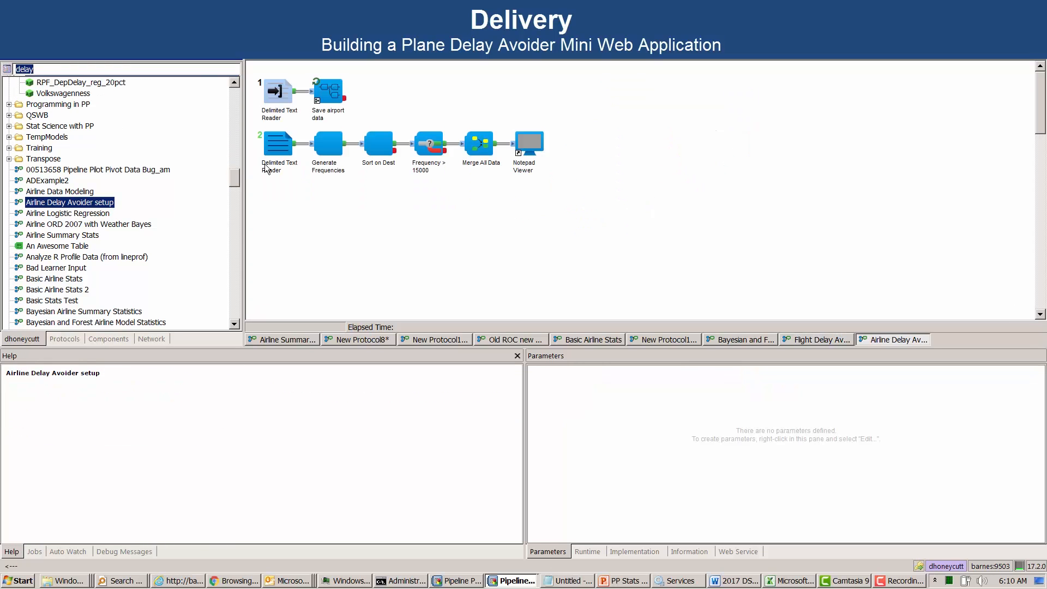
Inspect the join and the text writer's destination inside the Save airport data subprotocol, and return to the main protocol.
double_click(327, 96)
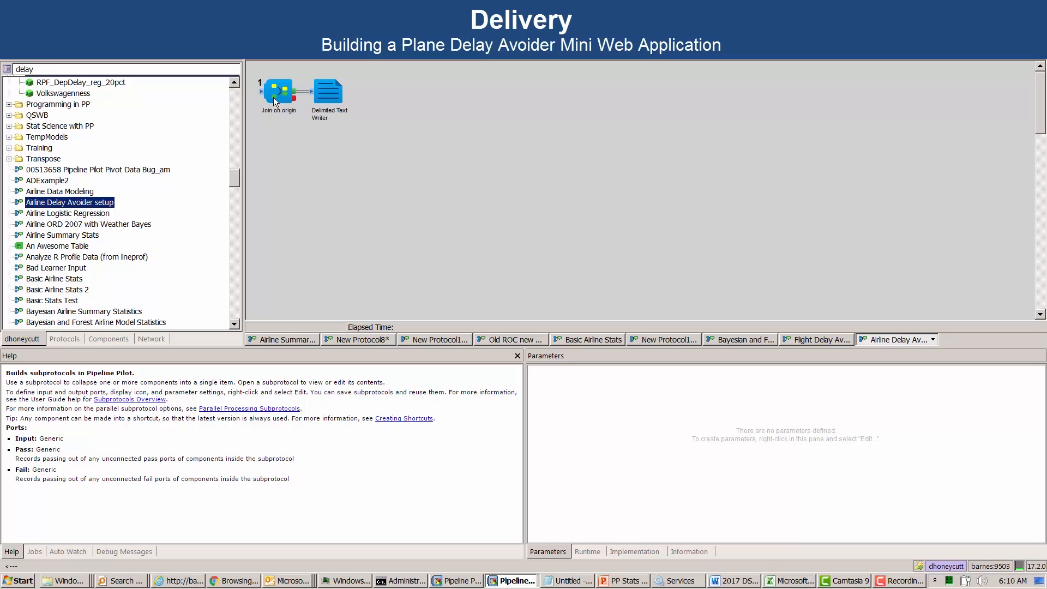
click(279, 98)
click(325, 101)
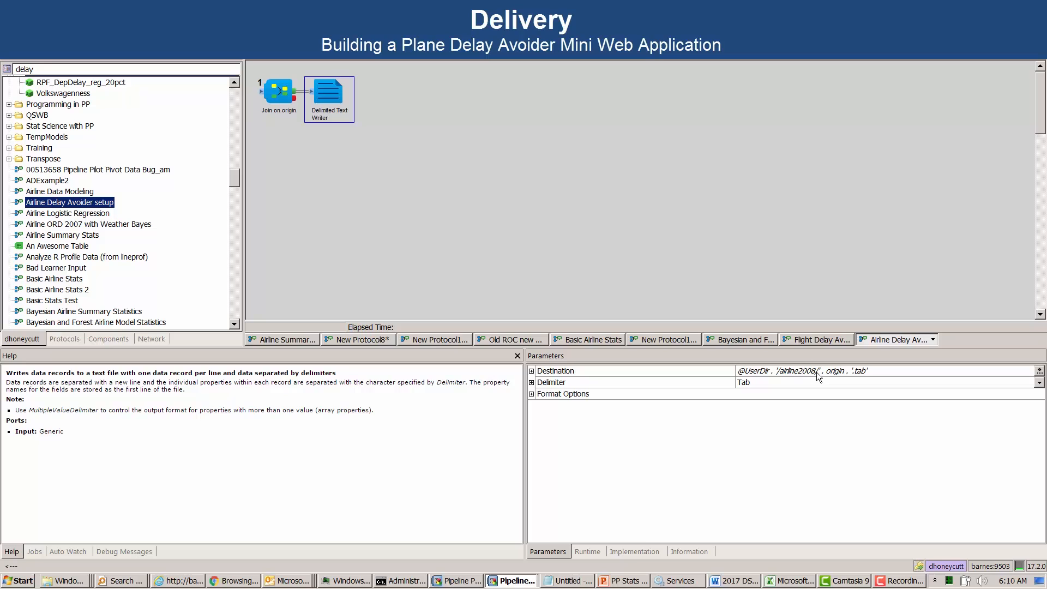
click(1027, 67)
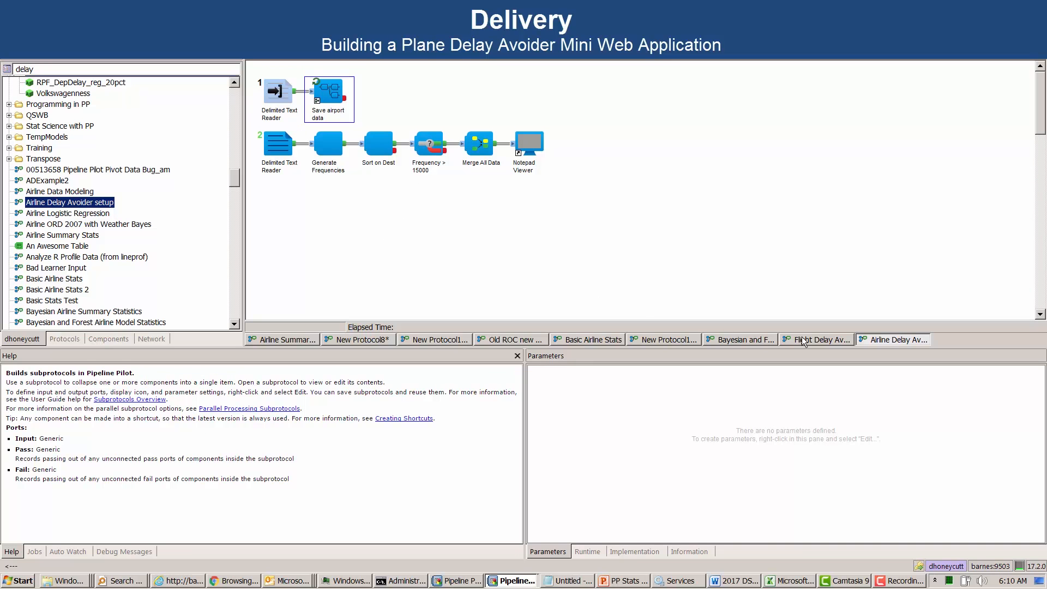
In the Flight Delay Avoider protocol, examine the settings of the month and day manipulator, both joins and the destination filter.
click(827, 340)
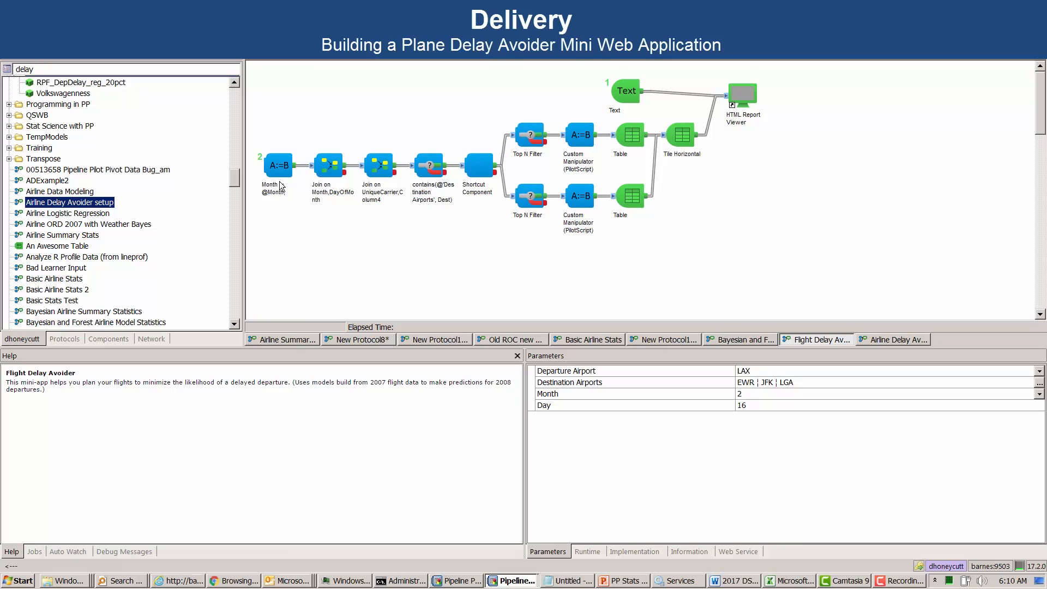
click(277, 172)
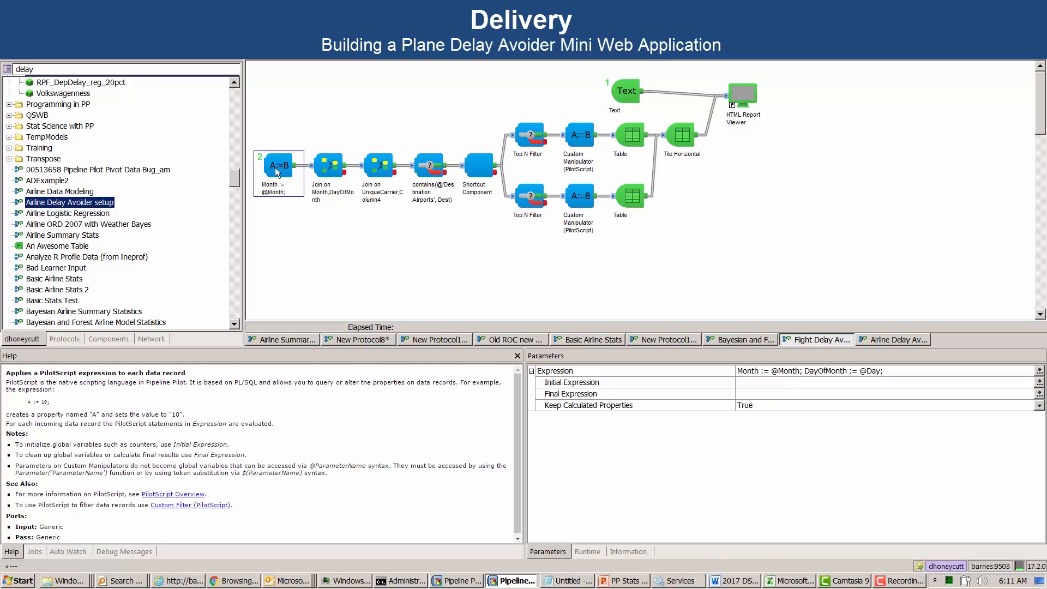
click(329, 171)
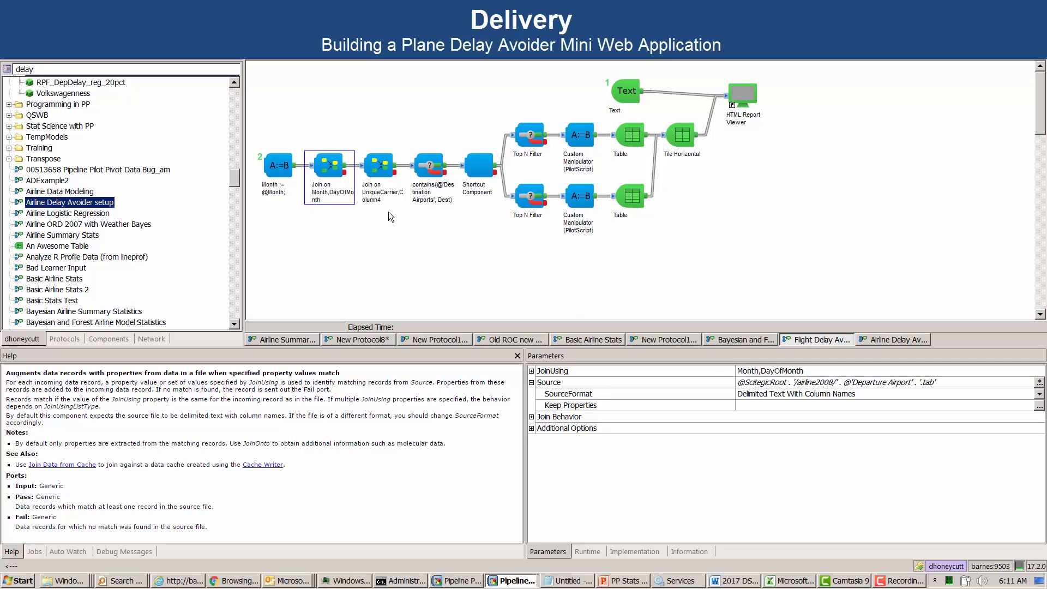
click(380, 172)
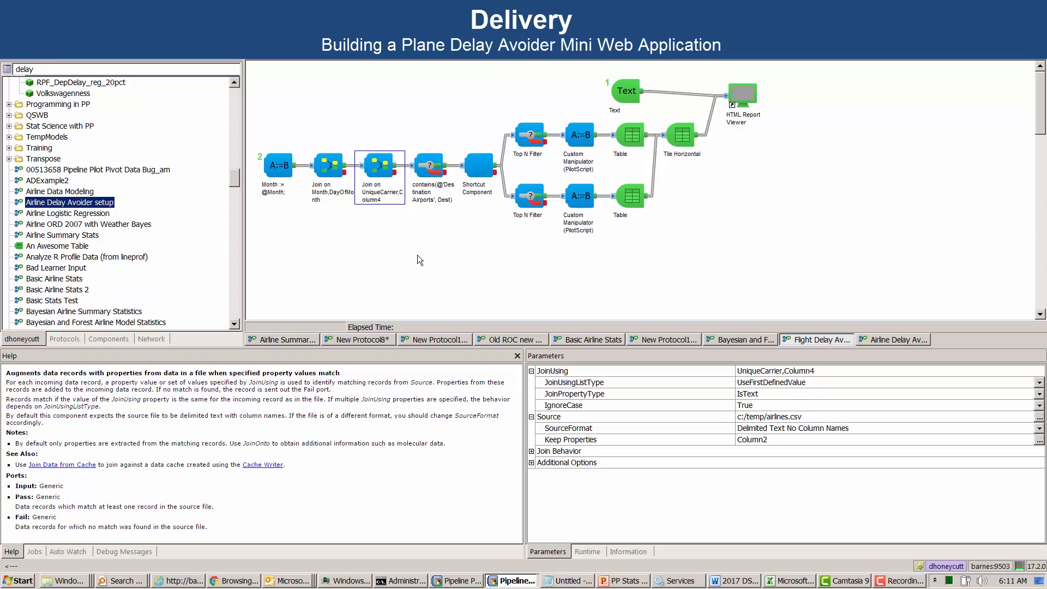
click(427, 170)
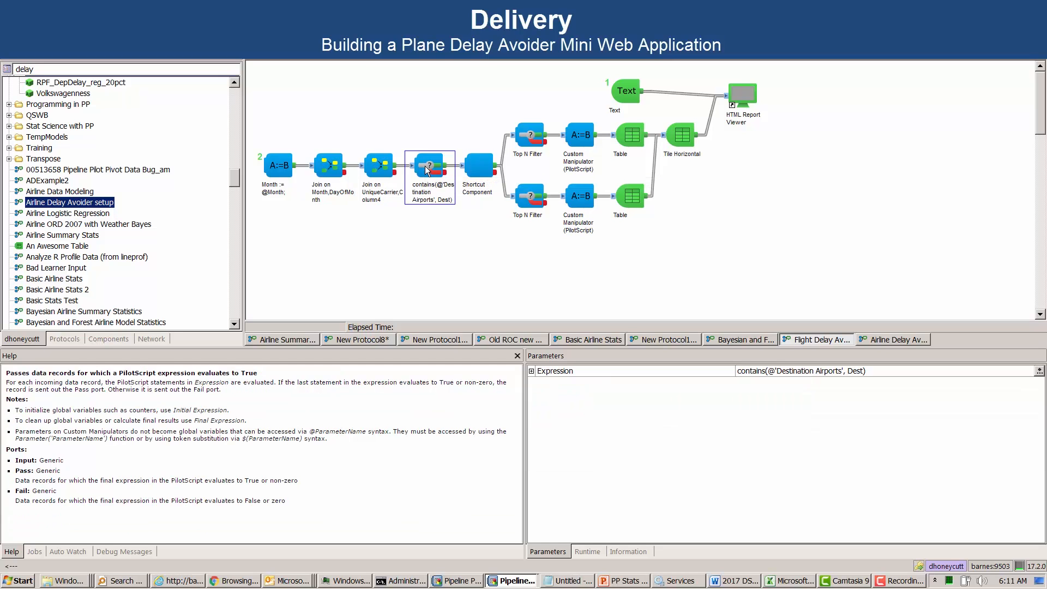
Examine how the Shortcut Component's Component Name picks the Bayesian model from the departure airport.
click(544, 276)
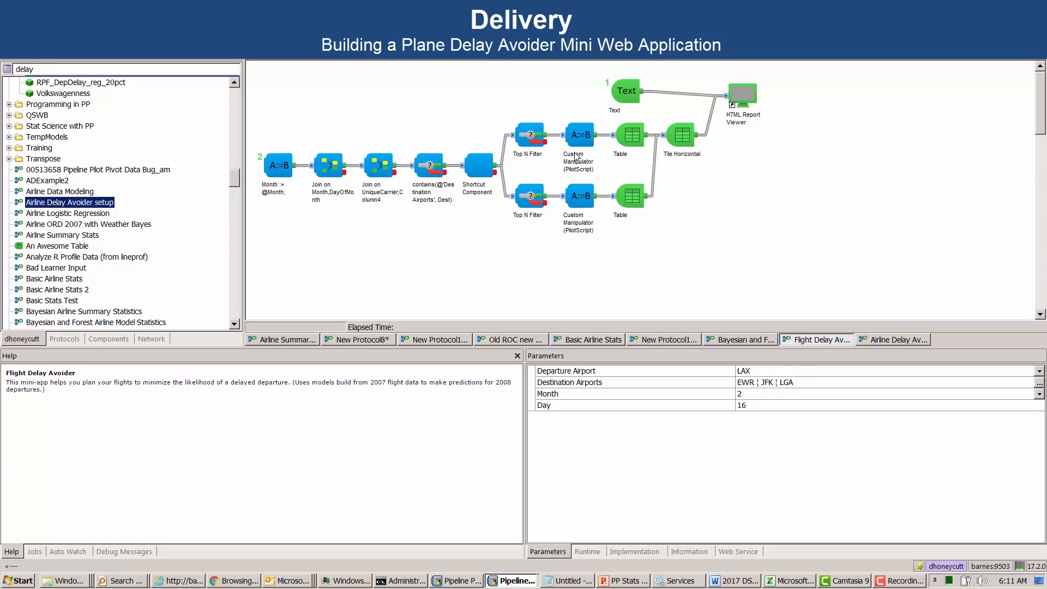
click(482, 170)
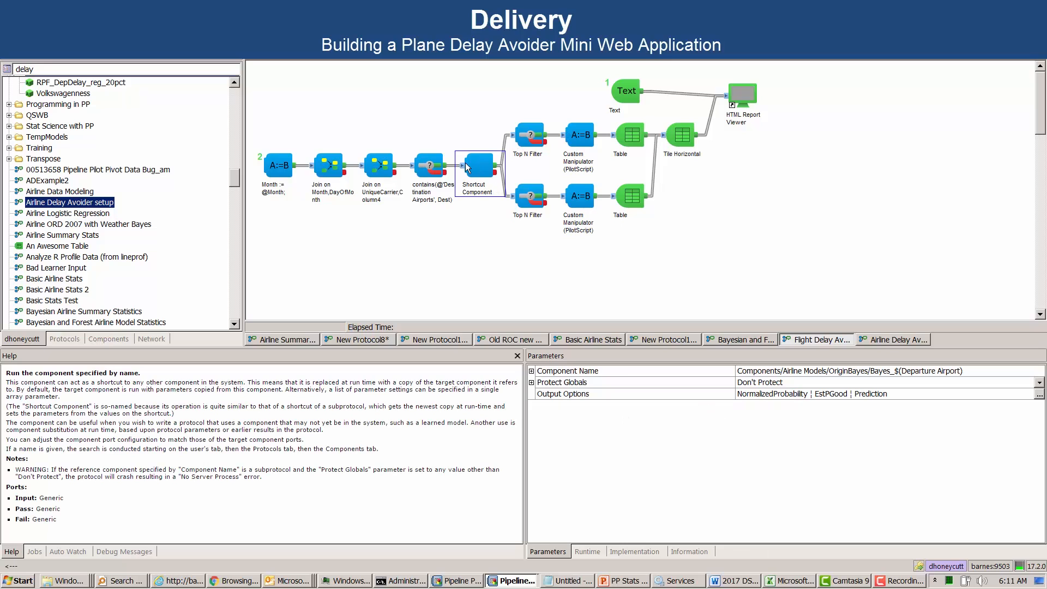
click(877, 371)
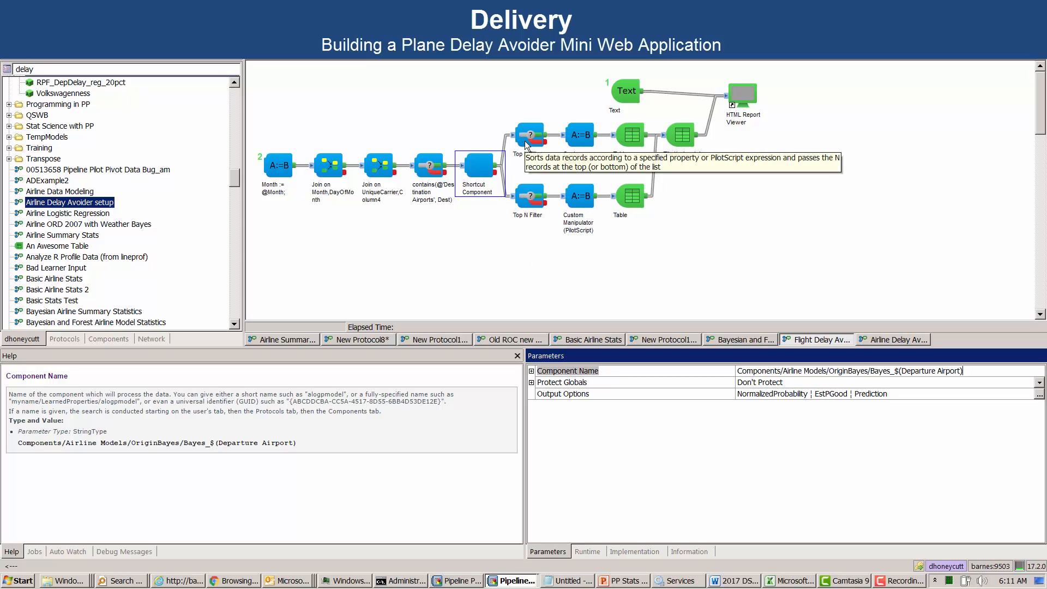
Examine the Flight Delay Avoider protocol's Day, Departure Airport and Destination Airports parameters.
click(430, 264)
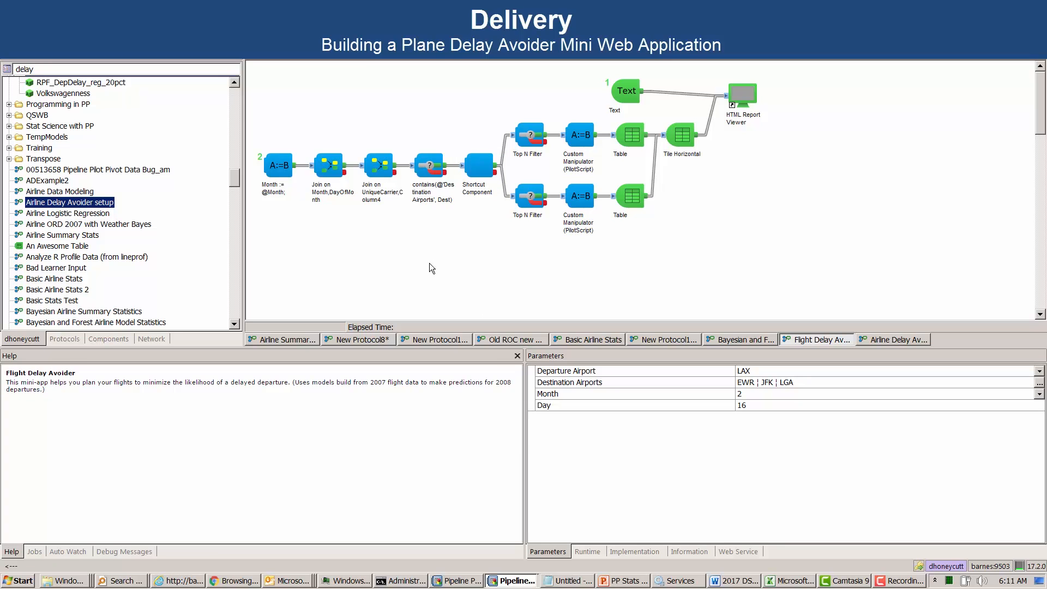
click(586, 398)
click(584, 405)
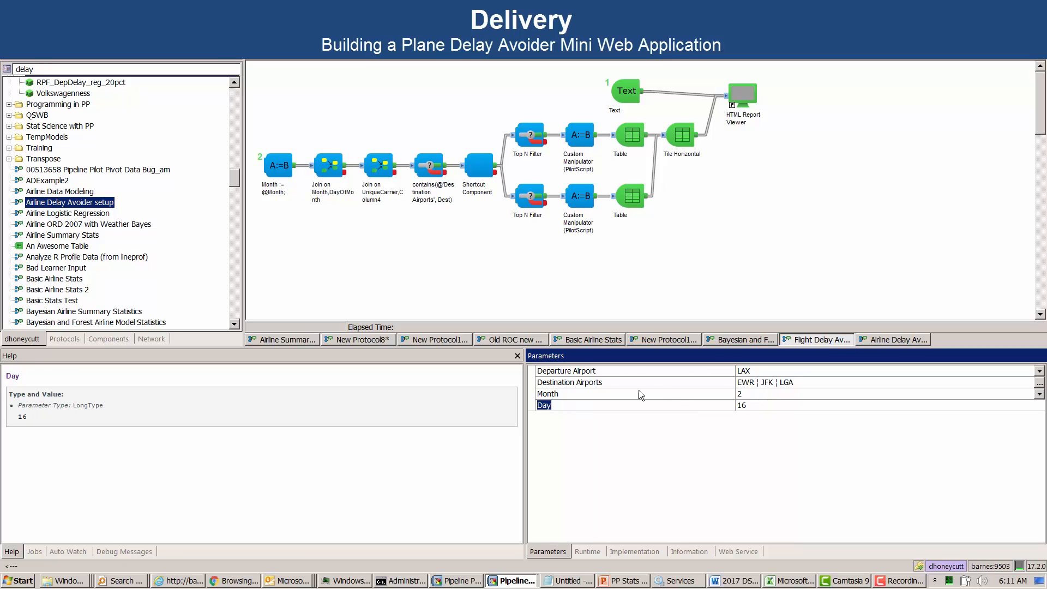
click(581, 372)
click(581, 383)
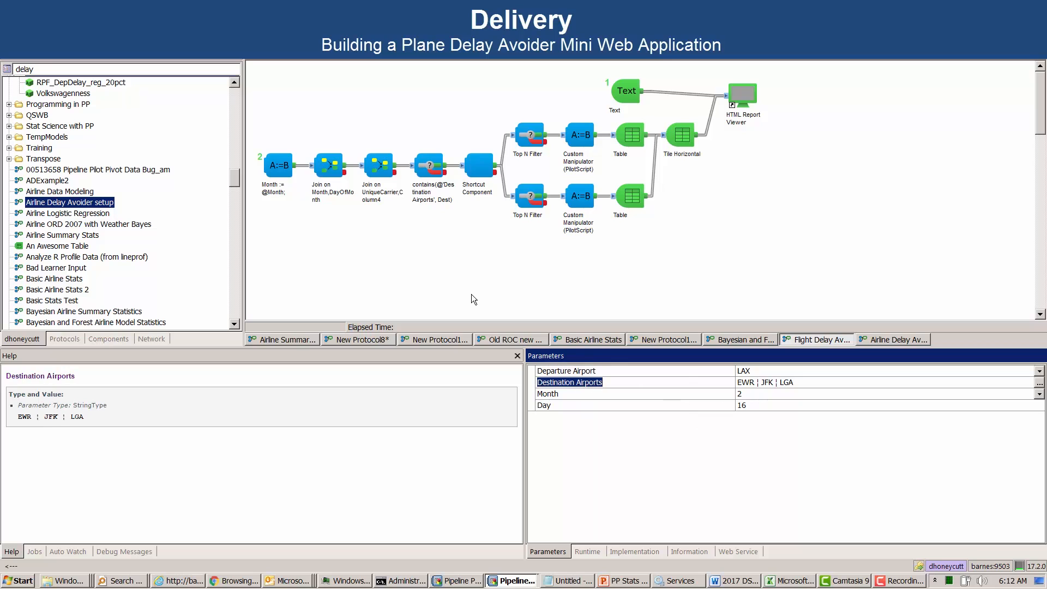
Run the Flight Delay Avoider protocol and examine the risk of delay for the flights in the Best Bets report table.
click(471, 293)
key(F5)
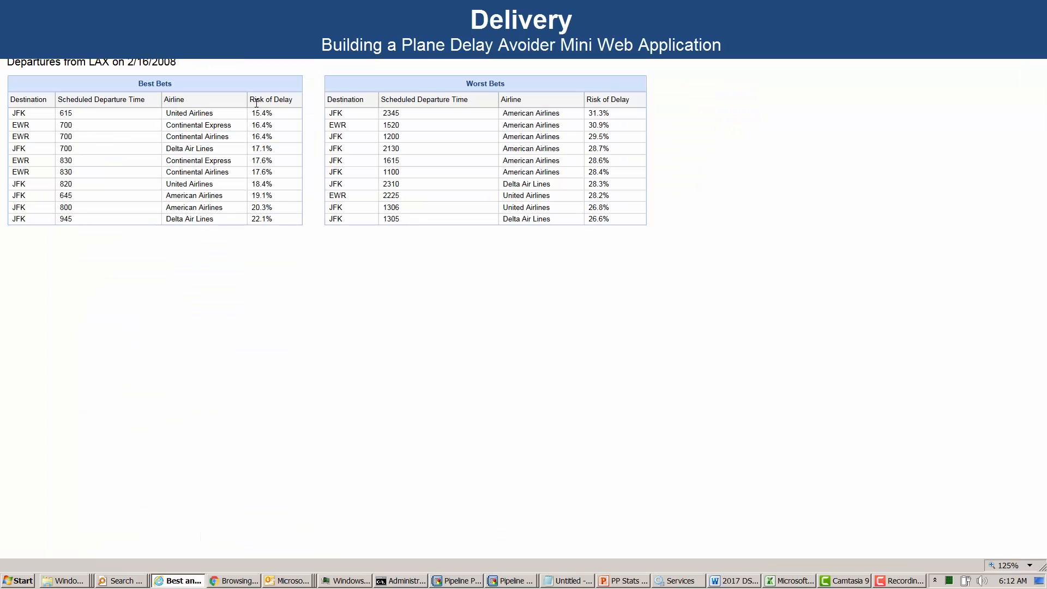
drag(254, 112, 265, 129)
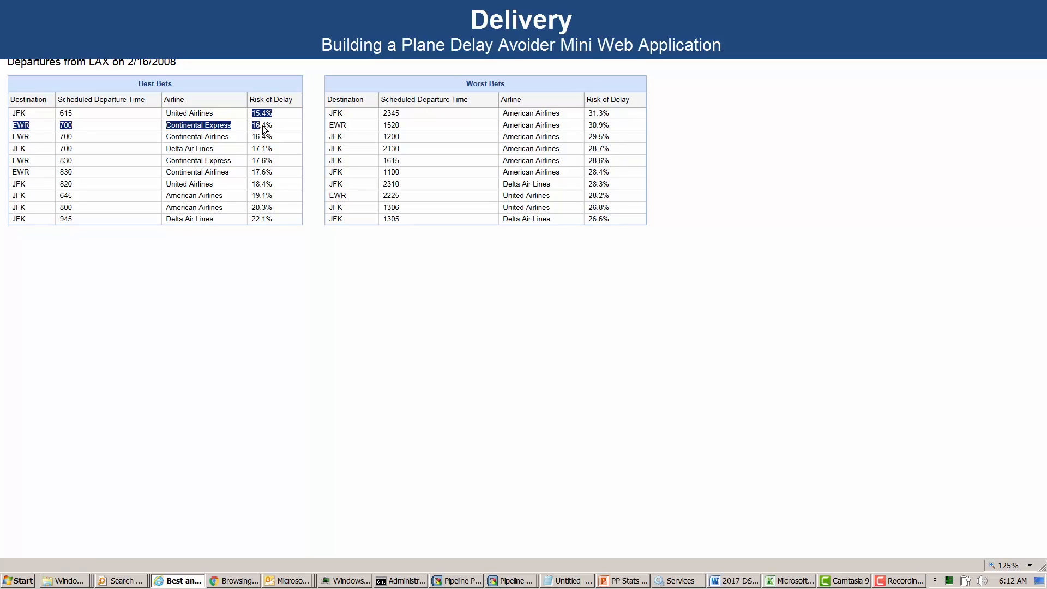
click(272, 110)
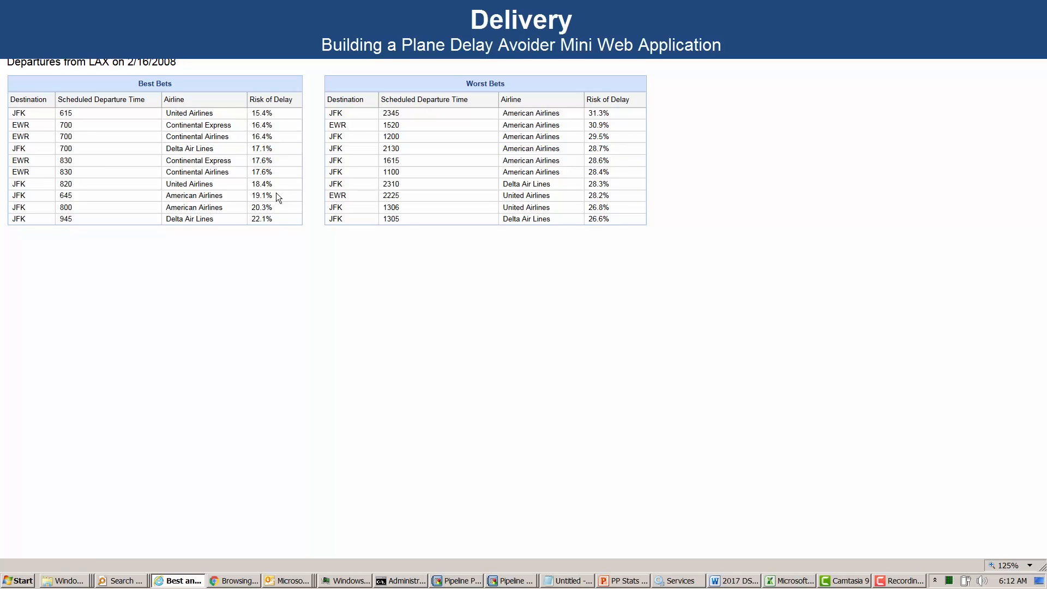
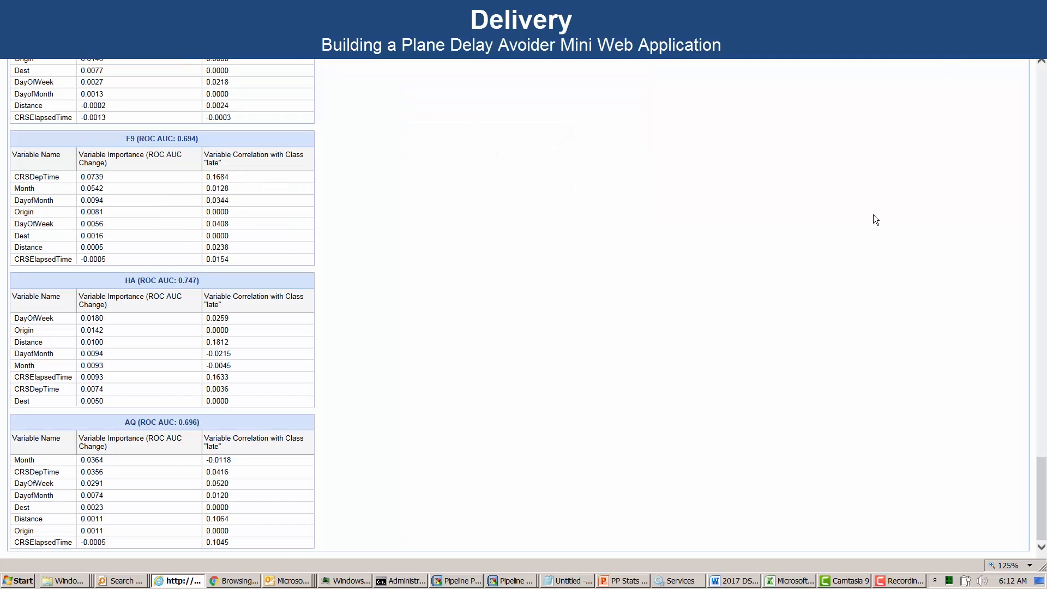
Return to Pipeline Pilot and locate the Flight Delay Avoider protocol within the shared protocols' Web Services folder.
key(alt+Tab)
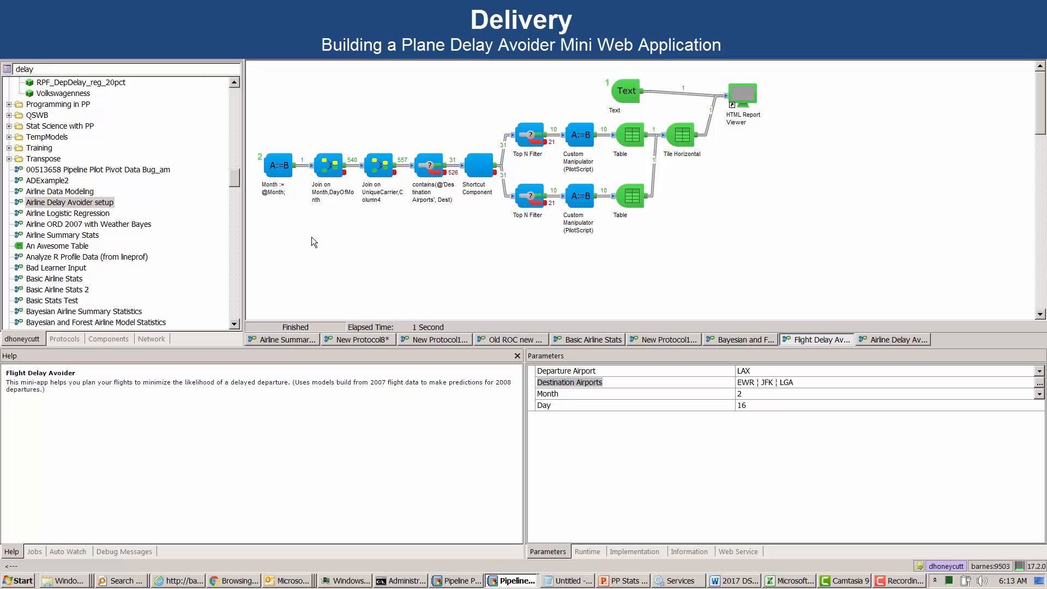
click(71, 341)
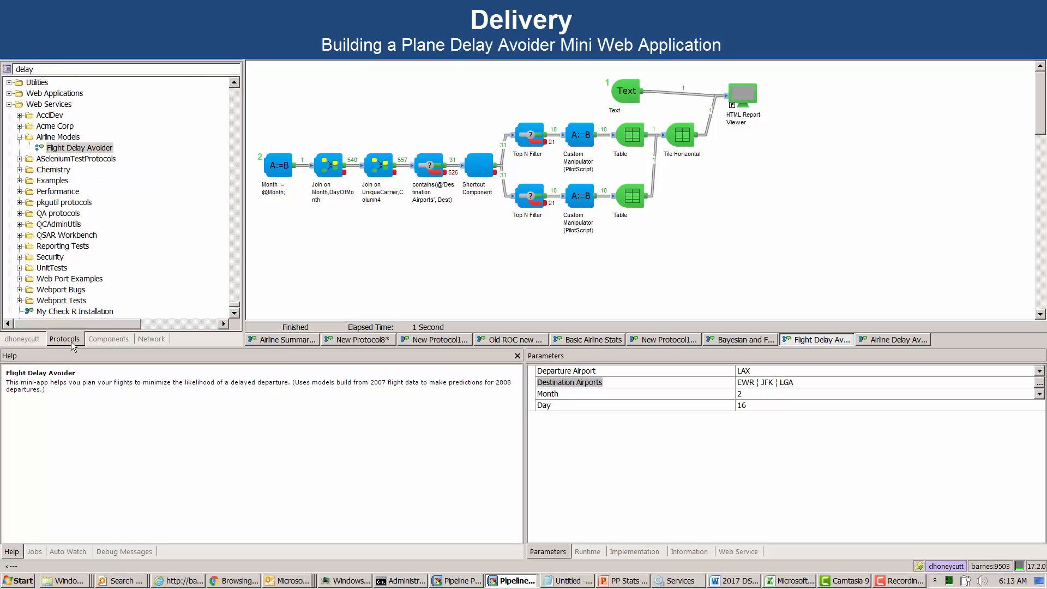
drag(234, 263, 233, 256)
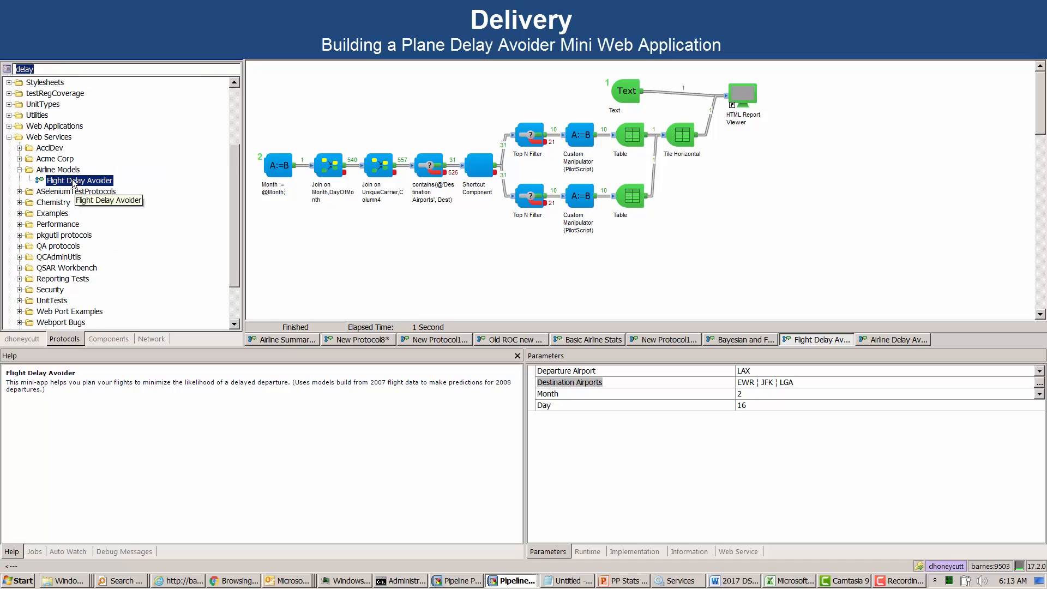
click(42, 139)
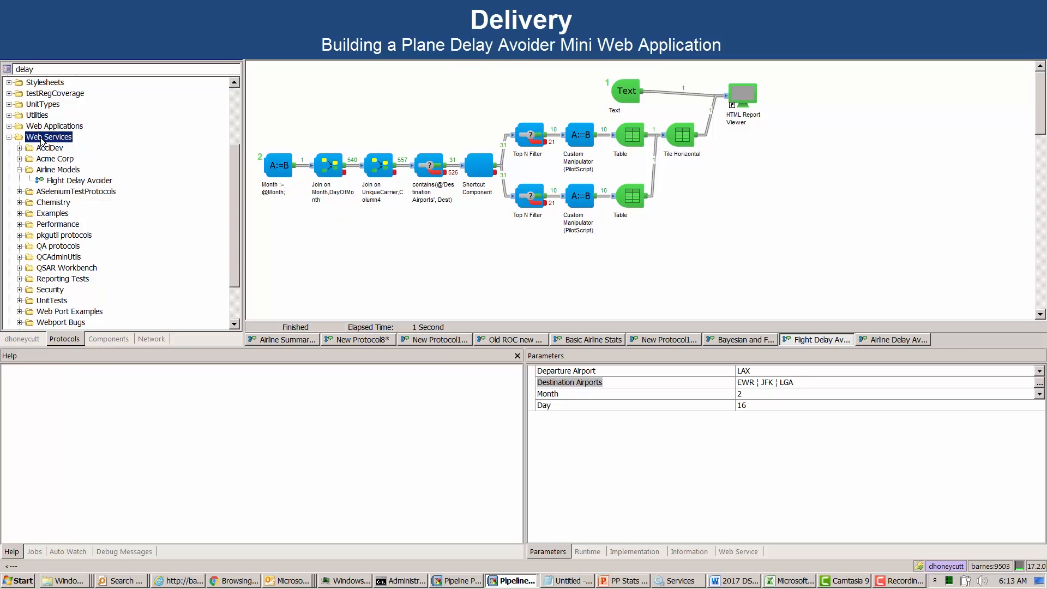
Open the Web Port site on the barnes server in a new Internet Explorer window.
right_click(172, 581)
click(155, 529)
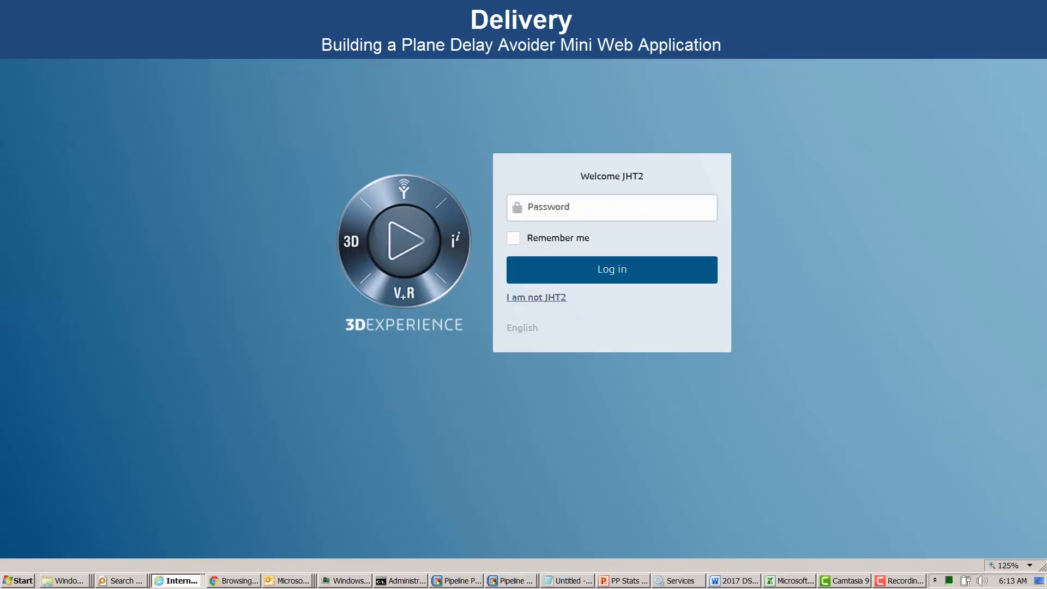
text(http:)
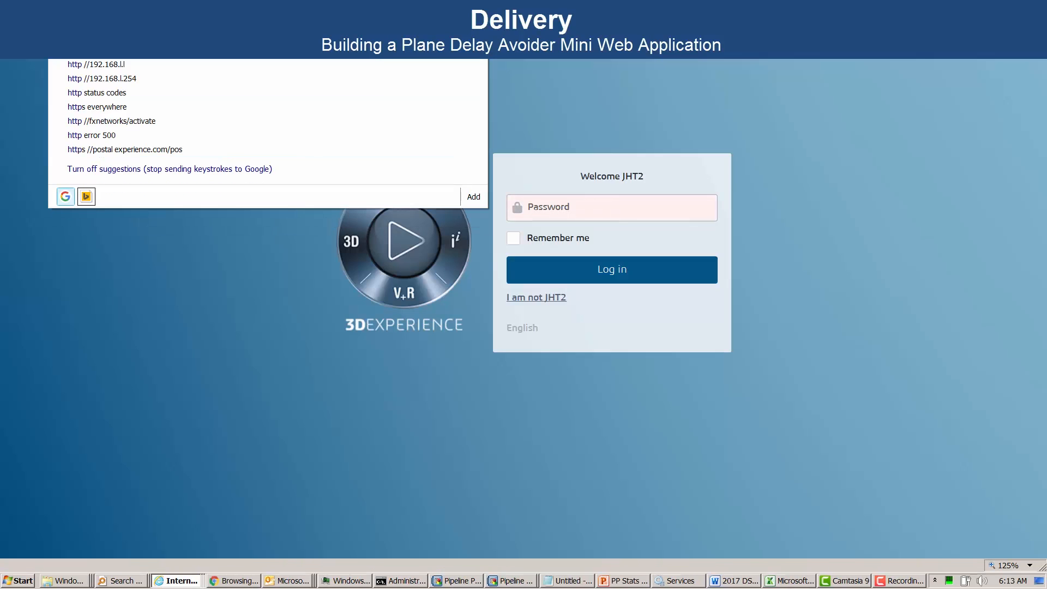
text(//bar)
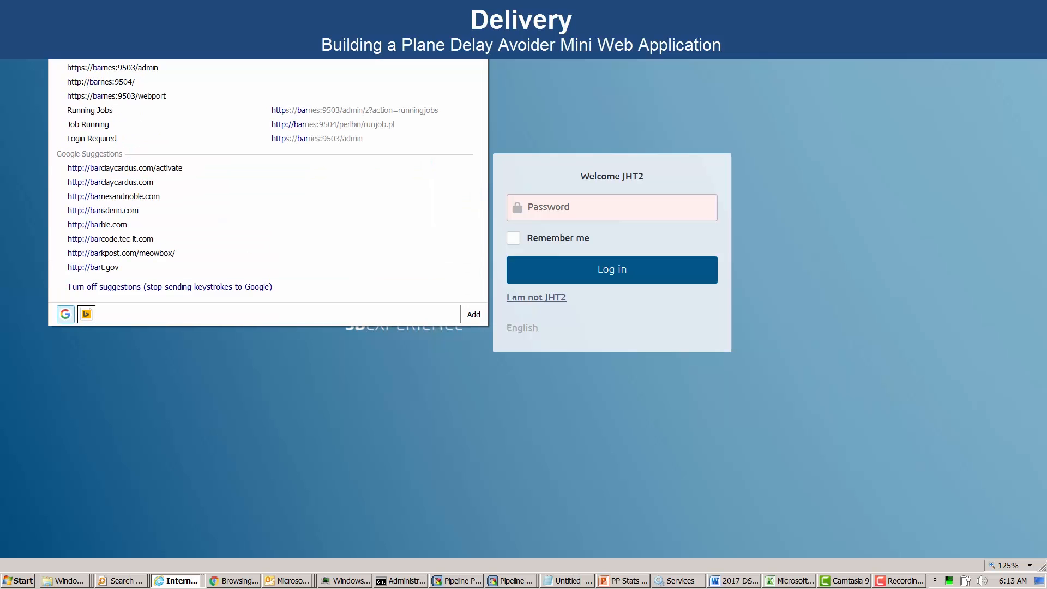
key(Down)
key(Return)
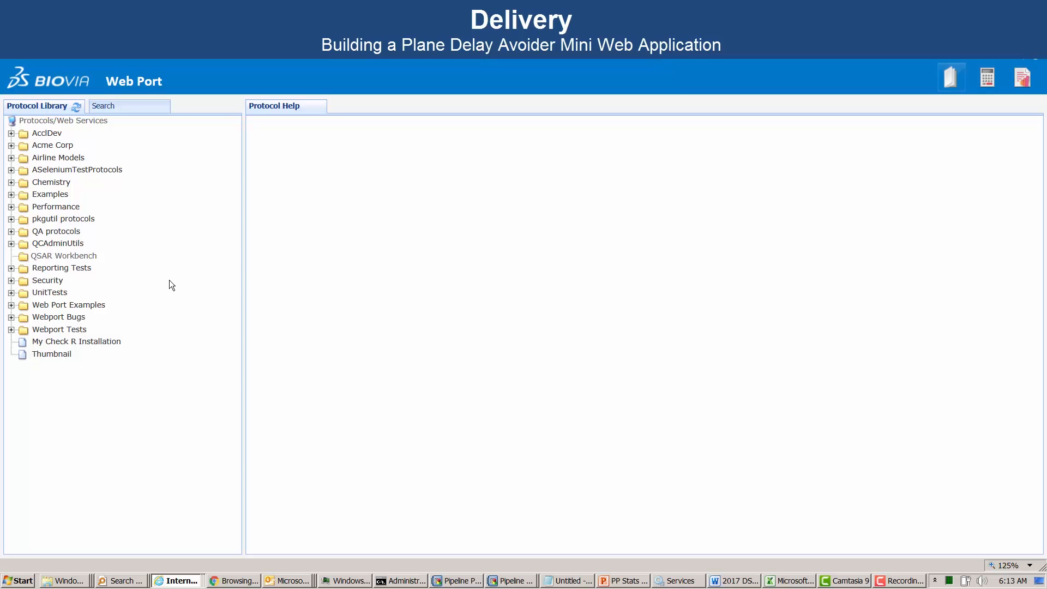
Select Flight Delay Avoider in the Airline Models folder and try its direct protocol link in a new browser tab.
click(11, 158)
click(61, 171)
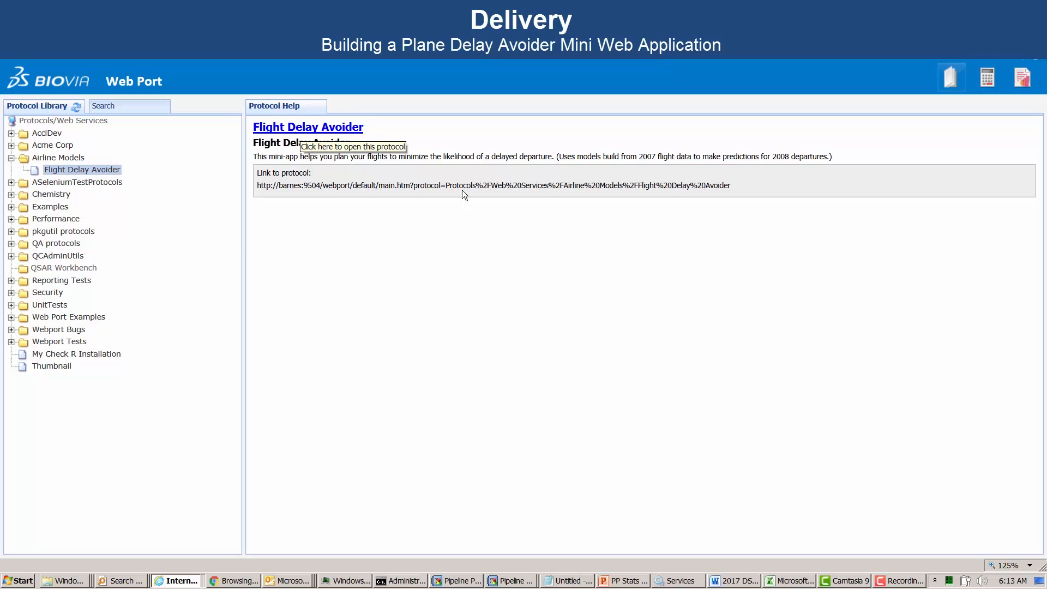
drag(734, 185, 253, 188)
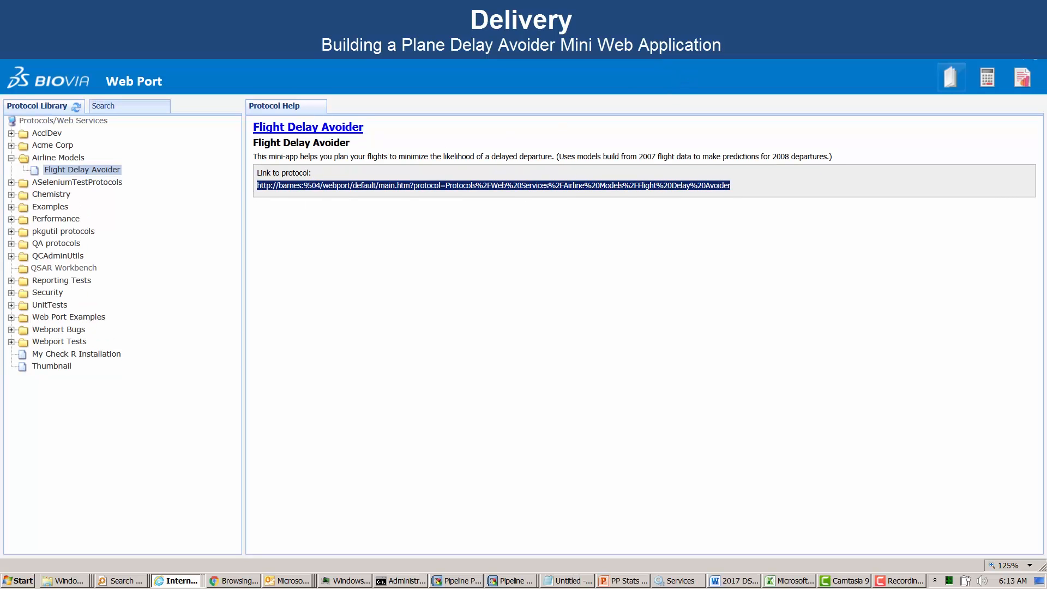
key(ctrl+t)
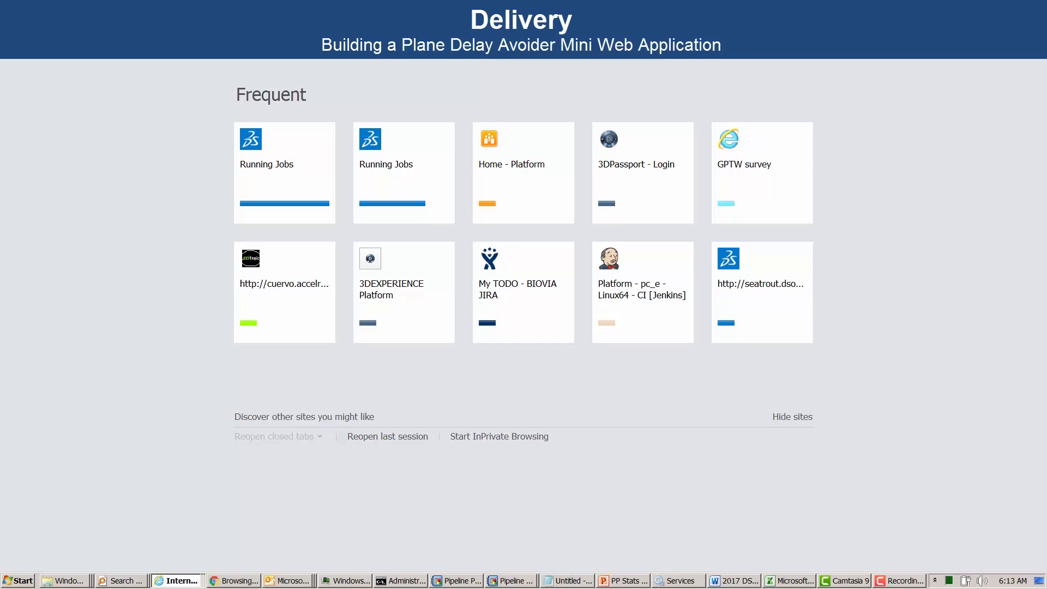
key(ctrl+v)
key(Return)
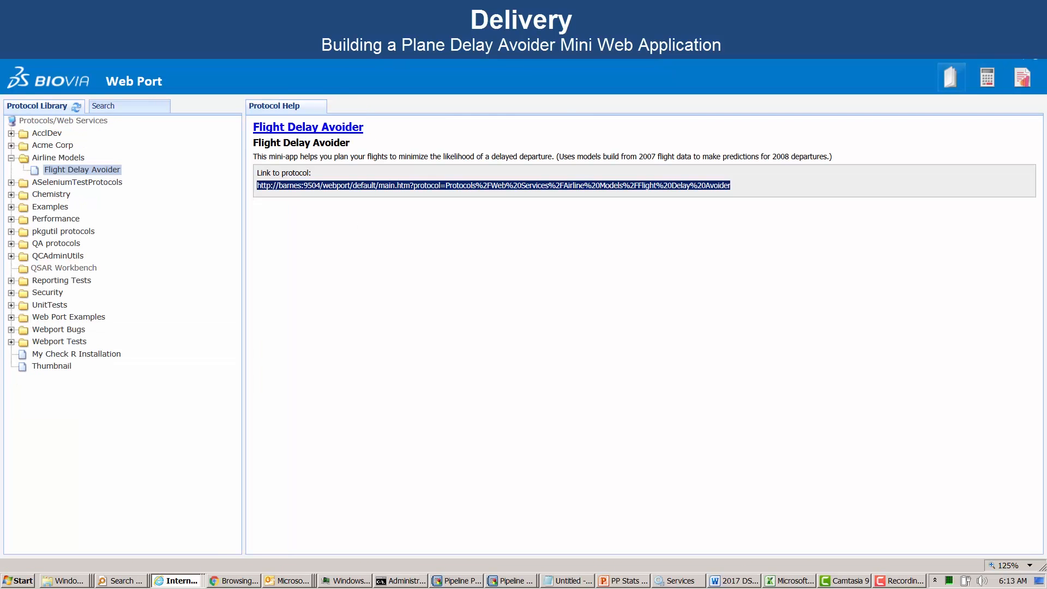
Open the Flight Delay Avoider form, review the departure and destination airport choices, and submit it for LAX, month 2, day 16.
click(343, 129)
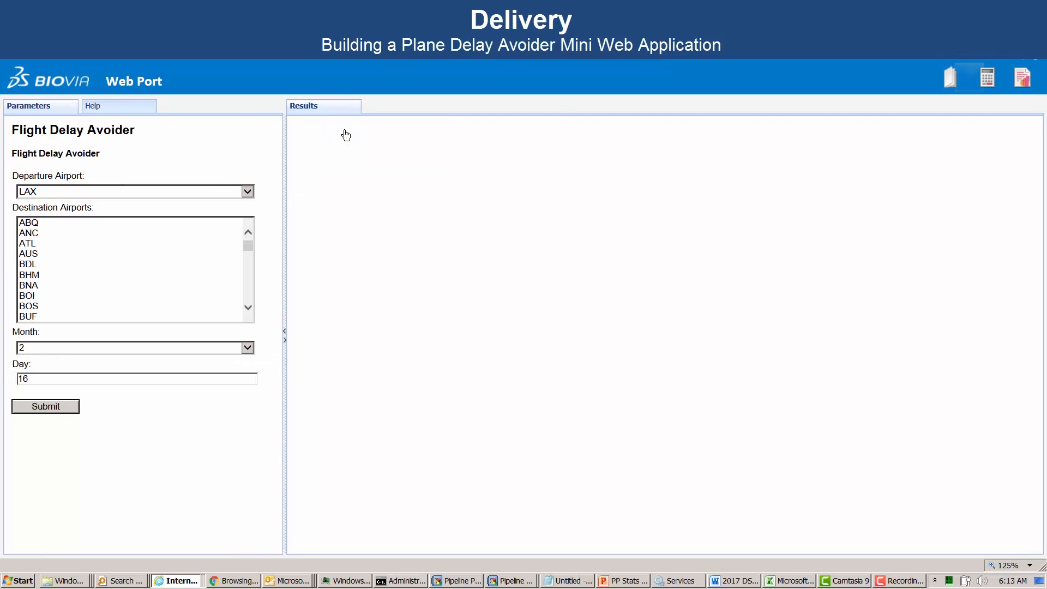
click(248, 192)
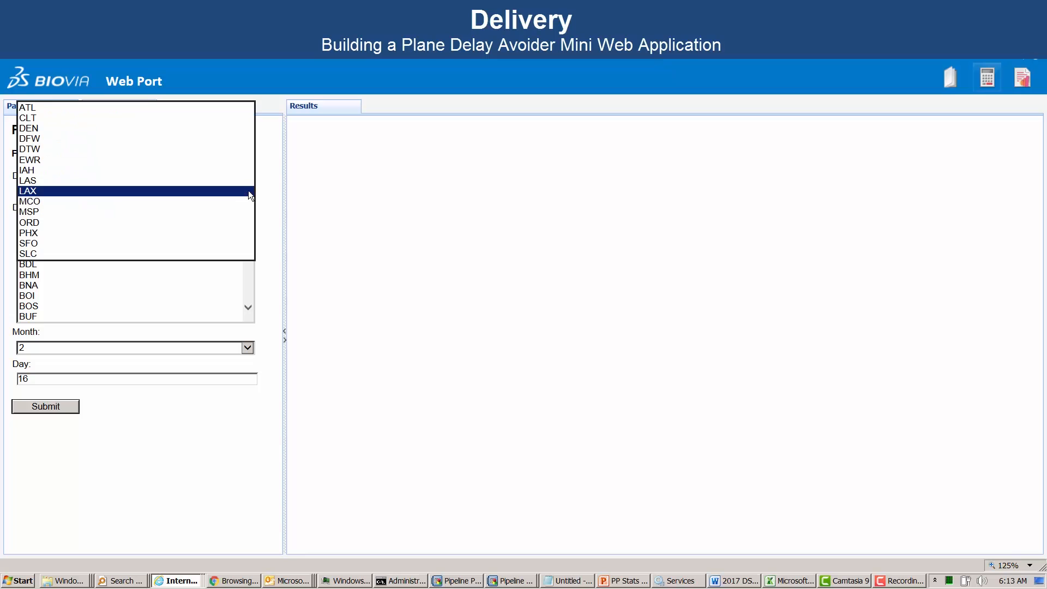
click(248, 191)
drag(250, 245, 245, 215)
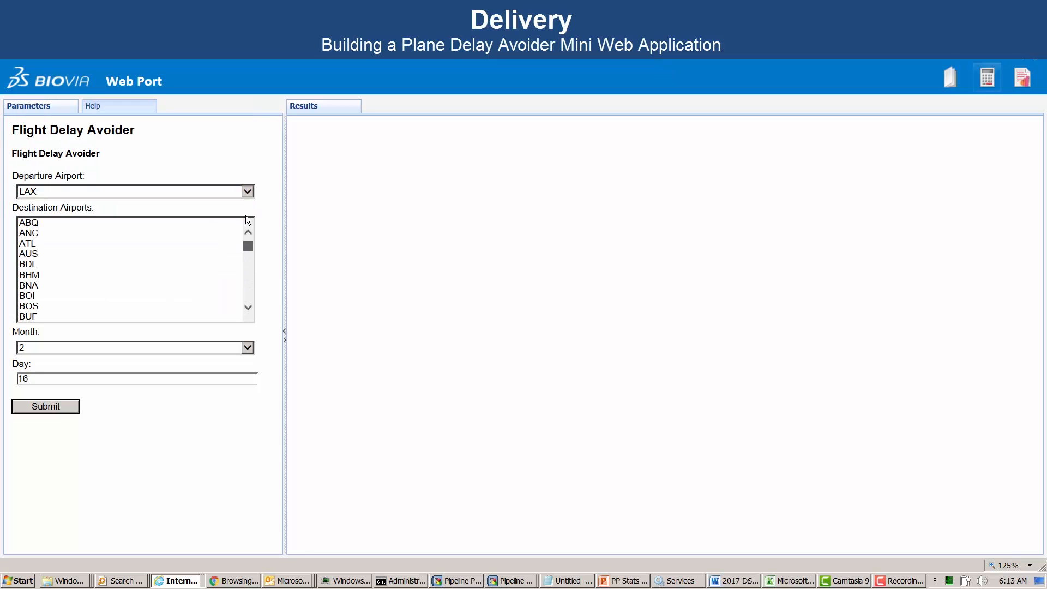
click(34, 407)
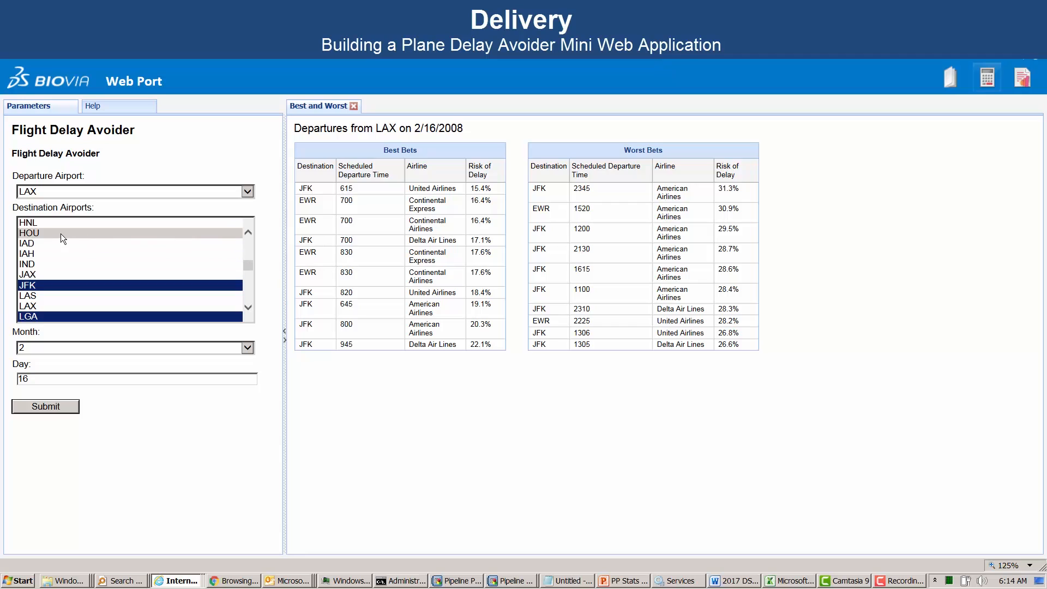
Add HOU, IAD, IAH and IND to the destination airports and submit, and resubmit the form with the day set to 28.
drag(47, 233, 26, 254)
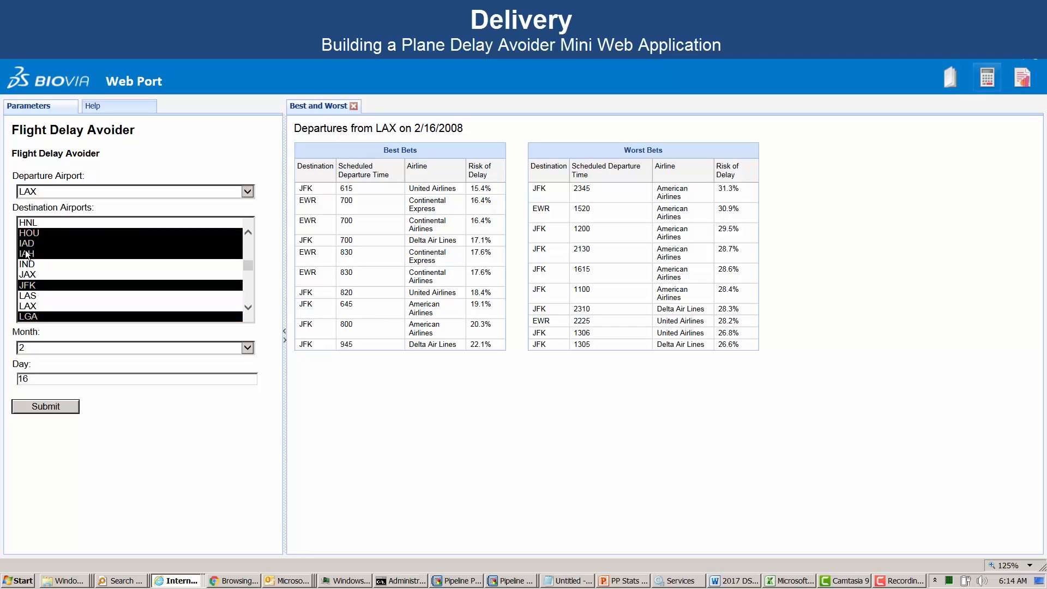
click(45, 406)
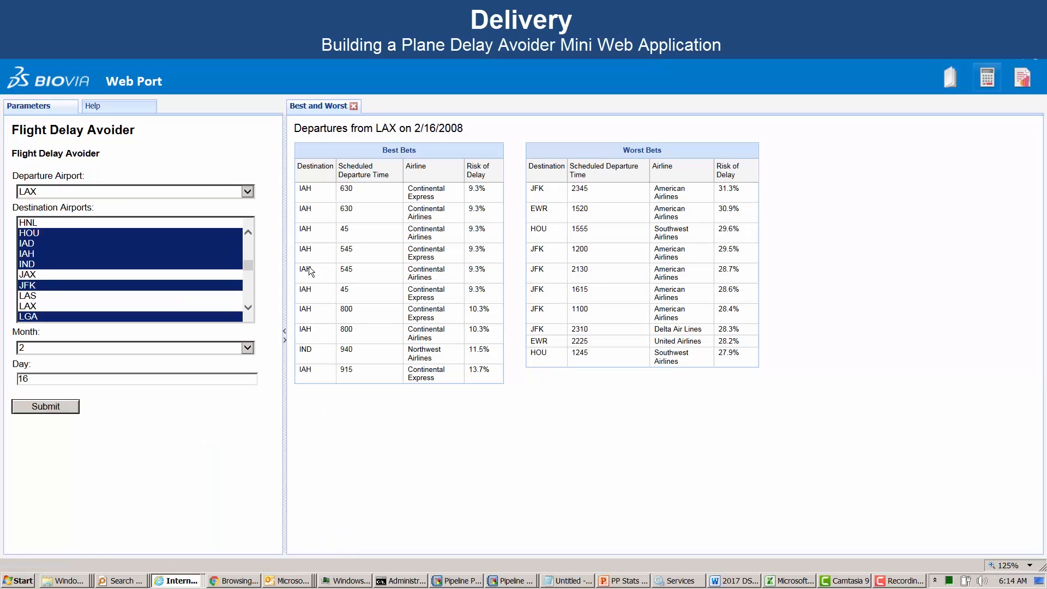
click(136, 378)
click(54, 404)
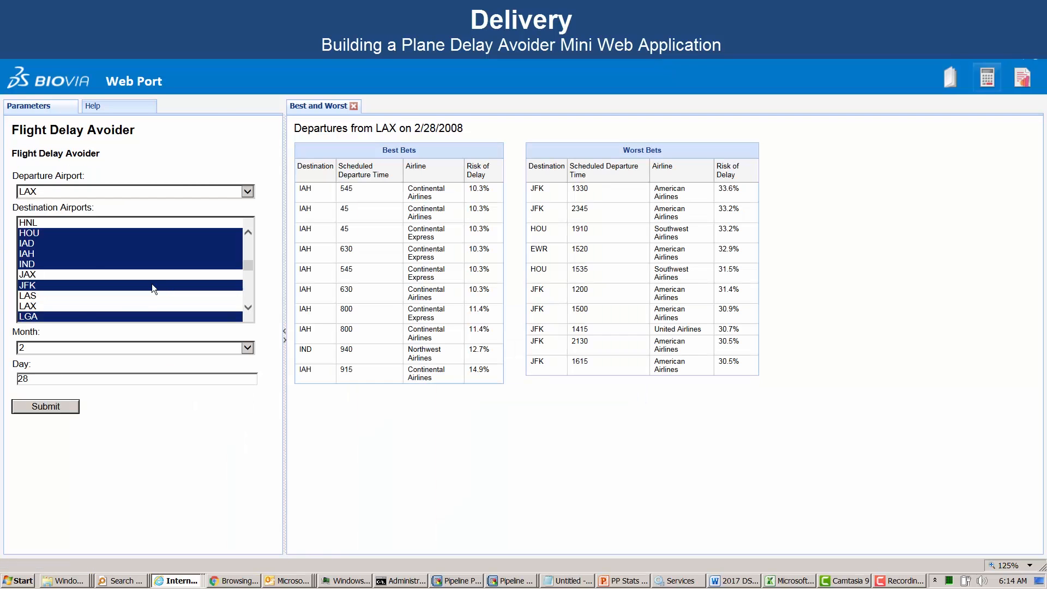
Remove IAH from the destination airports, set the month to 5, and resubmit the form.
click(26, 258)
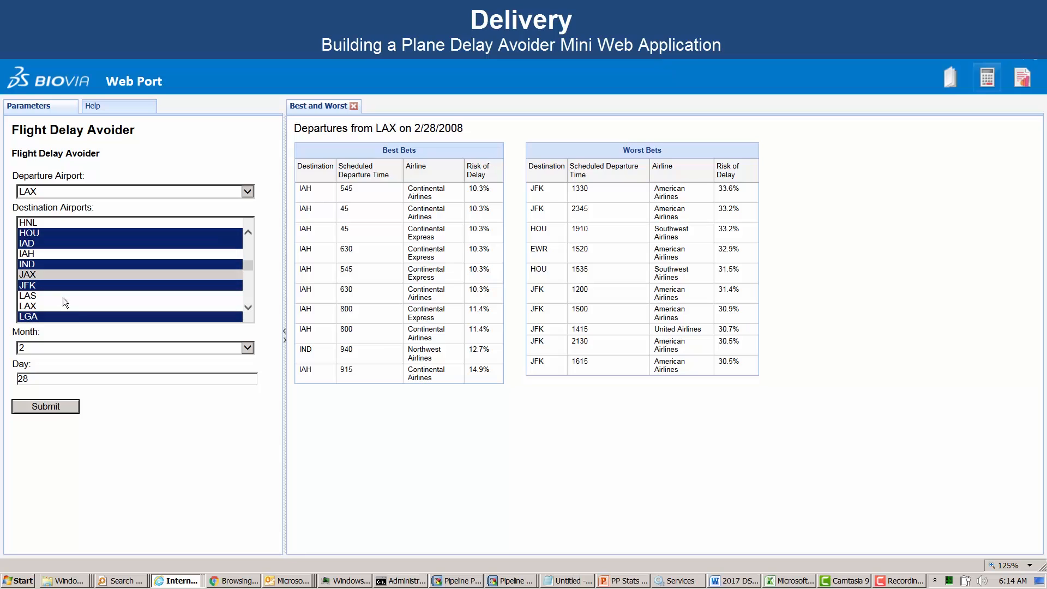
click(61, 346)
click(40, 379)
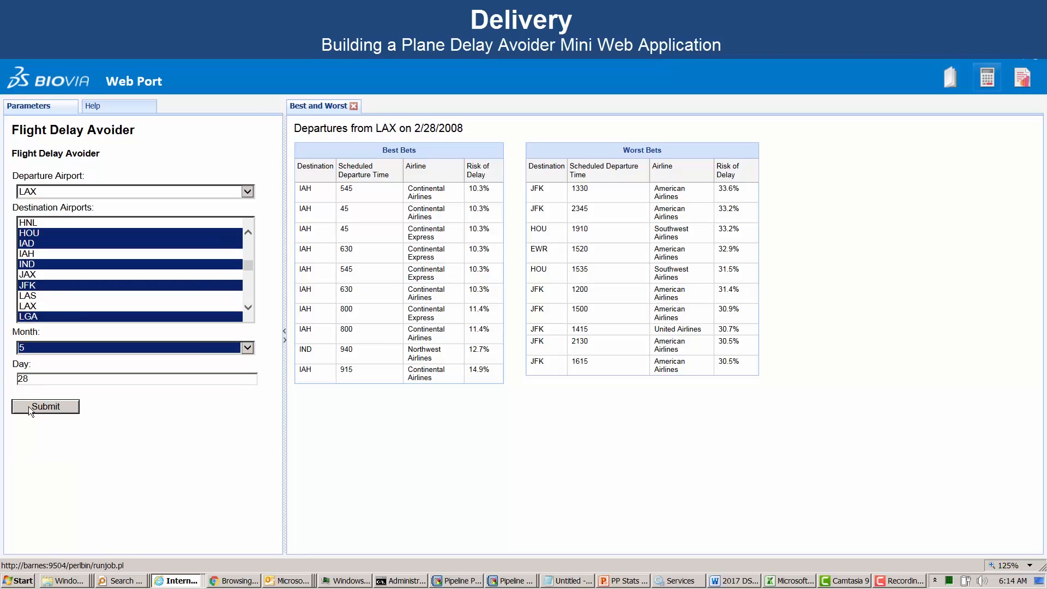
click(29, 406)
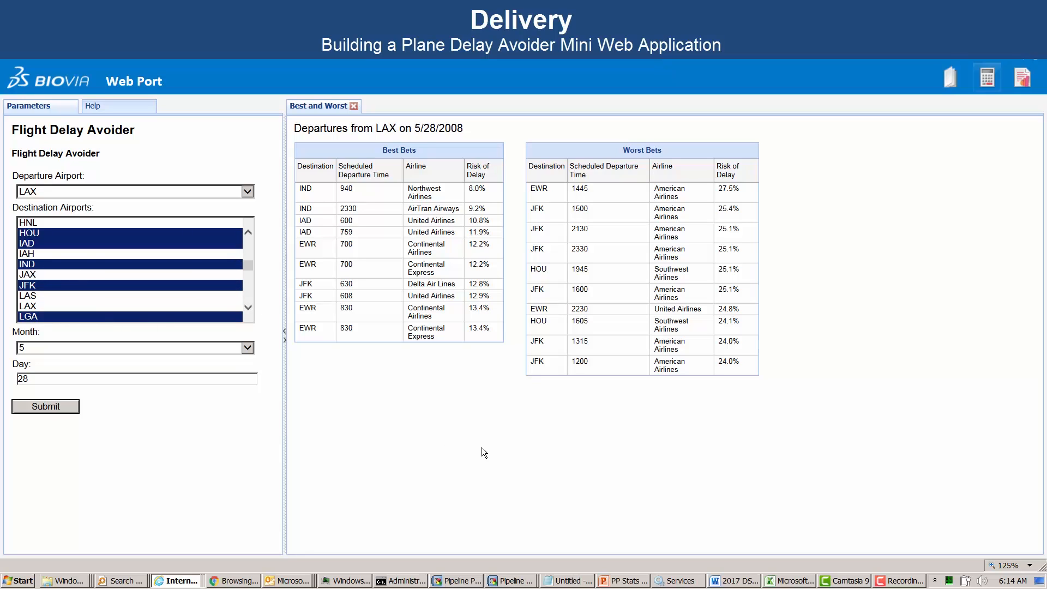
Switch to Pipeline Pilot and set Build Ensemble Model to True for the My Learn Good From Bad component, with its sub-options expanded.
key(alt+Tab)
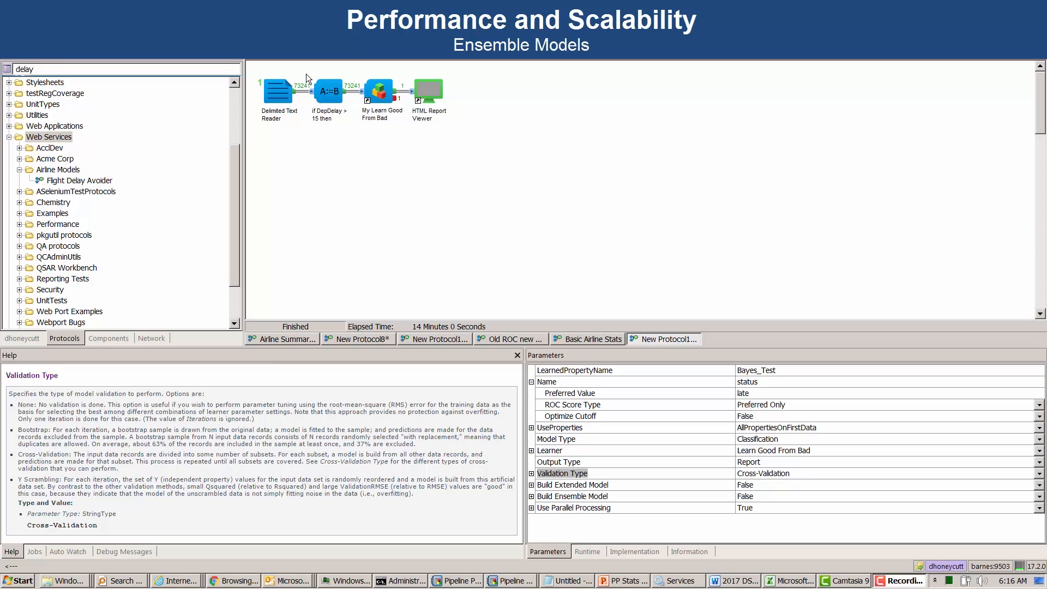
click(375, 95)
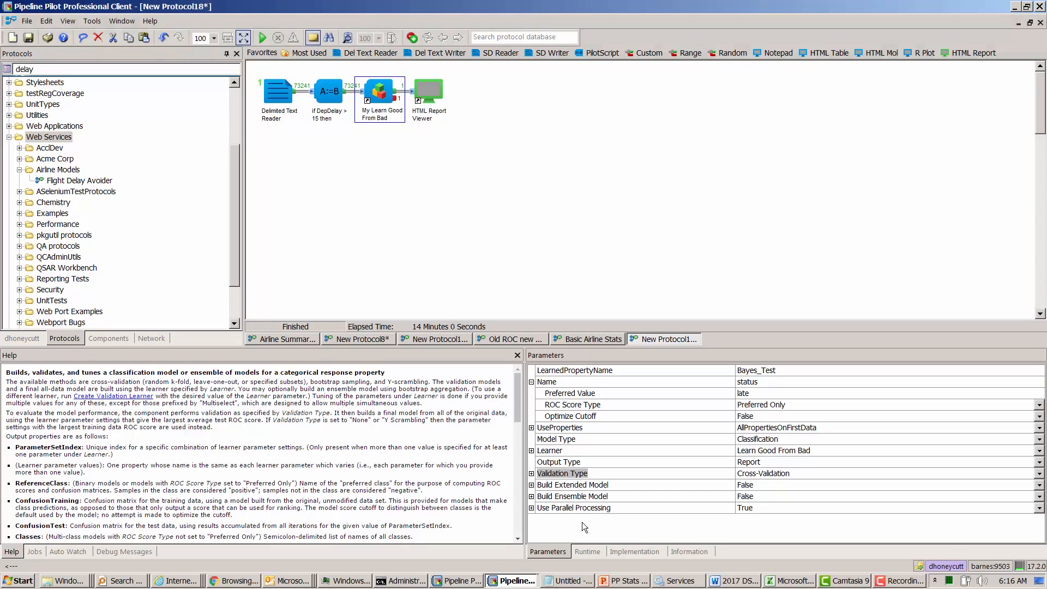
click(554, 497)
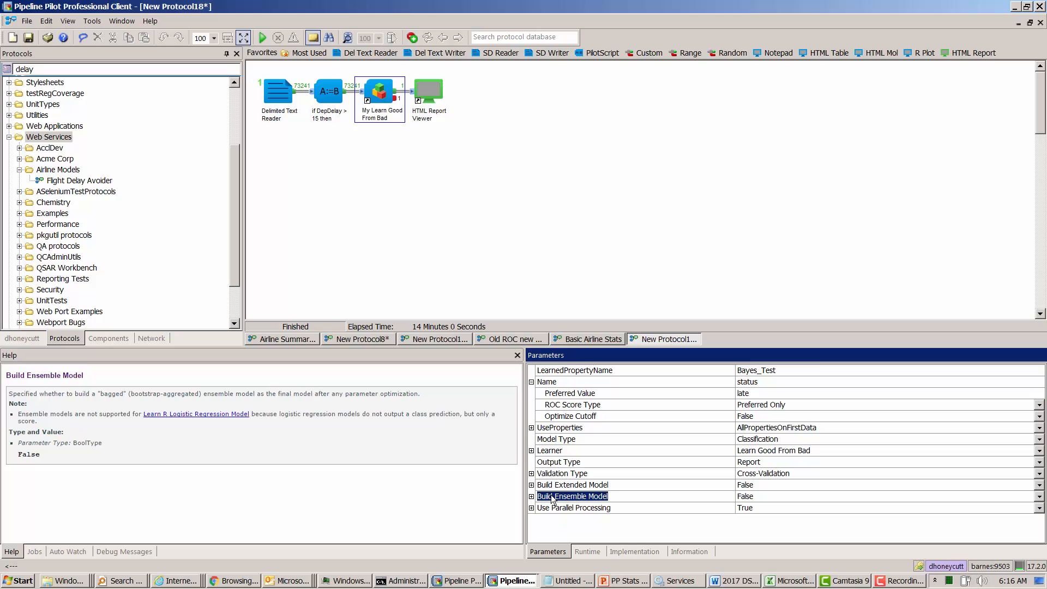
drag(442, 347, 427, 275)
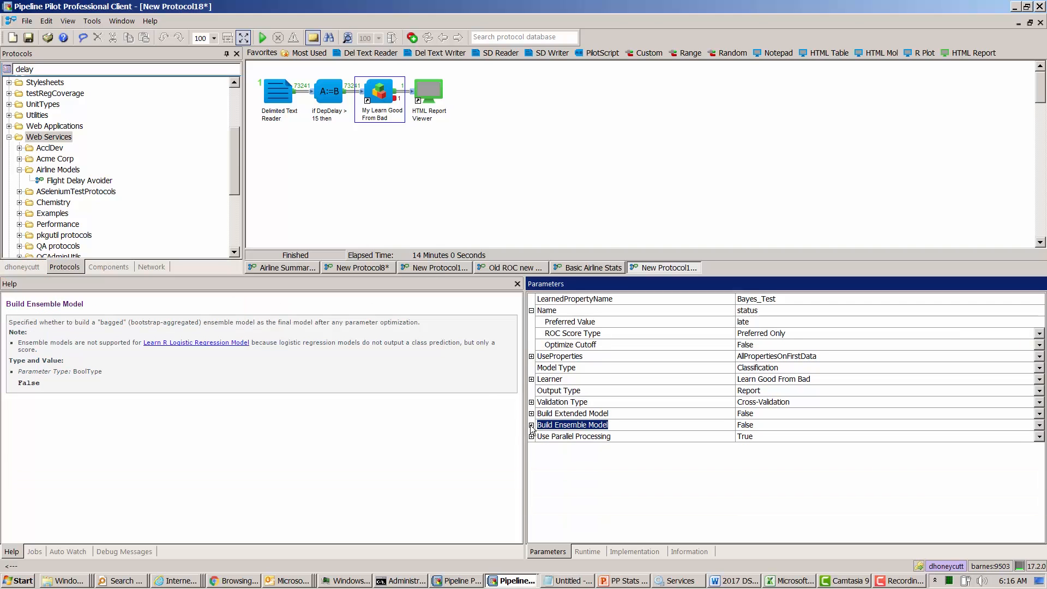
click(532, 426)
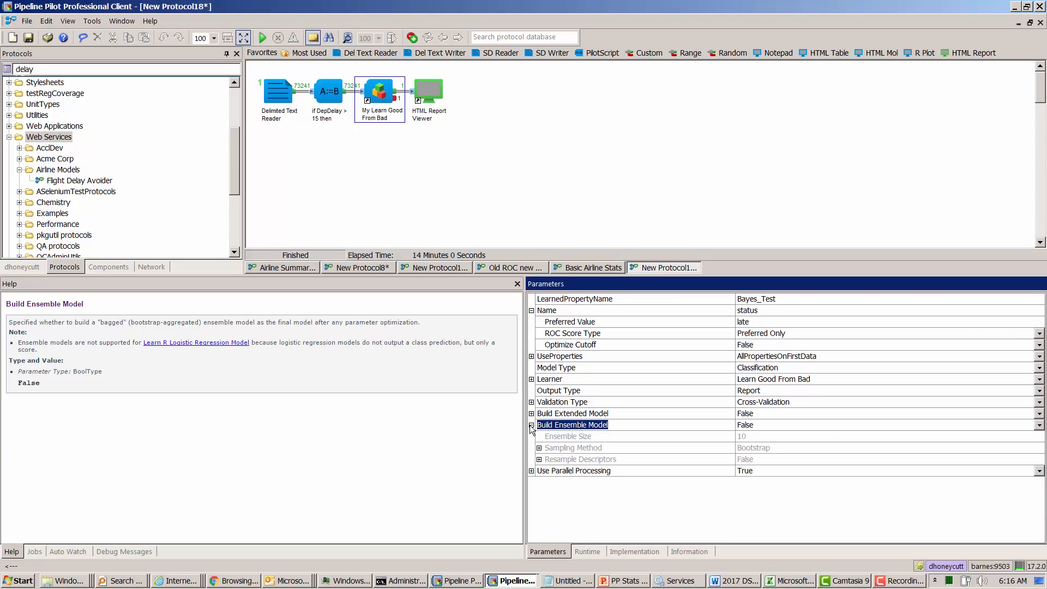
click(761, 428)
click(755, 436)
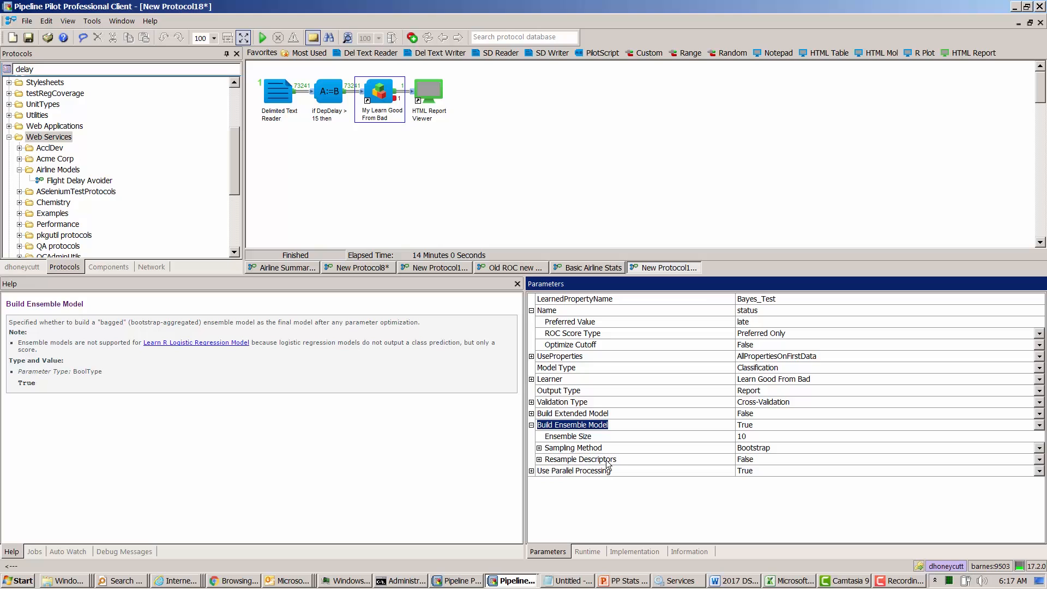
Examine the description of the Use Parallel Processing parameter for My Learn Good From Bad.
click(781, 468)
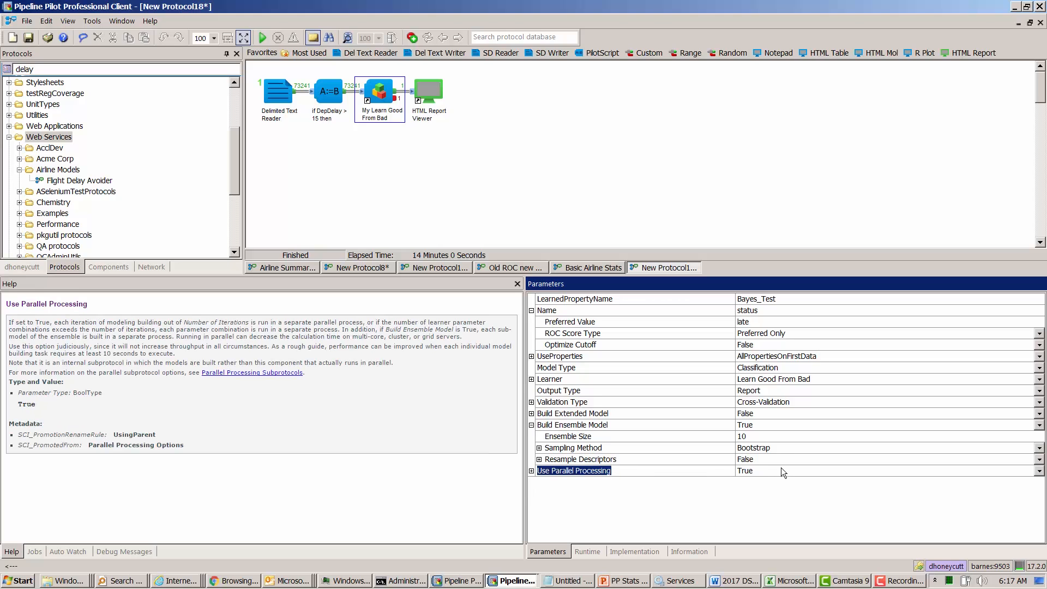
click(778, 469)
click(779, 469)
click(778, 469)
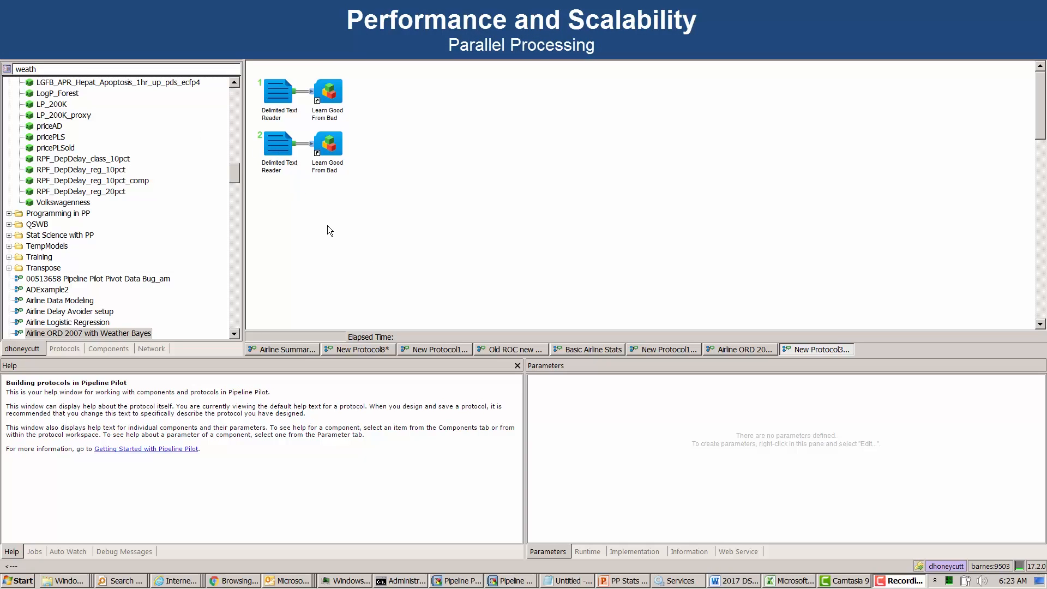
Examine the parameters of the first pipeline's Delimited Text Reader and Learn Good From Bad, and of the second pipeline's reader.
click(274, 98)
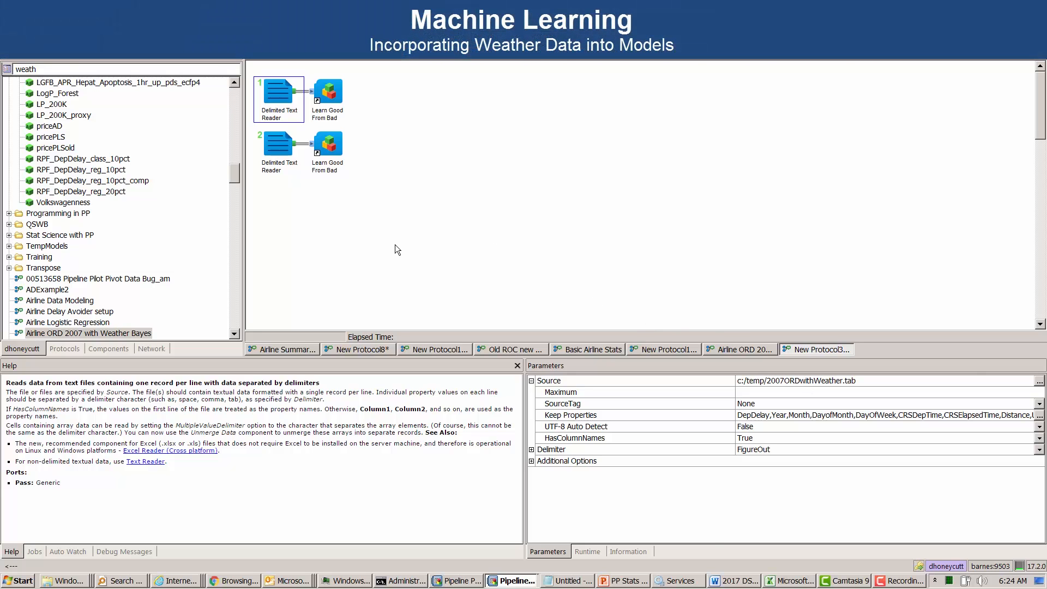
click(395, 245)
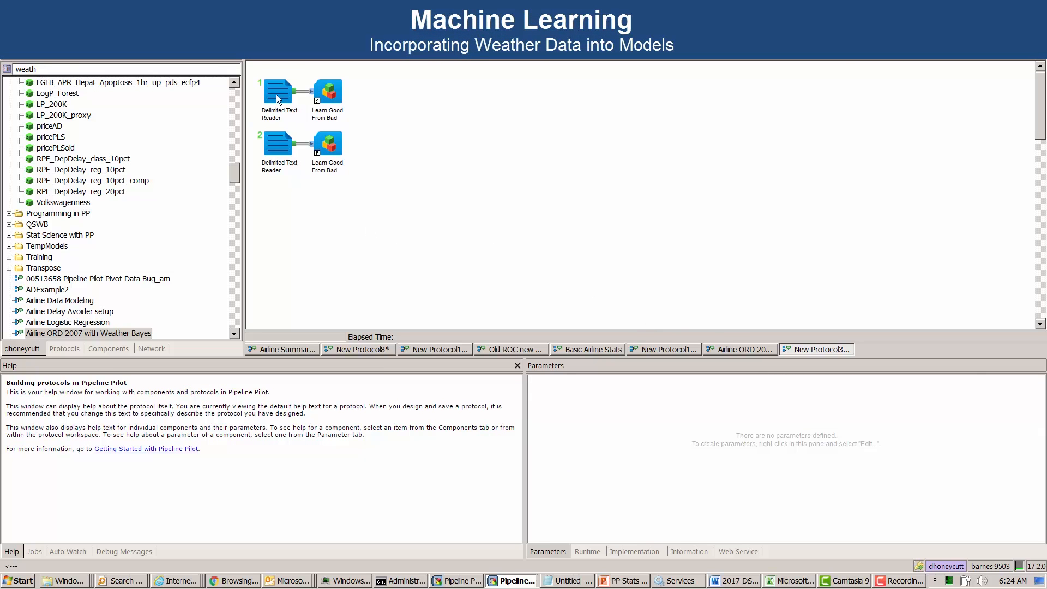
click(330, 100)
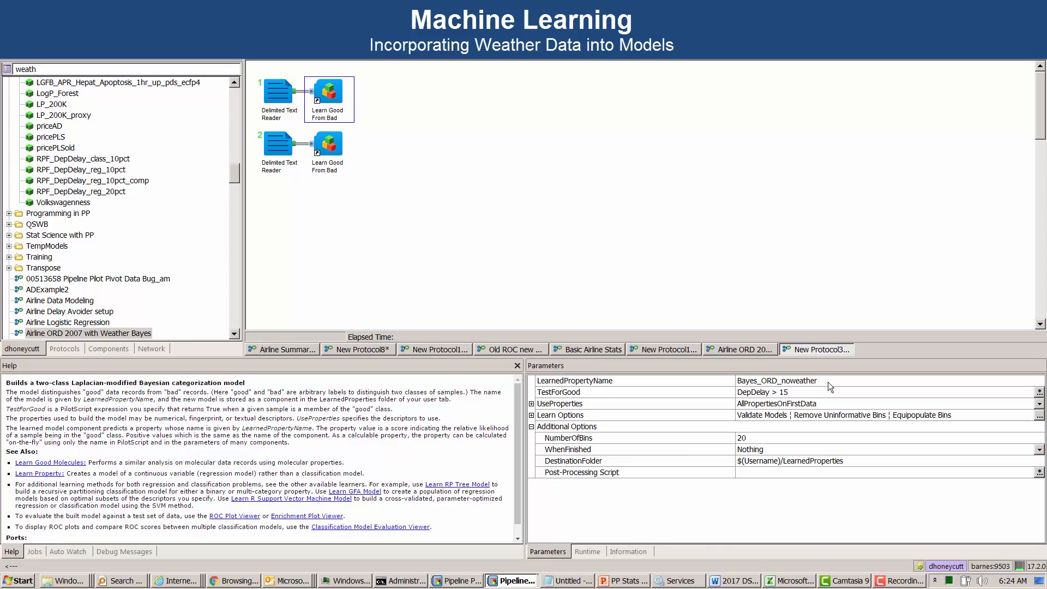
click(278, 149)
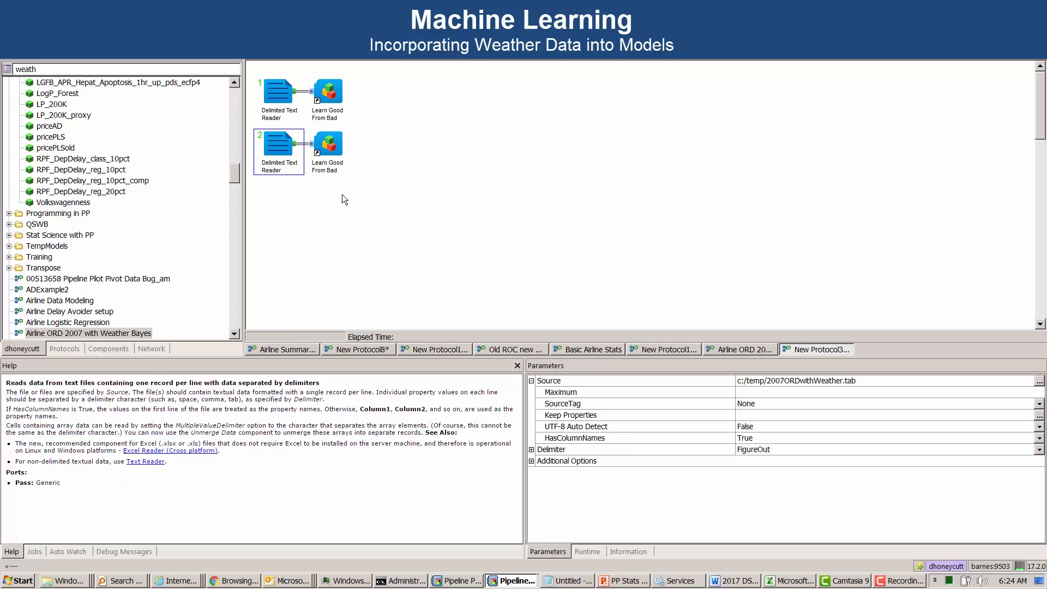
Move the first pipeline below the second to swap their order, and check the parameters of the new first pipeline's reader and learner.
click(271, 91)
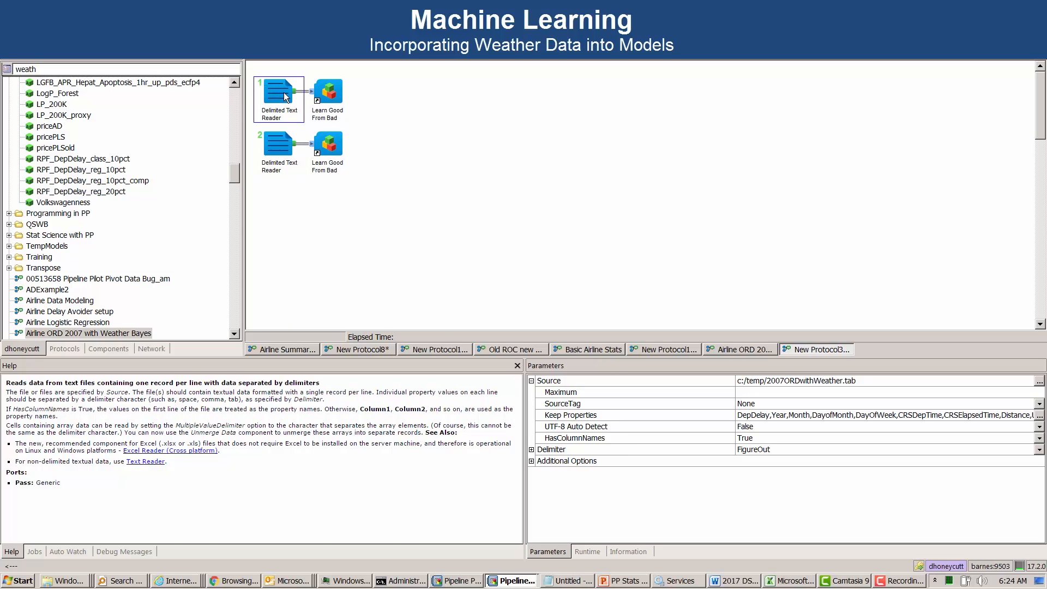
drag(282, 94, 300, 199)
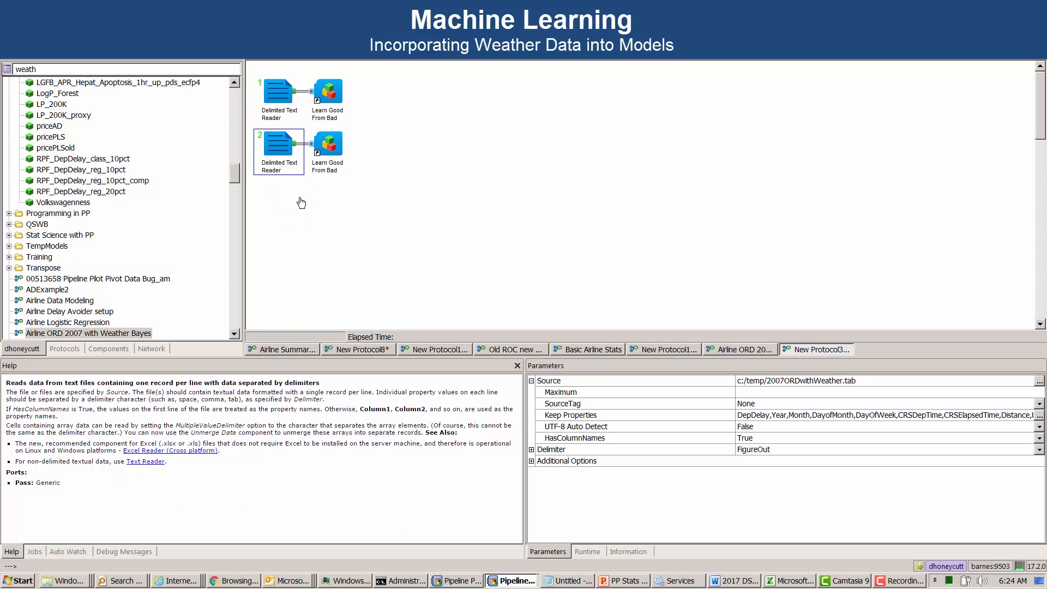
click(329, 101)
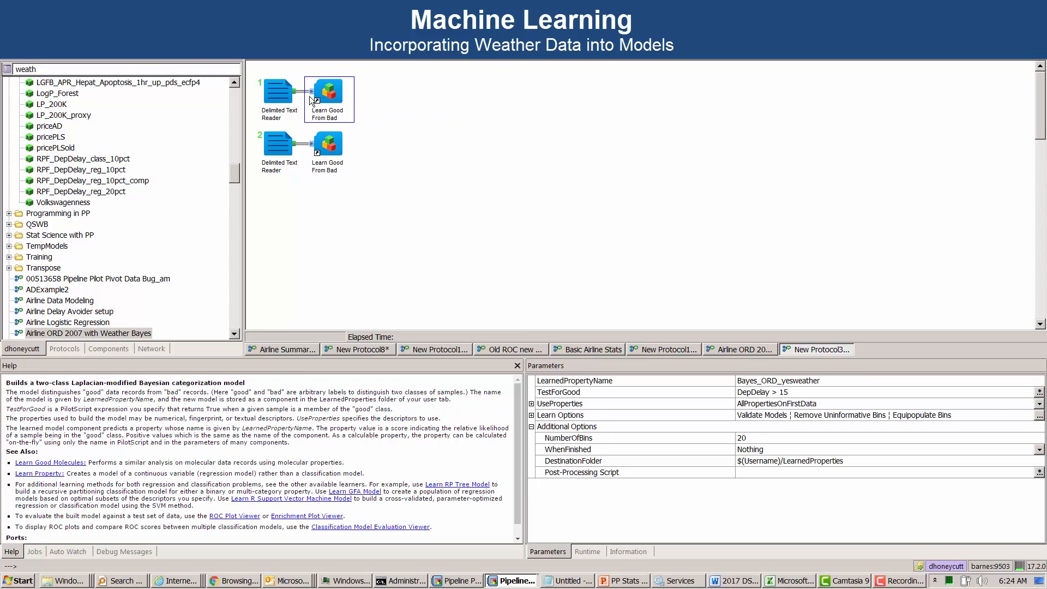
click(290, 102)
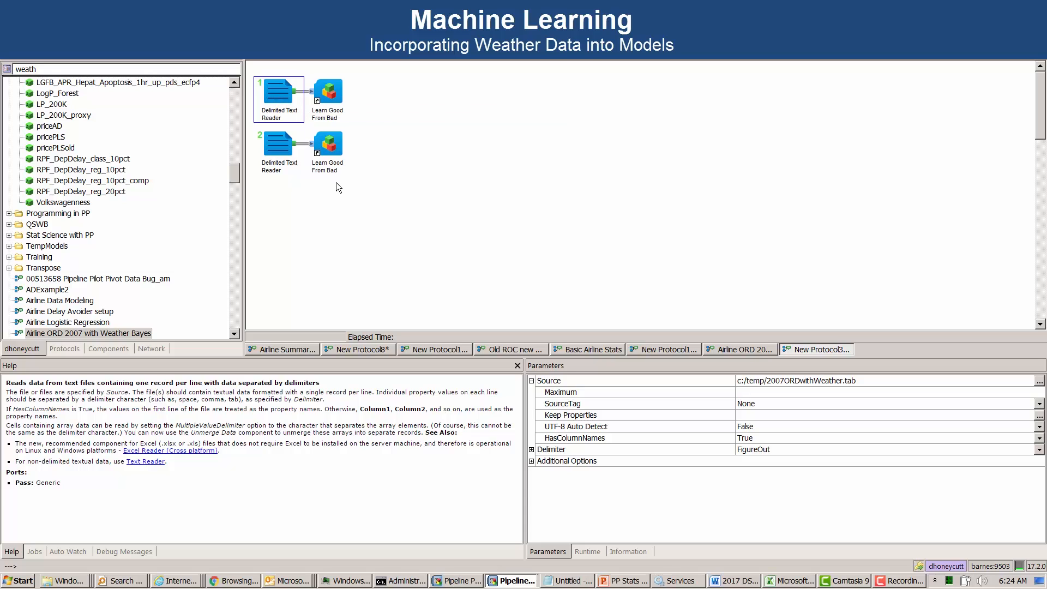
click(330, 90)
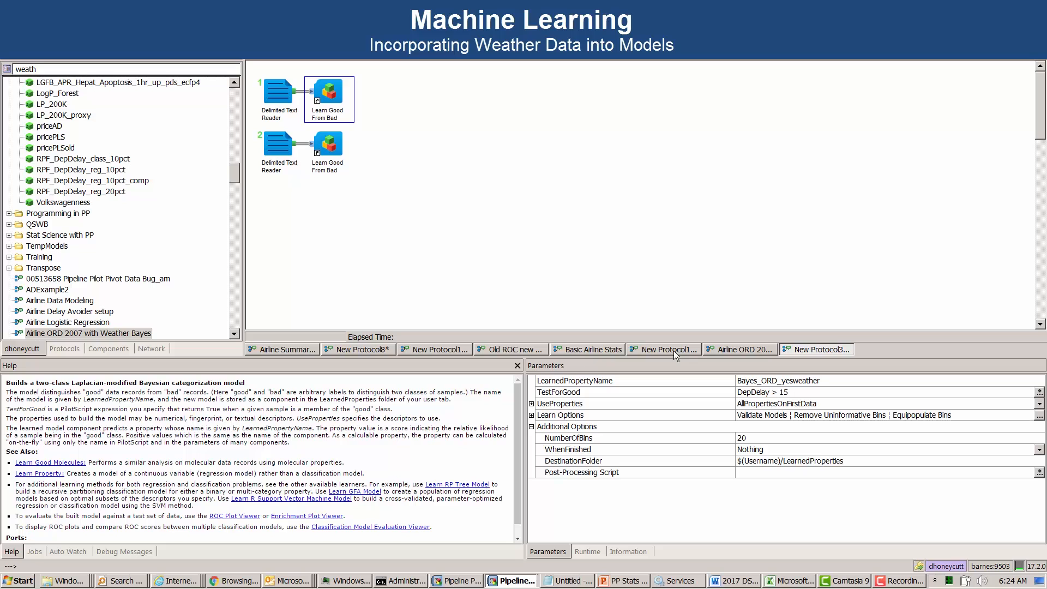
Preview the second reader's Keep Properties, look through the excluded weather properties, and leave the selection as it is.
click(277, 154)
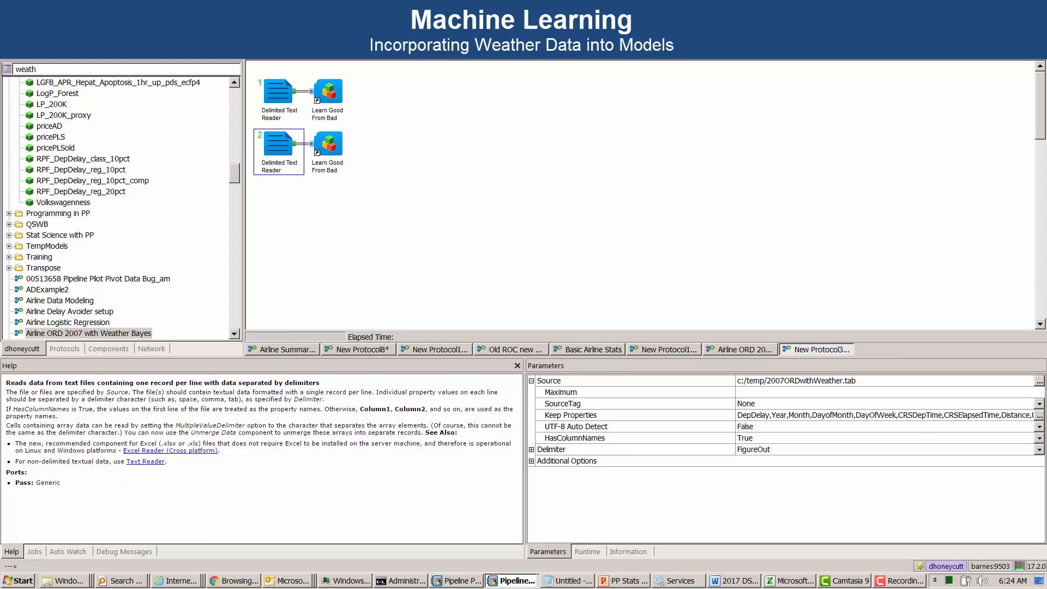
click(1039, 415)
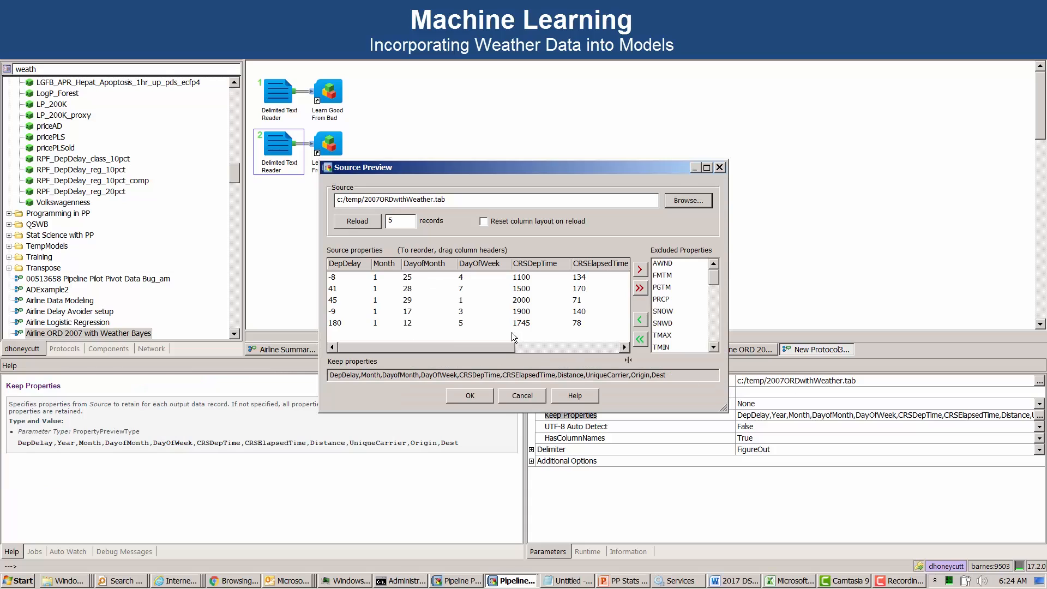
drag(500, 345, 382, 351)
drag(718, 275, 714, 333)
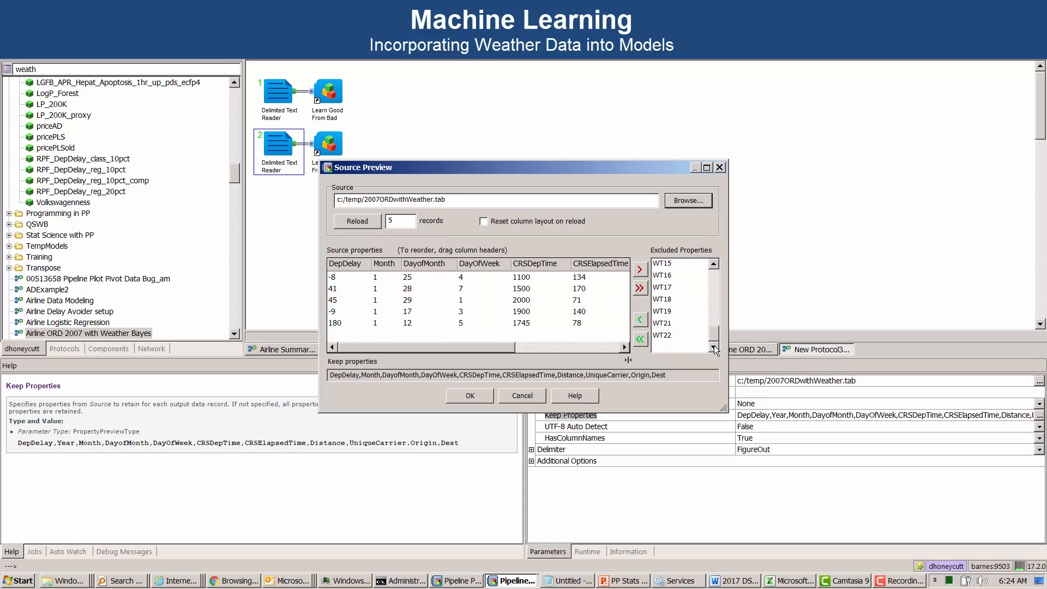
click(529, 398)
Check the second pipeline's Learn Good From Bad parameters and run the protocol to build both models.
click(333, 150)
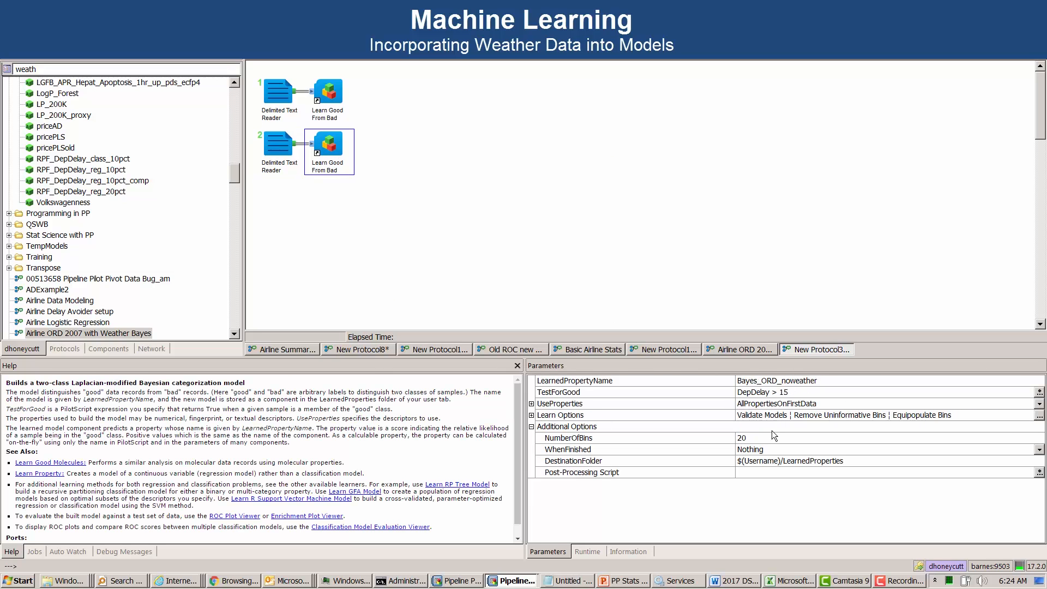
click(494, 255)
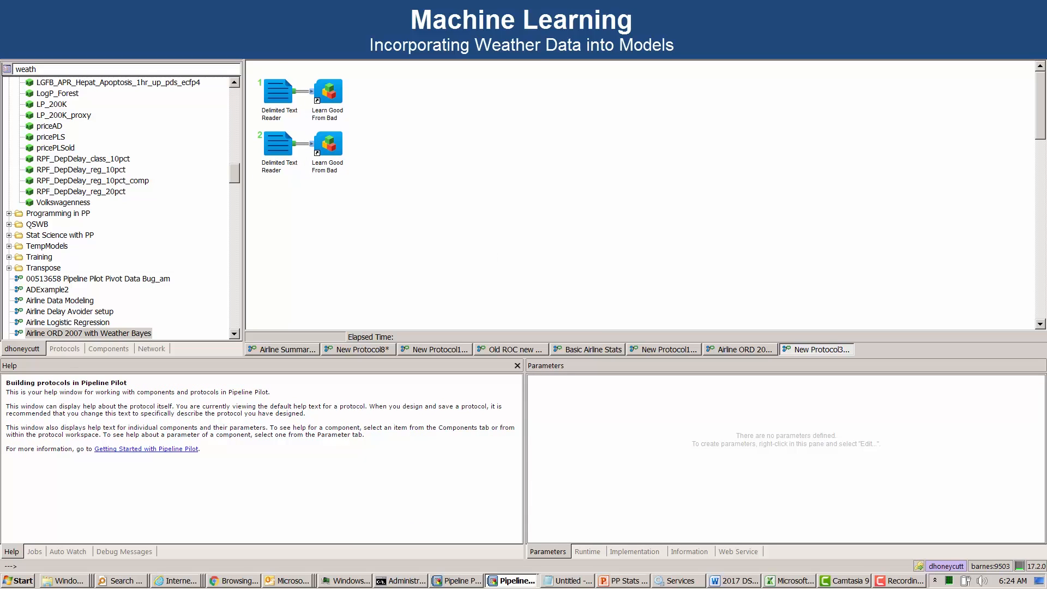
click(265, 49)
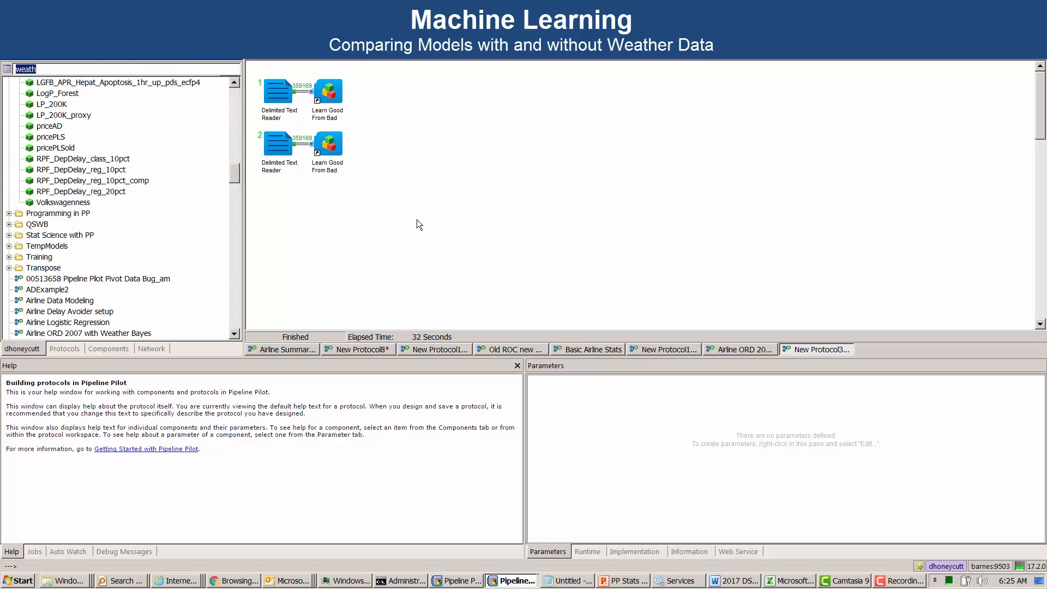
Add the Bayes_ORD_noweather and Bayes_ORD_yesweather models to the workspace as a connected third pipeline.
drag(232, 185, 218, 120)
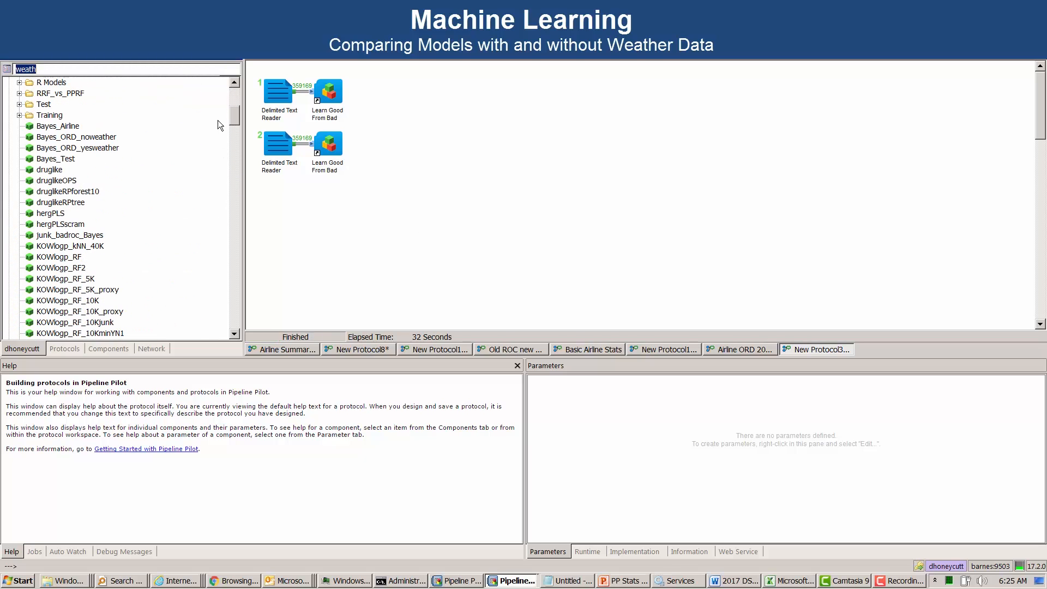
drag(47, 141, 280, 226)
drag(76, 148, 320, 197)
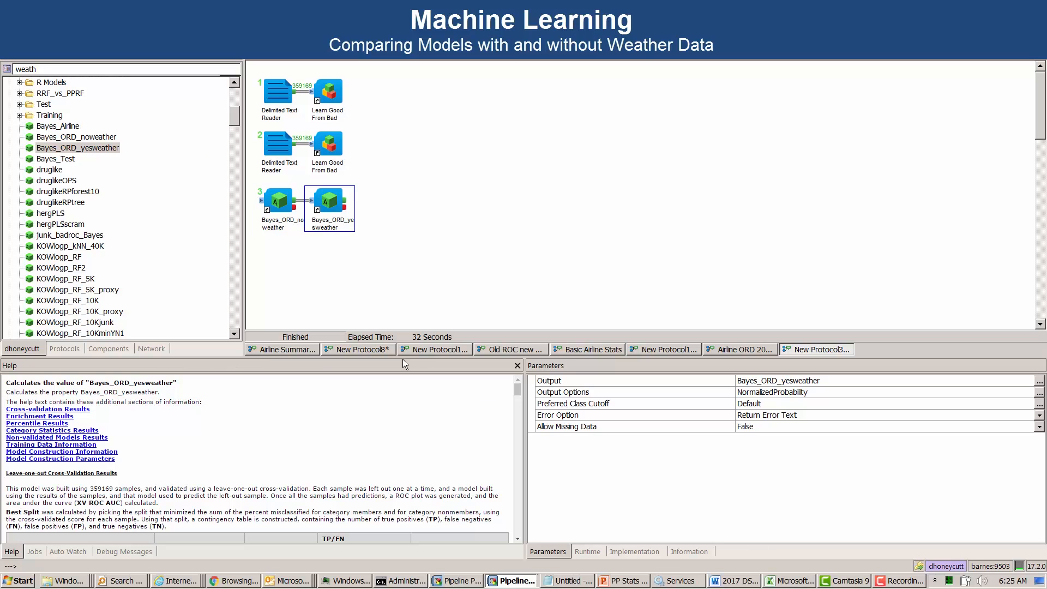
Enlarge the help area and compare the cross-validated ROC AUC of Bayes_ORD_noweather and Bayes_ORD_yesweather.
drag(401, 356, 400, 306)
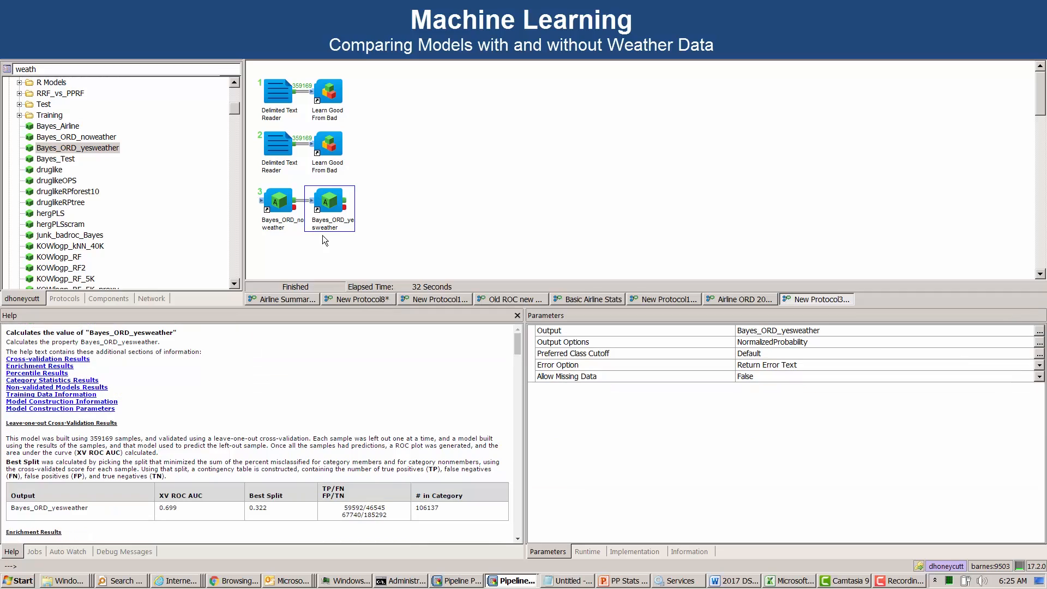
click(275, 206)
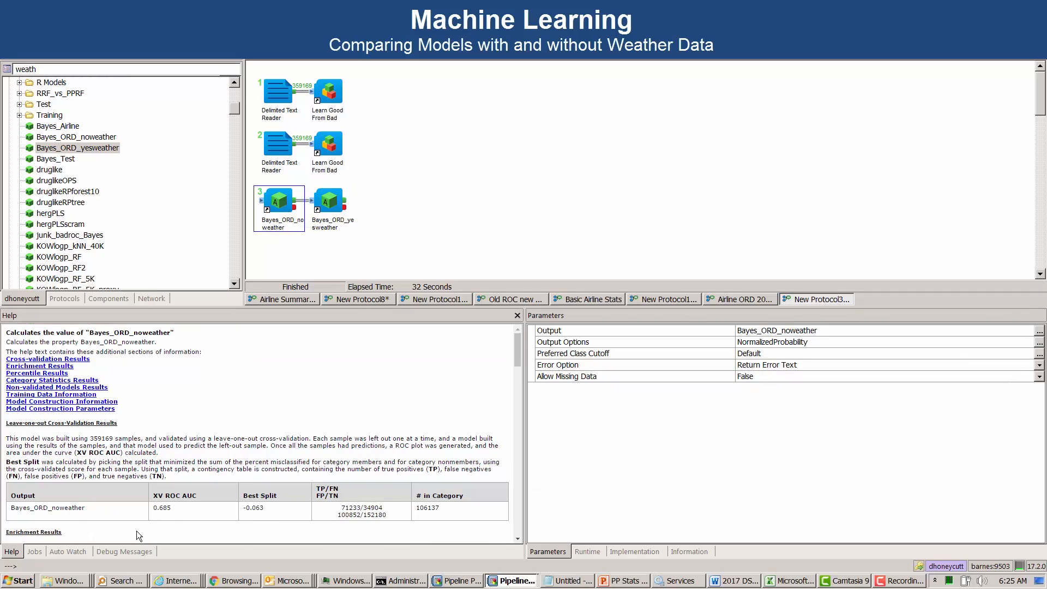
drag(170, 508, 158, 507)
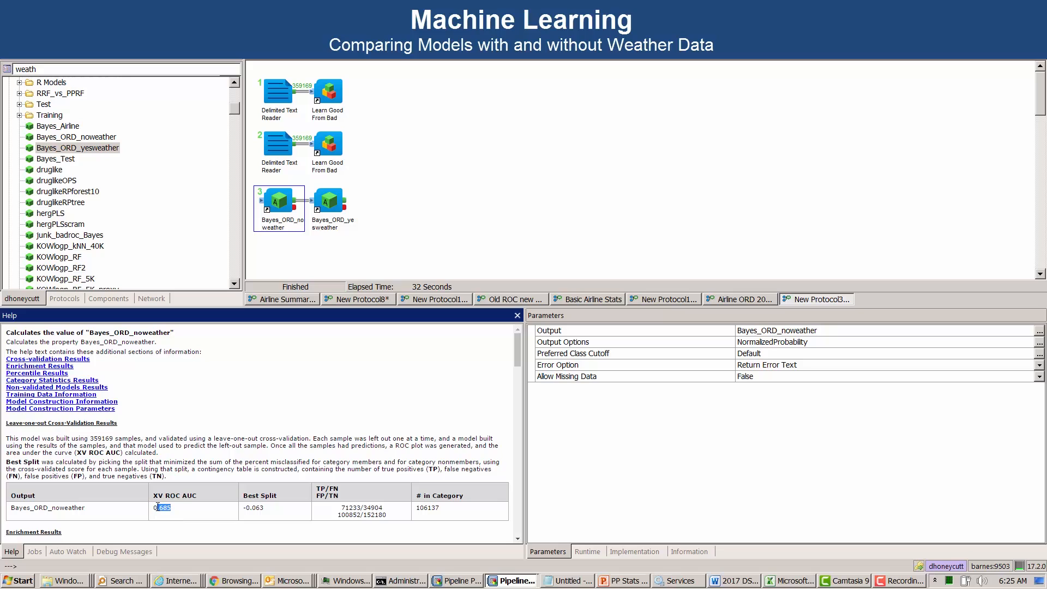
click(340, 209)
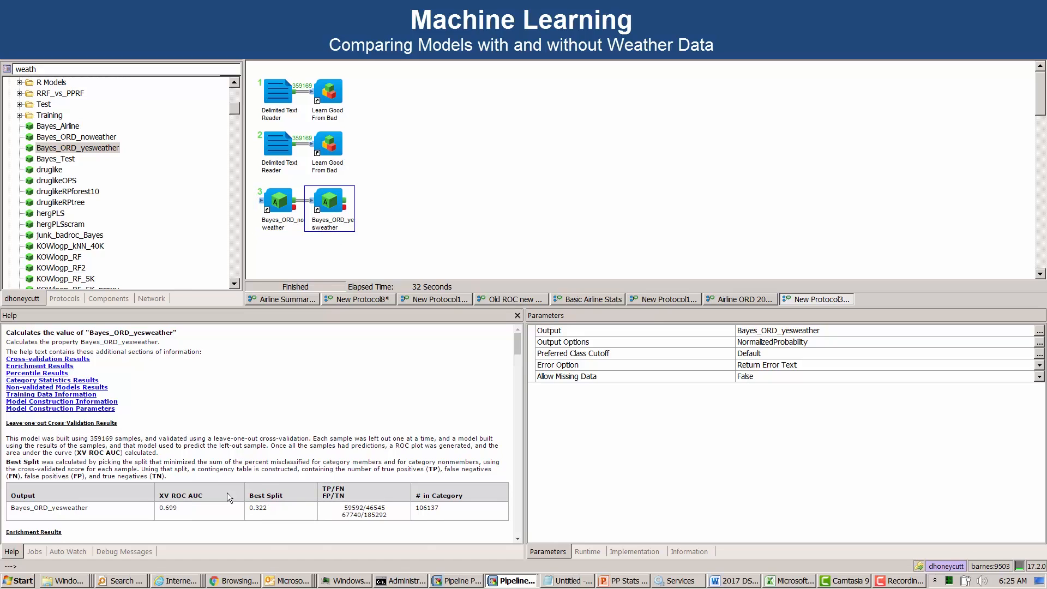
drag(178, 508, 160, 509)
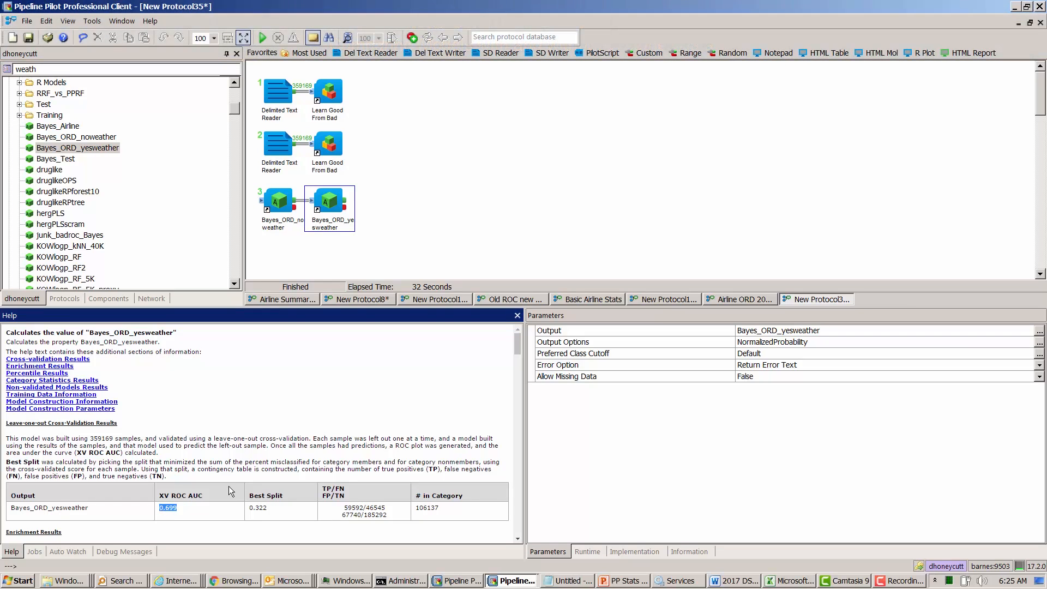
click(280, 209)
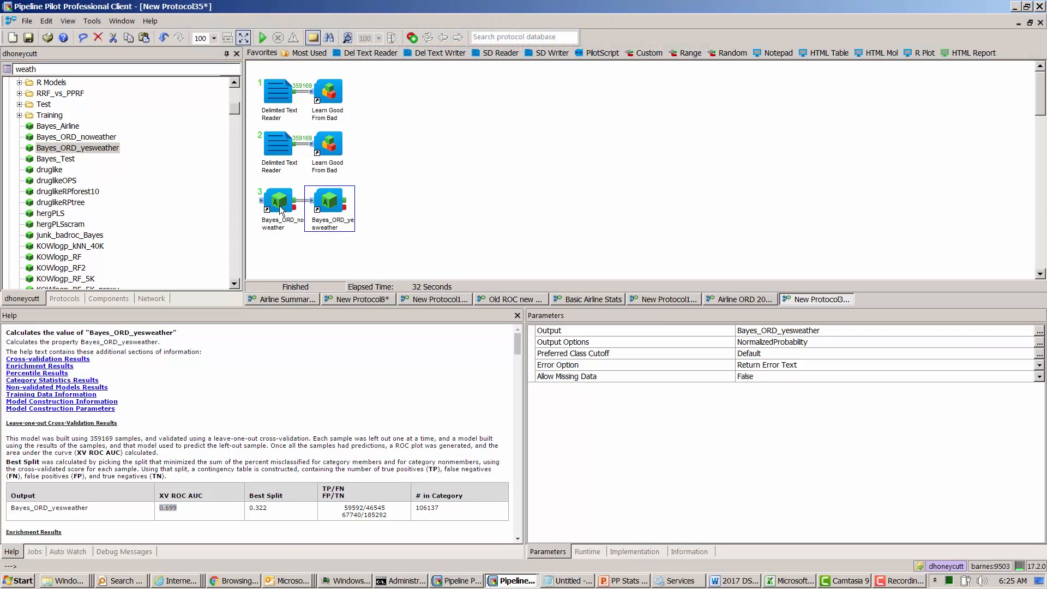
click(318, 212)
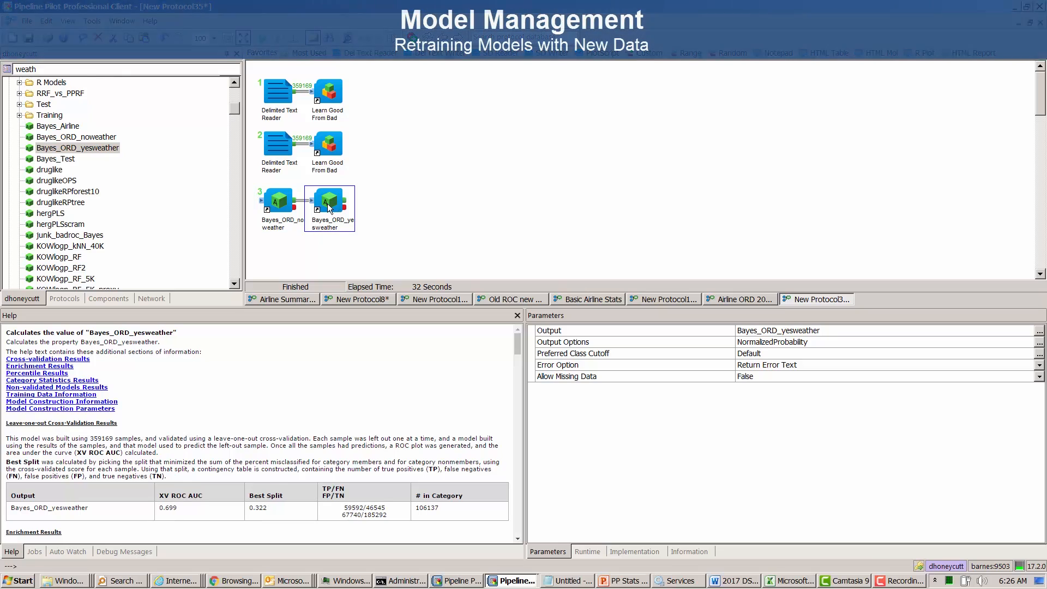
click(273, 210)
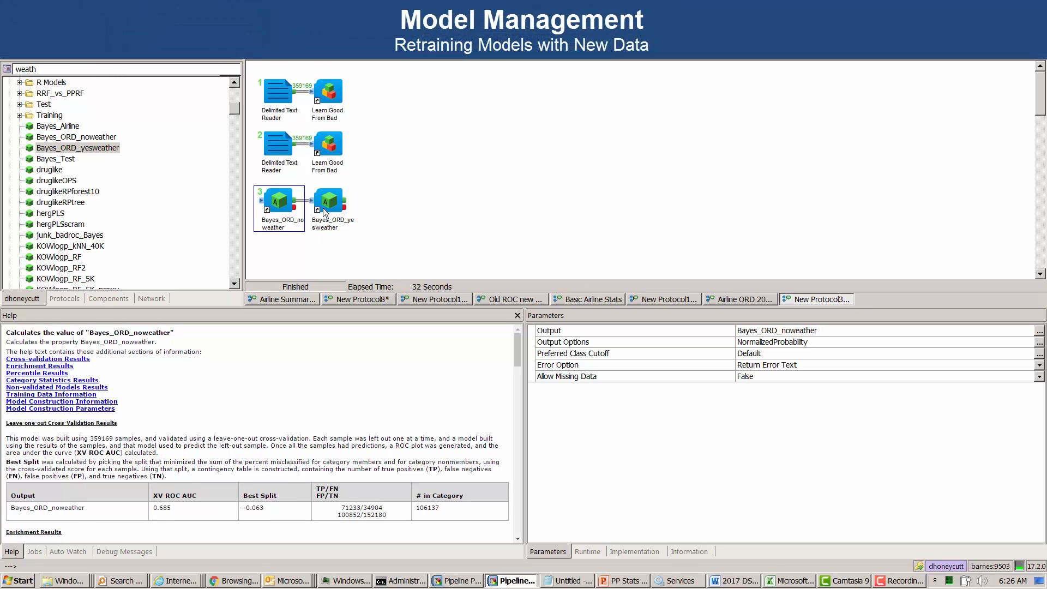
click(326, 205)
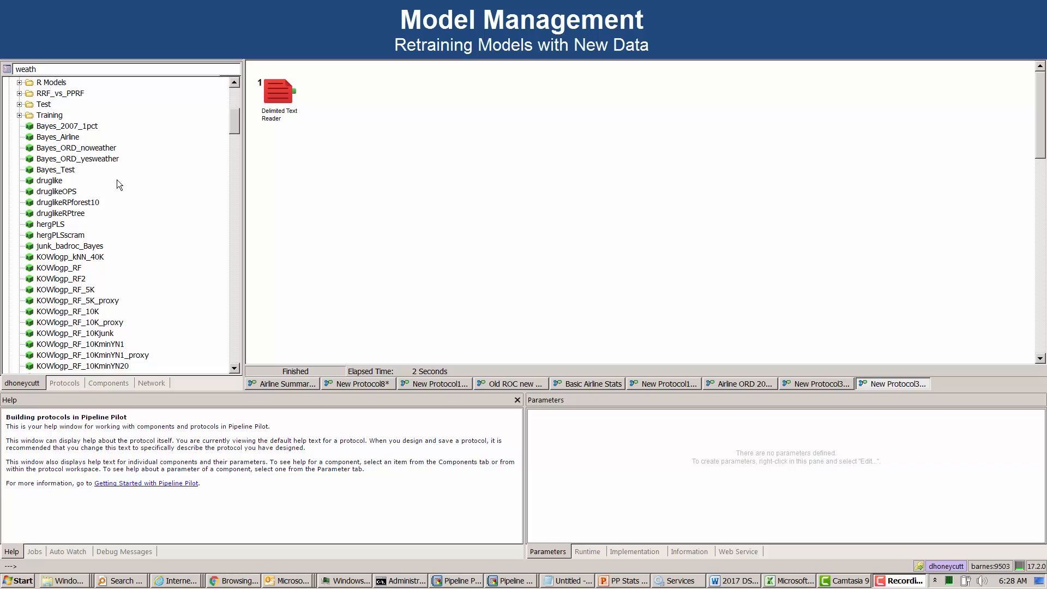
Check the Bayes_2007_1pct model's help, and set the Delimited Text Reader's Source to $(UserDir)/1pct2008.tab.
click(50, 127)
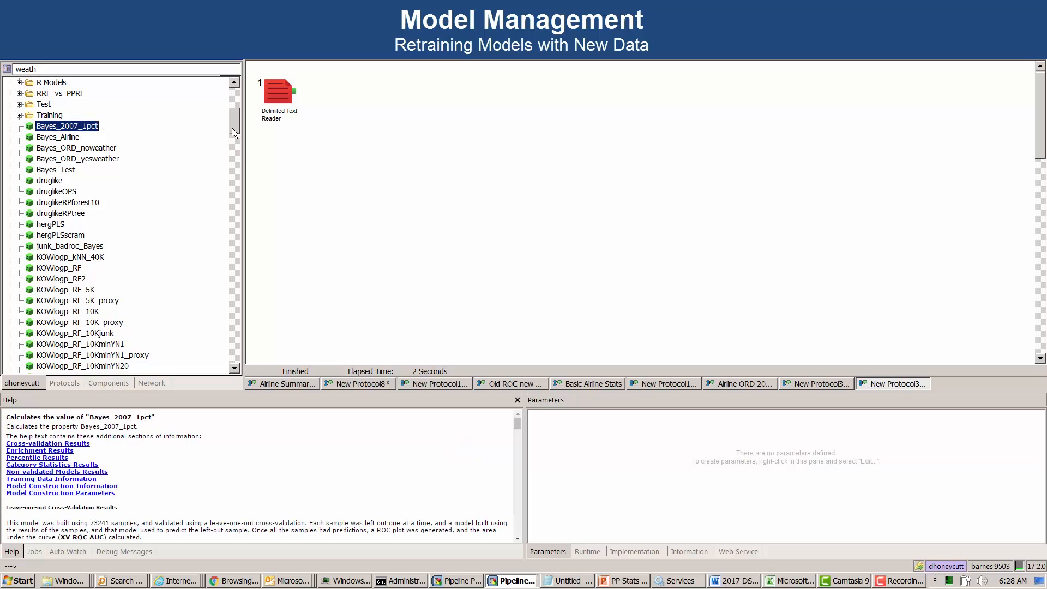
drag(233, 128, 231, 128)
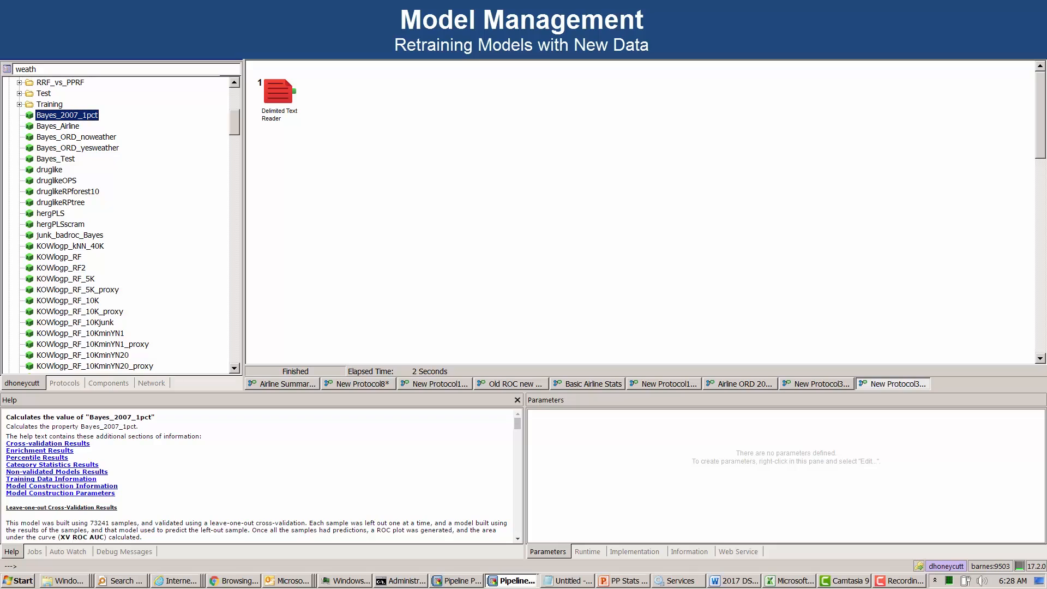
key(alt+Tab)
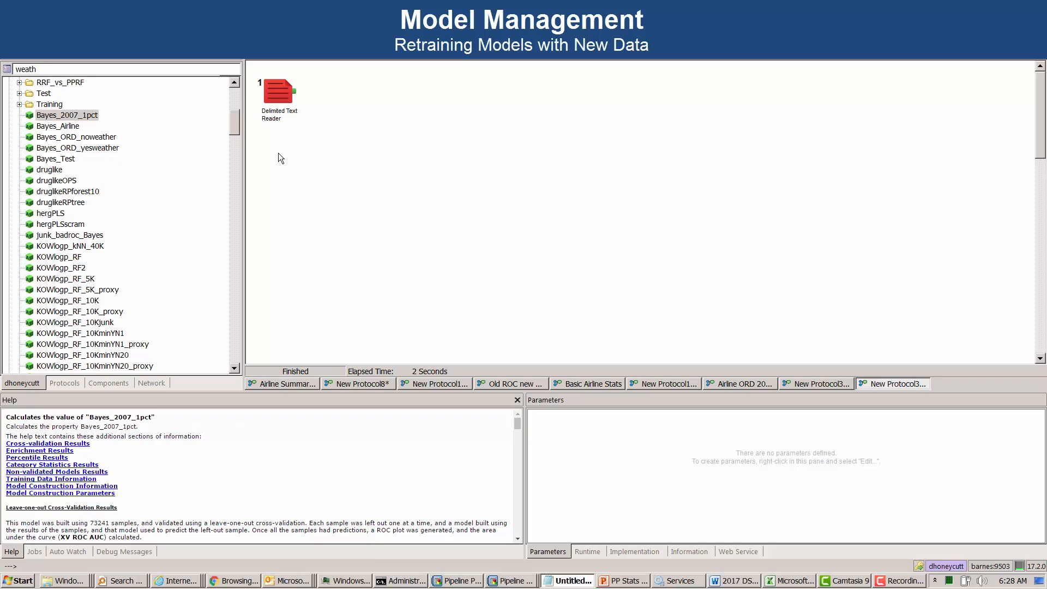
click(272, 94)
click(782, 415)
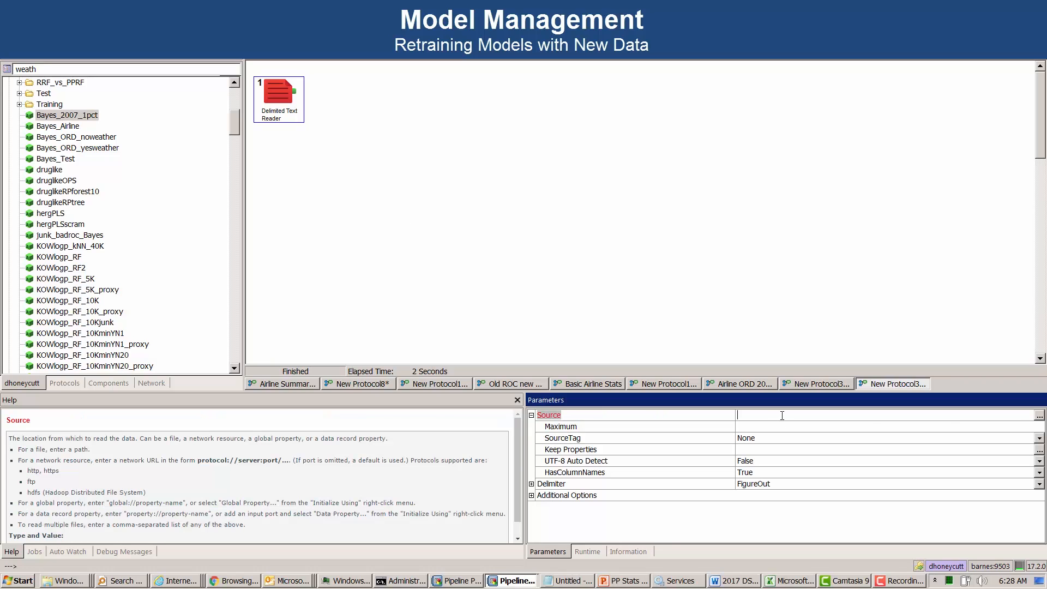
text($(UserDir)/1pct2008.tab)
Find the New Model from Old component by searching for "new" and add it after the Delimited Text Reader.
click(109, 382)
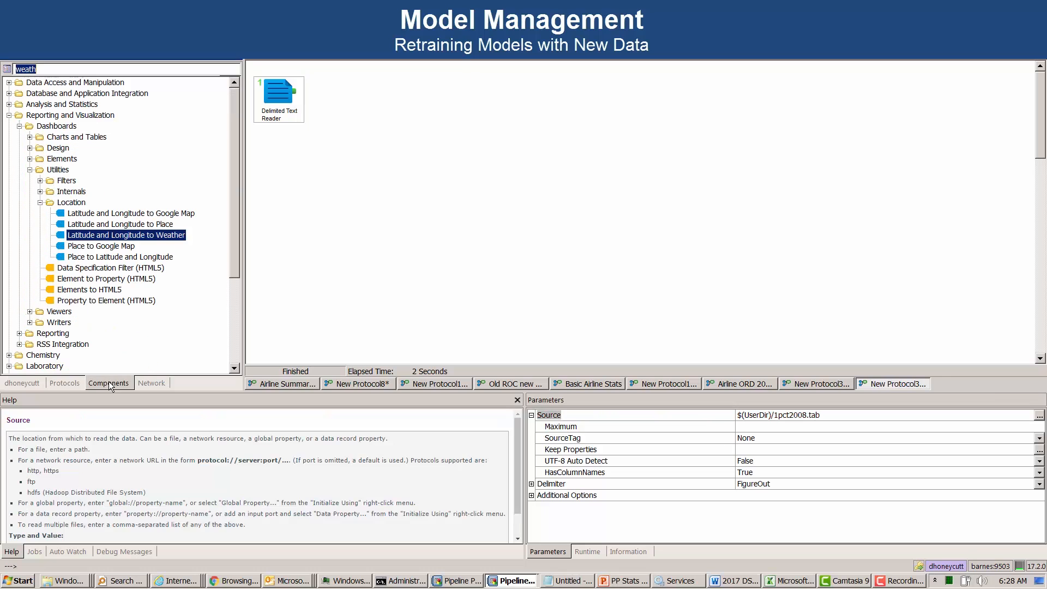
text(new)
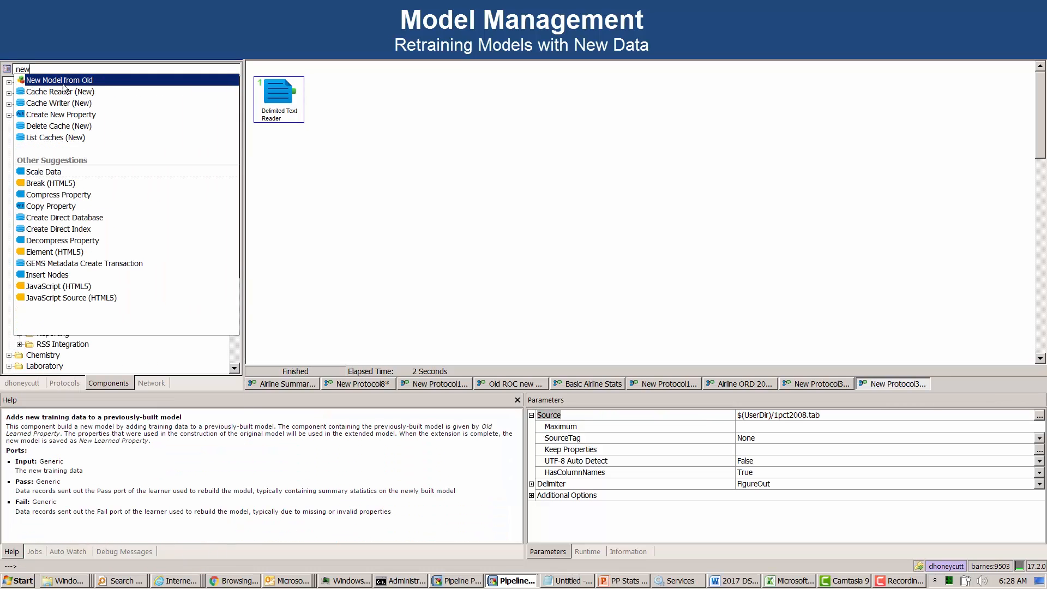
click(63, 84)
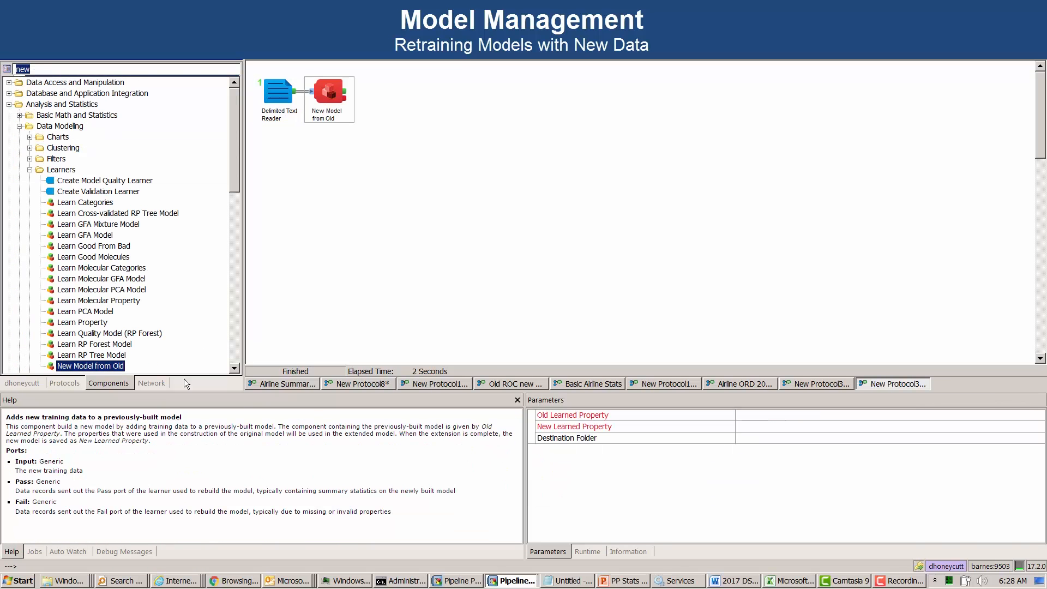
Locate the Bayes_2007_1pct model in the LearnedProperties folder and set it as New Model from Old's Old Learned Property.
click(21, 384)
click(328, 94)
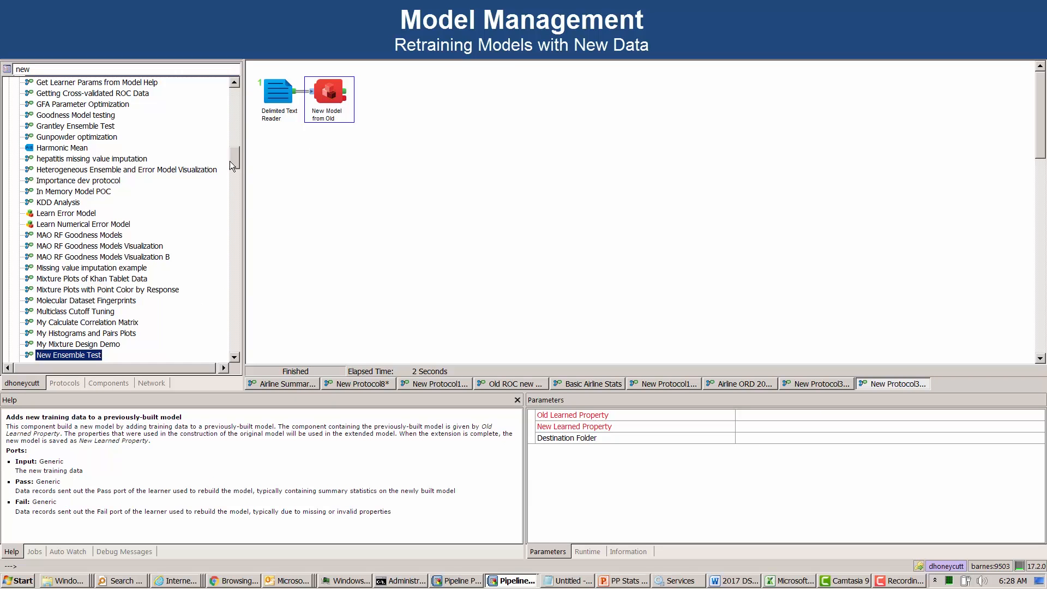
drag(231, 162, 225, 101)
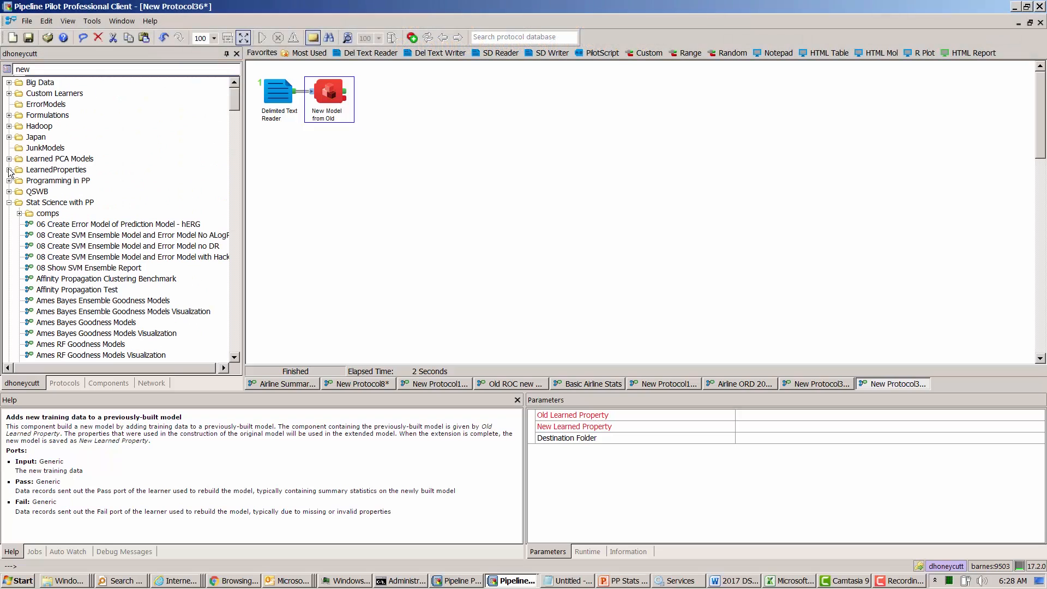
click(9, 169)
click(82, 183)
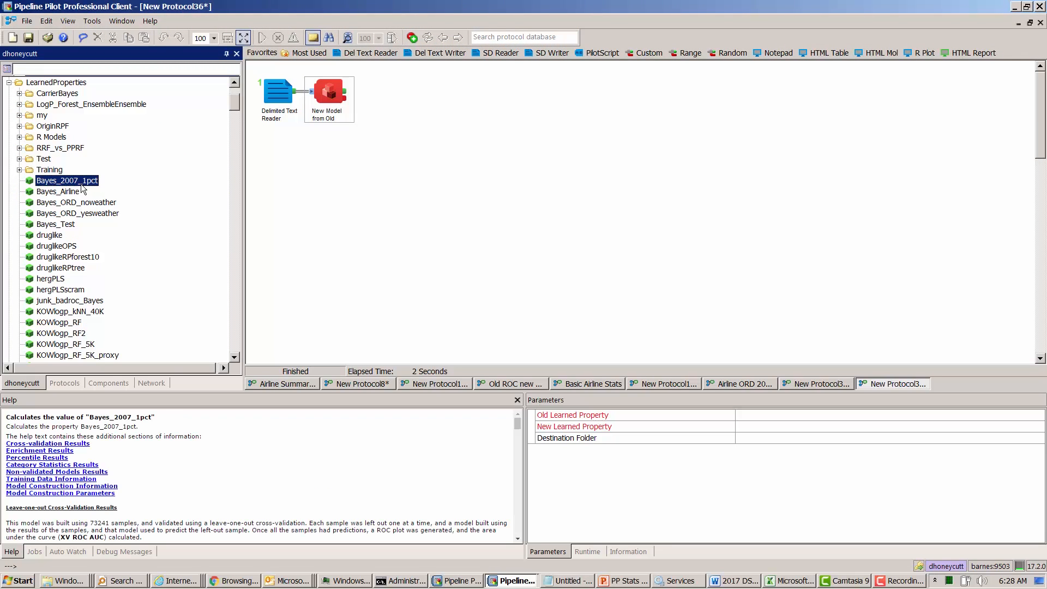
click(82, 183)
key(ctrl+c)
click(316, 109)
click(771, 416)
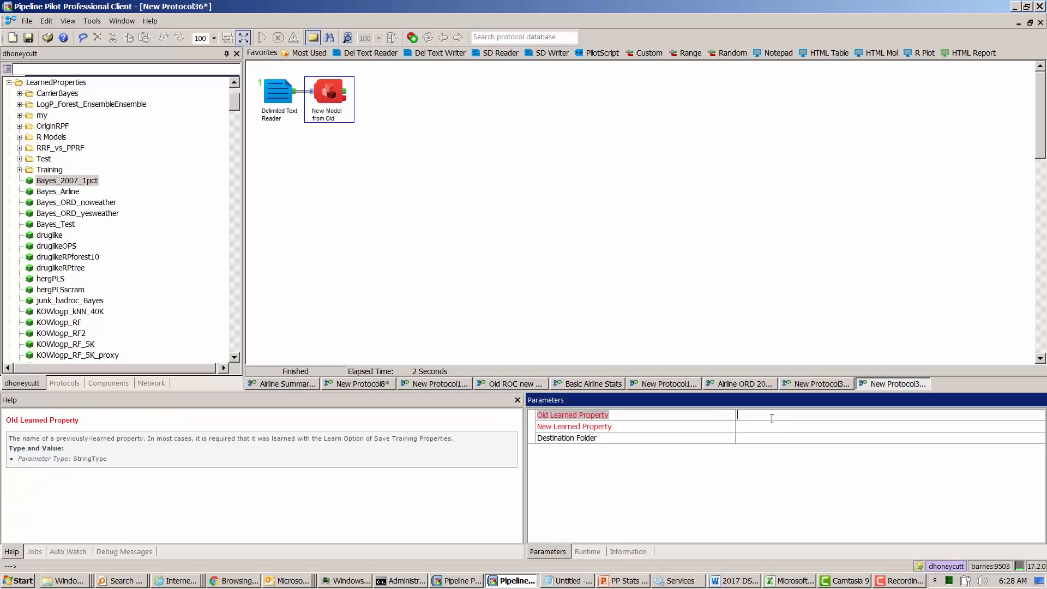
key(ctrl+v)
Set the New Learned Property to Bayes_2007_and_2008_1pct, leave the Destination Folder blank, and run the protocol.
click(764, 428)
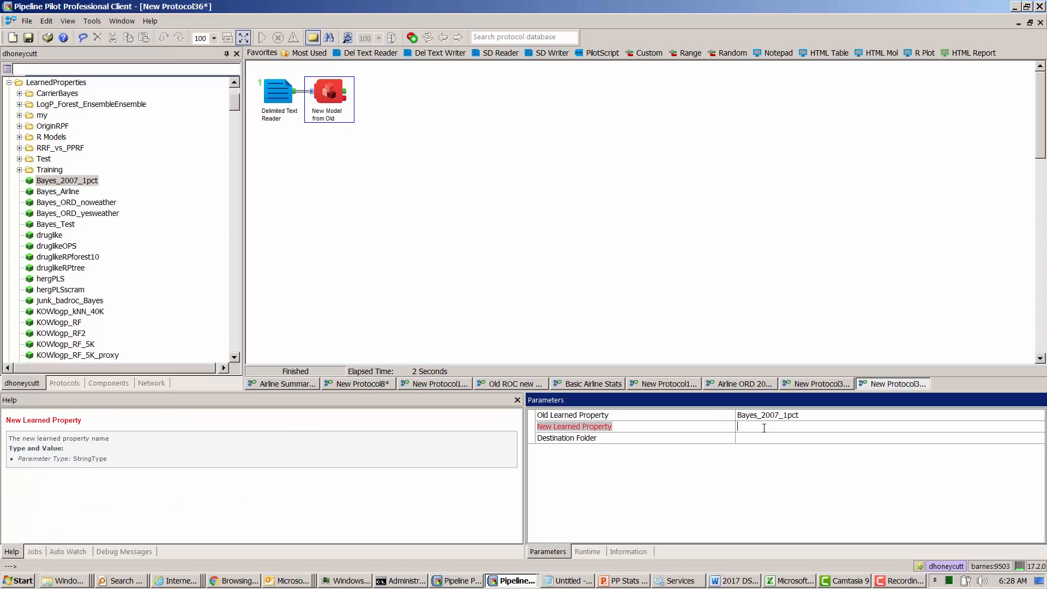
text(Bayes_2007_and_2008_1pc)
click(761, 438)
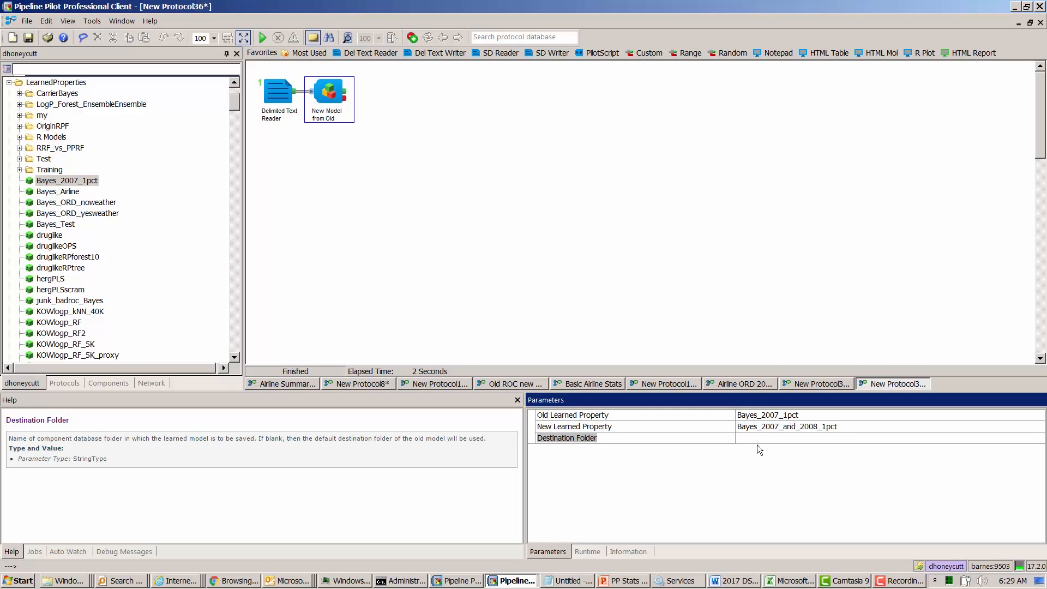
click(696, 440)
click(329, 94)
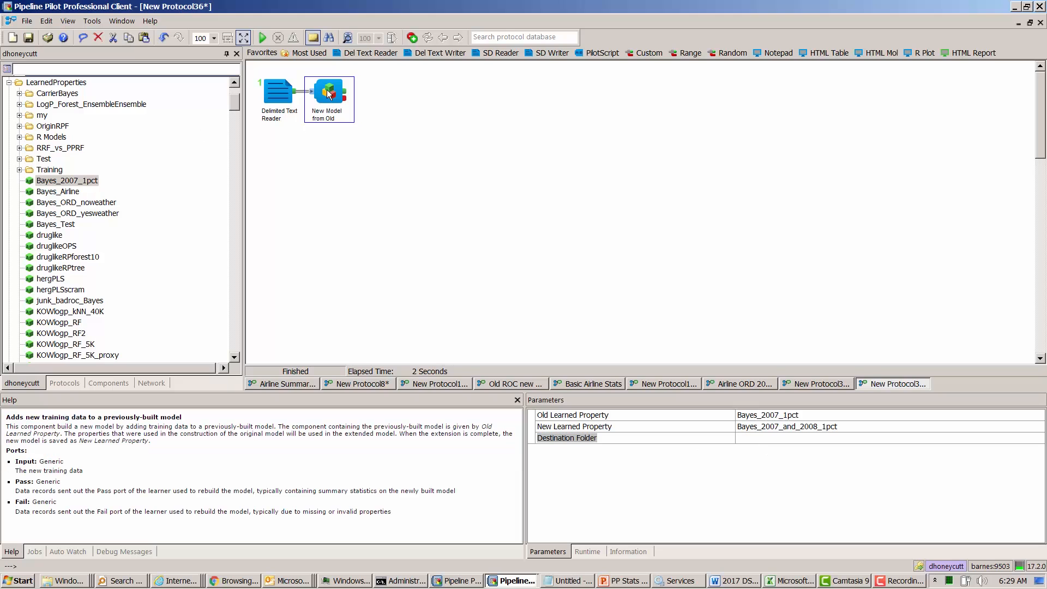
click(279, 98)
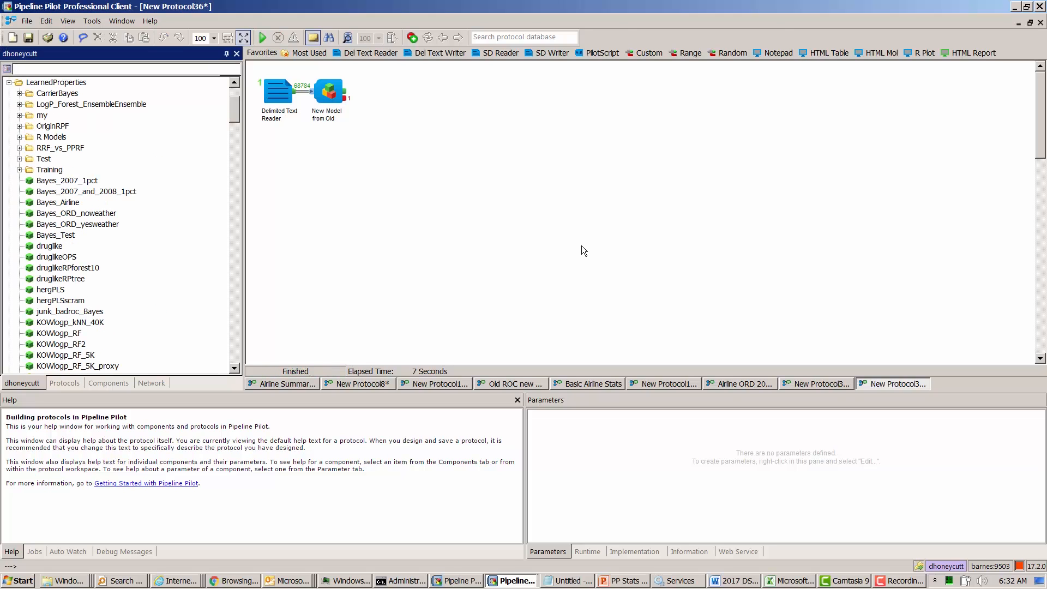
Add the Bayes_2007_1pct and Bayes_2007_and_2008_1pct models to the workspace as a connected second pipeline.
click(69, 182)
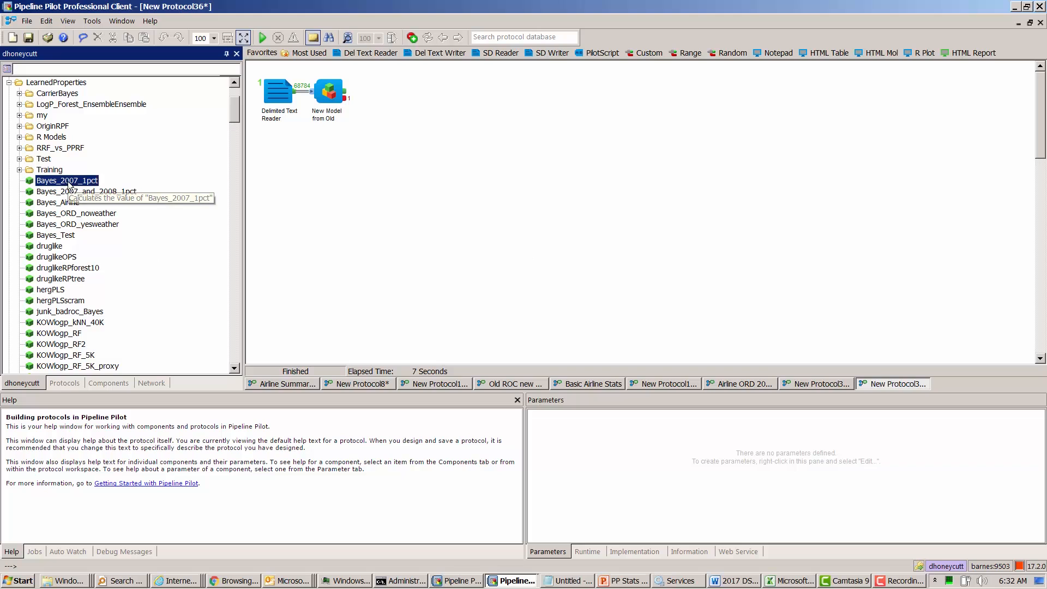
drag(70, 182, 314, 143)
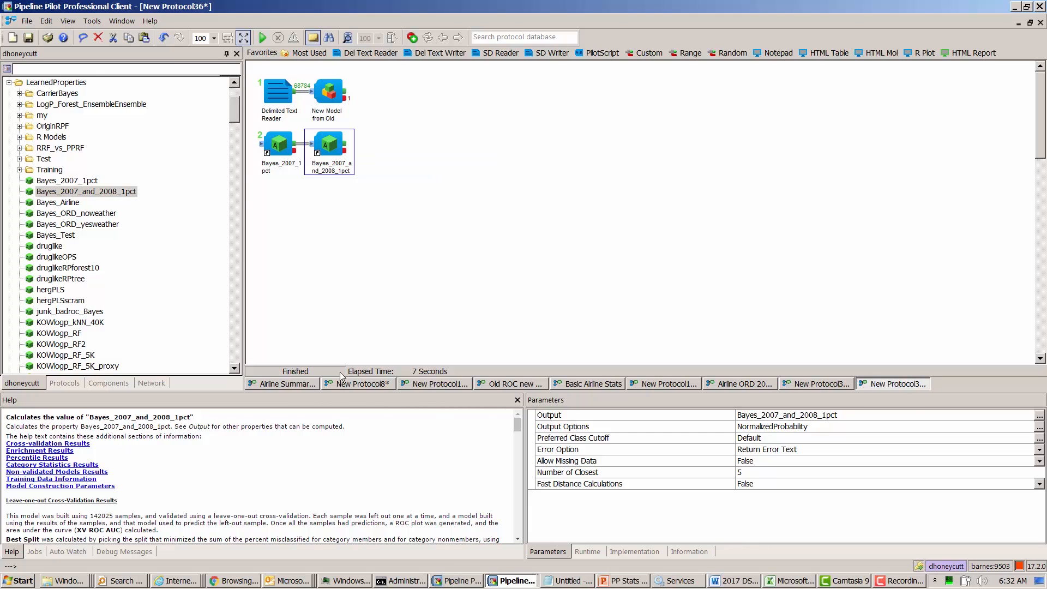
Enlarge the help area and compare the training sample counts and cross-validation results of Bayes_2007_1pct and Bayes_2007_and_2008_1pct.
drag(328, 391, 299, 269)
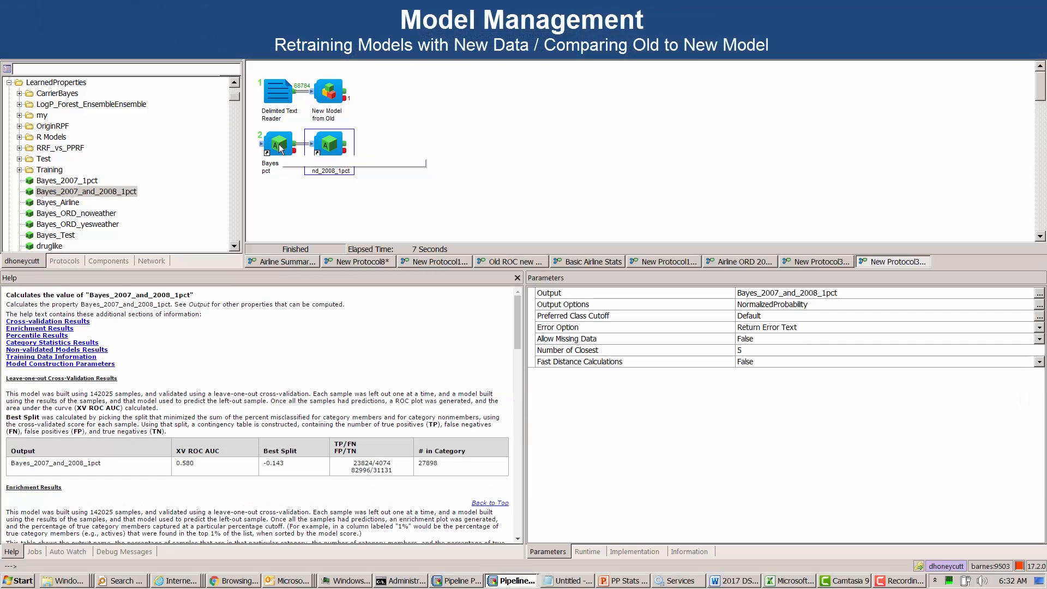
click(281, 148)
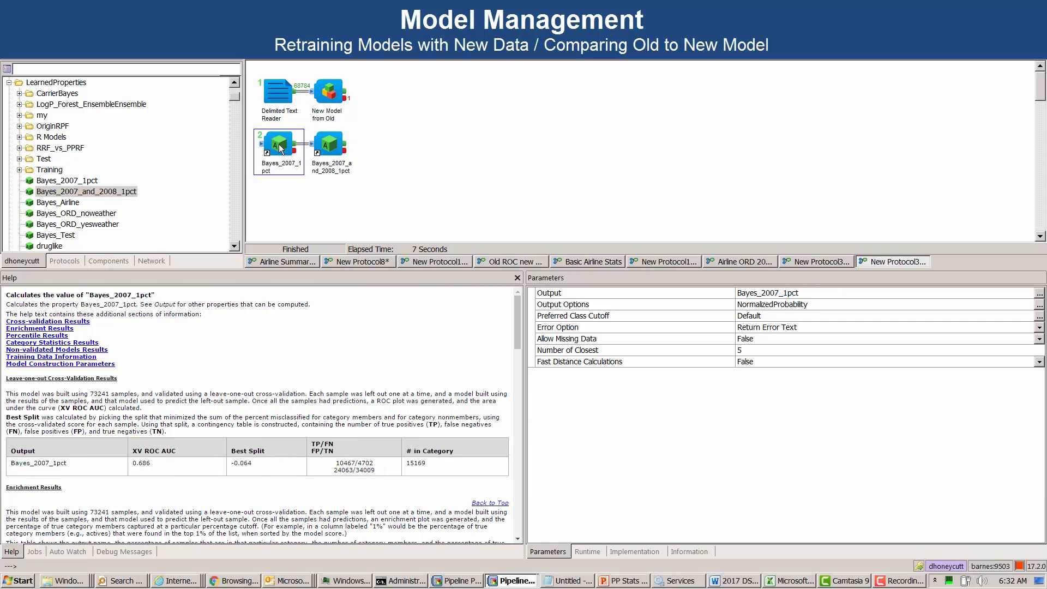
drag(518, 329, 516, 342)
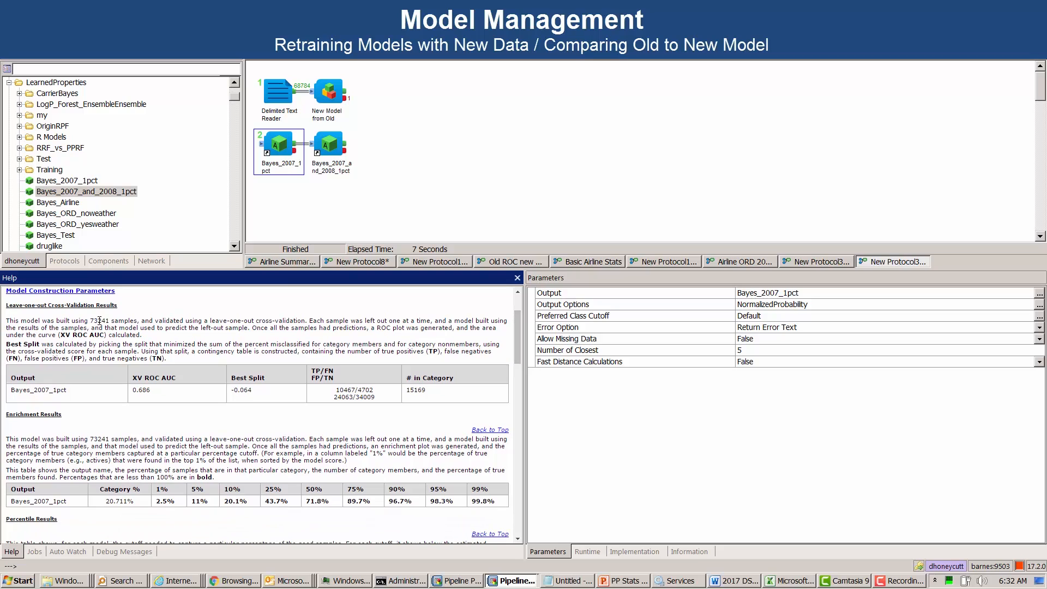
drag(90, 322, 110, 322)
click(328, 144)
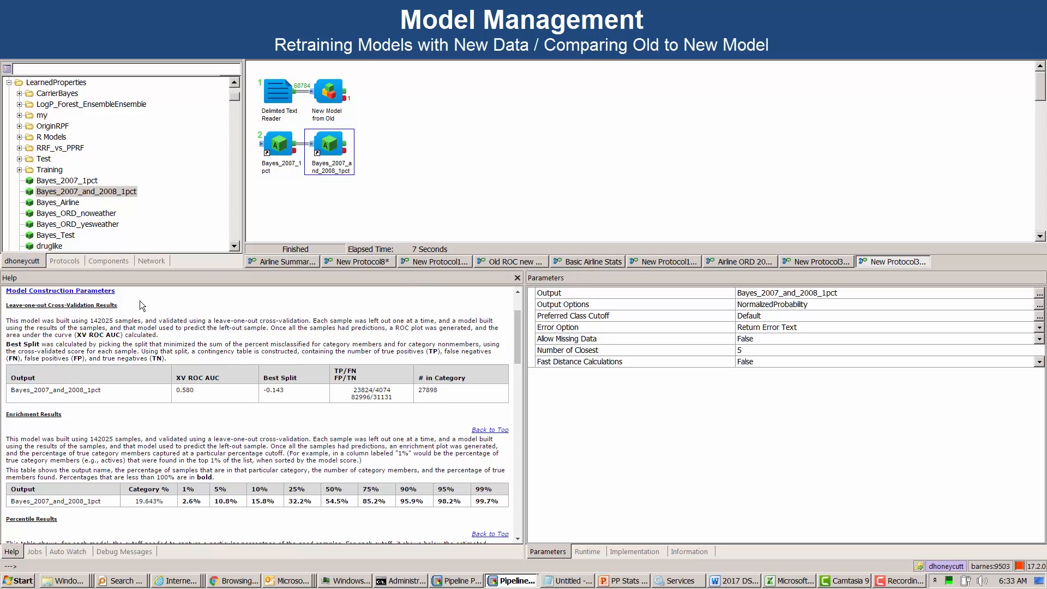
drag(90, 321, 113, 320)
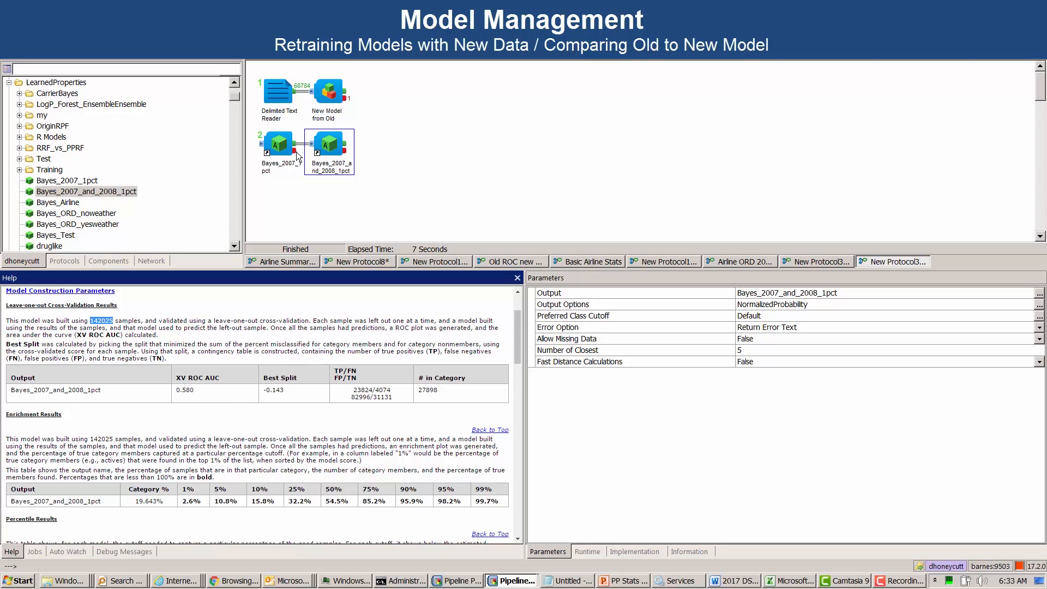
click(316, 143)
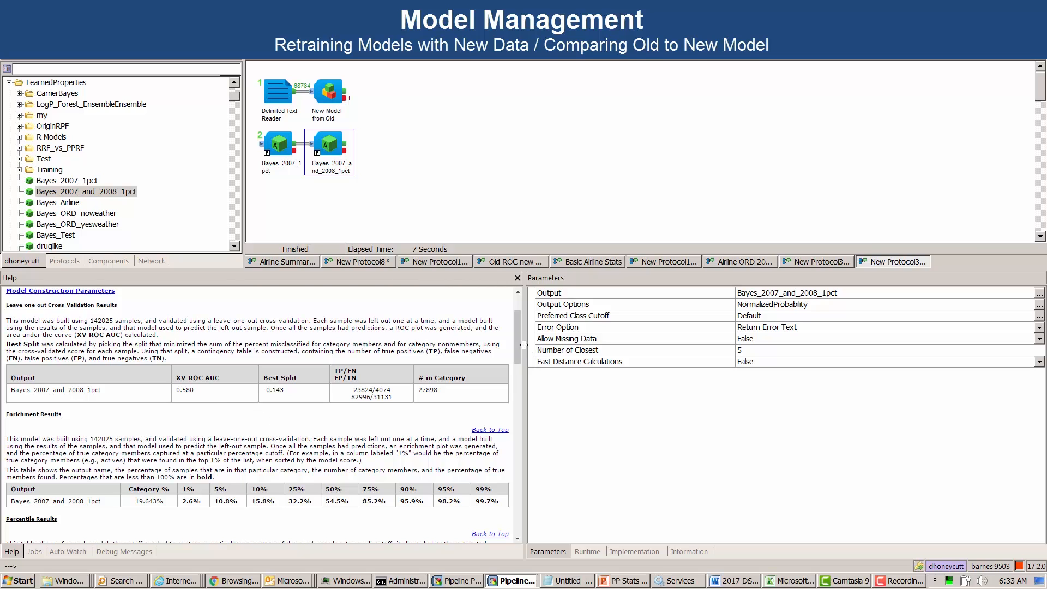
mouse_move(518, 342)
mouse_down()
mouse_move(515, 332)
mouse_move(515, 426)
mouse_move(516, 325)
mouse_up()
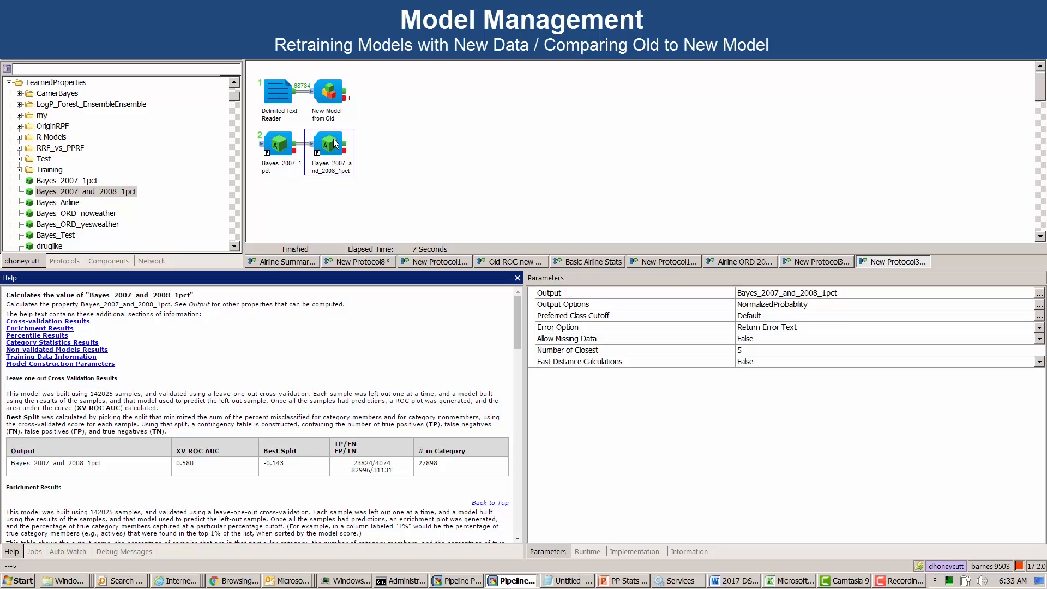
click(321, 98)
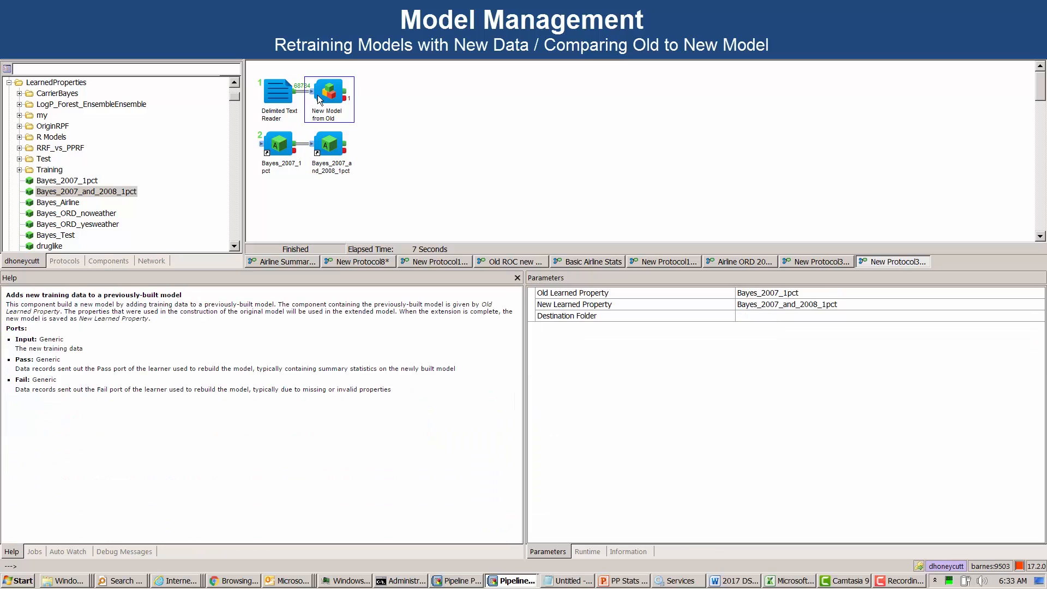